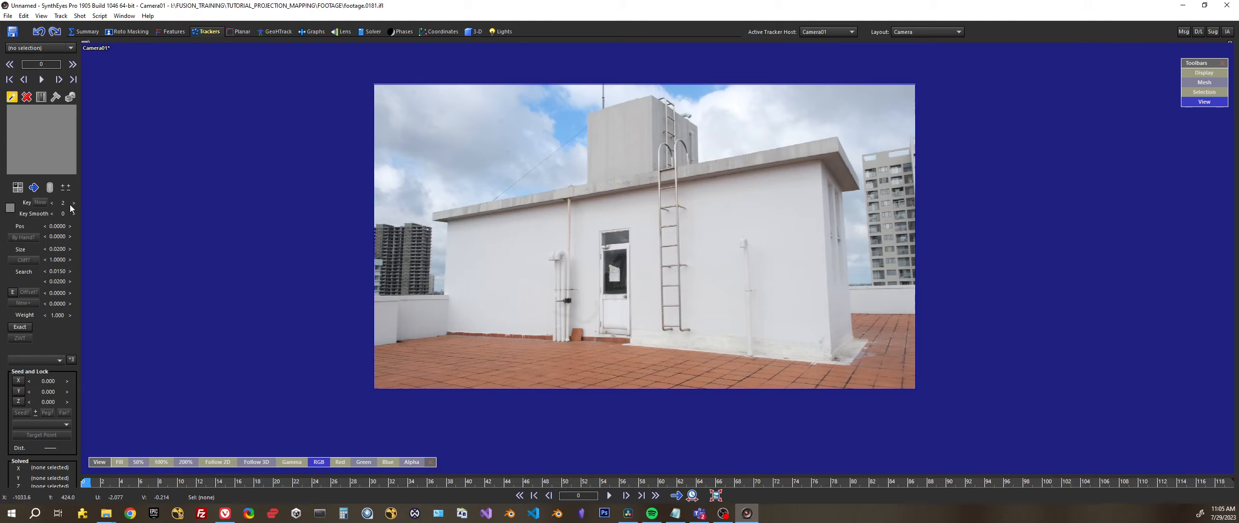
Step: Create a tracker at frame 1 on the corner below the door's edge where the brick skirting meets the white base
click(274, 481)
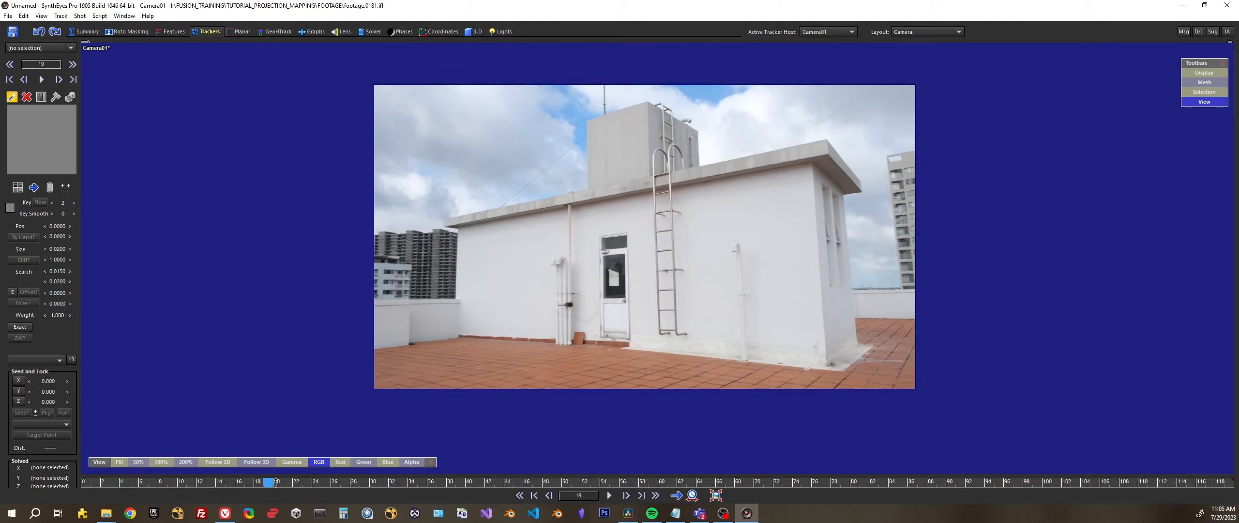
drag(275, 481, 315, 450)
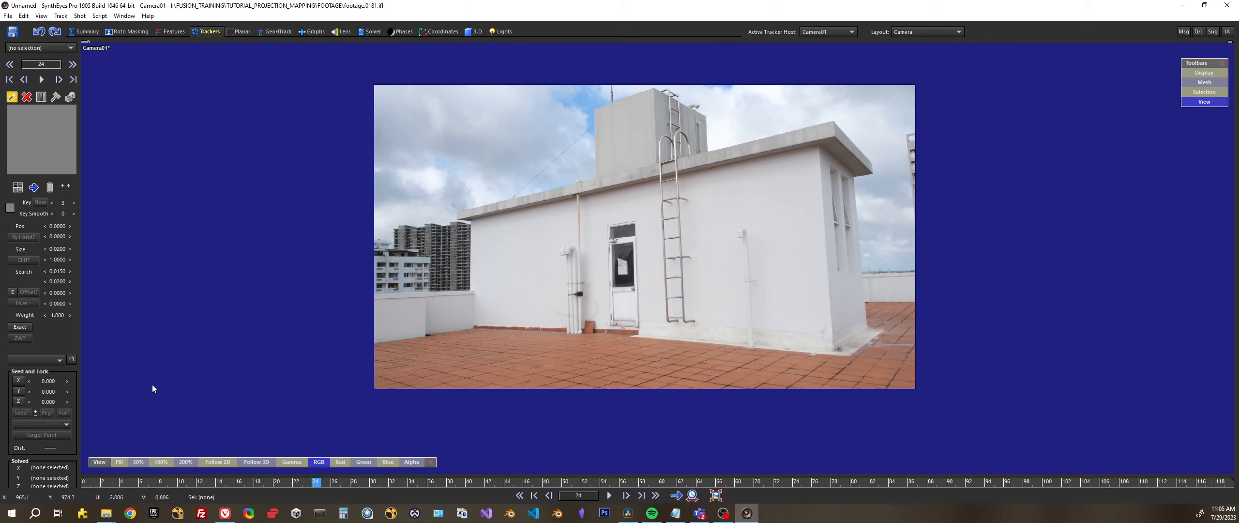
drag(122, 481, 94, 481)
scroll(560, 350, up, 2)
middle_drag(597, 372, 547, 346)
scroll(570, 371, up, 3)
scroll(542, 343, down, 3)
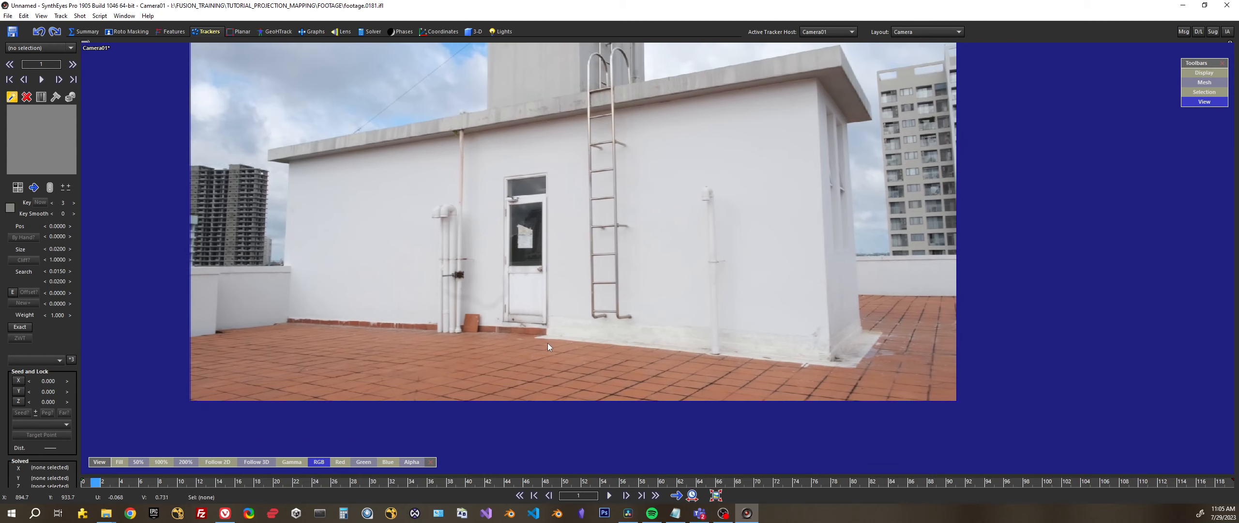
scroll(548, 343, up, 3)
click(546, 329)
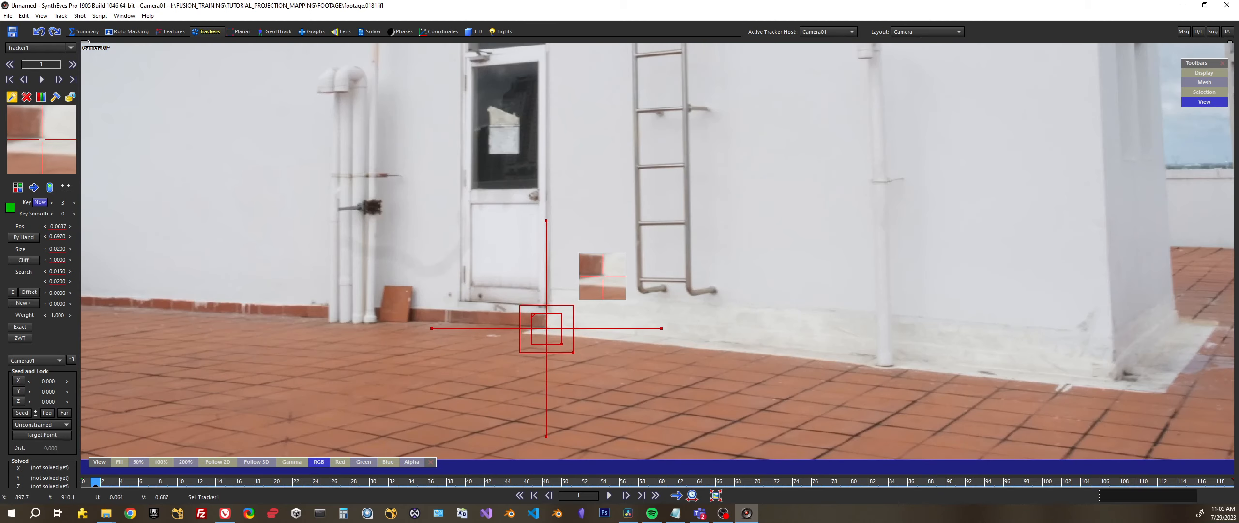
scroll(546, 328, up, 3)
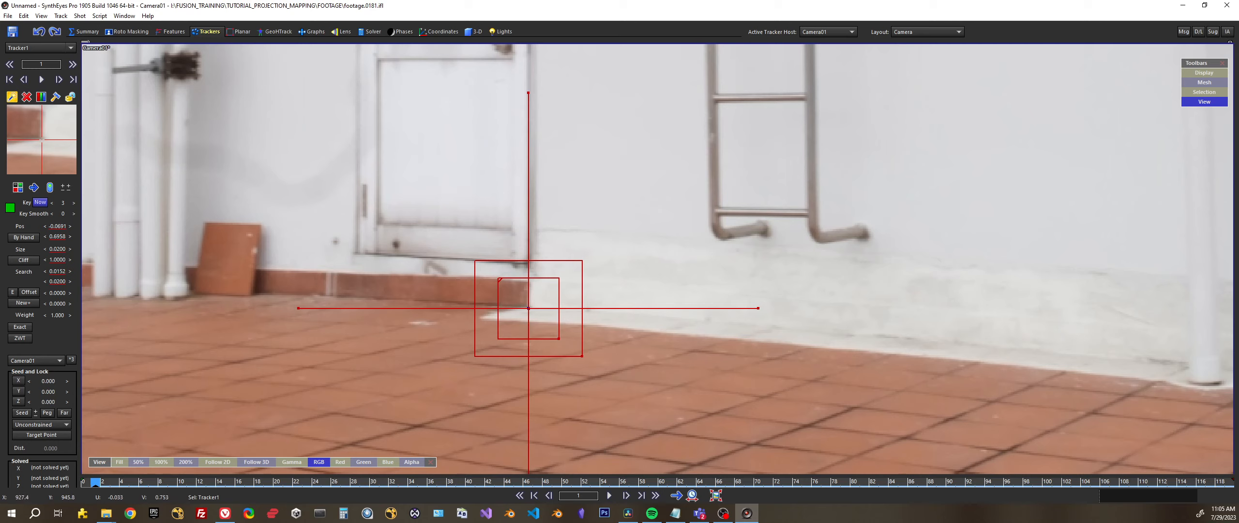
Step: Enlarge the door-corner tracker's search area to 0.0778 by 0.0966
drag(581, 356, 616, 352)
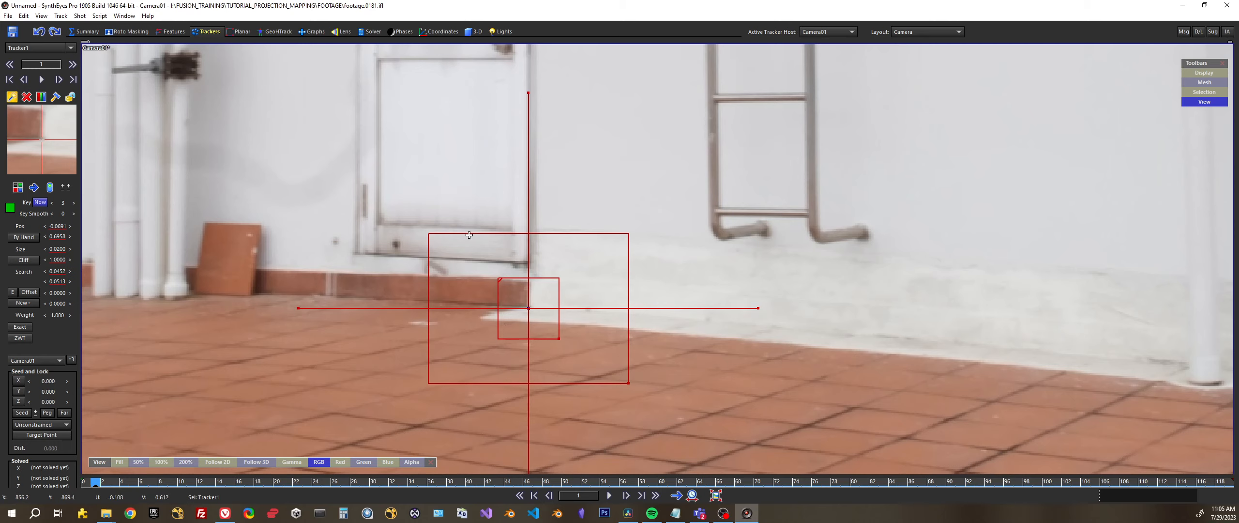
scroll(527, 256, down, 2)
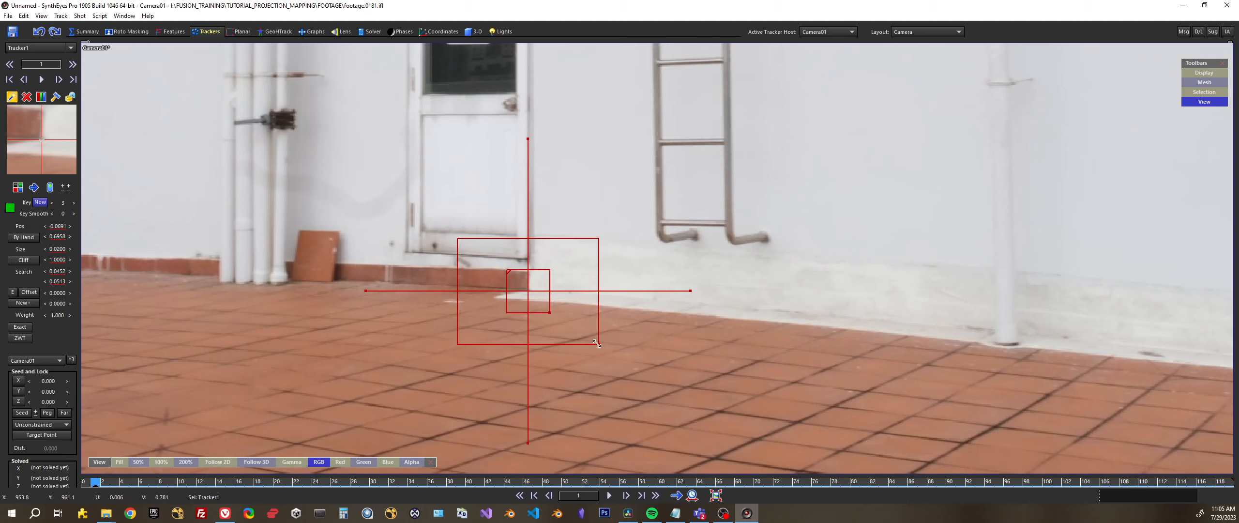
drag(596, 342, 634, 371)
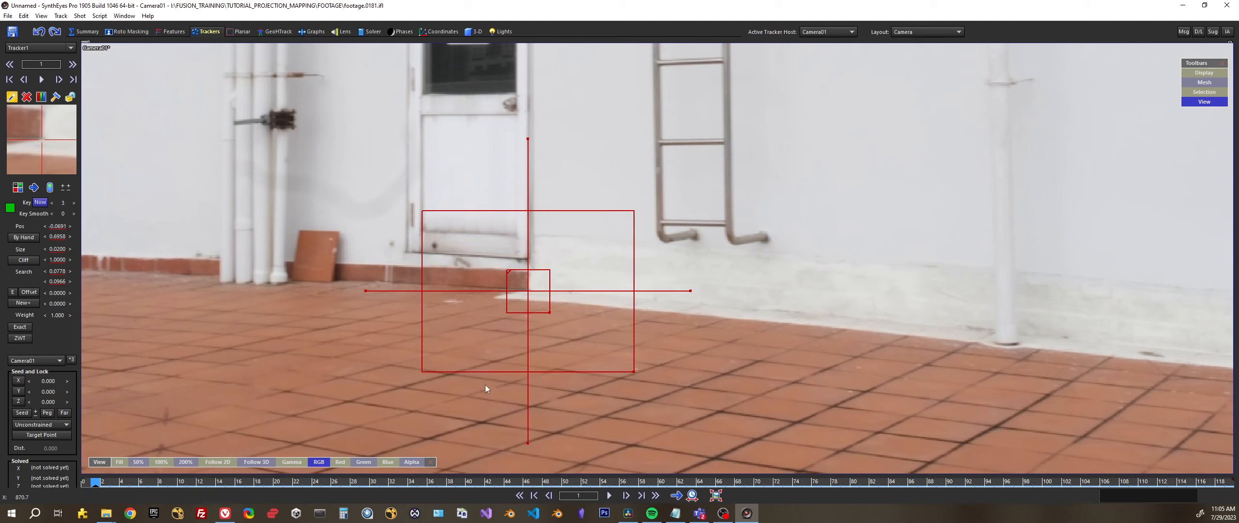
Step: Track the door-corner point forward frame by frame to frame 9 and try to save the scene as footage.0181.sni
scroll(567, 237, down, 4)
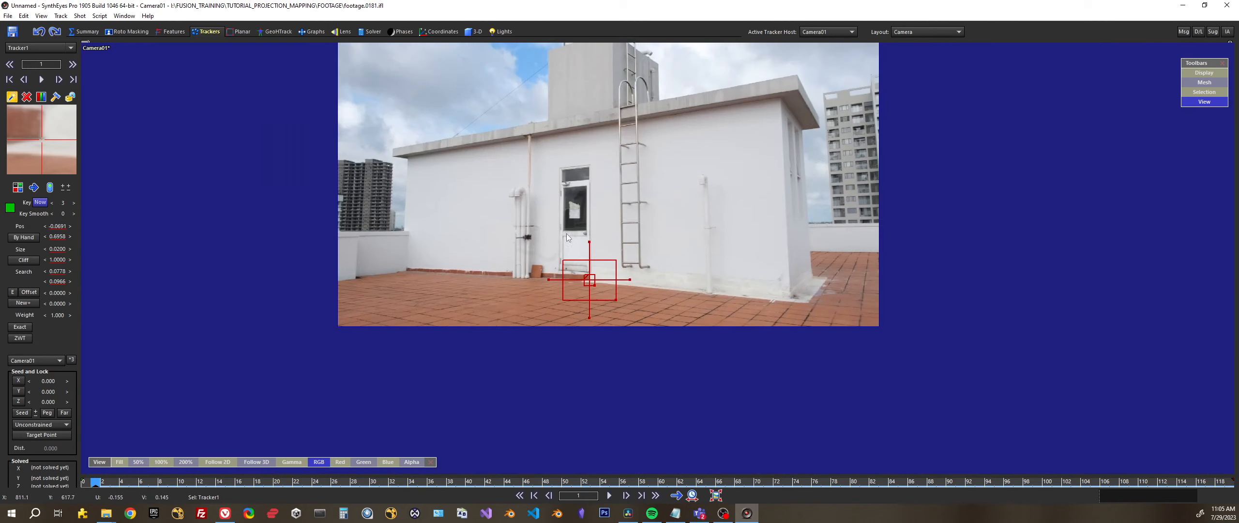
middle_drag(566, 234, 567, 288)
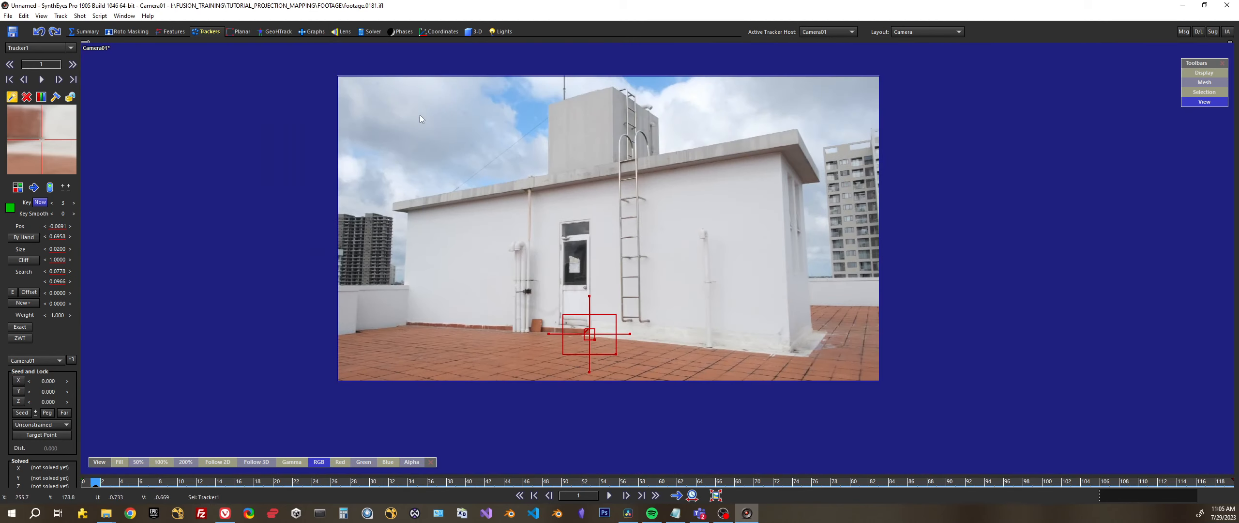
scroll(628, 334, up, 2)
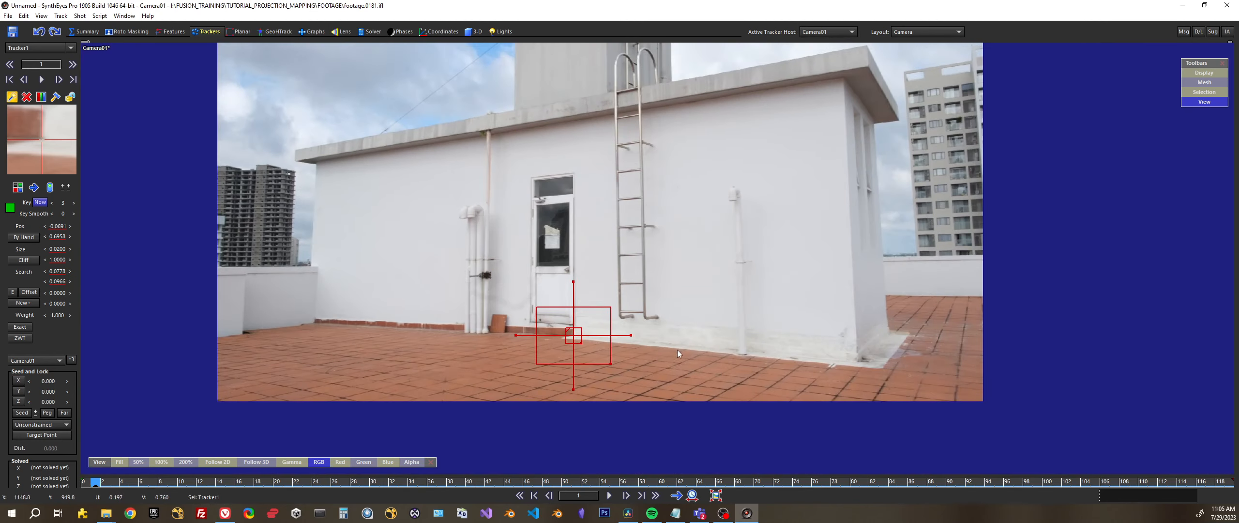
scroll(677, 345, up, 2)
key(d)
middle_drag(675, 343, 618, 315)
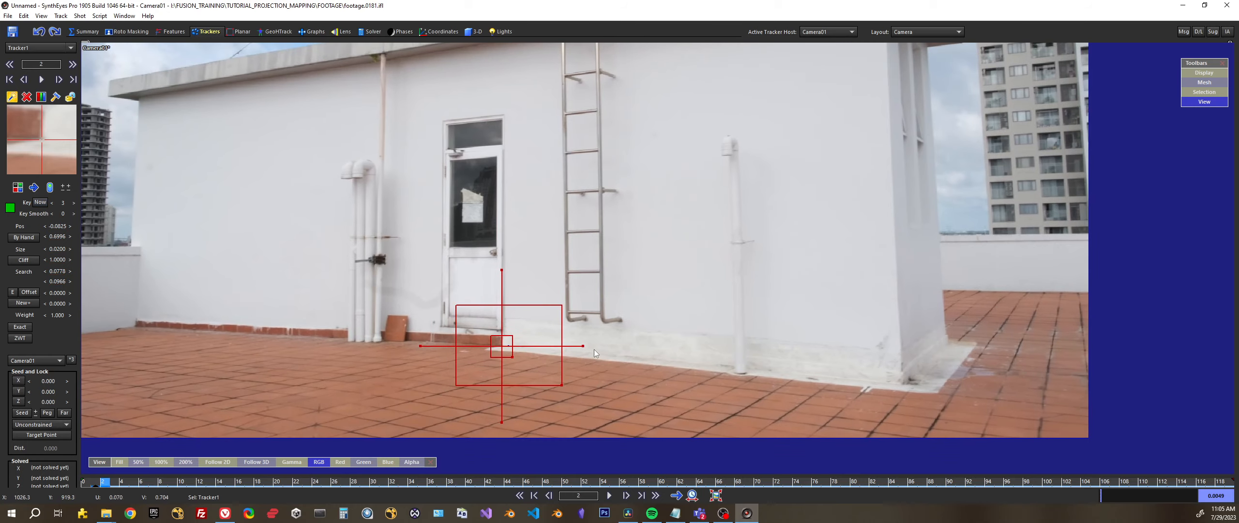
key(d)
key(d)
key(d)
key(d)
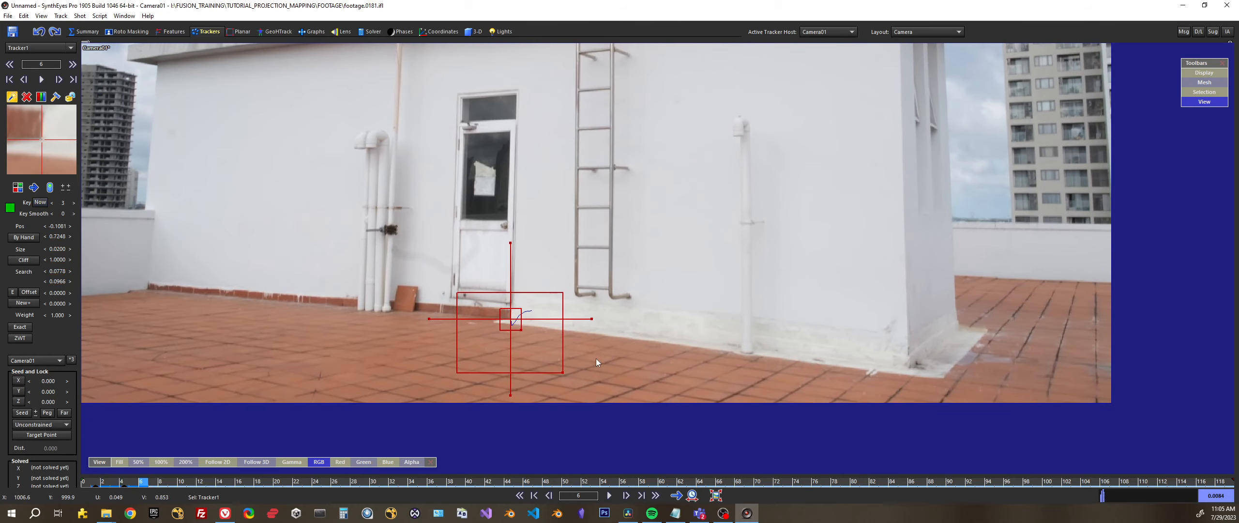
key(d)
key(d)
key(d)
key(ctrl+s)
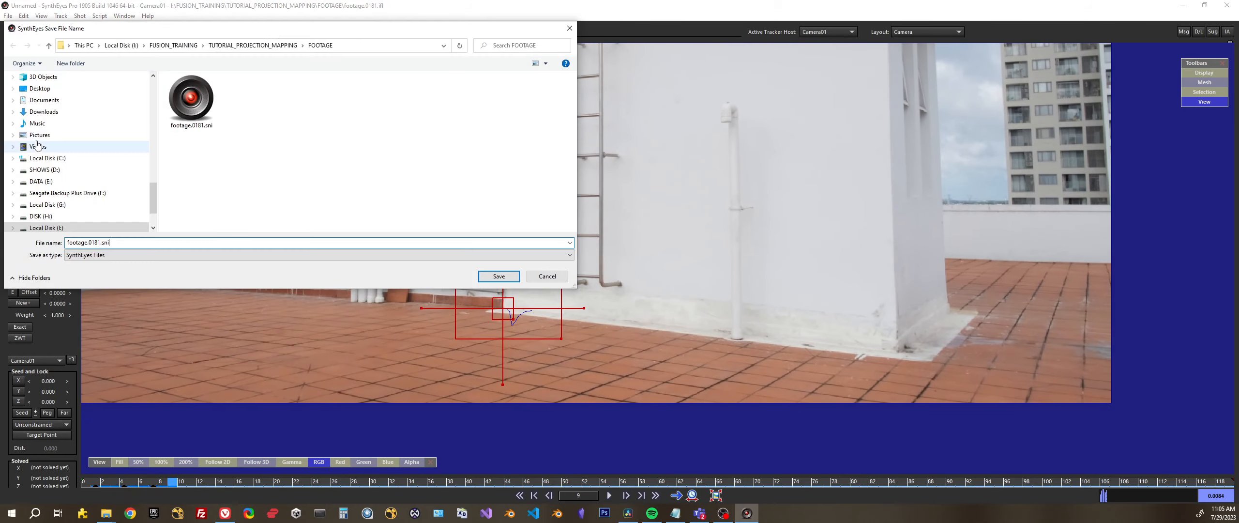
click(499, 276)
Step: Continue tracking the door-corner point forward frame by frame to frame 49
key(d)
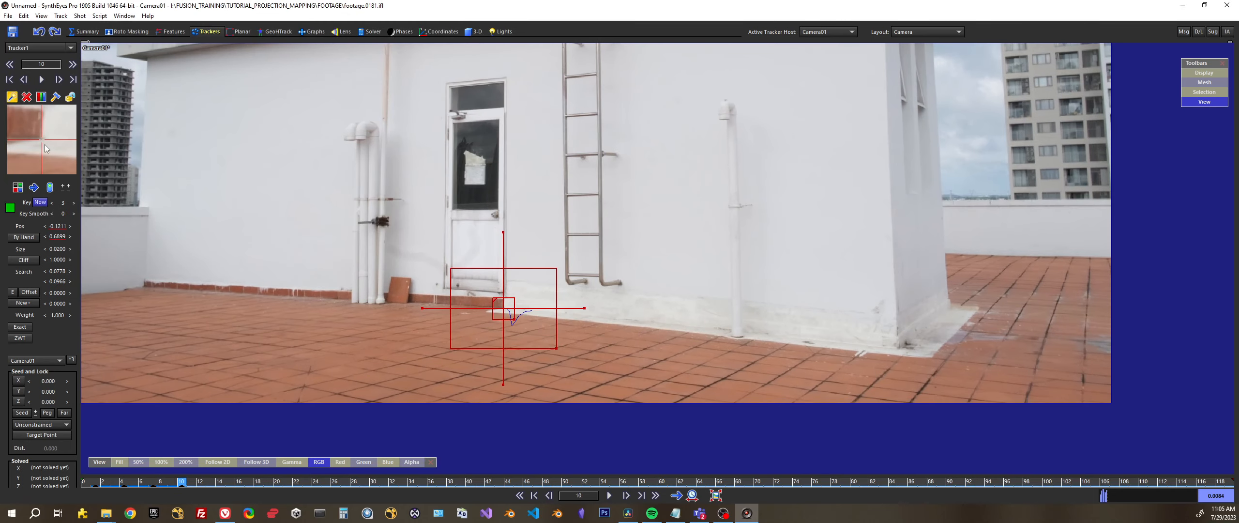
key(d)
key(d)
key(d)
key(d)
key(d)
key(d)
key(d)
key(d)
key(d)
key(d)
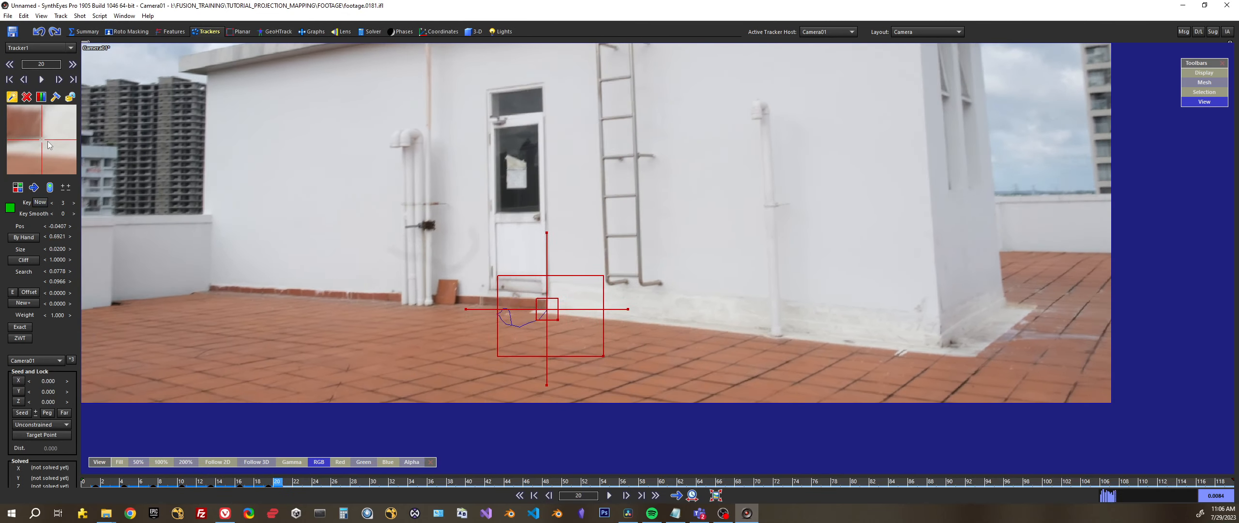
key(d)
key(d)
key(d)
key(d)
key(d)
key(d)
key(d)
key(d)
key(d)
key(d)
key(d)
key(d)
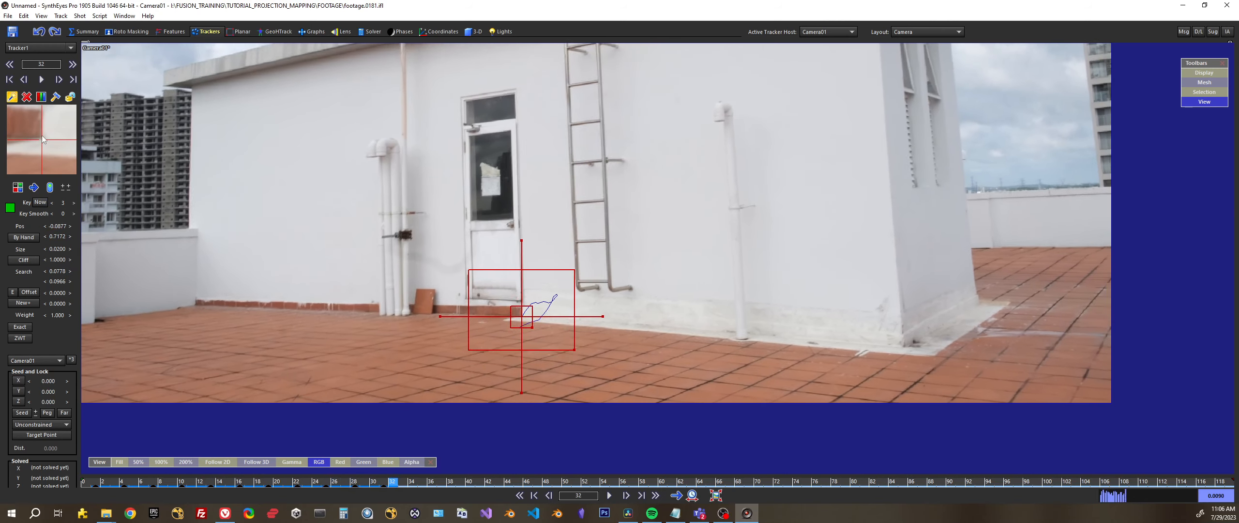
key(d)
key(d)
key(d)
key(d)
key(d)
key(d)
key(d)
key(d)
key(d)
key(d)
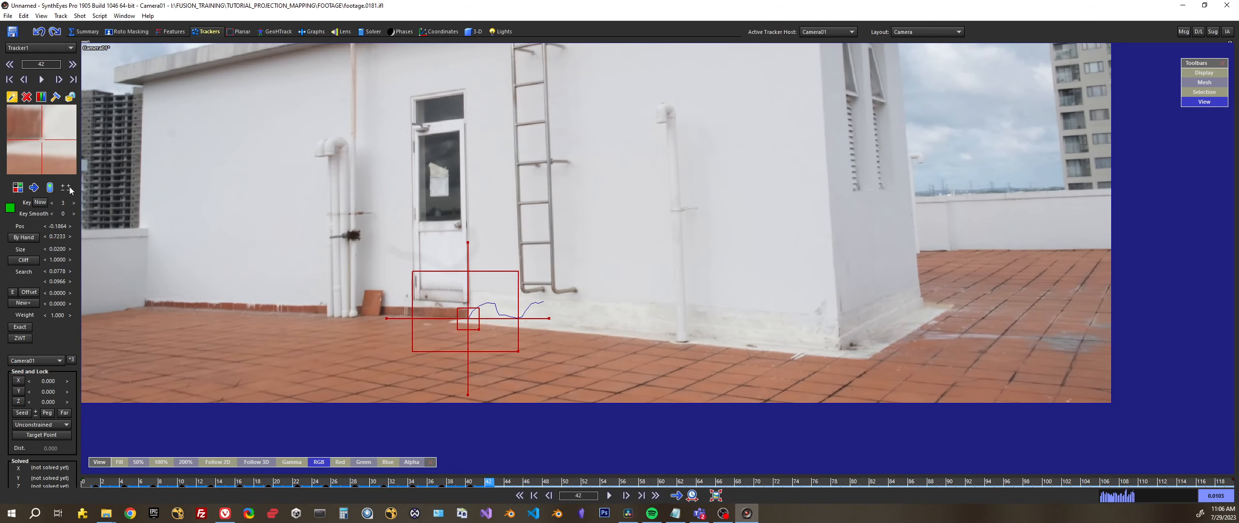
key(d)
key(d)
key(d)
key(d)
key(d)
key(d)
key(d)
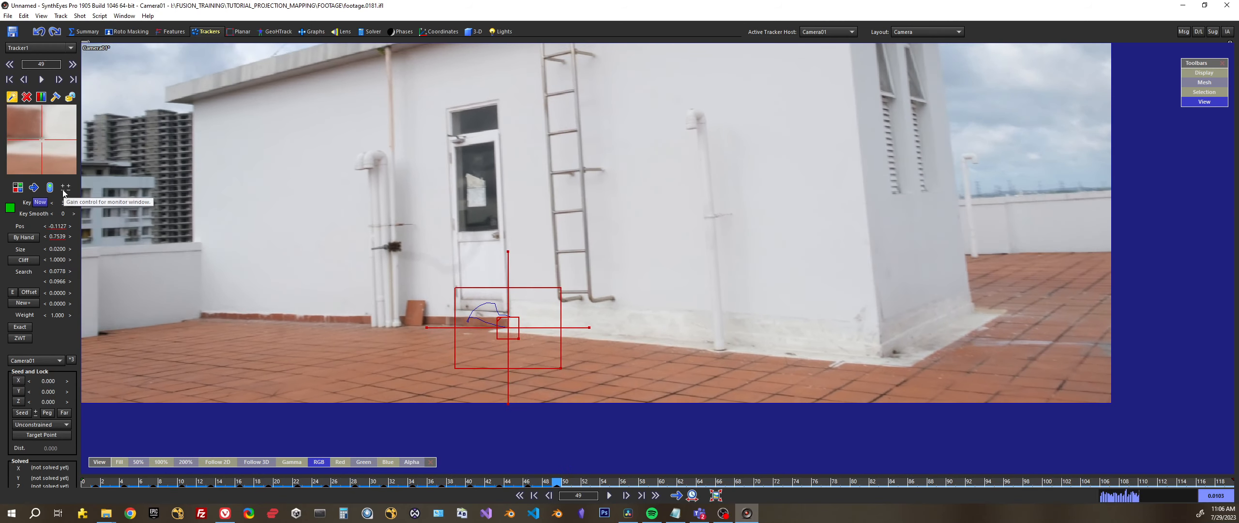
Step: Try a brighter gain on the tracker preview and reset it to the default
mouse_move(63, 190)
mouse_down()
mouse_move(77, 190)
mouse_move(66, 187)
mouse_up()
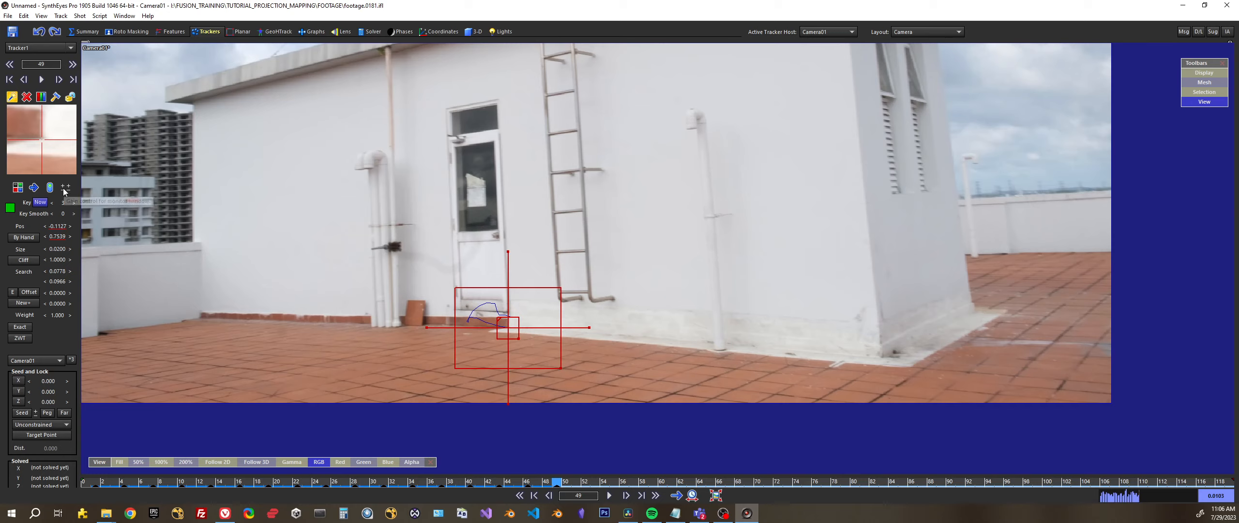
right_click(66, 188)
Step: Track the door-corner point forward through the rest of the shot to frame 119
key(d)
key(d)
key(d)
key(d)
key(d)
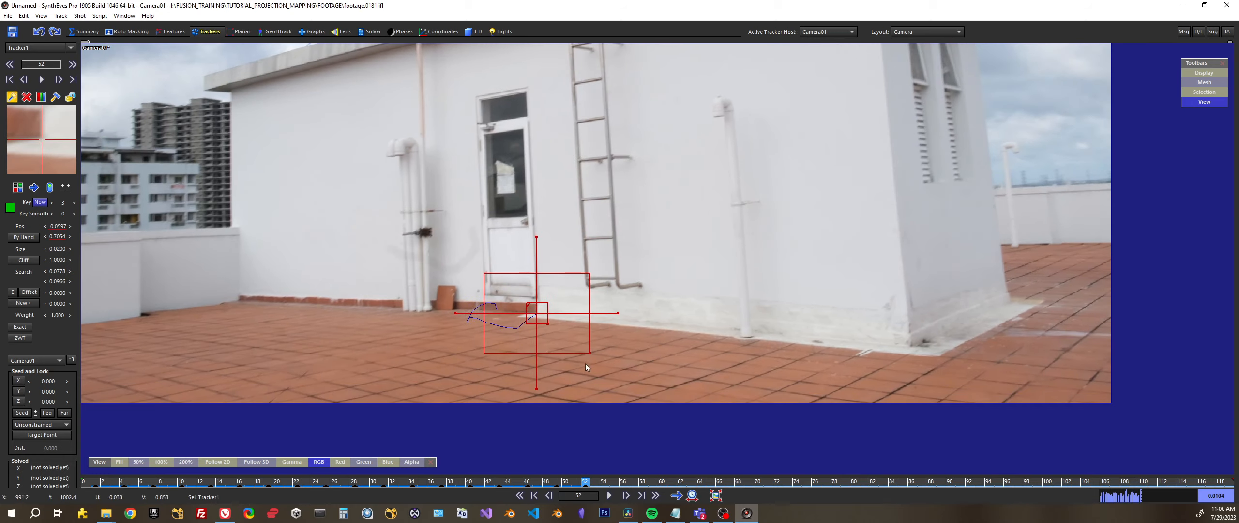
key(d)
key(d)
key(d)
key(d)
key(d)
key(d)
key(d)
key(d)
key(d)
key(d)
key(d)
key(d)
key(d)
key(d)
key(d)
key(d)
key(d)
key(d)
key(d)
key(d)
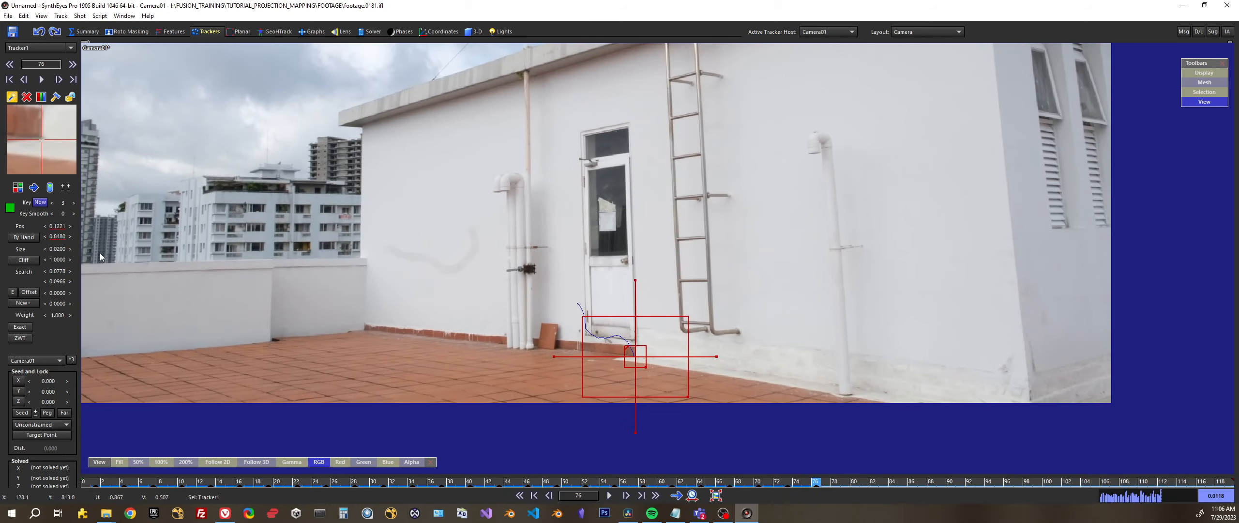
key(d)
key(d)
key(d)
key(d)
drag(874, 485, 1002, 483)
key(space)
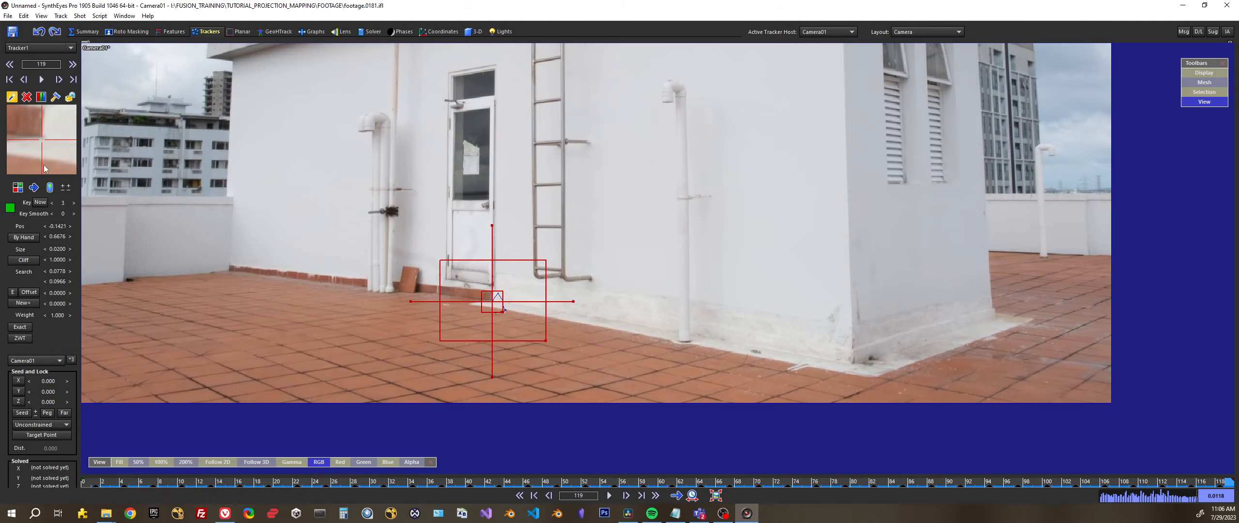
Step: Track the door-corner point backward to frame 0 and lock the tracker
drag(1205, 484, 96, 482)
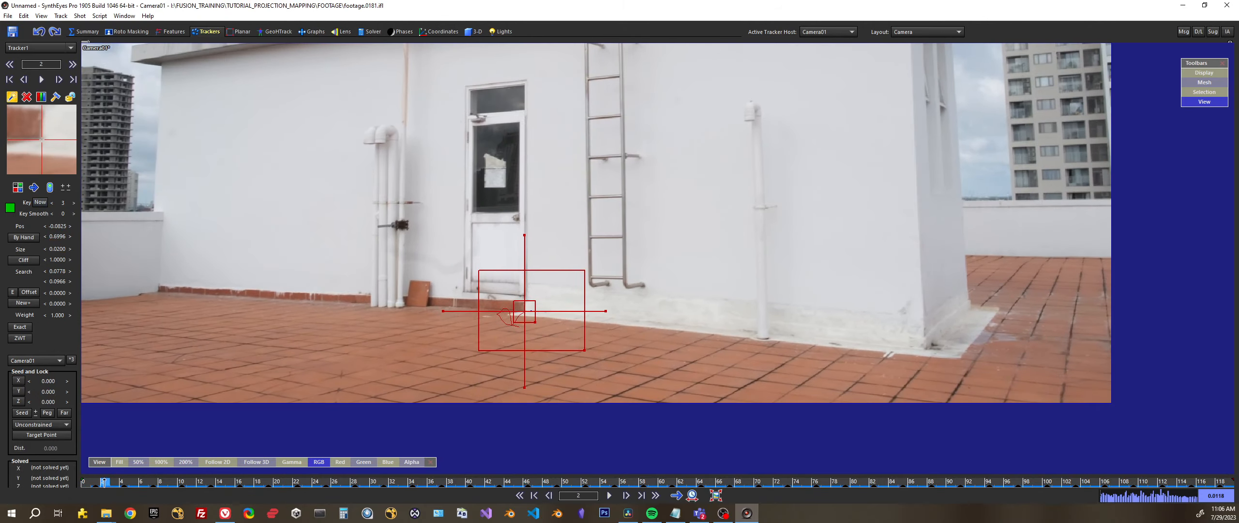
click(34, 187)
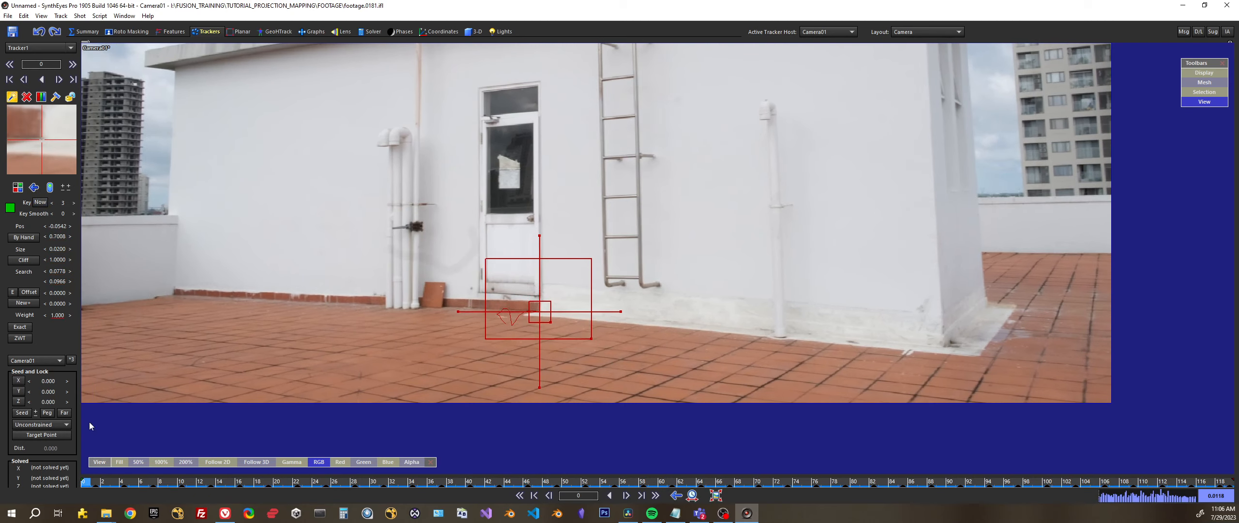
right_click(538, 305)
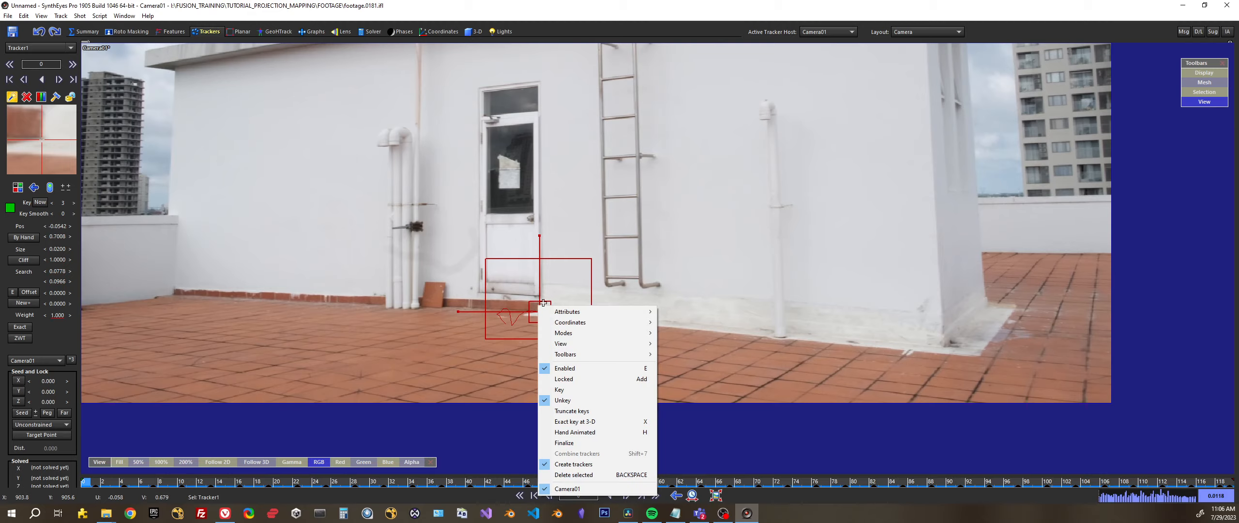
click(563, 379)
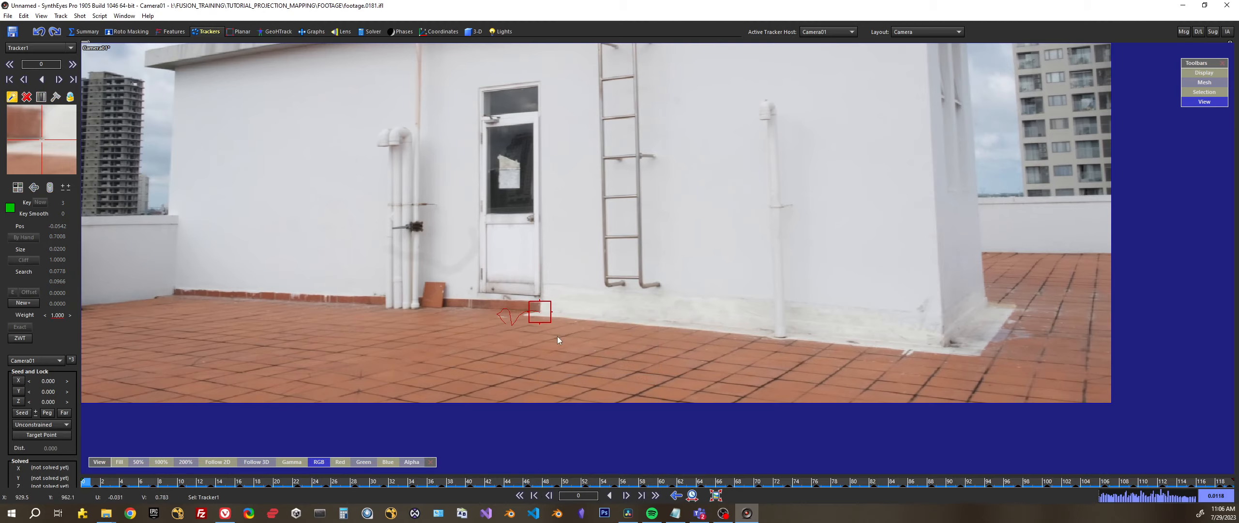
Step: Create a second tracker at frame 0 where the leftmost pipe meets the floor, reducing its search area to 0.0270 by 0.0411
drag(124, 481, 82, 483)
scroll(789, 335, down, 2)
middle_drag(695, 283, 596, 314)
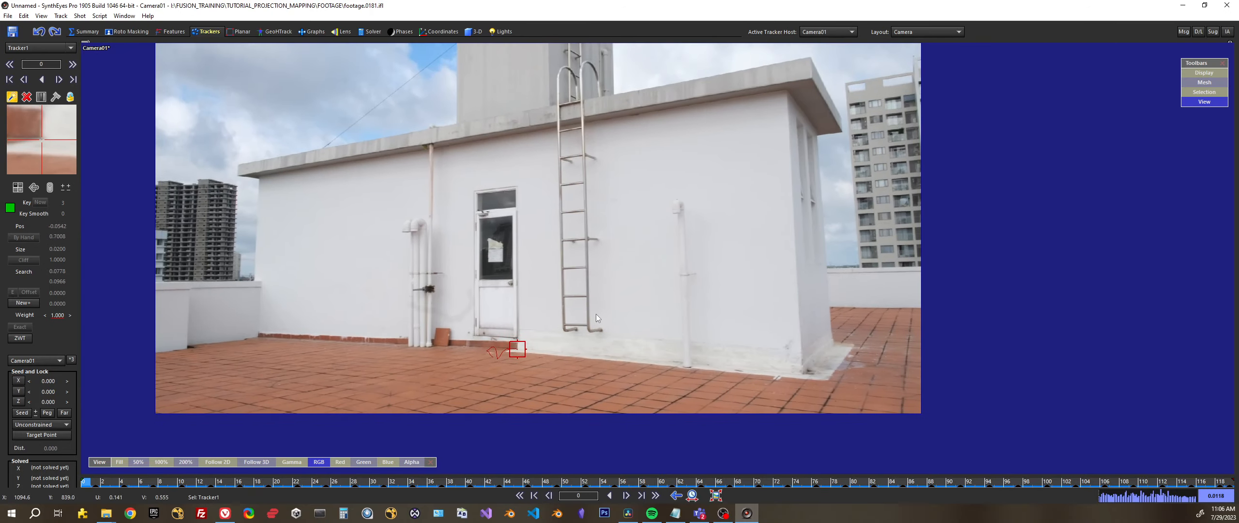
scroll(634, 286, up, 1)
middle_drag(759, 433, 735, 374)
scroll(747, 370, down, 1)
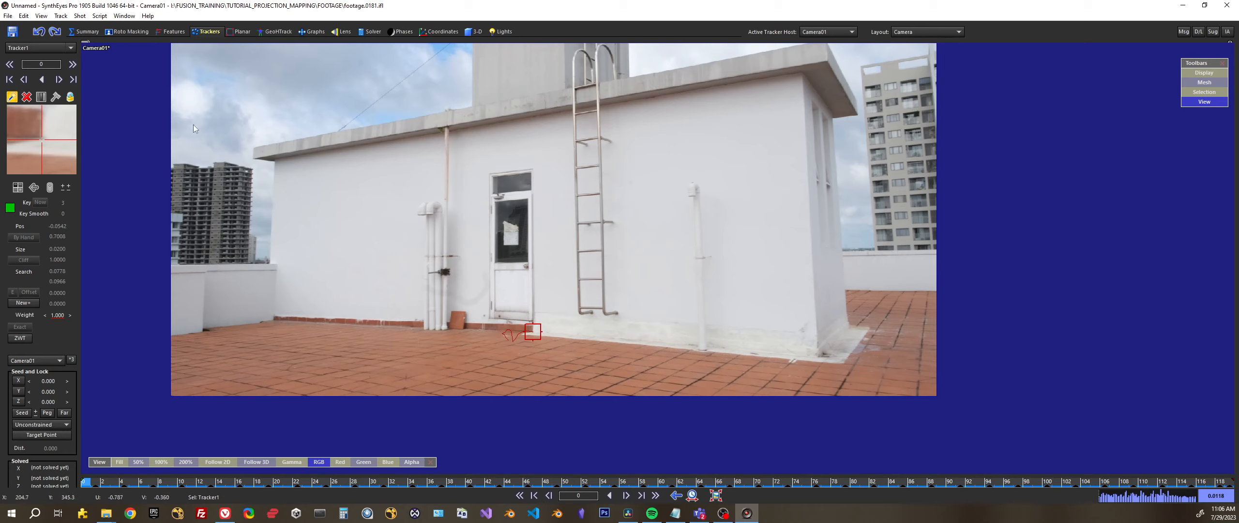
middle_drag(708, 317, 706, 279)
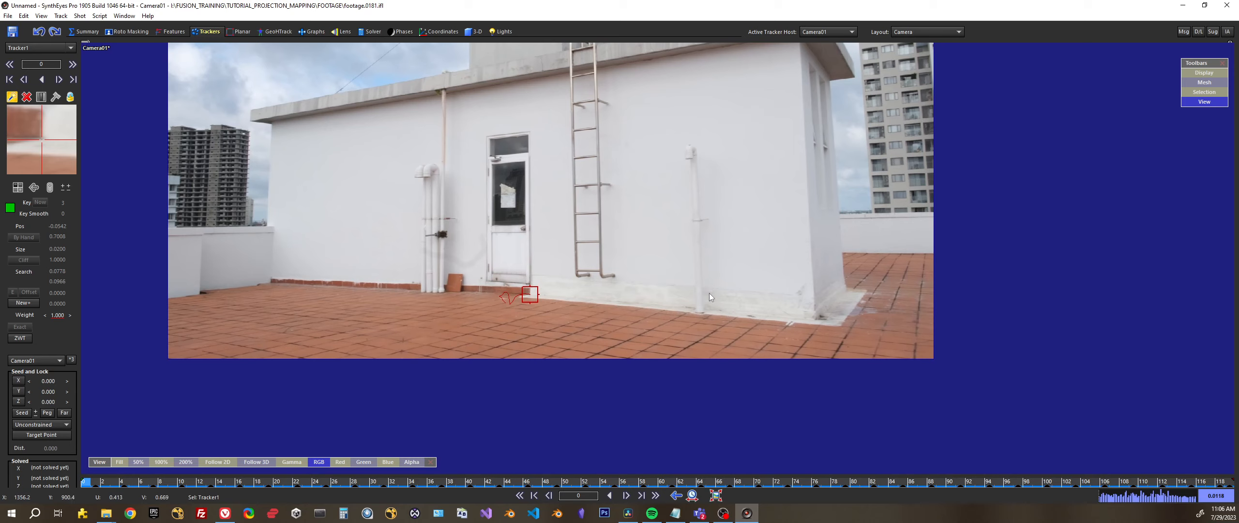
scroll(708, 288, up, 2)
middle_drag(699, 322, 746, 299)
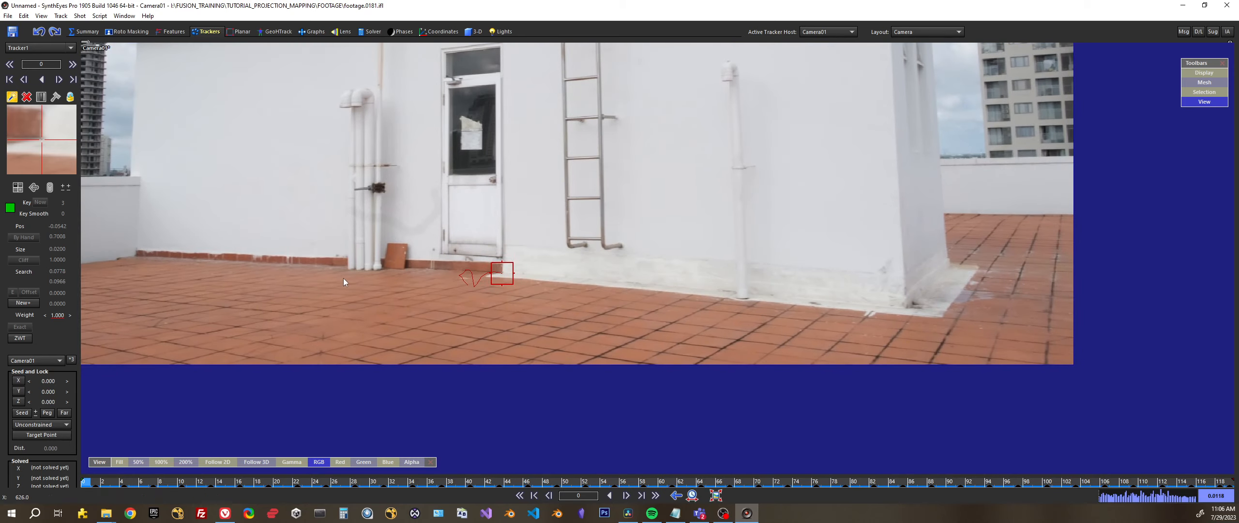
scroll(345, 281, up, 2)
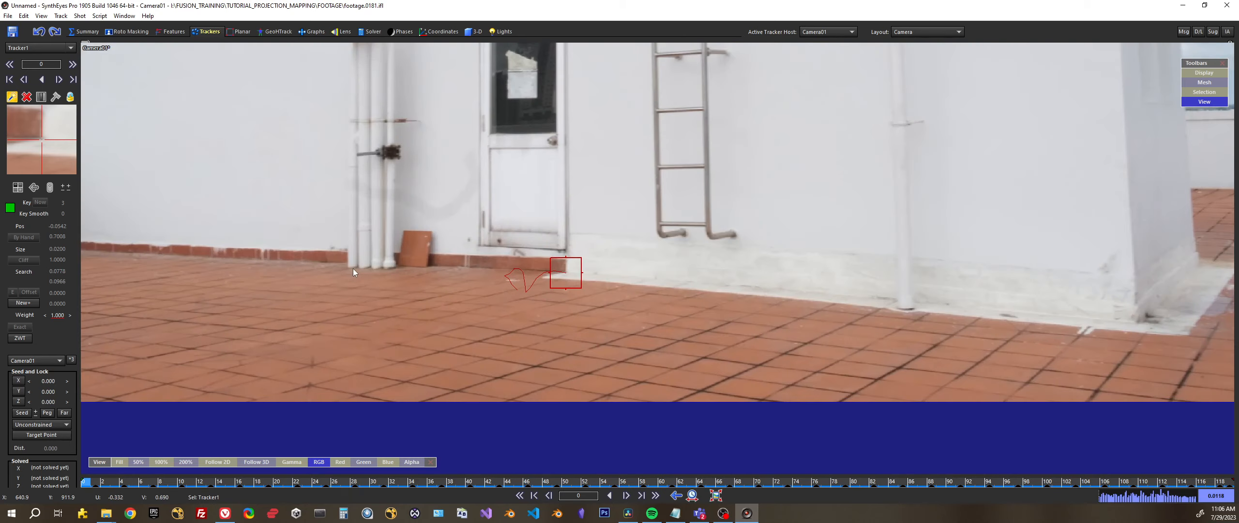
scroll(352, 272, up, 2)
mouse_move(361, 272)
mouse_down()
mouse_move(383, 290)
mouse_move(370, 276)
mouse_up()
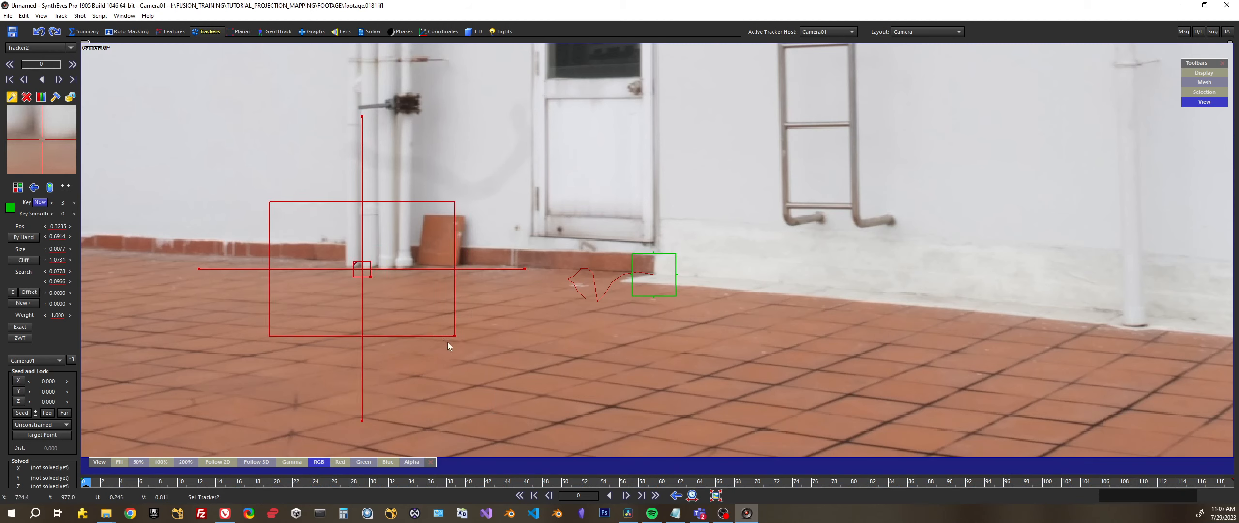
drag(455, 336, 400, 302)
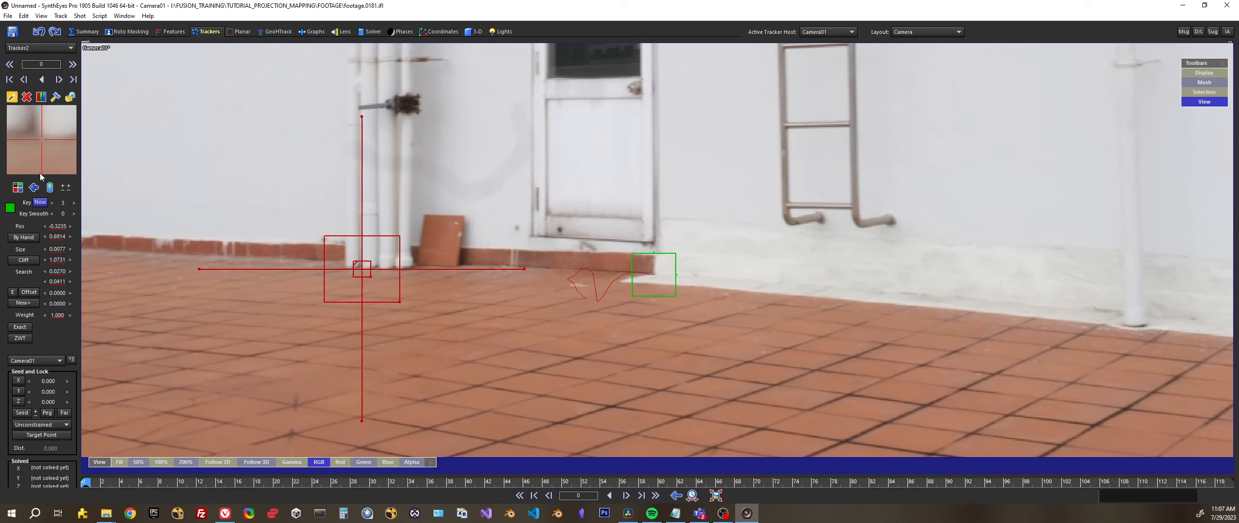
Step: Track the pipe-base point forward from frame 0 to frame 21
click(34, 189)
key(d)
key(d)
key(d)
key(d)
key(d)
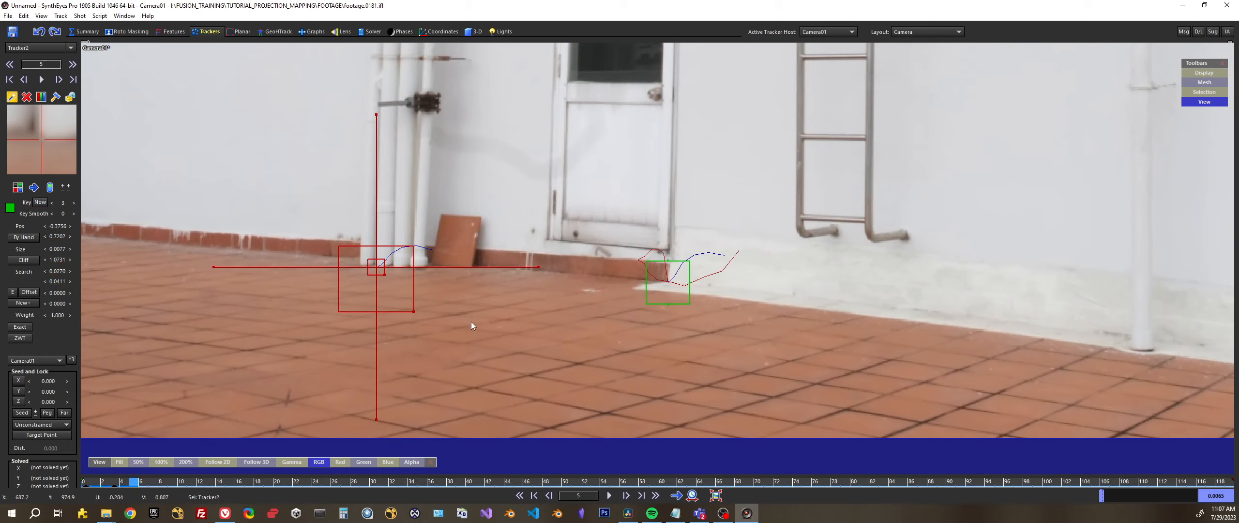
key(d)
key(d)
key(d)
key(d)
key(d)
key(d)
key(d)
key(d)
key(d)
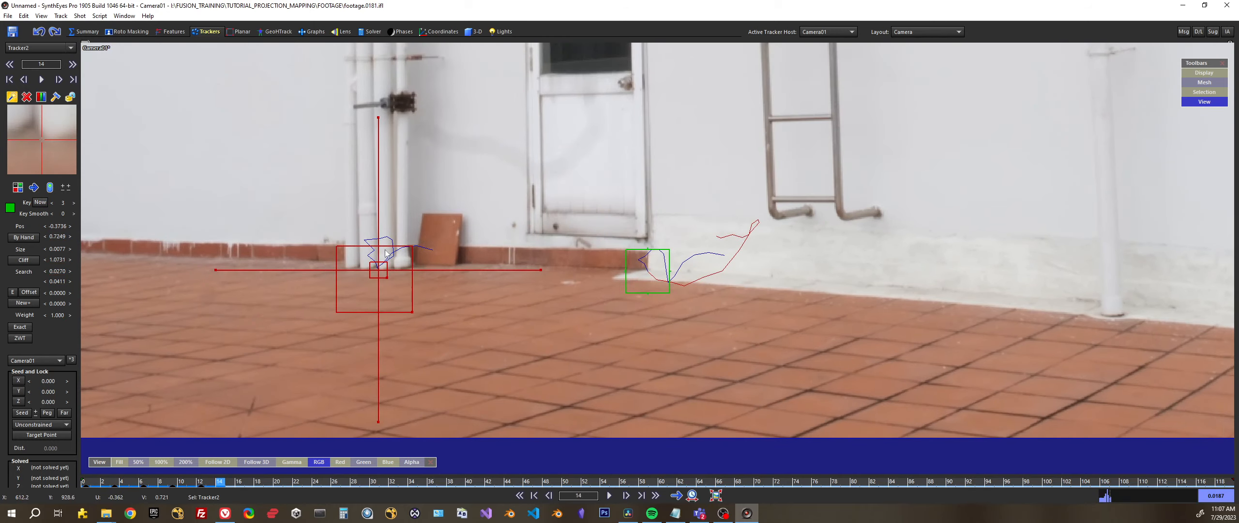
key(d)
key(d)
key(d)
key(d)
key(d)
key(d)
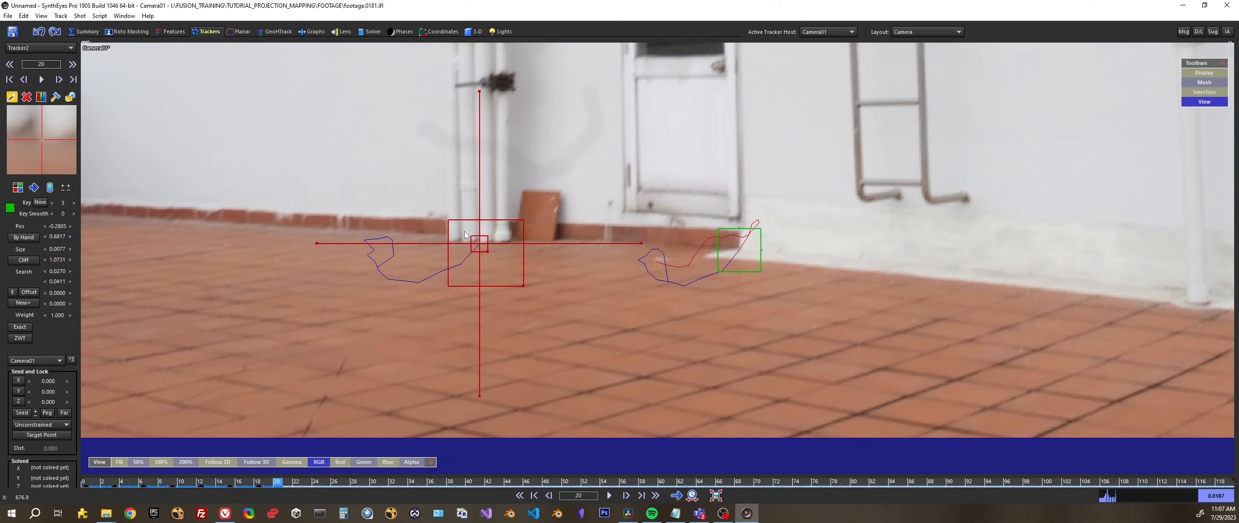
key(d)
key(ctrl+s)
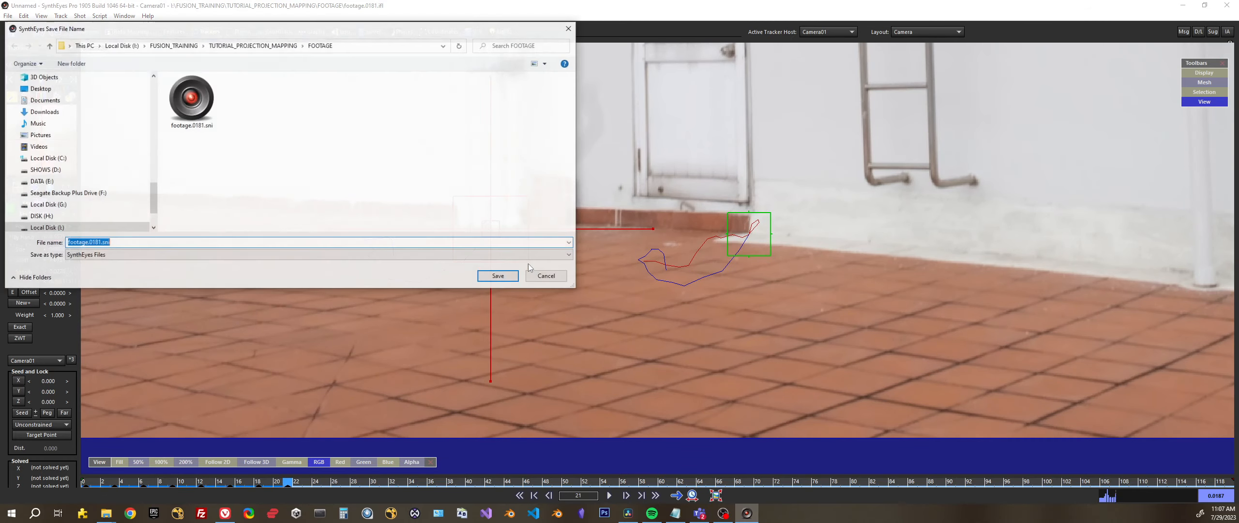
click(545, 273)
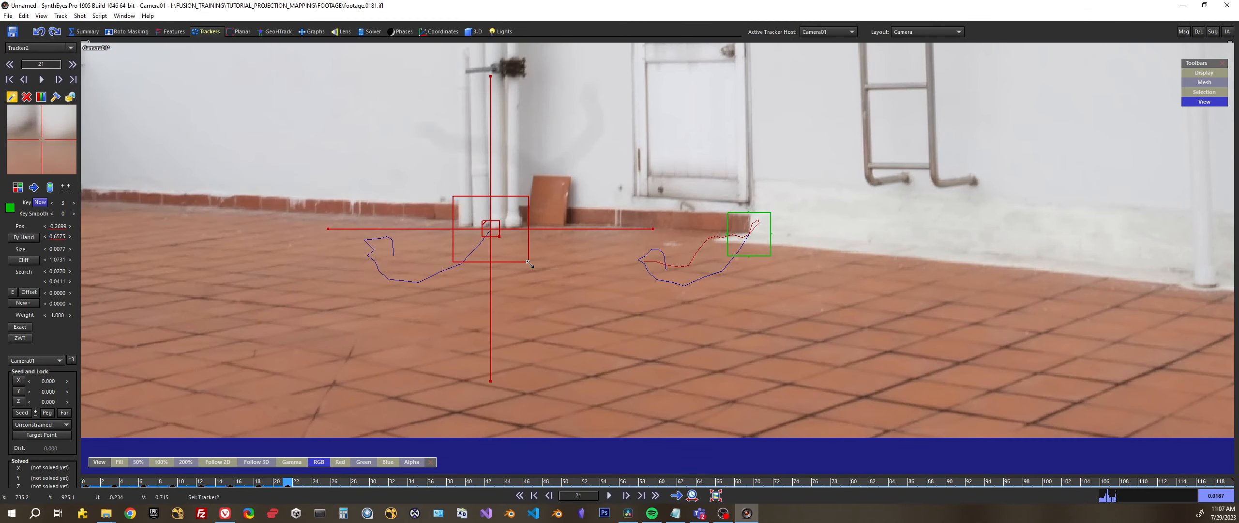
Step: Enlarge the pipe-base tracker's search area to 0.0558 by 0.0742 at frame 21 and track it forward to frame 119
drag(529, 263, 554, 290)
key(d)
key(d)
key(d)
key(d)
key(d)
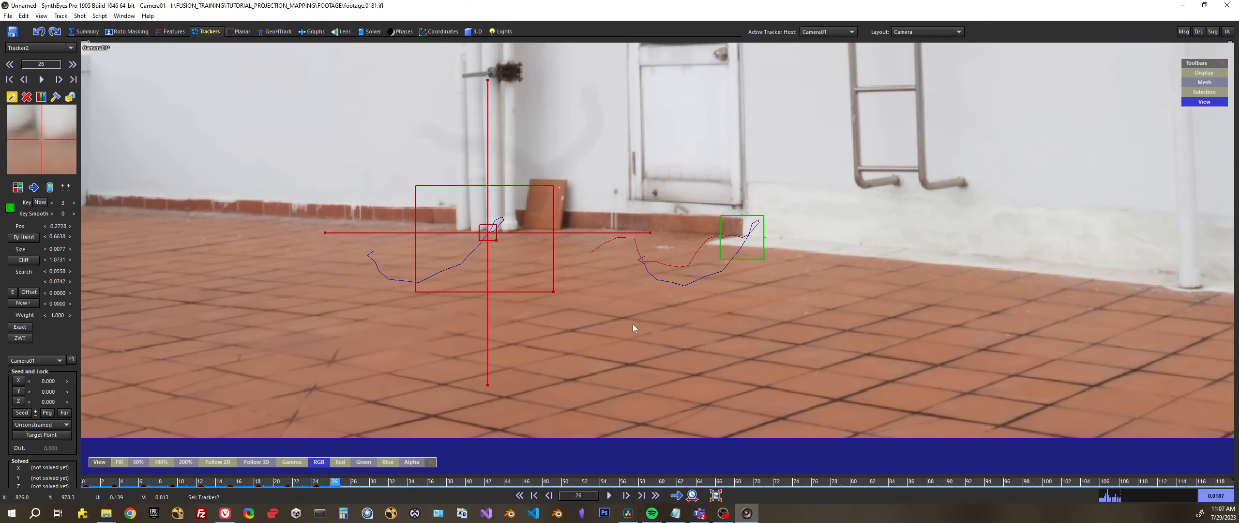
key(d)
key(d)
key(d)
key(d)
key(d)
key(d)
key(d)
key(d)
key(d)
key(d)
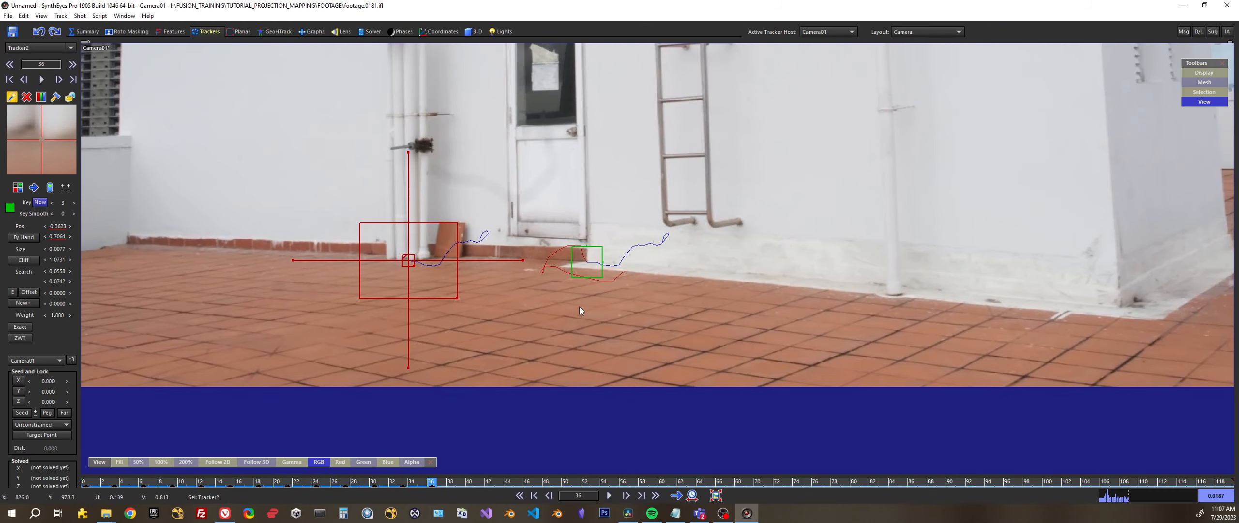
key(d)
key(d)
key(d)
key(d)
key(d)
key(d)
key(d)
key(d)
key(d)
key(d)
key(d)
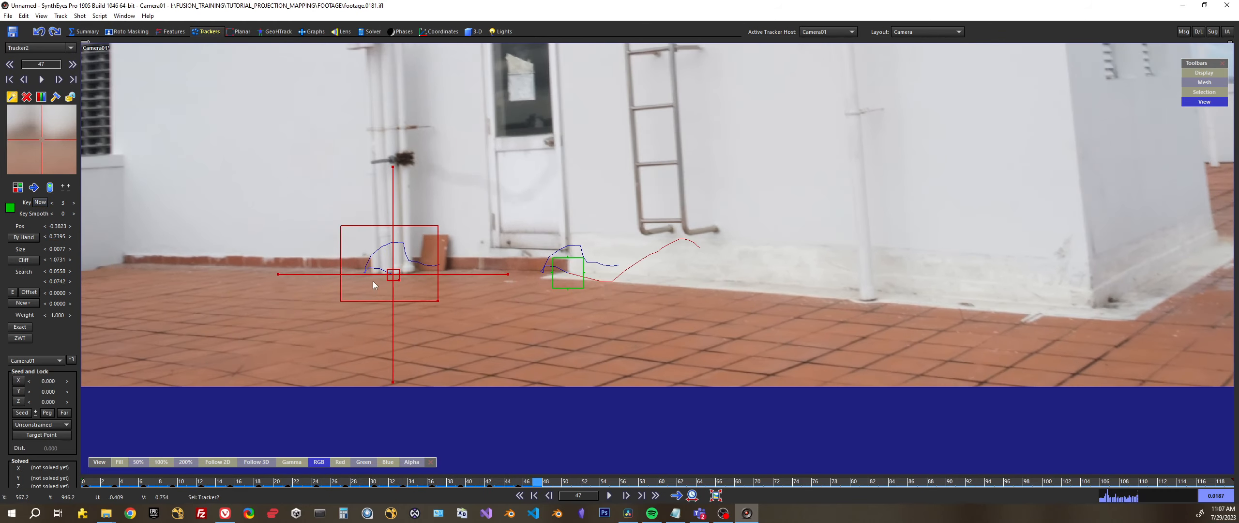
key(d)
key(d)
key(d)
key(d)
key(d)
key(d)
key(d)
key(d)
key(d)
key(d)
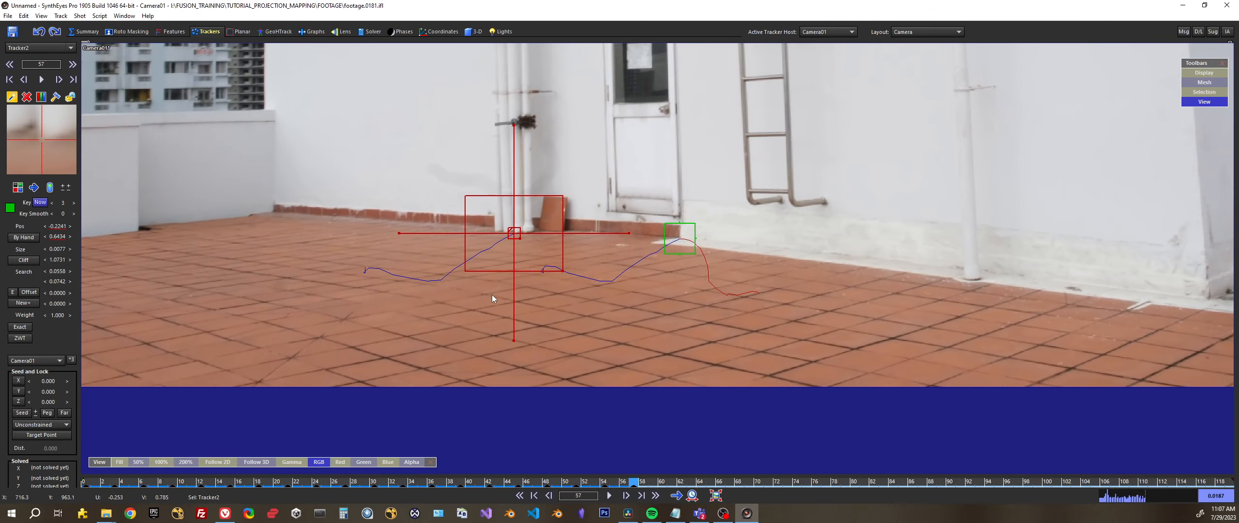
key(d)
key(d)
key(d)
key(d)
key(d)
key(d)
key(d)
key(d)
key(d)
key(d)
key(d)
key(d)
key(d)
key(d)
key(d)
key(d)
key(d)
key(d)
key(d)
key(d)
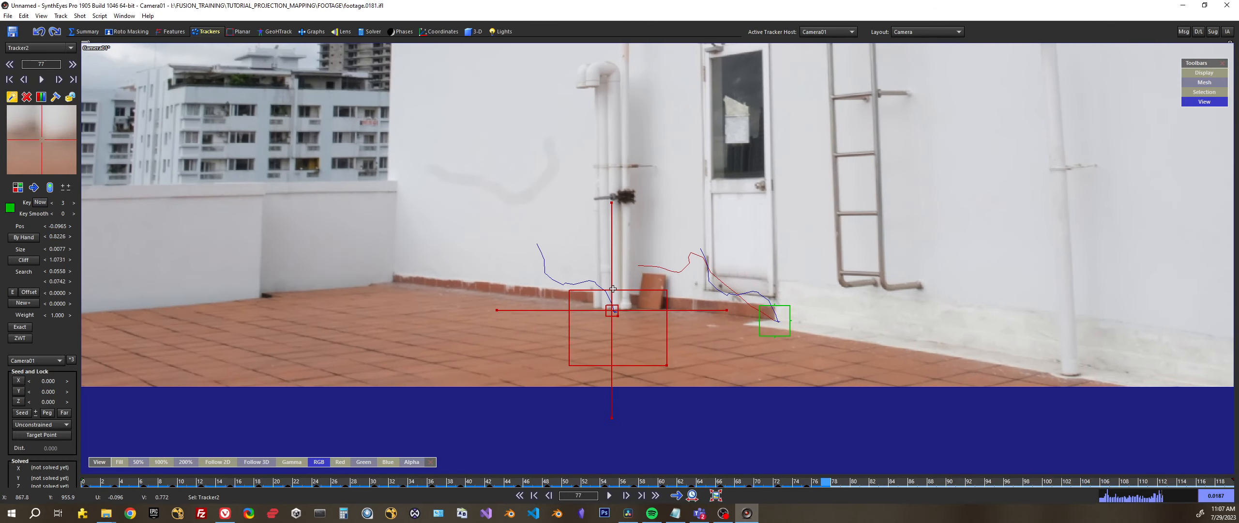
key(d)
key(d)
key(d)
key(d)
key(d)
key(d)
key(d)
key(d)
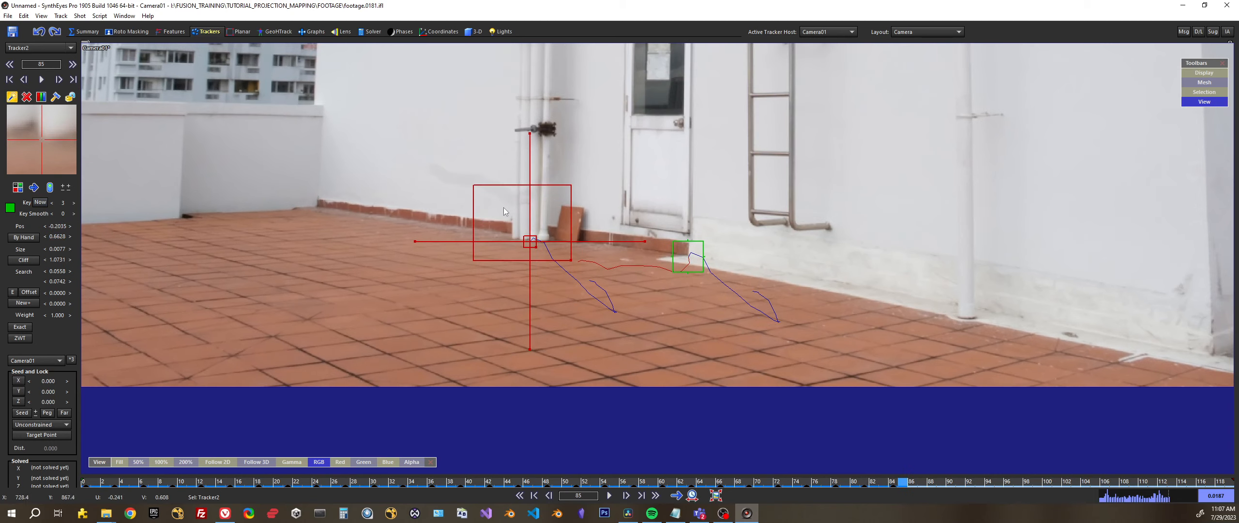
key(d)
key(d)
key(d)
key(d)
key(d)
key(d)
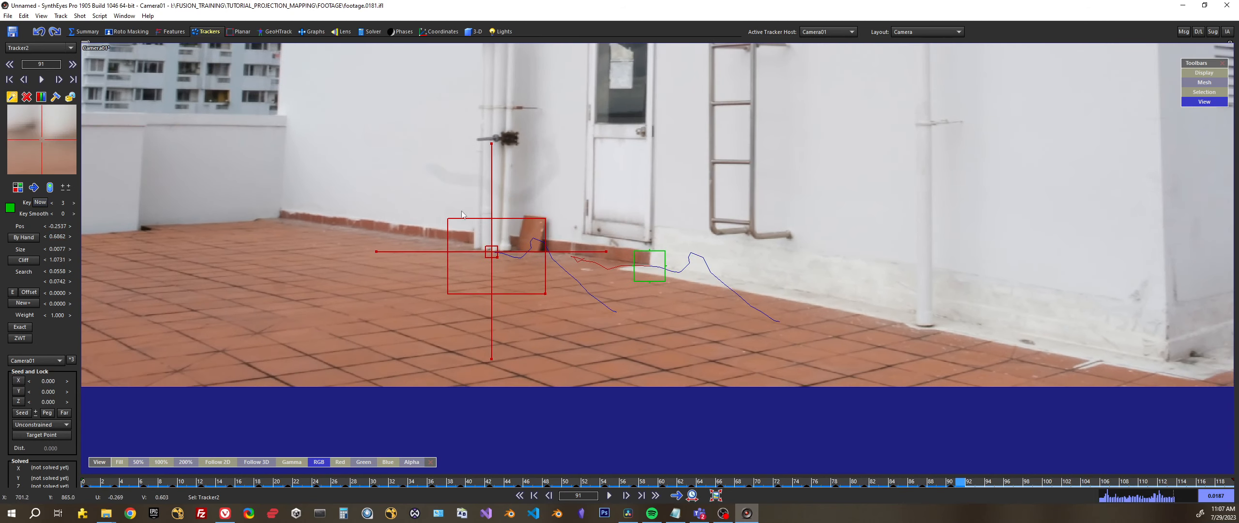
key(d)
key(d)
key(d)
key(d)
key(d)
key(d)
key(d)
key(d)
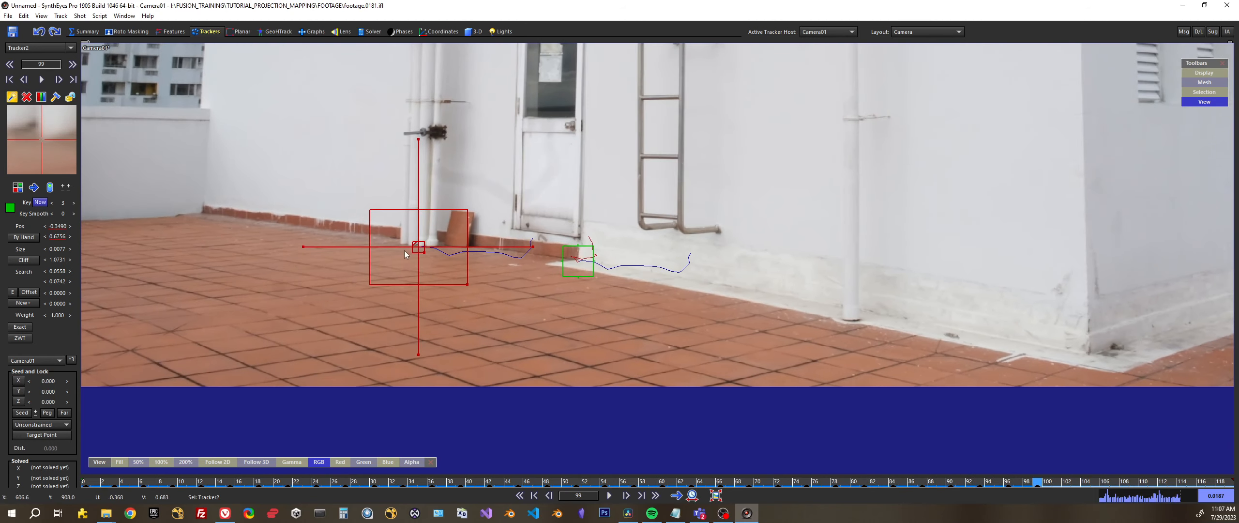
key(space)
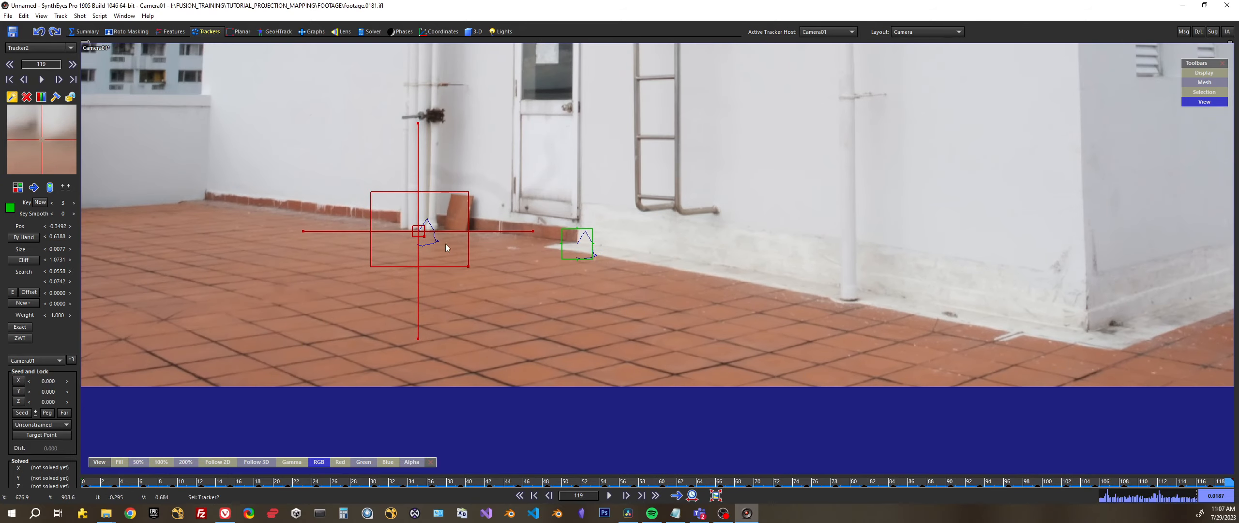
Step: Go back through the pipe-base track to frame 5 and truncate its keys there
key(s)
key(s)
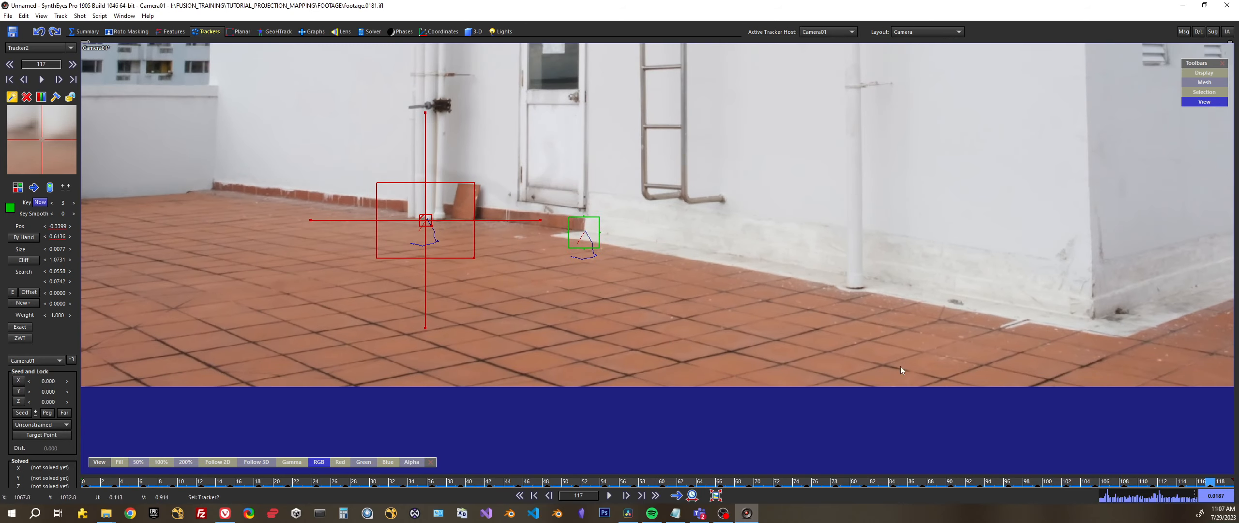
drag(1210, 481, 27, 501)
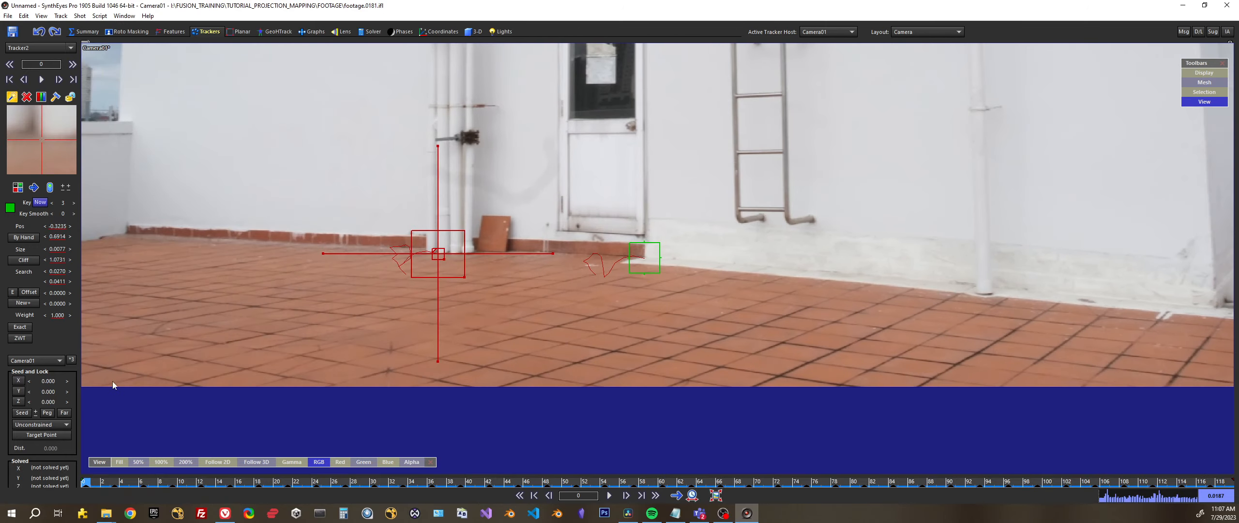
scroll(427, 268, up, 2)
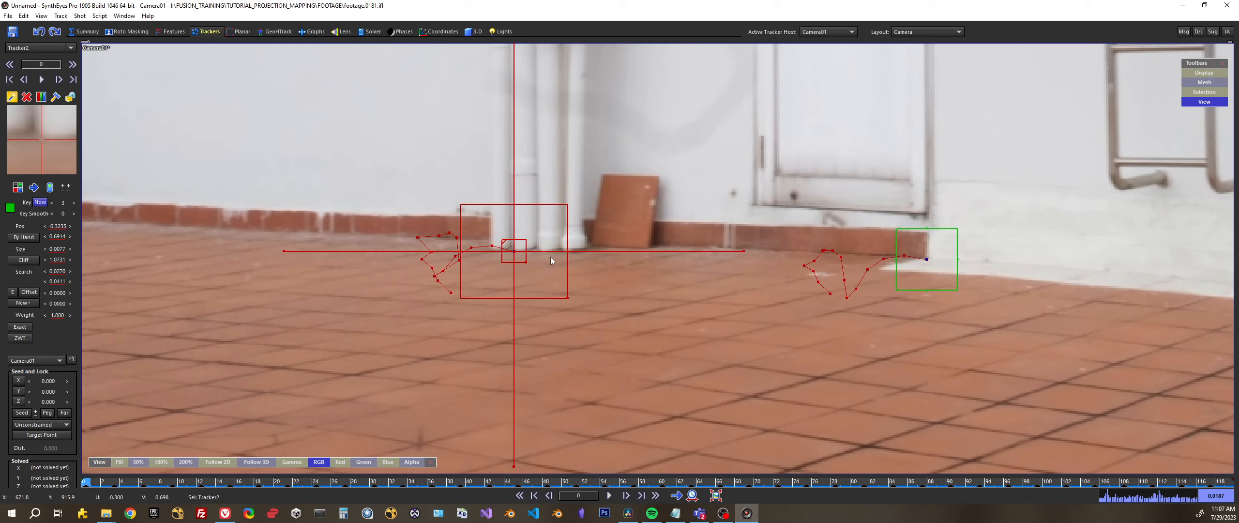
drag(87, 481, 133, 479)
right_click(447, 249)
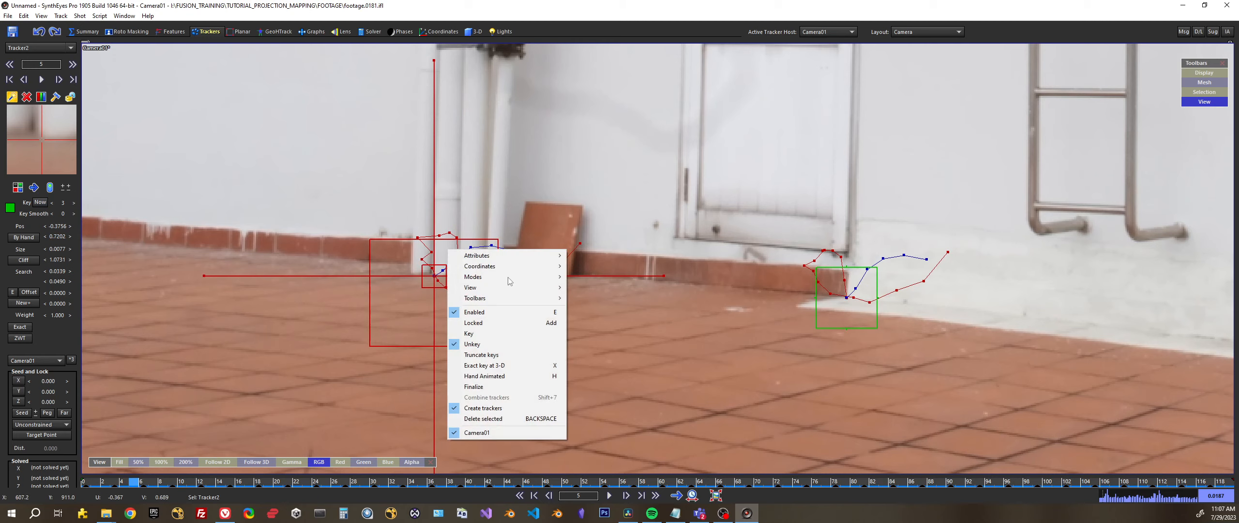
click(492, 354)
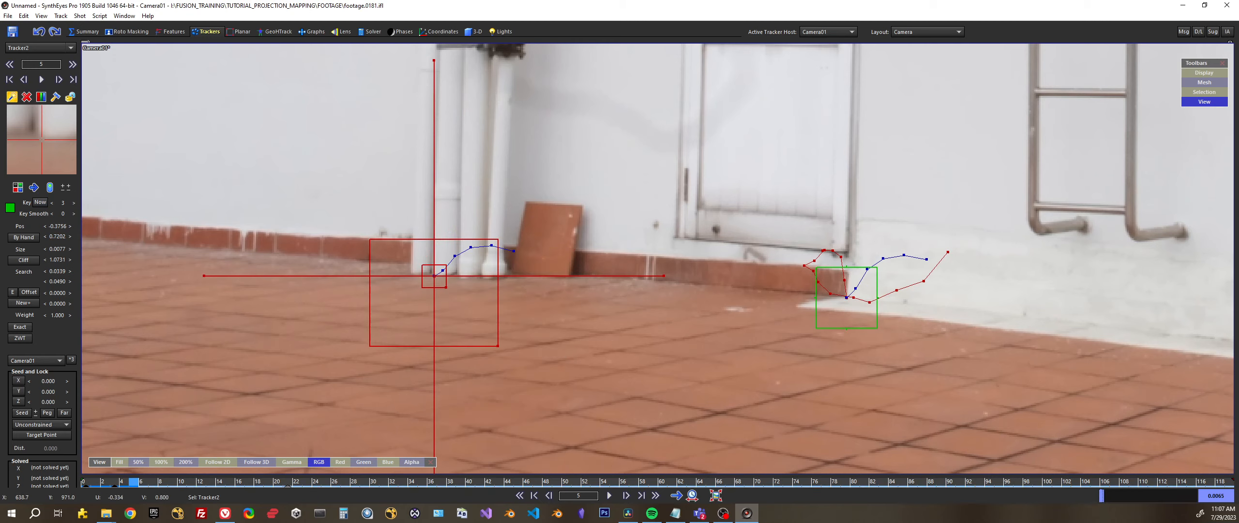
Step: Reduce the pipe-base tracker's search area to 0.0108 by 0.0279 at frame 5 and retest frame 6, truncating the keys again
drag(498, 346, 466, 330)
key(d)
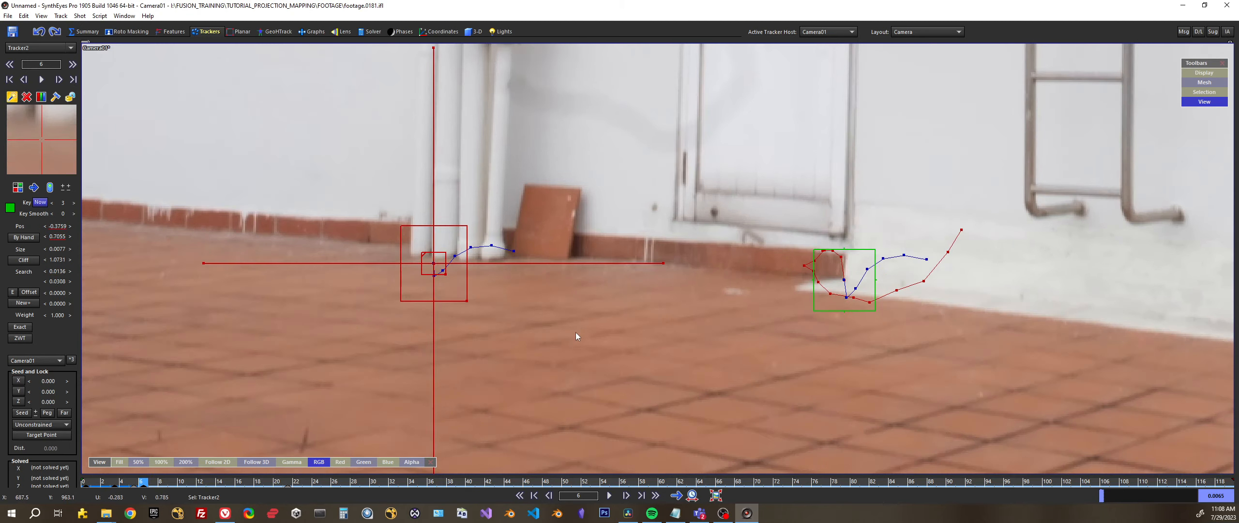
key(s)
key(d)
key(s)
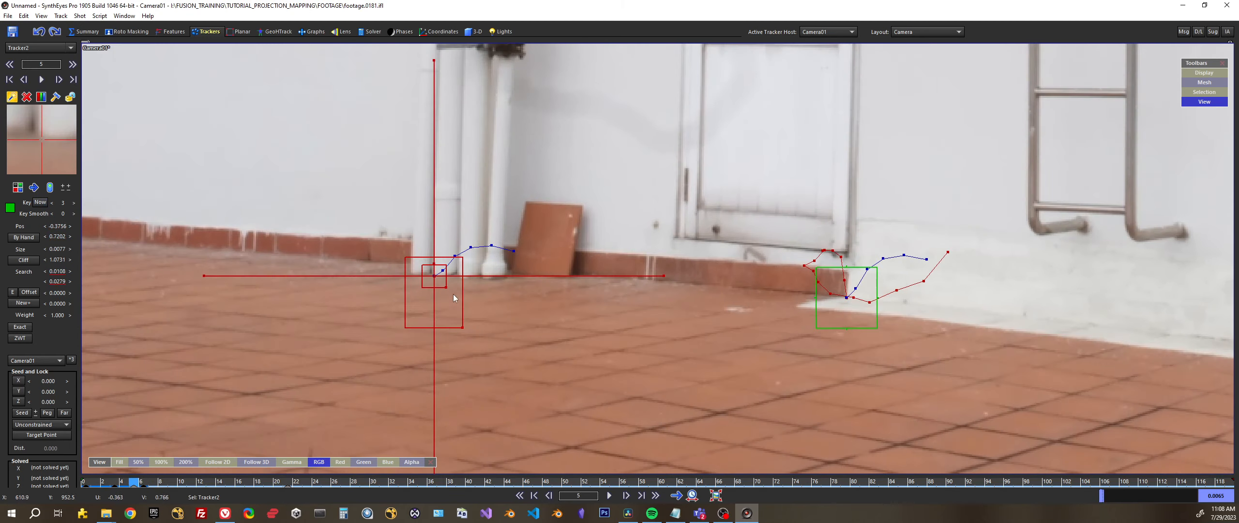
key(d)
key(s)
right_click(435, 274)
click(462, 375)
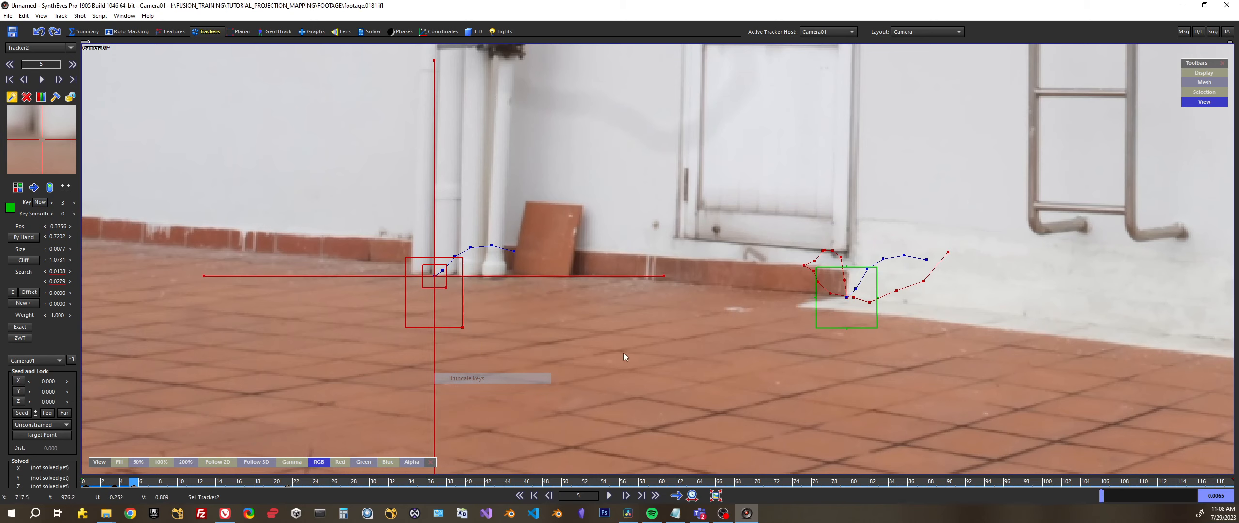
Step: Move the tracker up onto the pipe's base at frame 6 and track it forward to frame 7
key(d)
scroll(404, 257, up, 2)
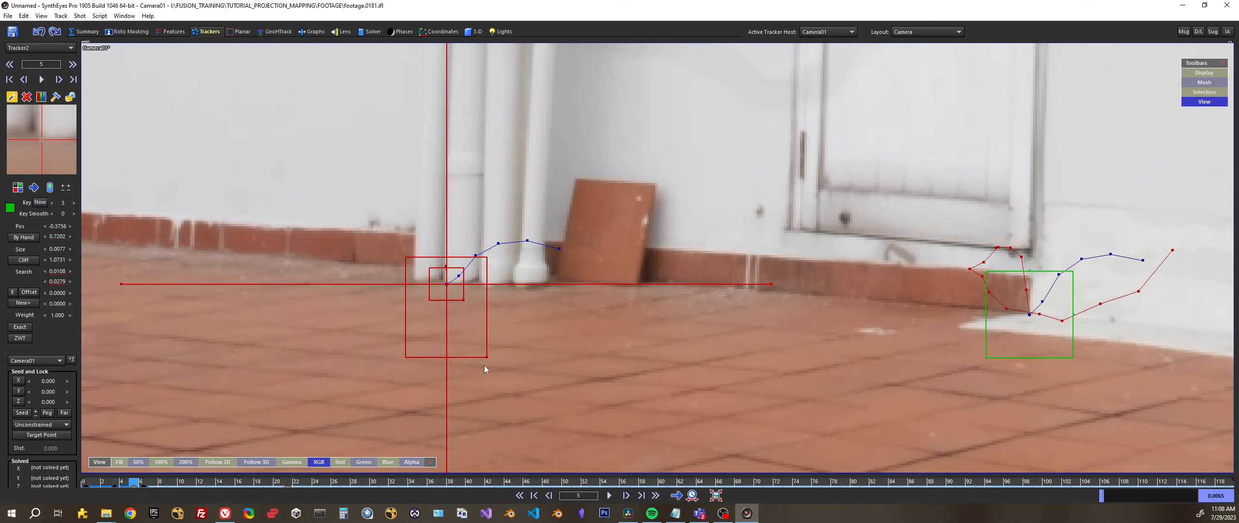
scroll(464, 252, up, 2)
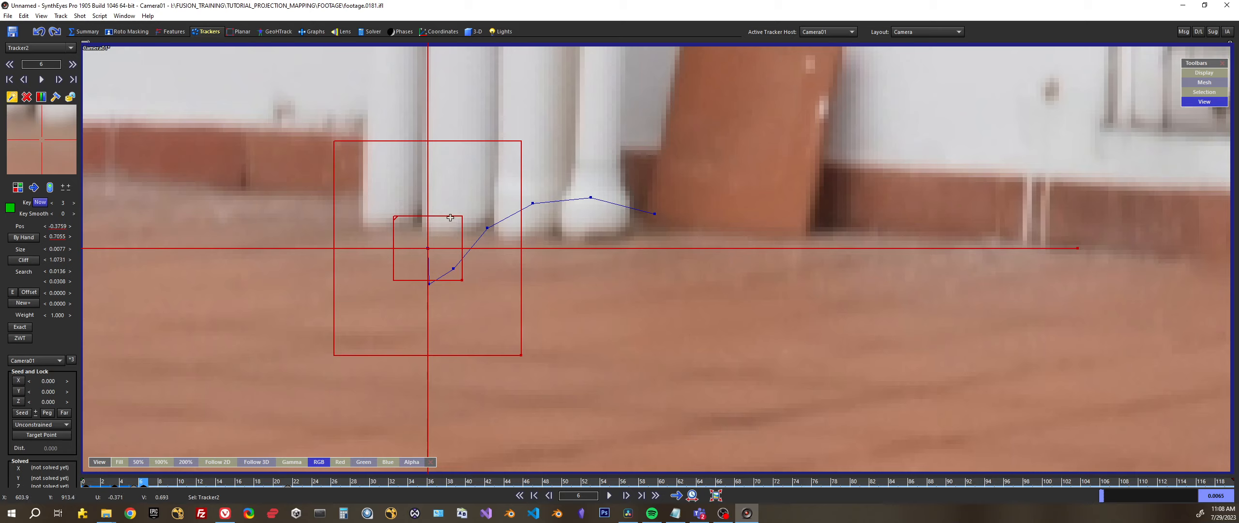
key(s)
key(d)
drag(446, 216, 446, 199)
scroll(603, 358, down, 3)
scroll(441, 297, down, 1)
scroll(503, 288, down, 2)
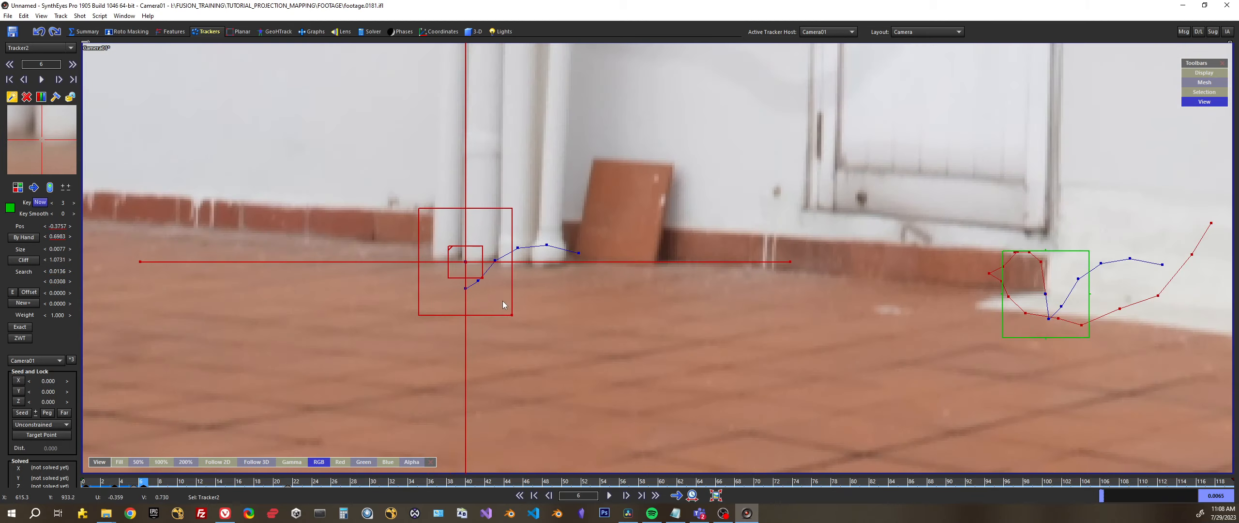
key(d)
key(s)
key(d)
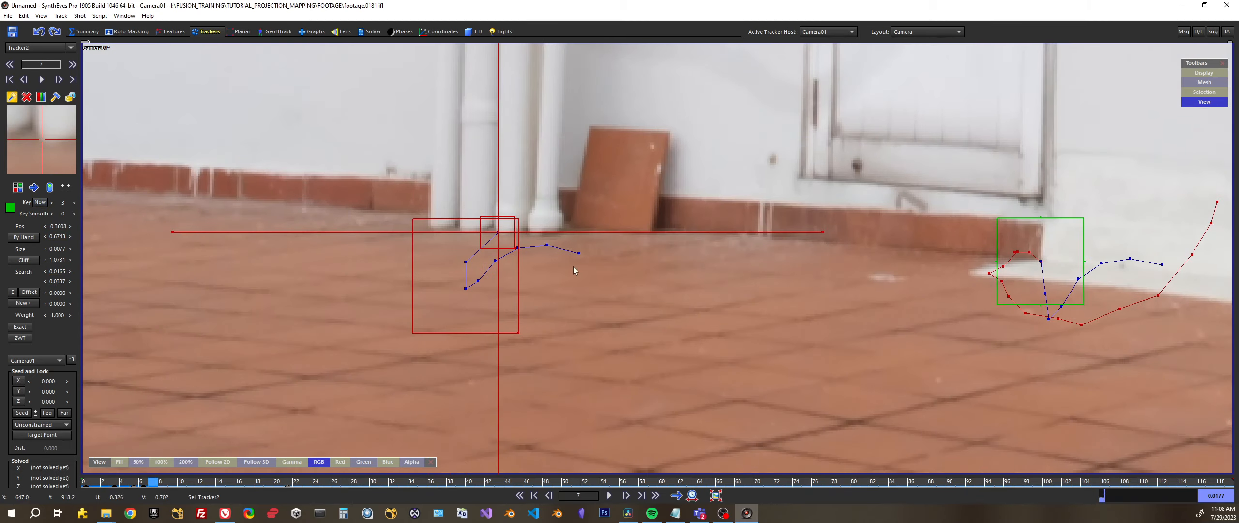
Step: Delete the pipe-base tracker and return to frame 0
key(Delete)
drag(153, 481, 84, 481)
Step: Save the project over the existing footage.0181.sni file
key(ctrl+s)
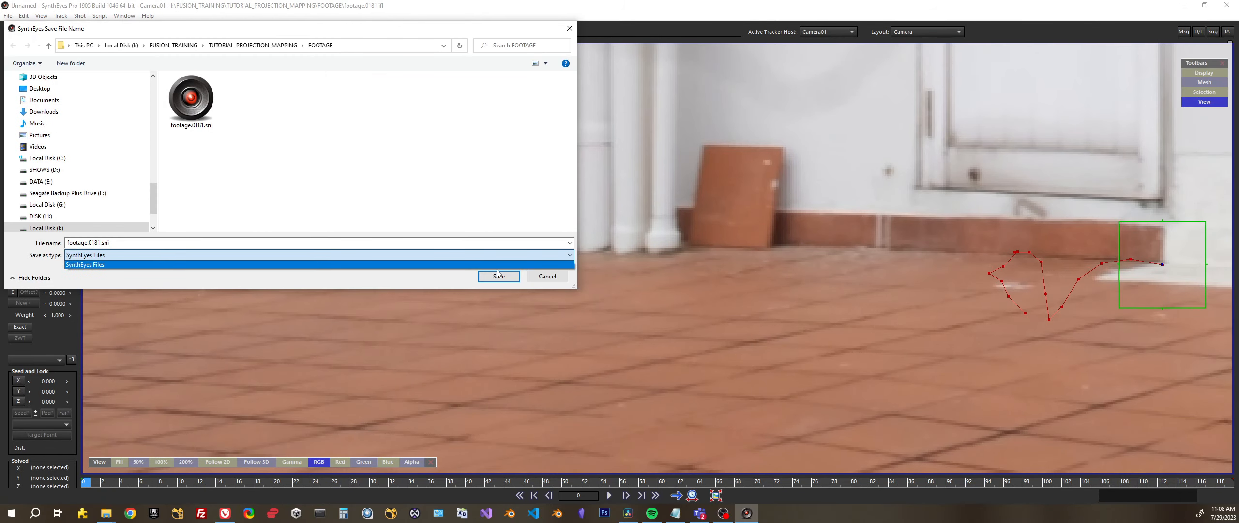
click(497, 272)
click(503, 279)
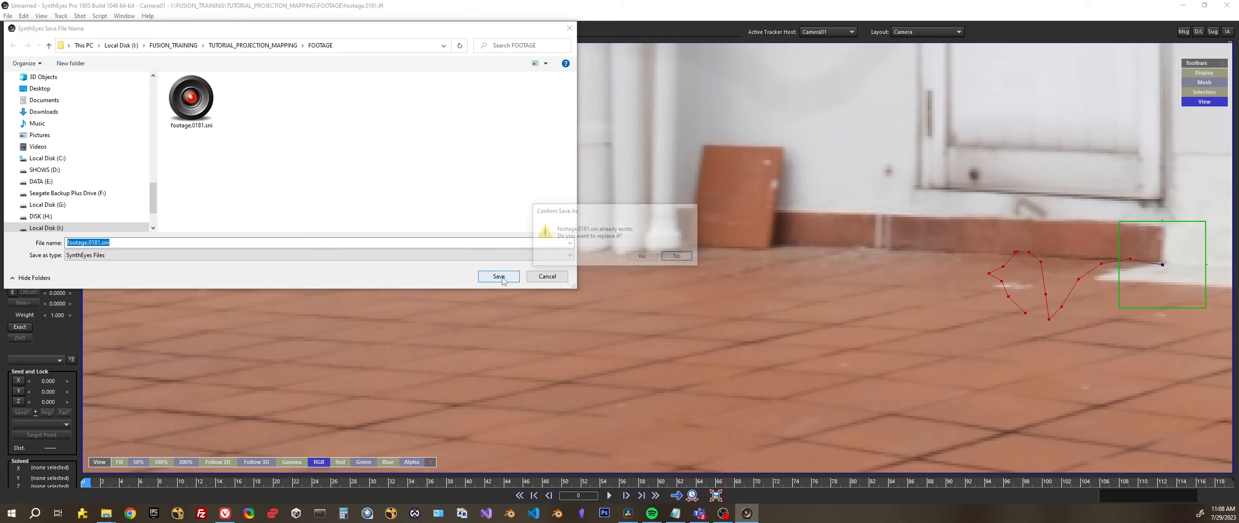
Step: Place a new tracker at frame 0 on the brick baseboard's corner beside the leftmost pipe, with size 0.0111 and aspect 1.3991
drag(534, 244, 545, 249)
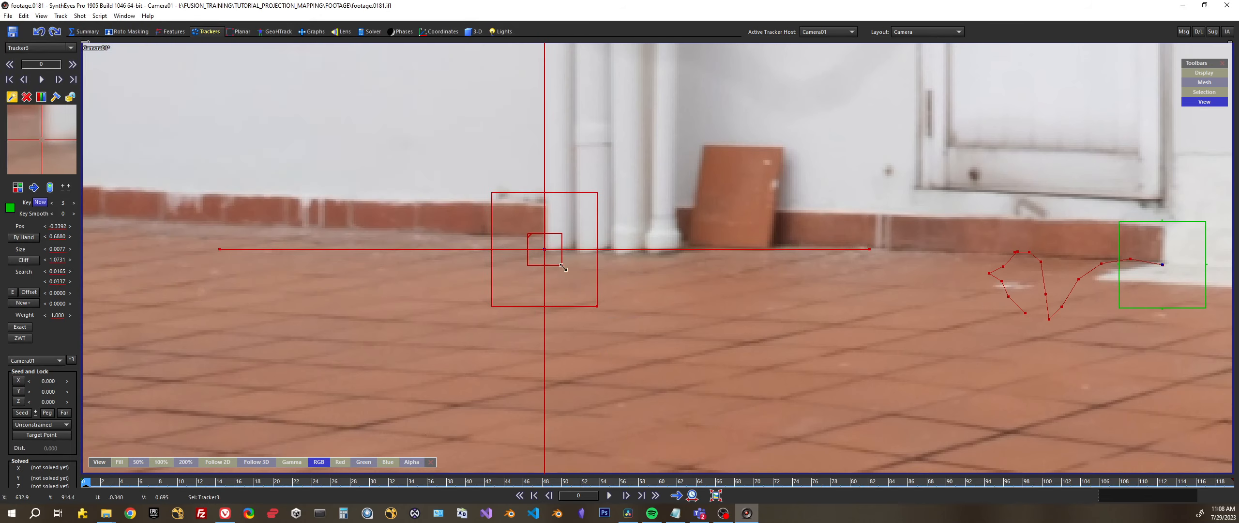
drag(559, 267, 590, 251)
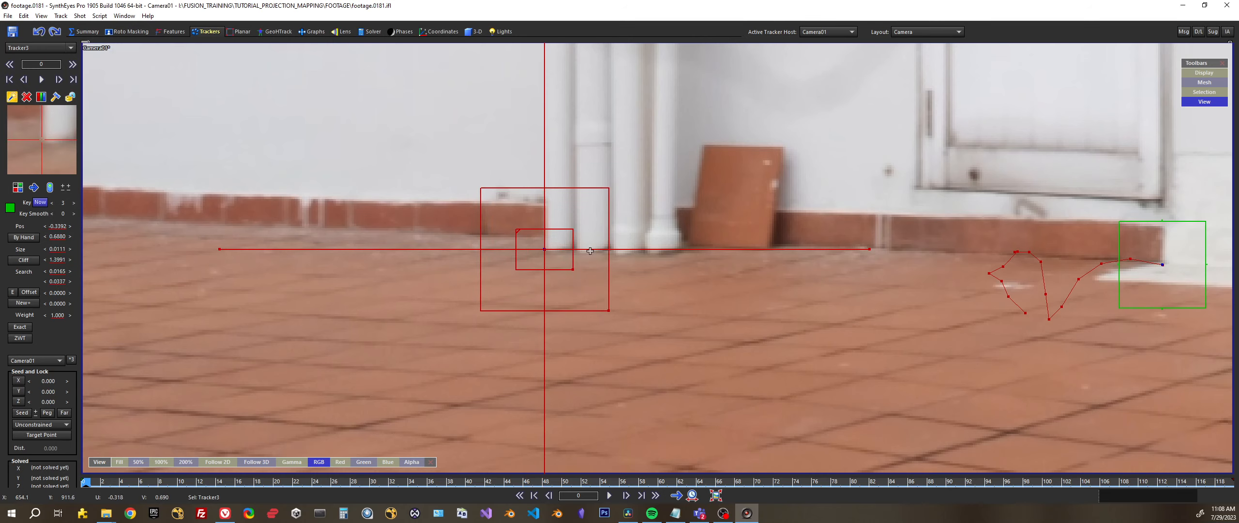
Step: Track the baseboard-corner point forward from frame 0 past frame 57
scroll(636, 325, down, 3)
middle_drag(700, 324, 640, 314)
scroll(640, 313, up, 1)
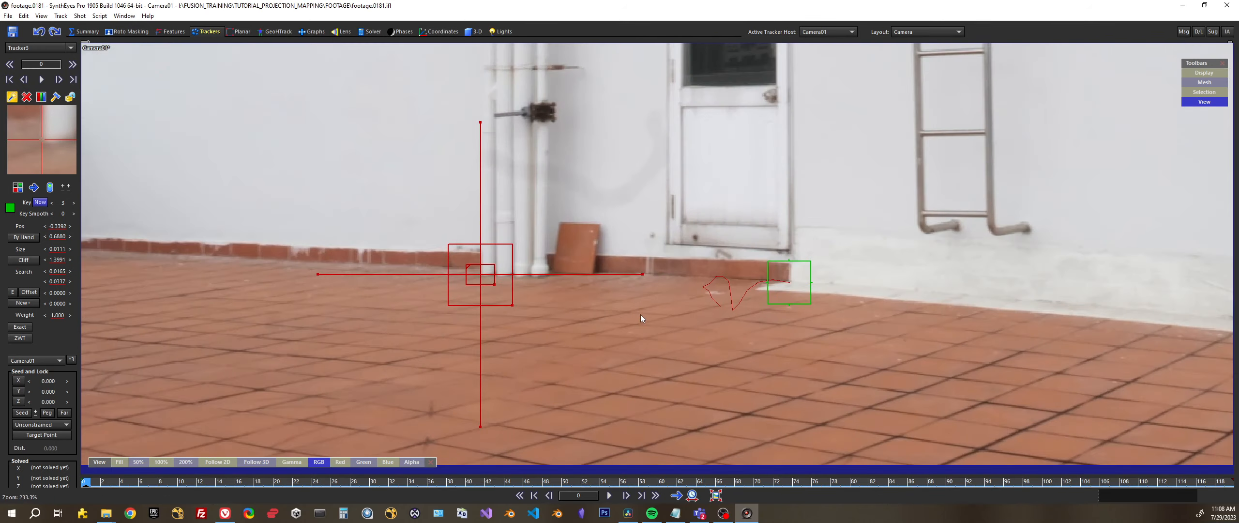
key(d)
key(d)
key(d)
key(space)
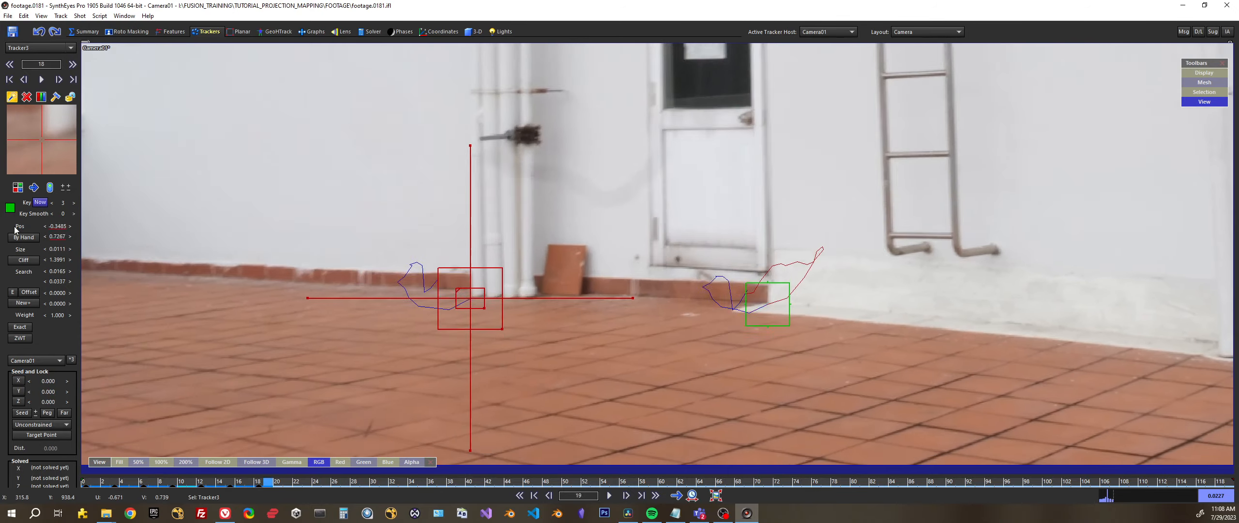
key(space)
Step: Review the baseboard-corner track back to frame 27 and truncate the tracker's keys from that frame
key(s)
key(s)
key(s)
key(s)
key(s)
key(s)
key(s)
key(s)
key(s)
key(s)
key(s)
key(s)
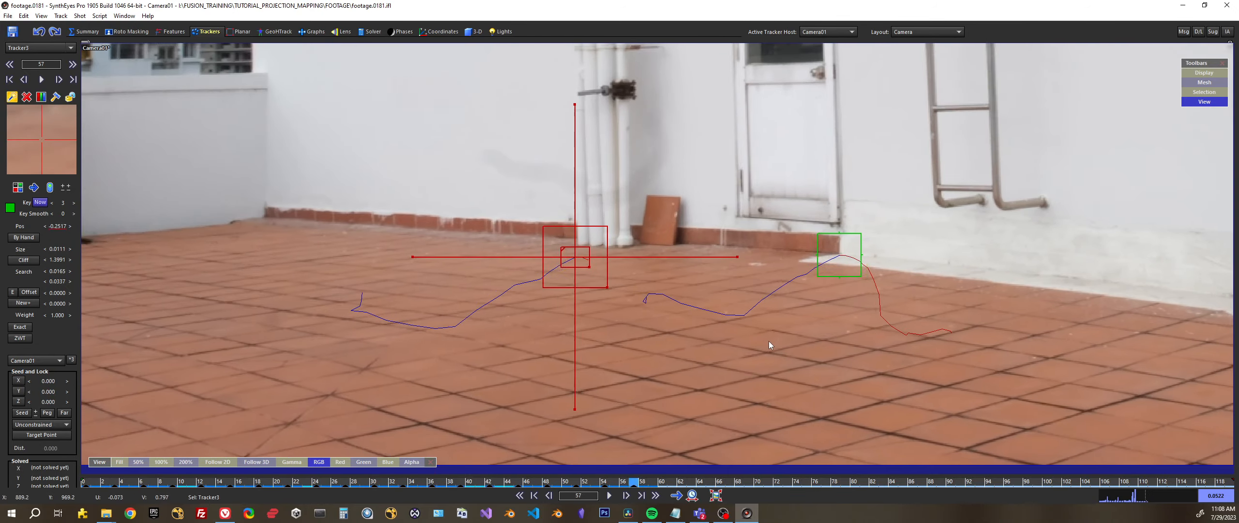
key(s)
key(s)
key(s)
key(s)
key(s)
key(s)
key(s)
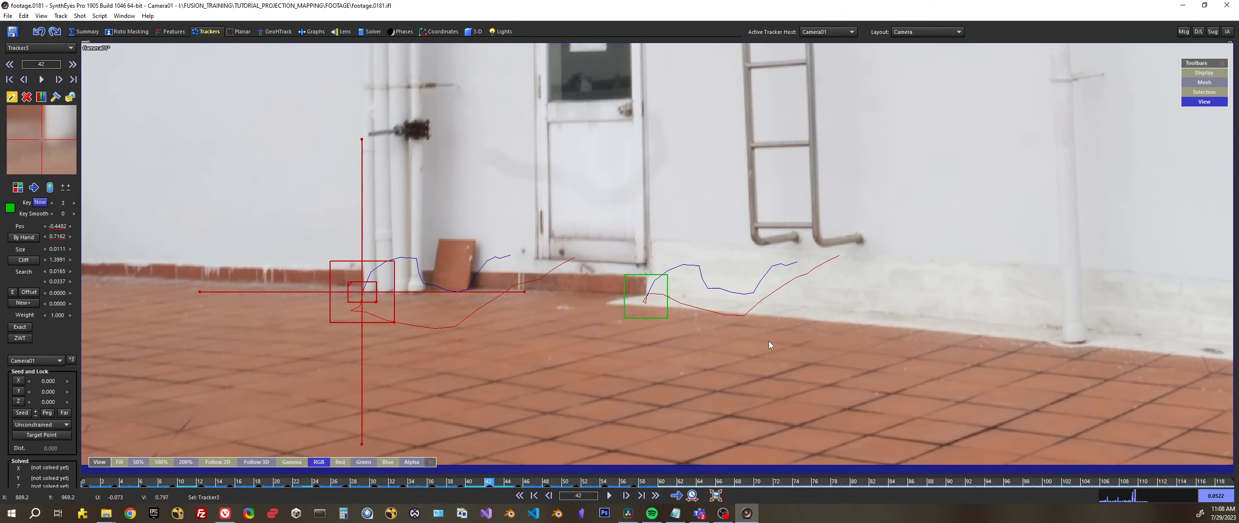
key(s)
key(s)
key(s)
key(s)
key(s)
key(s)
key(s)
key(s)
key(s)
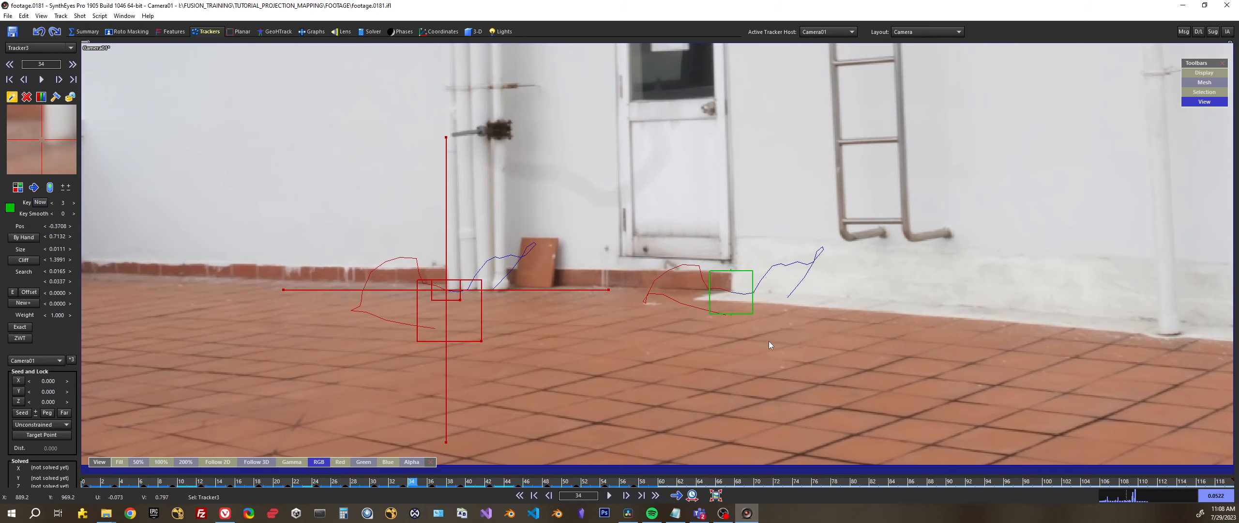
key(s)
key(s)
key(s)
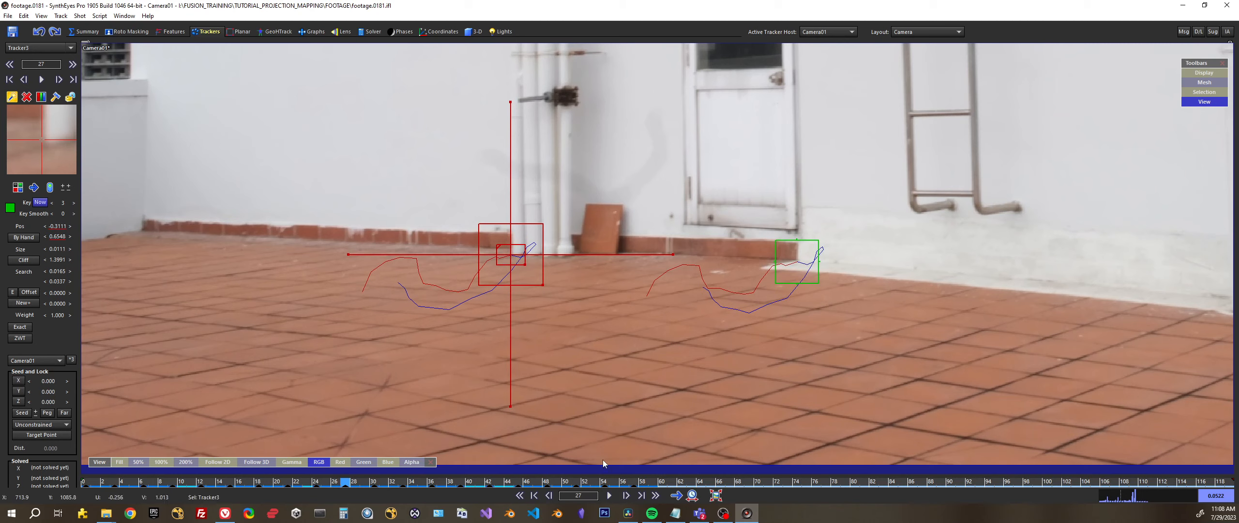
right_click(501, 232)
click(557, 333)
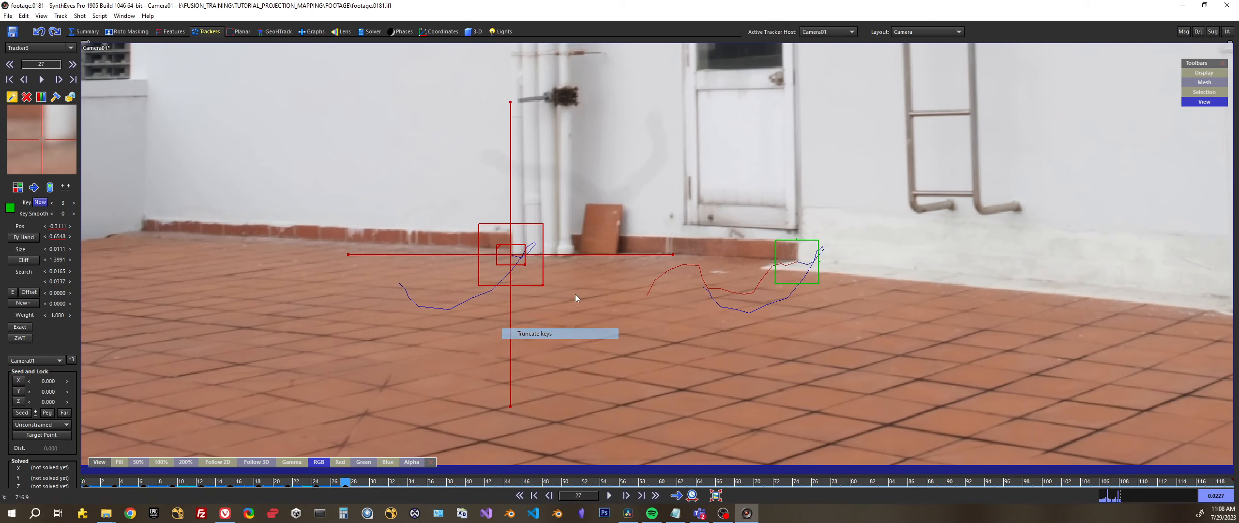
Step: Enlarge the baseboard-corner tracker's search area to about 0.0954 by 0.1289 and track it forward from frame 27 to frame 119
drag(595, 314, 628, 342)
key(d)
key(d)
key(d)
key(d)
key(d)
key(d)
key(d)
key(d)
key(d)
key(d)
key(d)
key(d)
key(d)
key(d)
key(d)
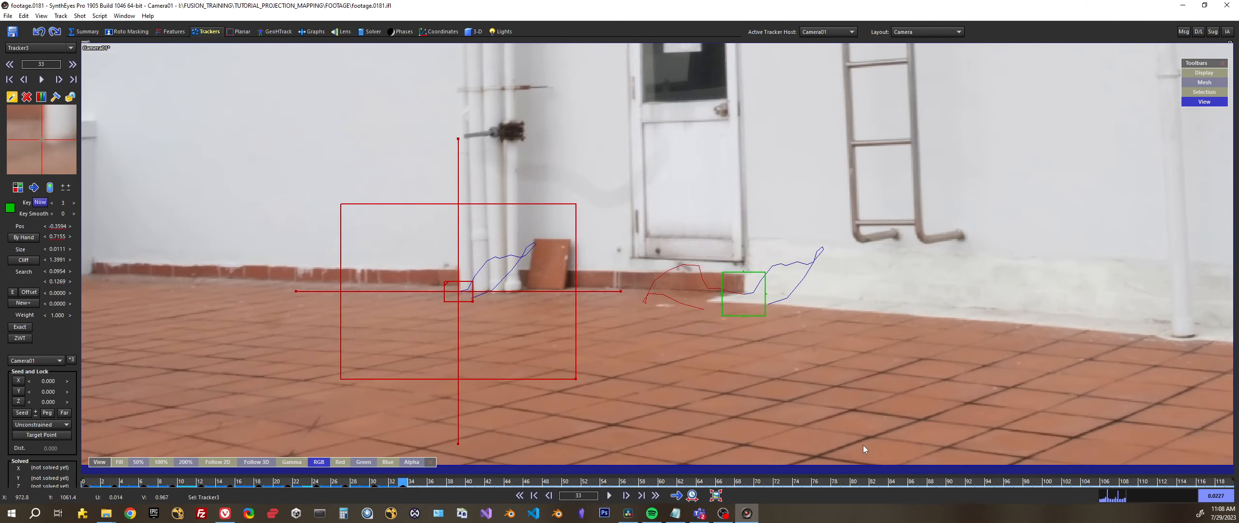
key(d)
key(d)
key(d)
key(d)
key(d)
key(d)
key(d)
key(d)
key(d)
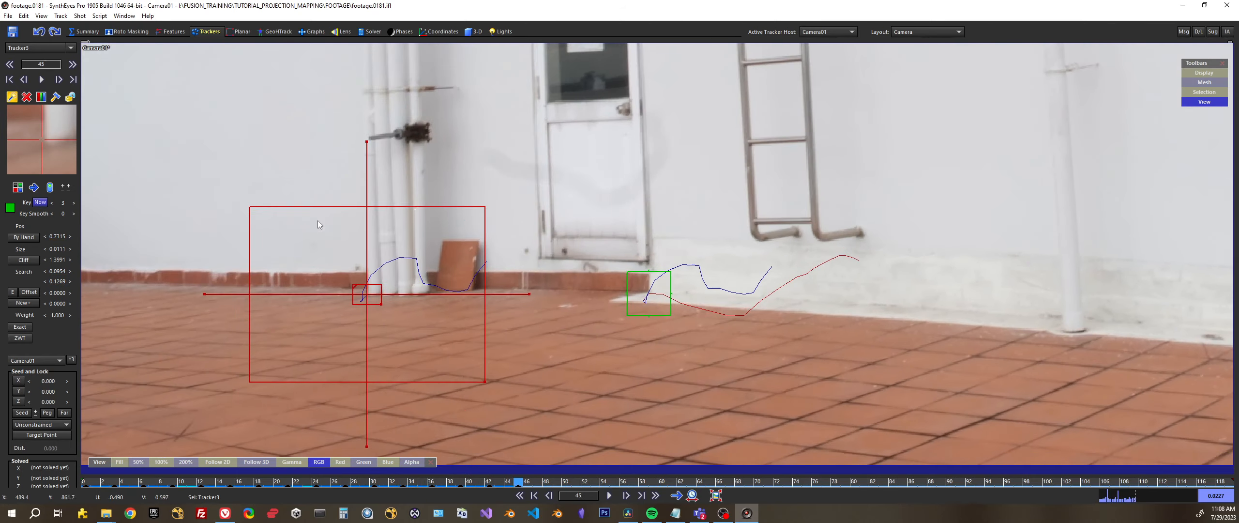
key(d)
key(d)
key(d)
key(d)
key(d)
key(d)
key(d)
key(d)
key(d)
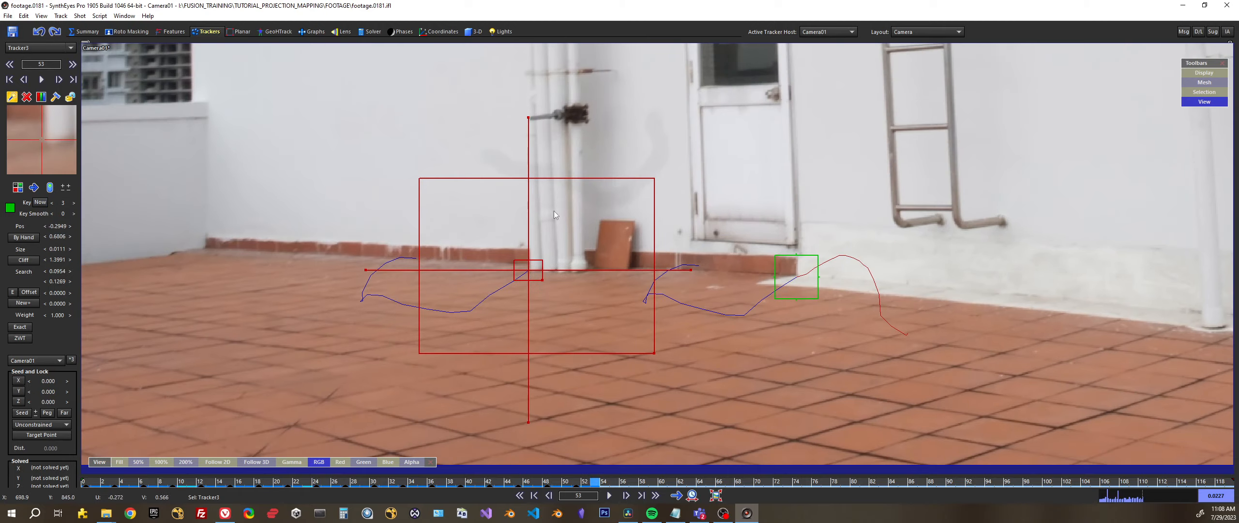
key(d)
key(d)
key(d)
key(d)
key(d)
key(d)
key(d)
key(d)
key(d)
key(d)
key(d)
key(d)
key(d)
key(d)
key(d)
key(d)
key(d)
key(d)
key(d)
key(d)
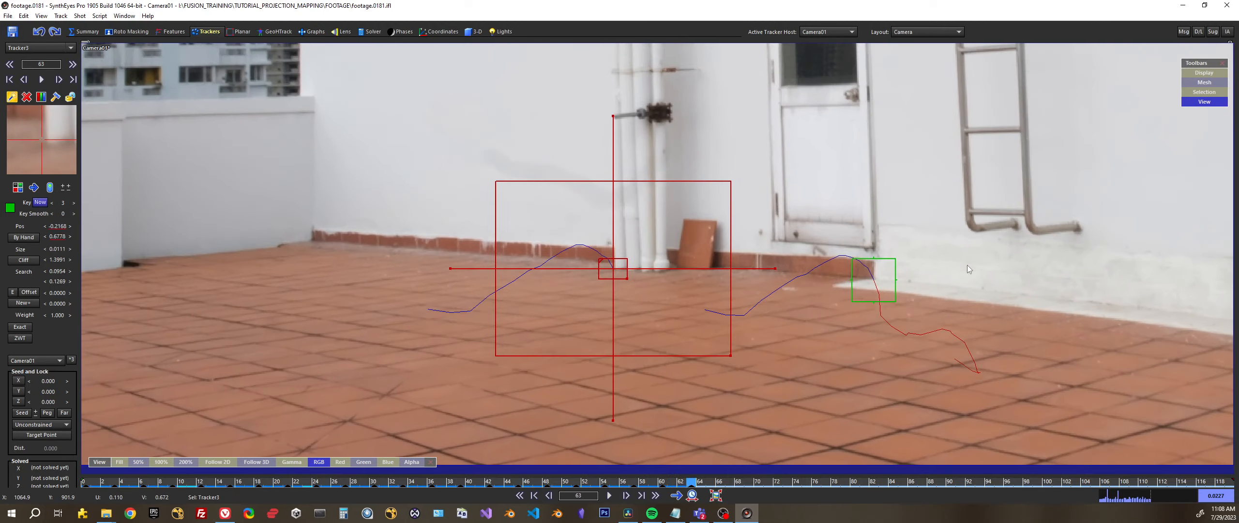
key(d)
key(d)
key(d)
key(d)
key(d)
key(d)
key(d)
key(d)
key(d)
key(d)
key(d)
key(d)
key(d)
key(d)
key(d)
key(d)
key(d)
key(d)
key(d)
key(d)
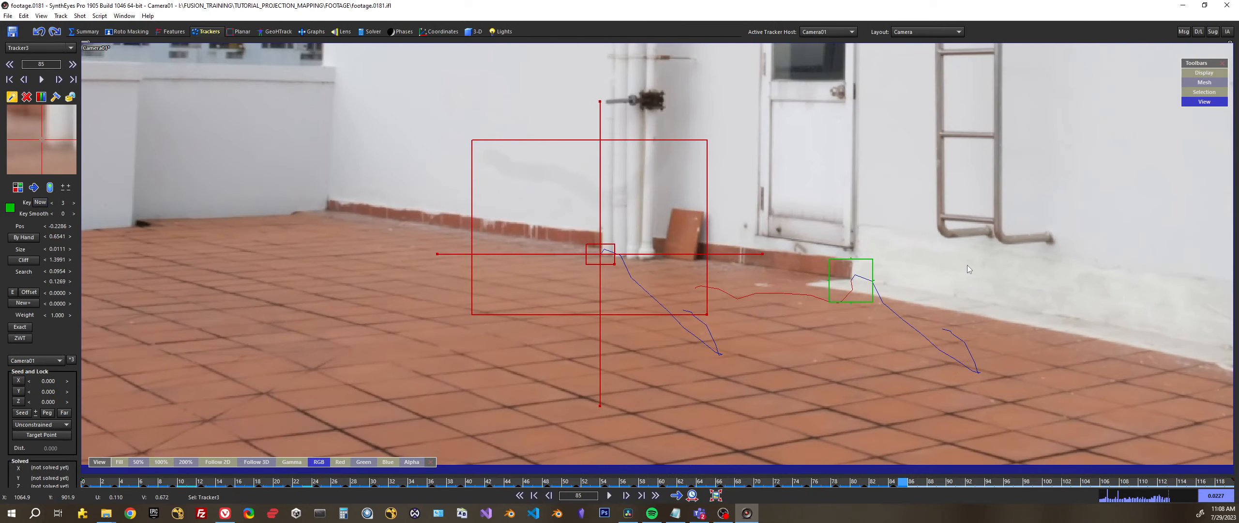
Step: Lock the completed baseboard-corner tracker at frame 119 and return to frame 0
scroll(967, 266, down, 3)
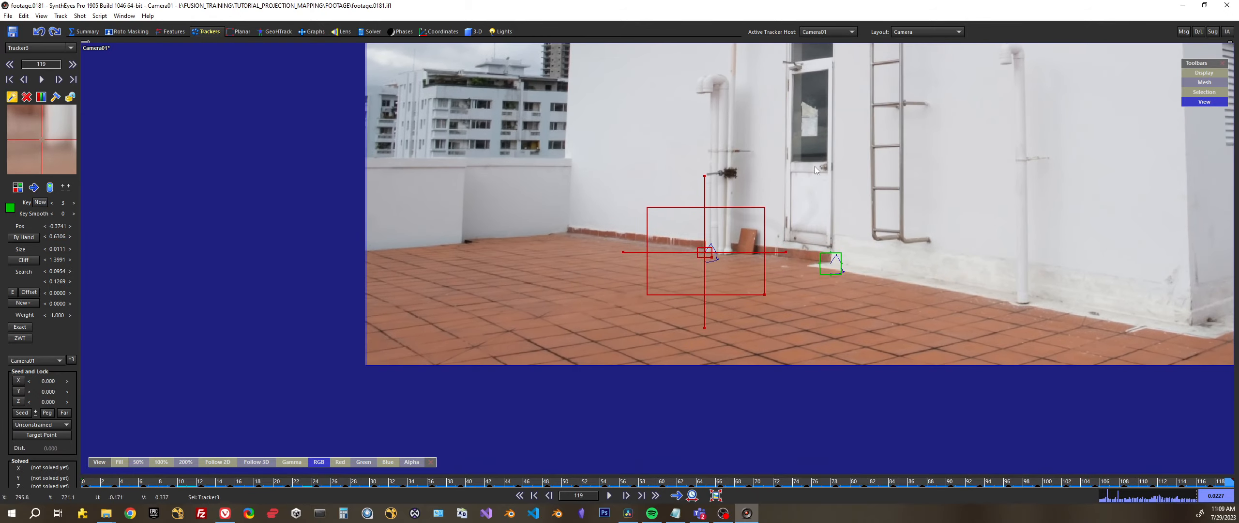
right_click(712, 227)
click(791, 293)
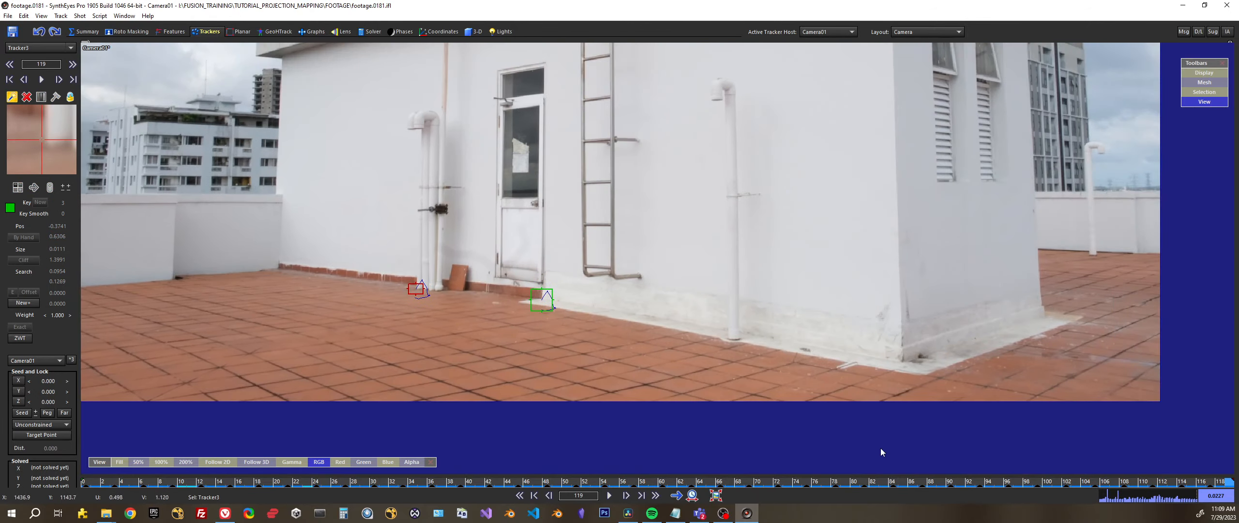
drag(1038, 481, 82, 479)
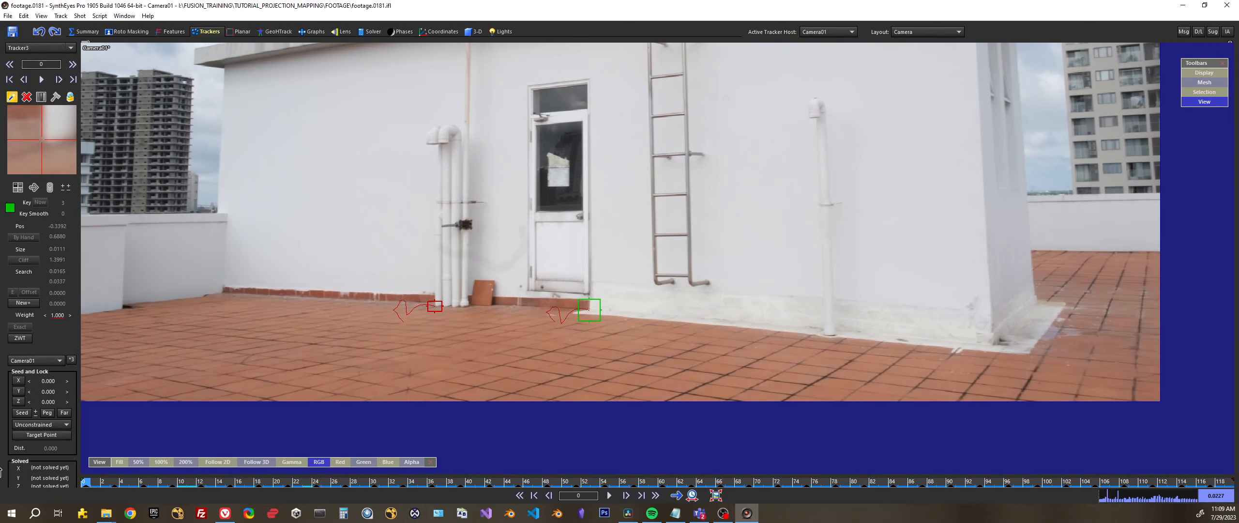
Step: Place a new tracker at frame 0 on the dark tile joint of the foreground floor, at about U -0.384, V 0.919
scroll(455, 327, down, 3)
middle_drag(487, 328, 505, 296)
scroll(761, 266, up, 2)
mouse_move(823, 322)
middle_down()
mouse_move(821, 298)
mouse_move(843, 331)
middle_up()
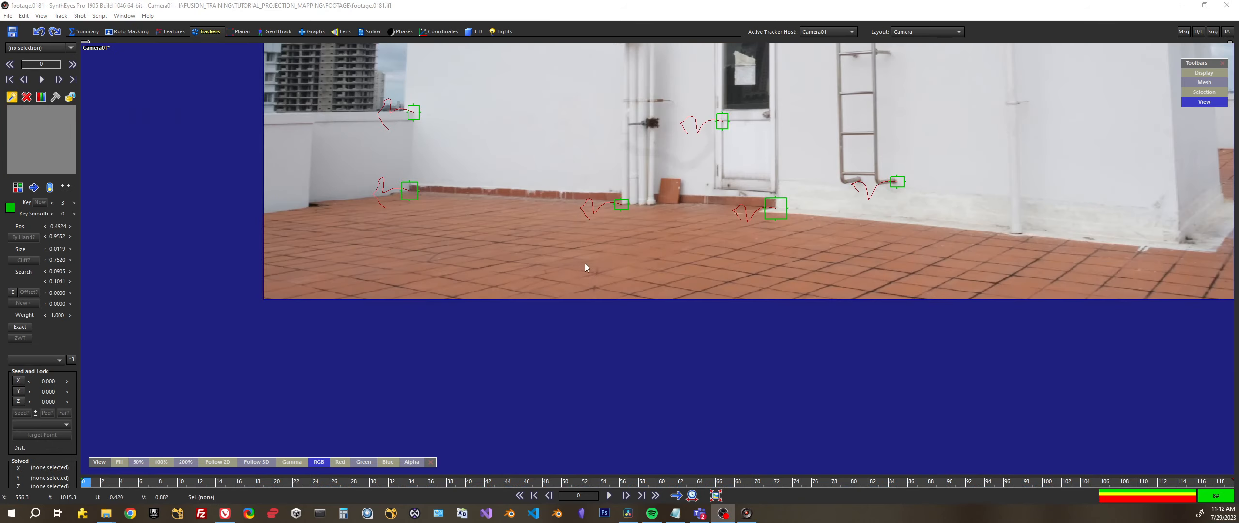
middle_drag(585, 267, 428, 395)
scroll(473, 304, down, 1)
scroll(492, 315, up, 1)
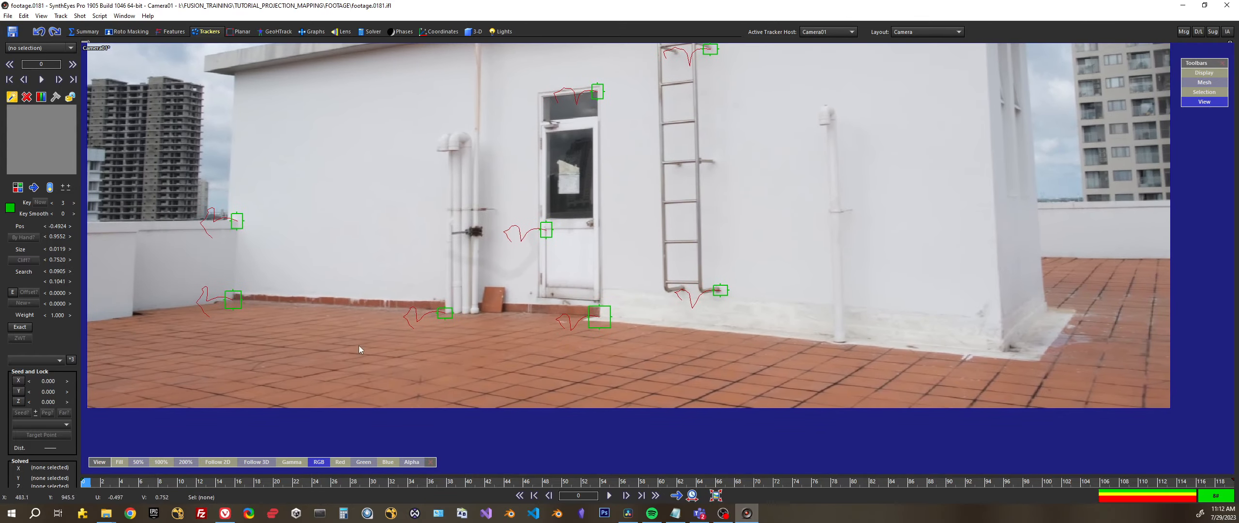
scroll(348, 347, up, 1)
scroll(477, 339, up, 1)
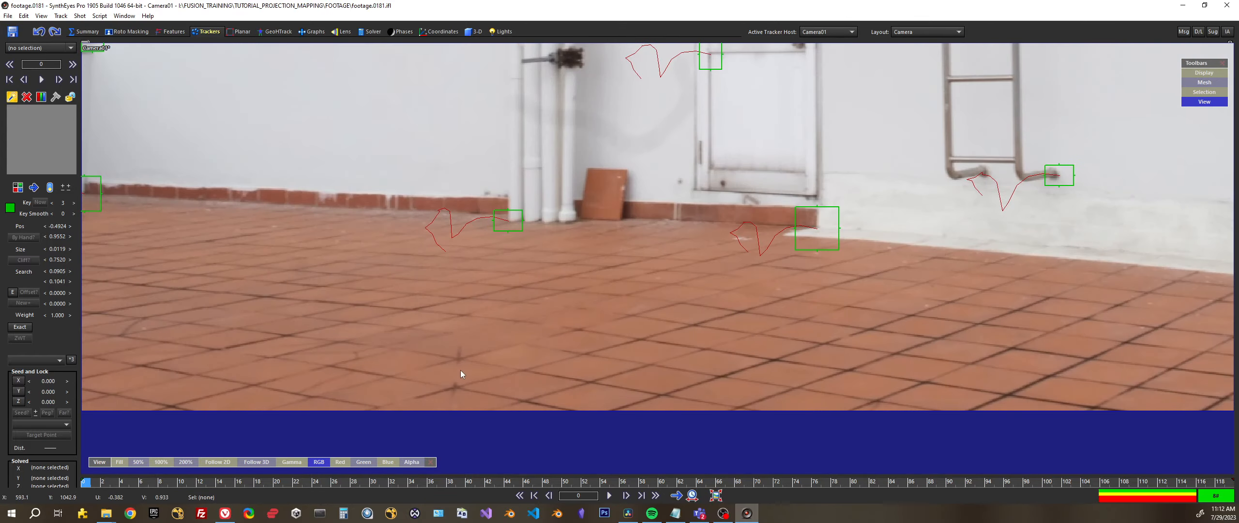
scroll(544, 323, down, 2)
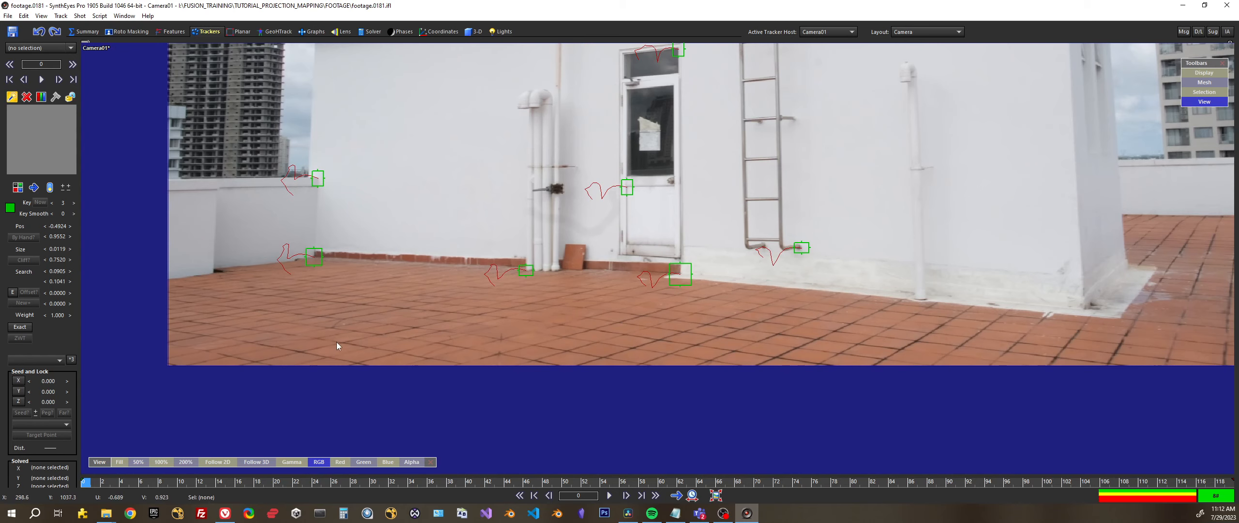
scroll(511, 337, up, 1)
click(496, 344)
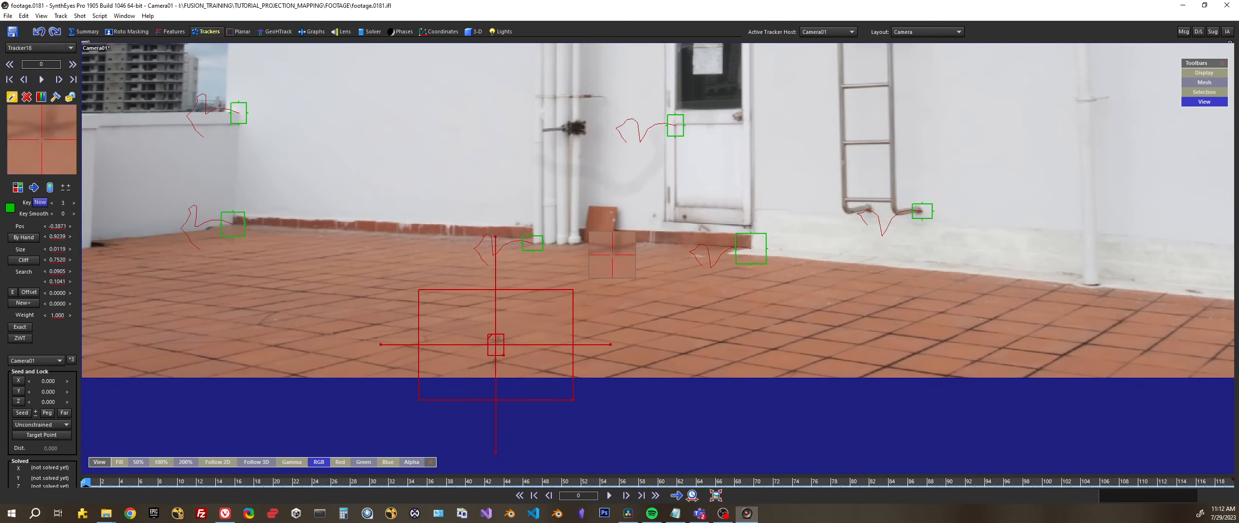
drag(496, 344, 497, 342)
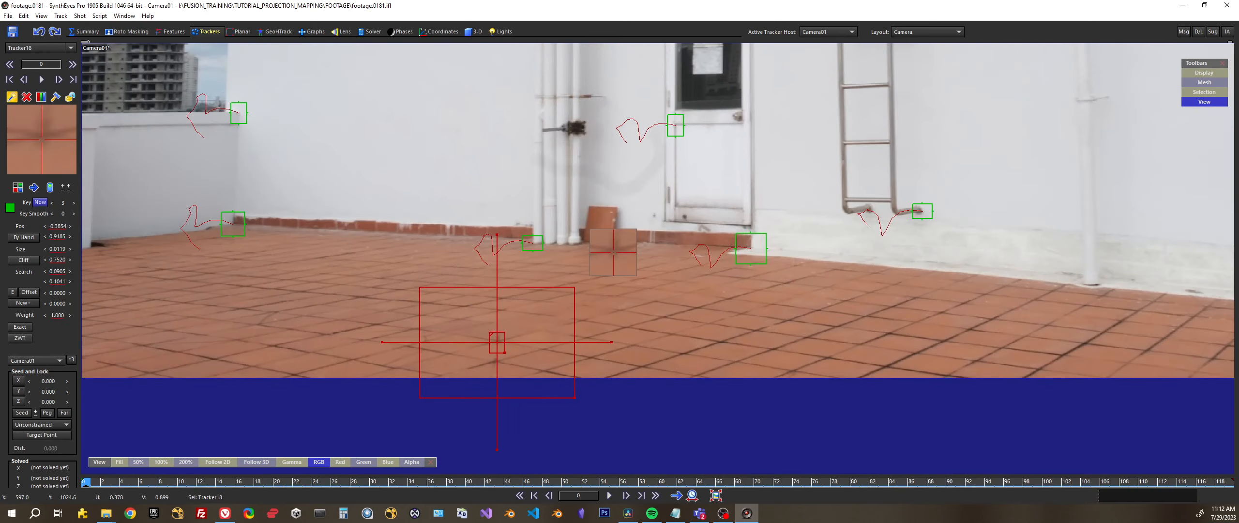
scroll(502, 353, up, 1)
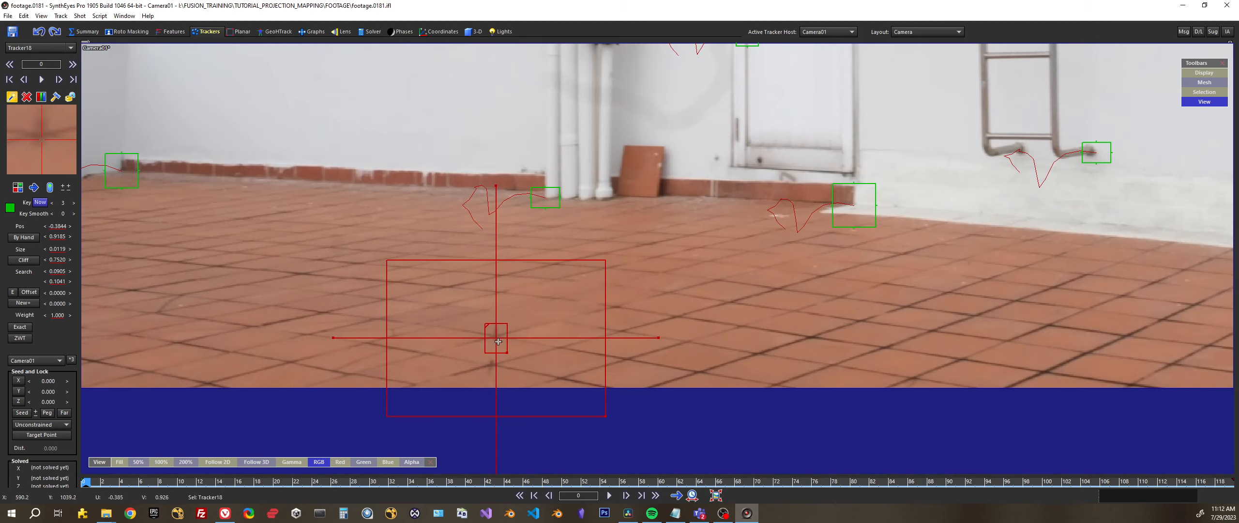
middle_drag(504, 362, 521, 356)
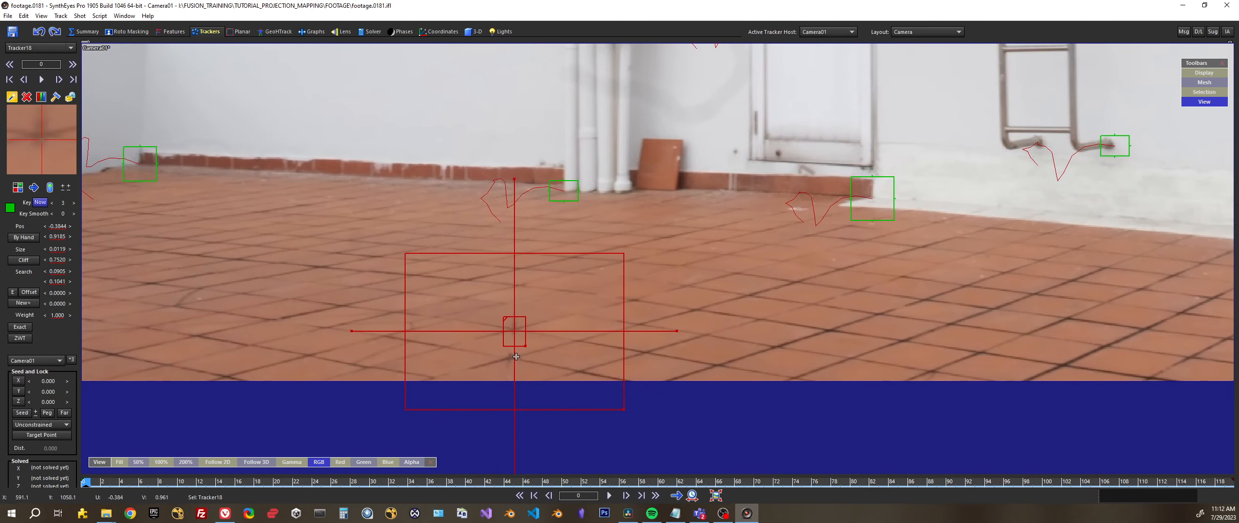
Step: Track the floor tile joint forward from frame 0 to frame 14
key(d)
key(d)
key(d)
key(d)
key(d)
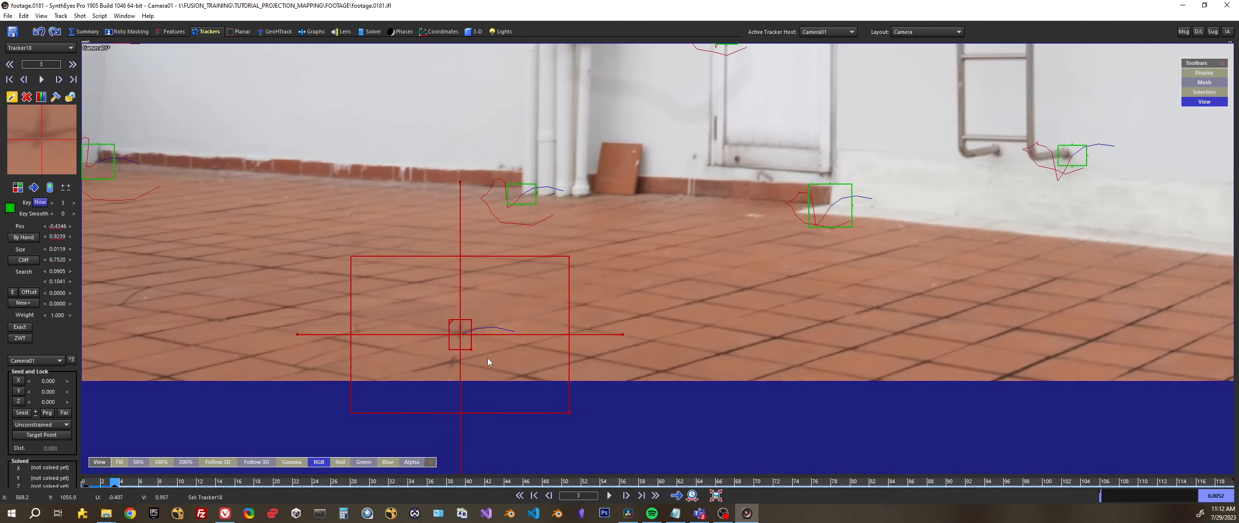
key(d)
key(d)
key(d)
key(d)
key(d)
key(d)
key(d)
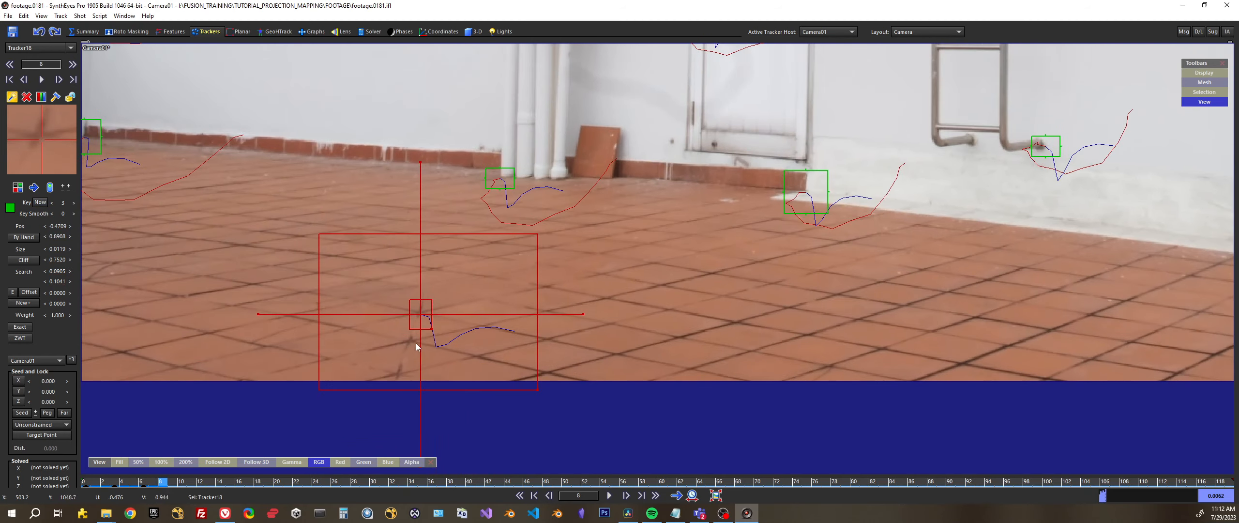
key(d)
key(d)
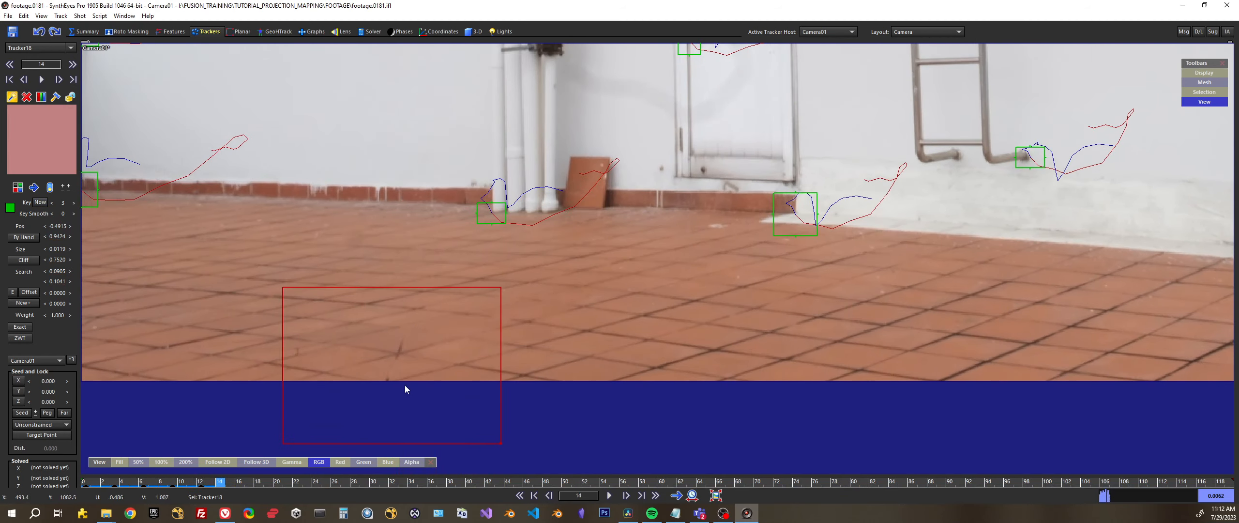
Step: Reposition the floor tracker on the tile joint at frame 14, at about U -0.490, V 0.957, comparing it with frame 13
drag(385, 358, 397, 353)
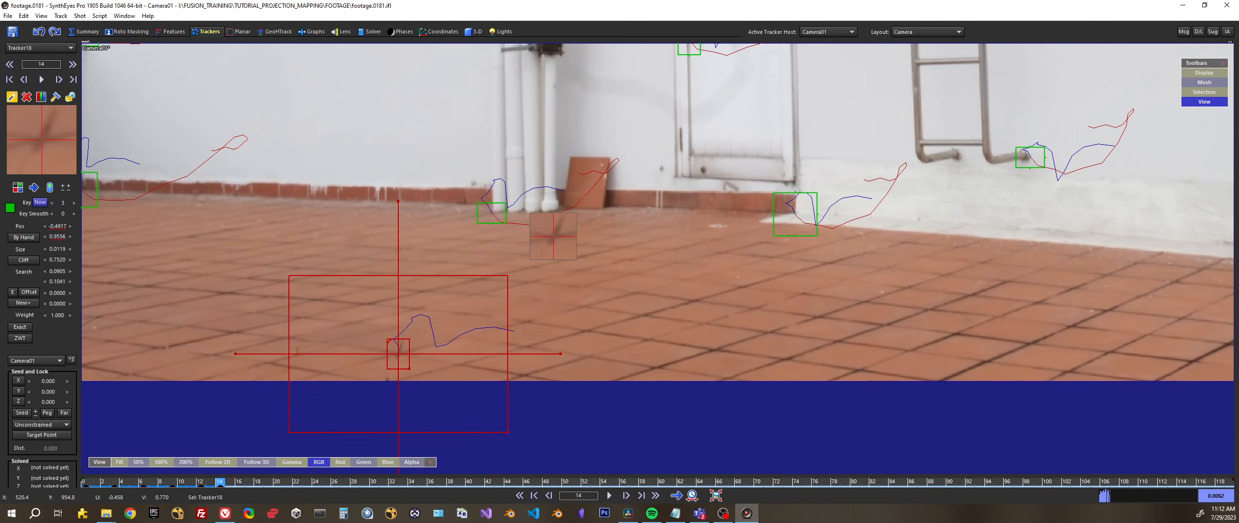
key(s)
key(d)
key(s)
key(d)
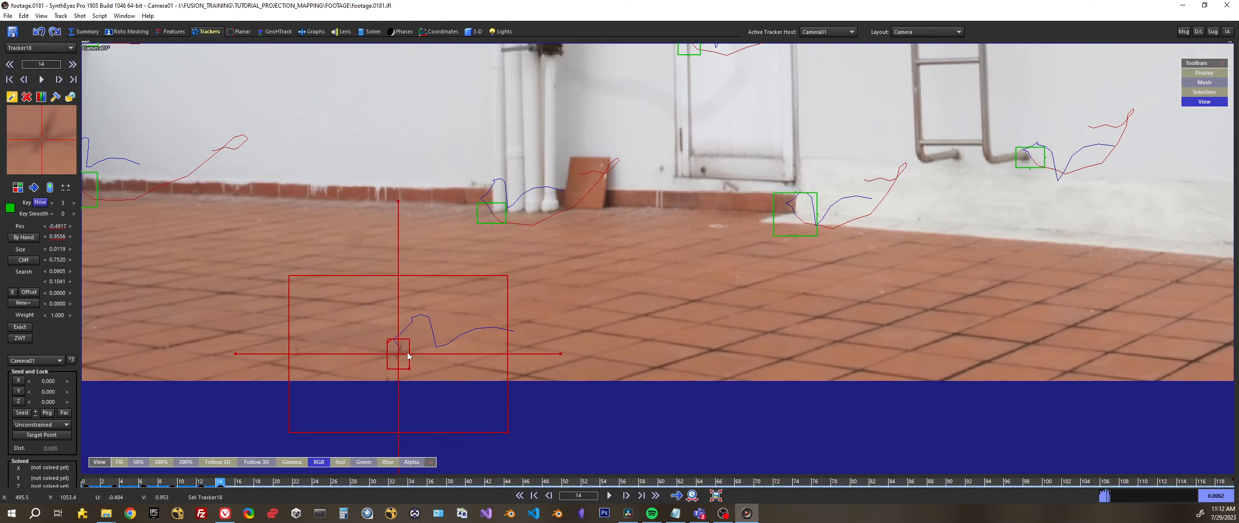
drag(407, 275, 410, 276)
key(s)
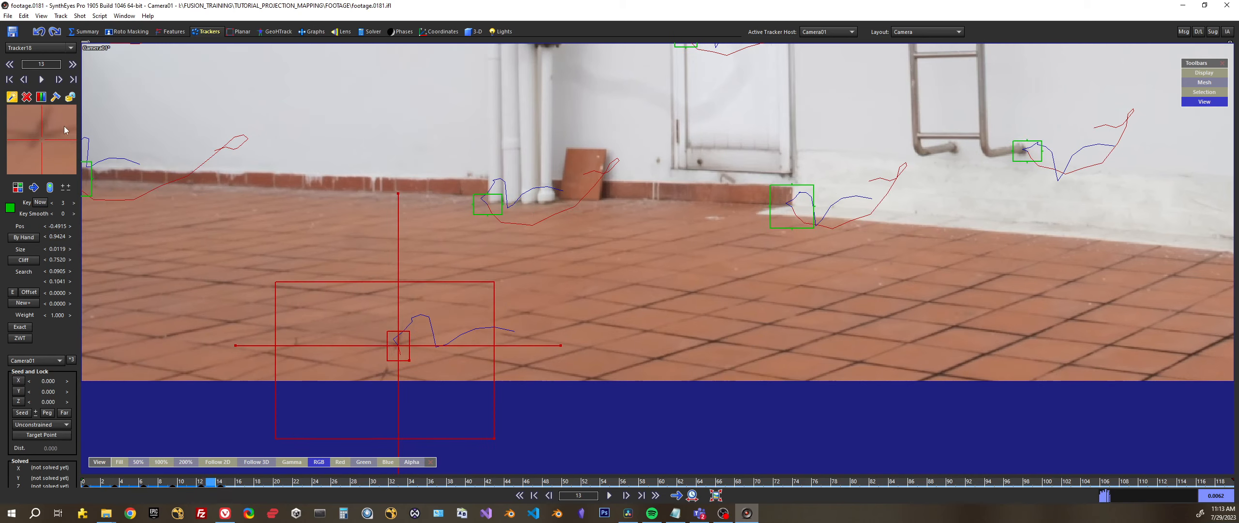
key(d)
key(d)
key(s)
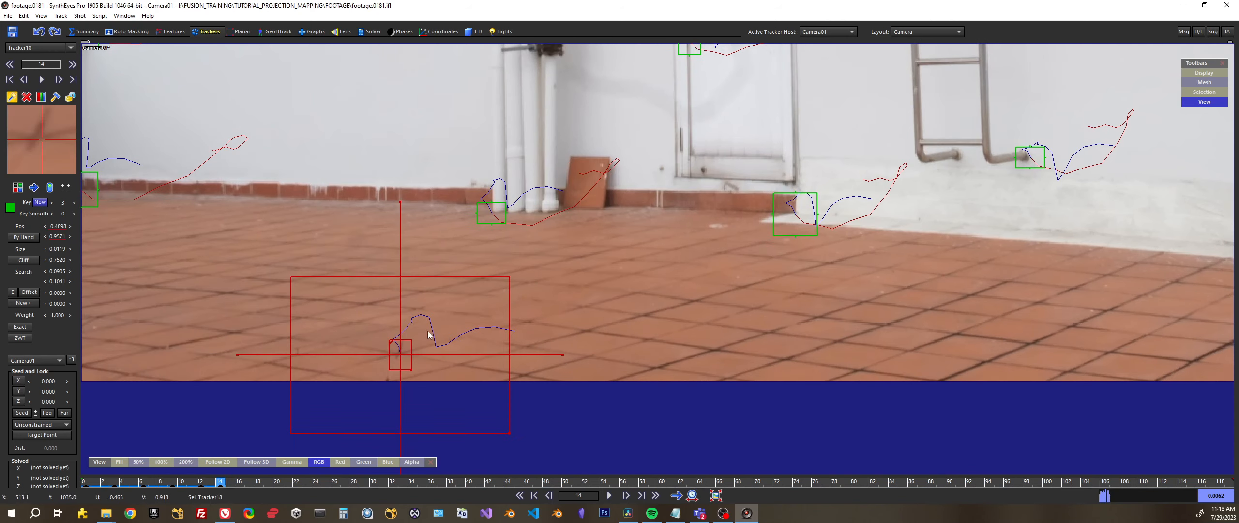
Step: Realign the floor tracker with the tile joint at frames 15 and 16, placing it at about U -0.469, V 0.972 on frame 16
key(d)
drag(455, 287, 457, 286)
drag(403, 367, 408, 361)
key(d)
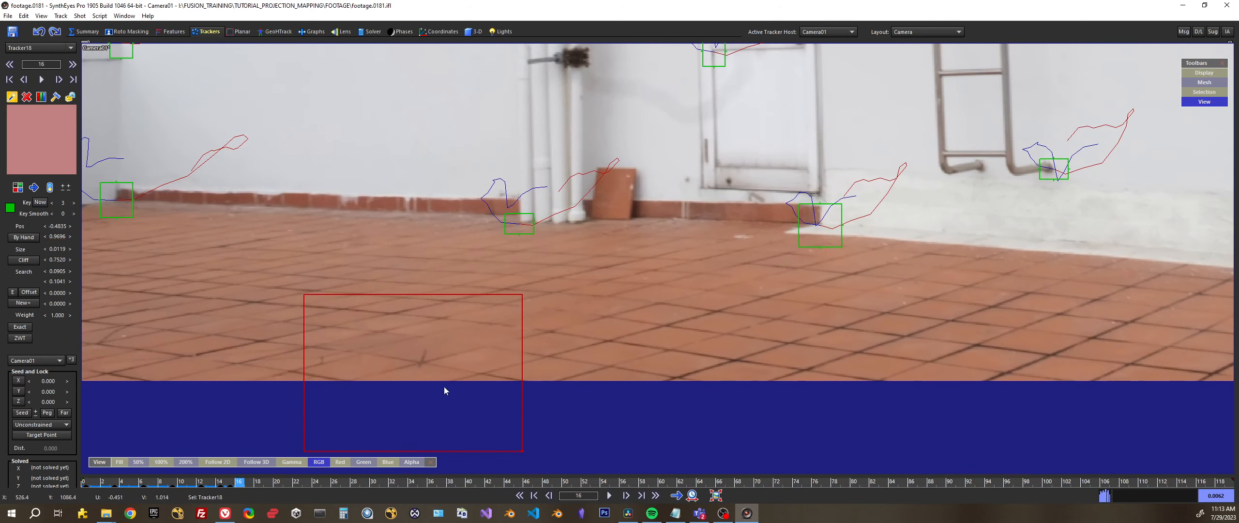
drag(498, 297, 541, 260)
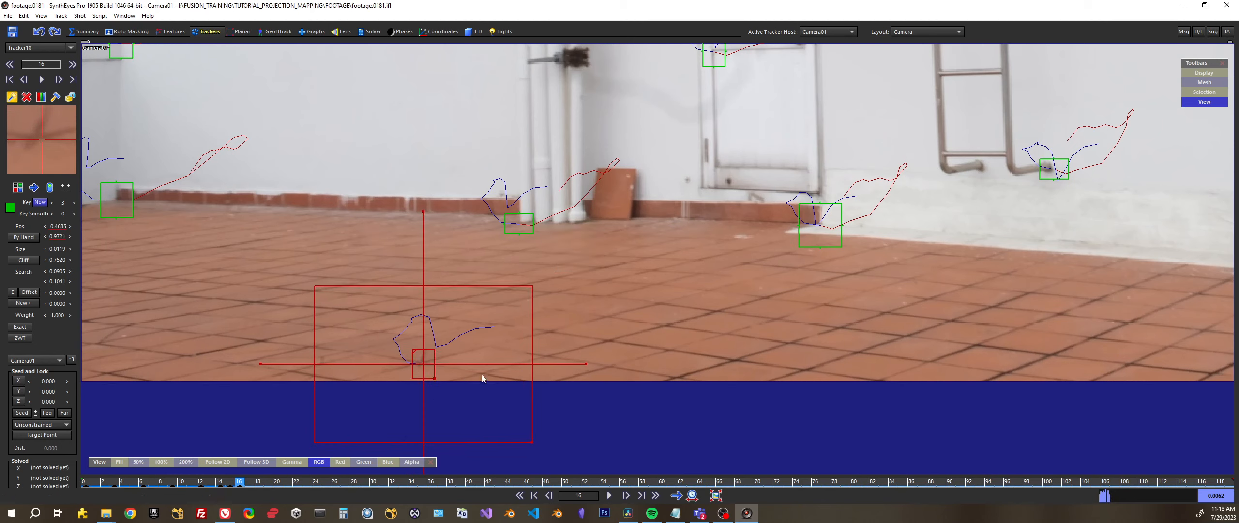
Step: Lock the floor tracker at frame 16 and place a new tracker on the tile joint at frame 19, at about U -0.425, V 0.928
right_click(413, 347)
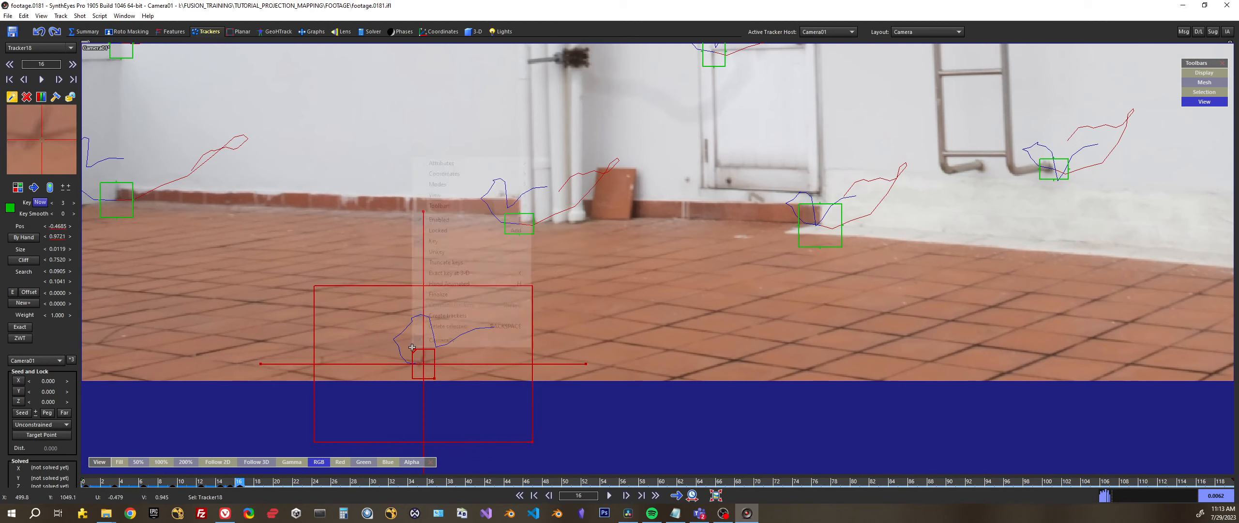
click(459, 230)
key(d)
key(d)
key(d)
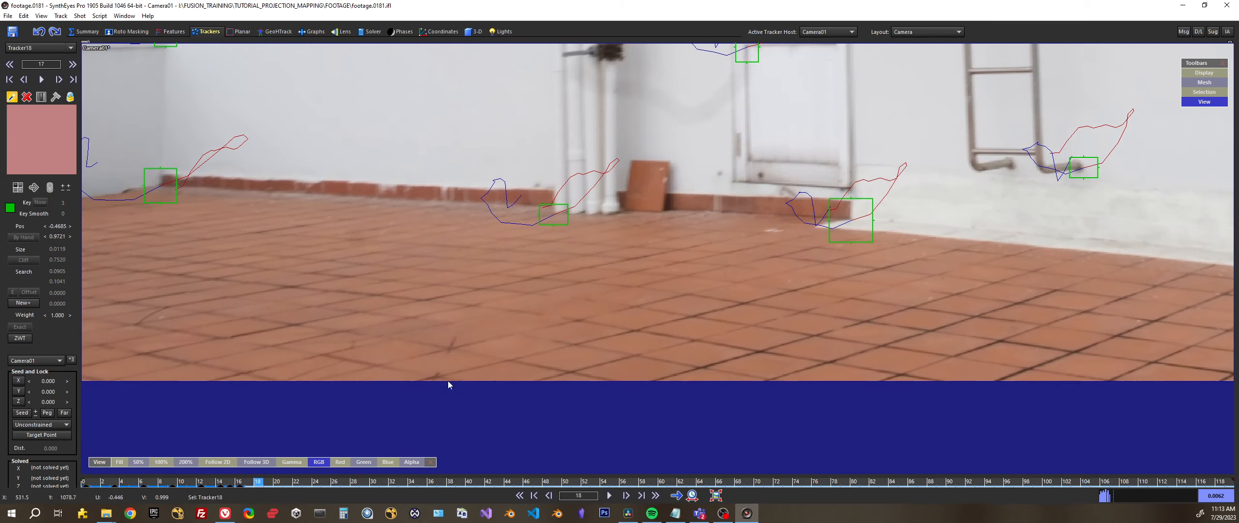
key(s)
key(d)
click(471, 336)
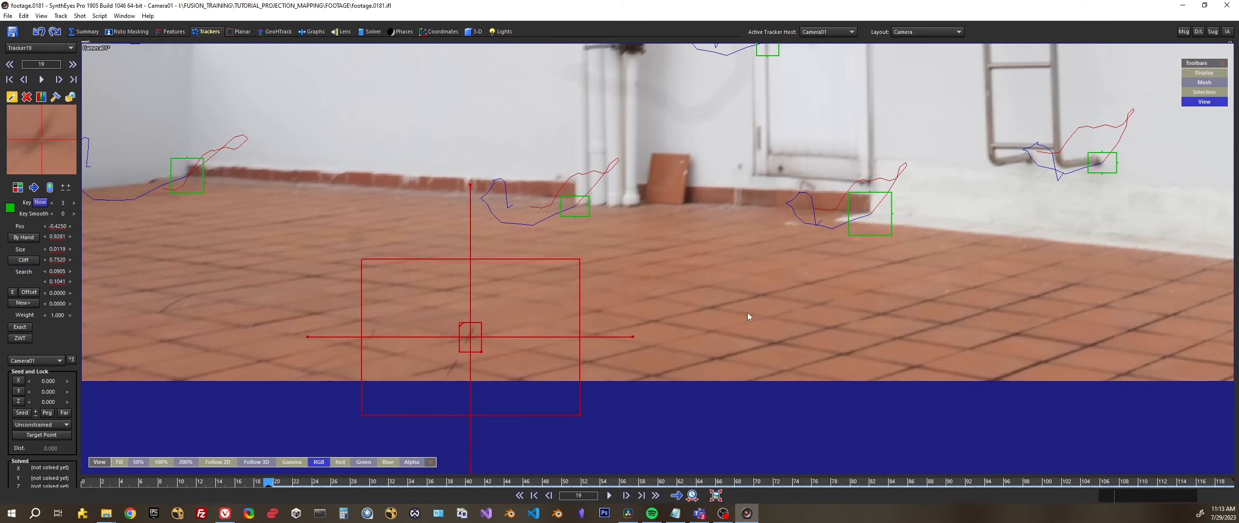
Step: Track the floor tile joint forward from frame 19 to frame 43
key(d)
key(d)
key(d)
key(d)
key(d)
key(d)
key(d)
key(d)
key(d)
key(d)
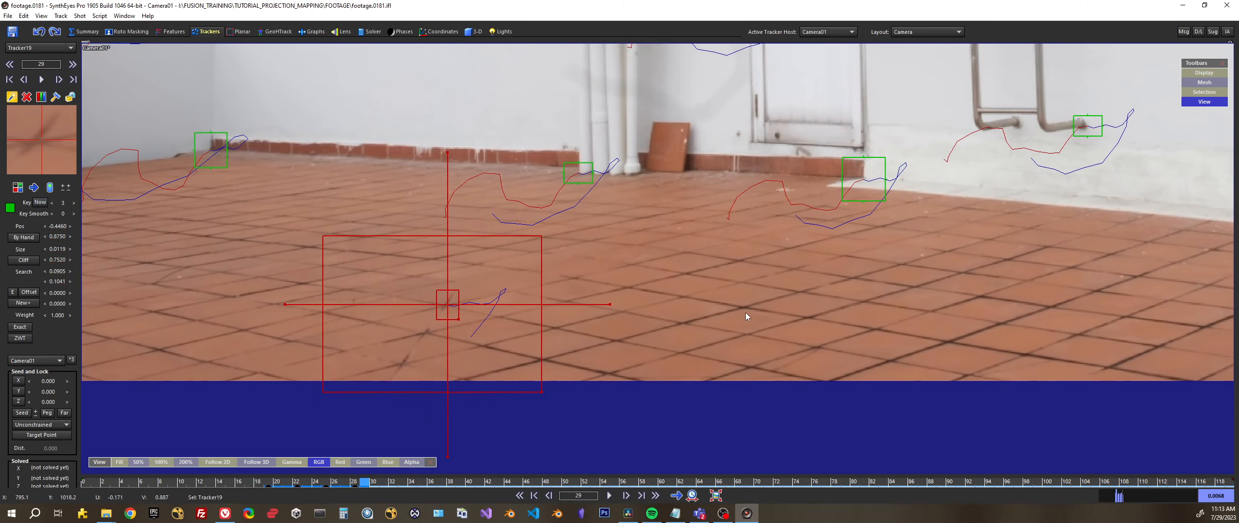
key(d)
key(d)
key(d)
key(d)
key(d)
key(d)
key(d)
key(d)
key(d)
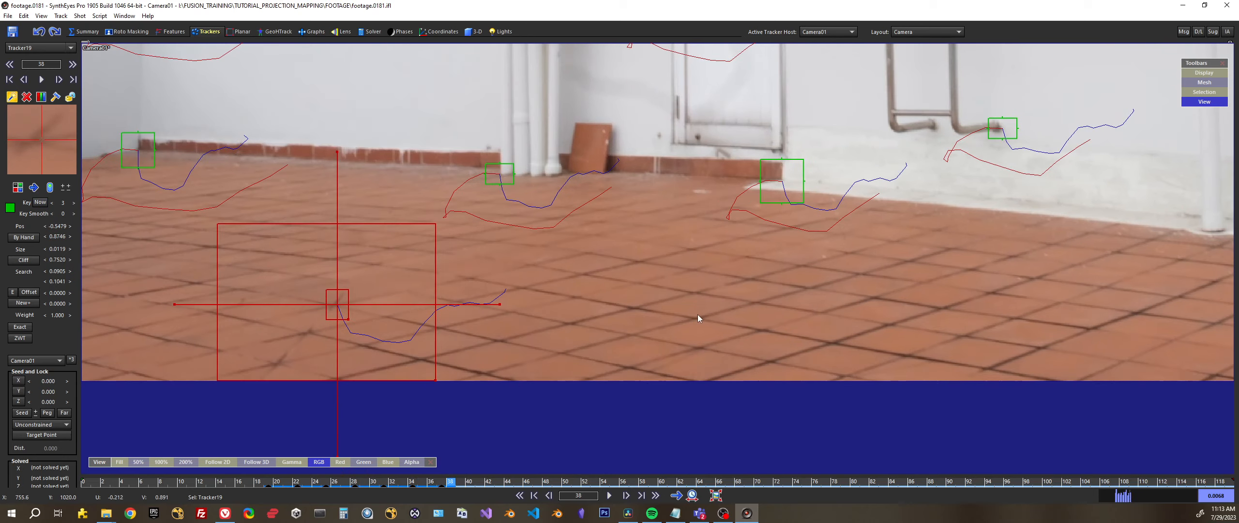
key(d)
key(d)
key(d)
key(d)
key(d)
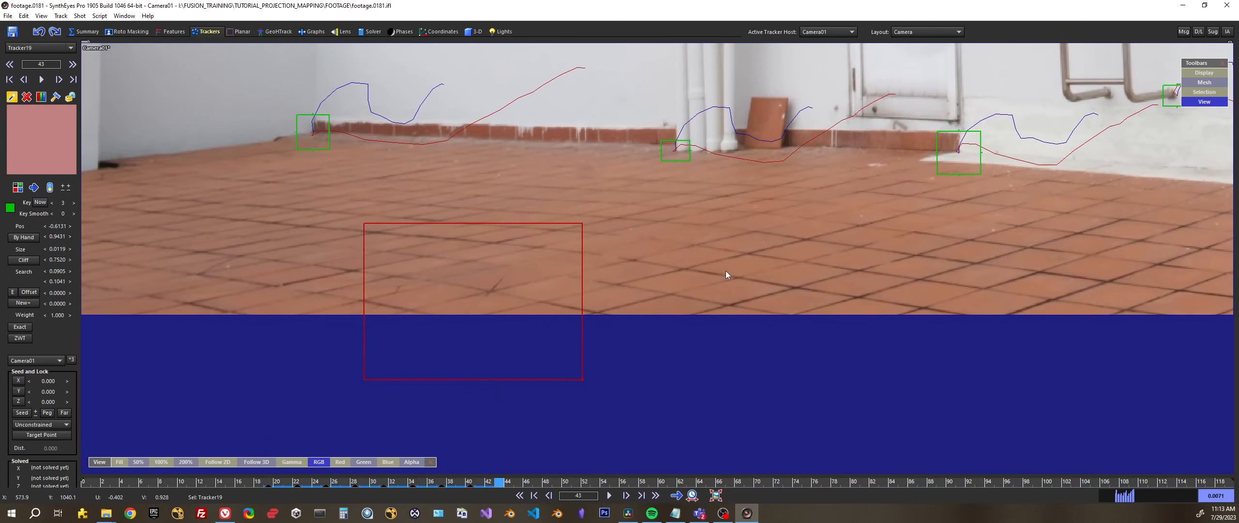
Step: Reposition the floor tracker on the tile joint at frame 43, at about U -0.616, V 0.960, and lock it
key(s)
key(d)
drag(551, 227, 572, 215)
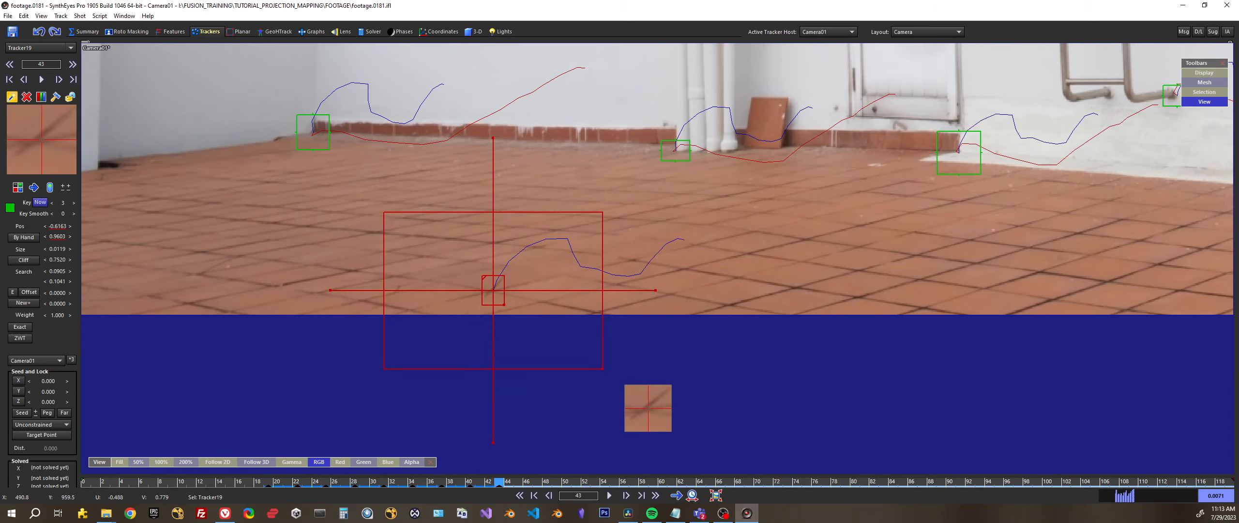
right_click(508, 272)
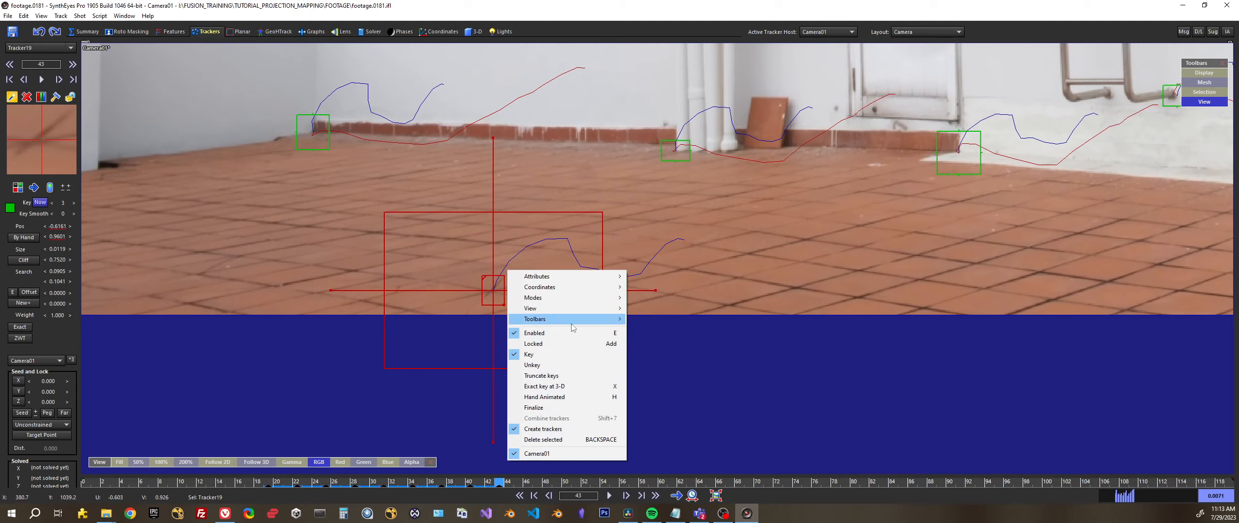
click(560, 344)
Step: Place a new tracker on the same floor tile joint at frame 53, at about U -0.479, V 0.890
key(period)
drag(531, 482, 595, 475)
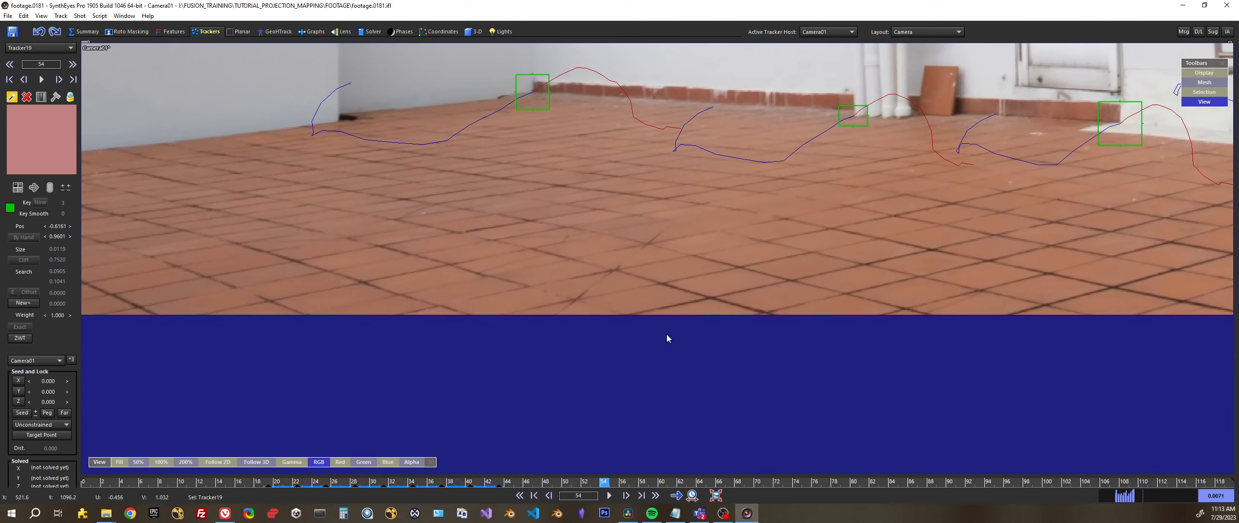
click(641, 247)
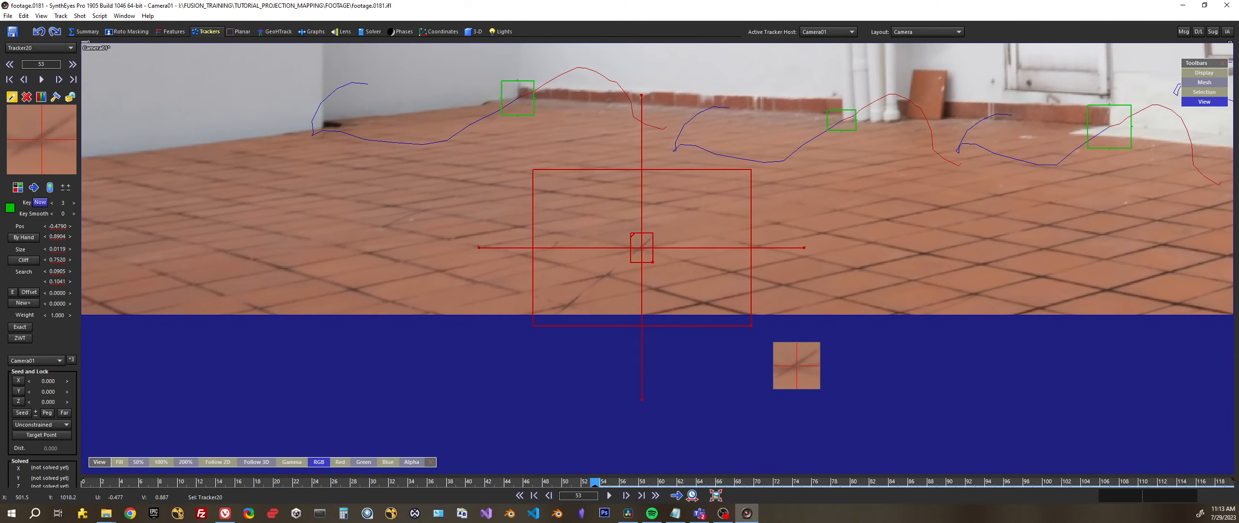
Step: Track the floor tile joint forward from frame 53 to frame 68
key(d)
key(d)
key(d)
key(d)
key(d)
key(d)
key(d)
key(d)
key(d)
key(d)
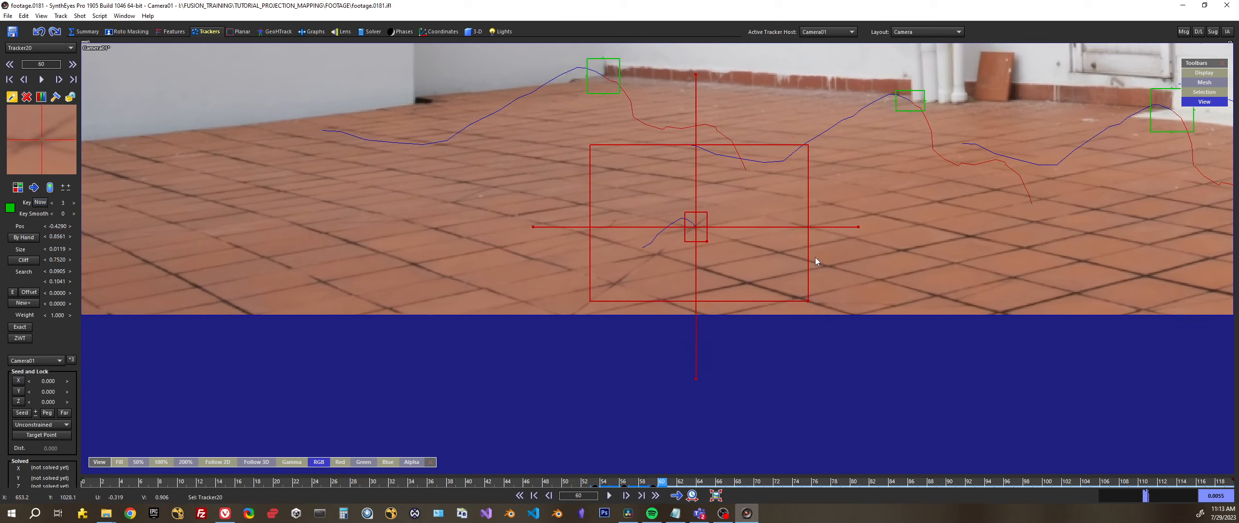
key(d)
key(d)
key(d)
key(d)
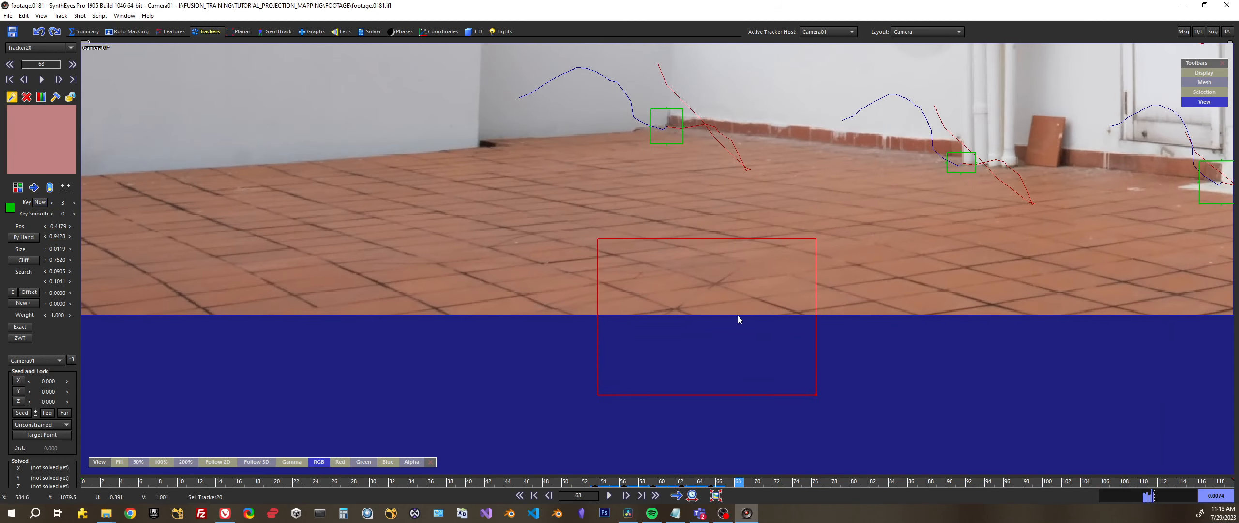
Step: Go back to frame 66, the last usable position near the image's lower edge, and lock the floor tracker
key(s)
right_click(712, 280)
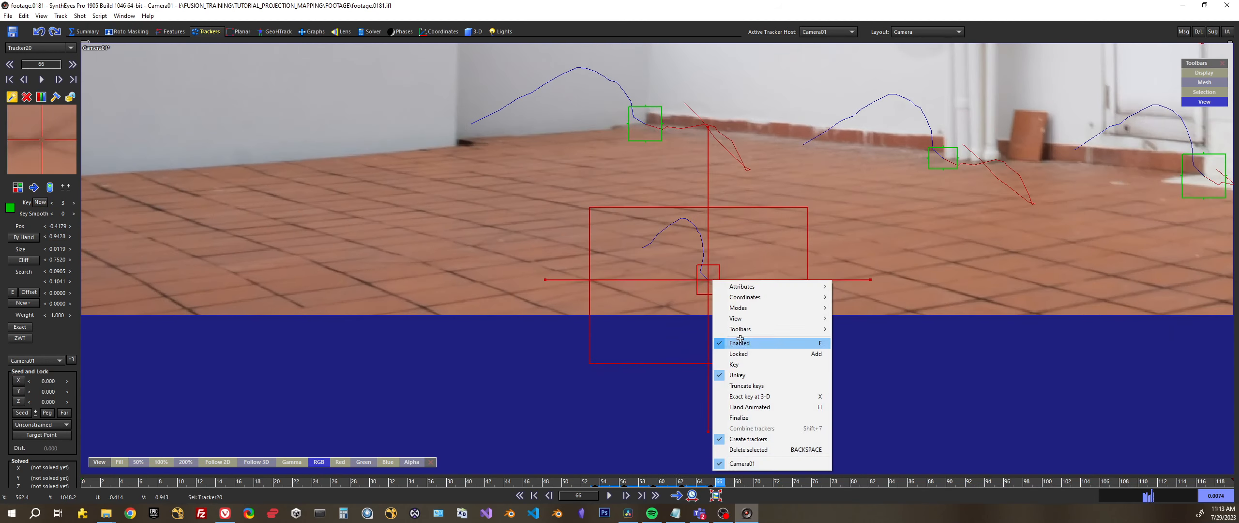
click(745, 354)
Step: Advance to frame 85, where the tile joint is back in the image, and place a new tracker on it
key(d)
key(d)
key(d)
key(d)
key(d)
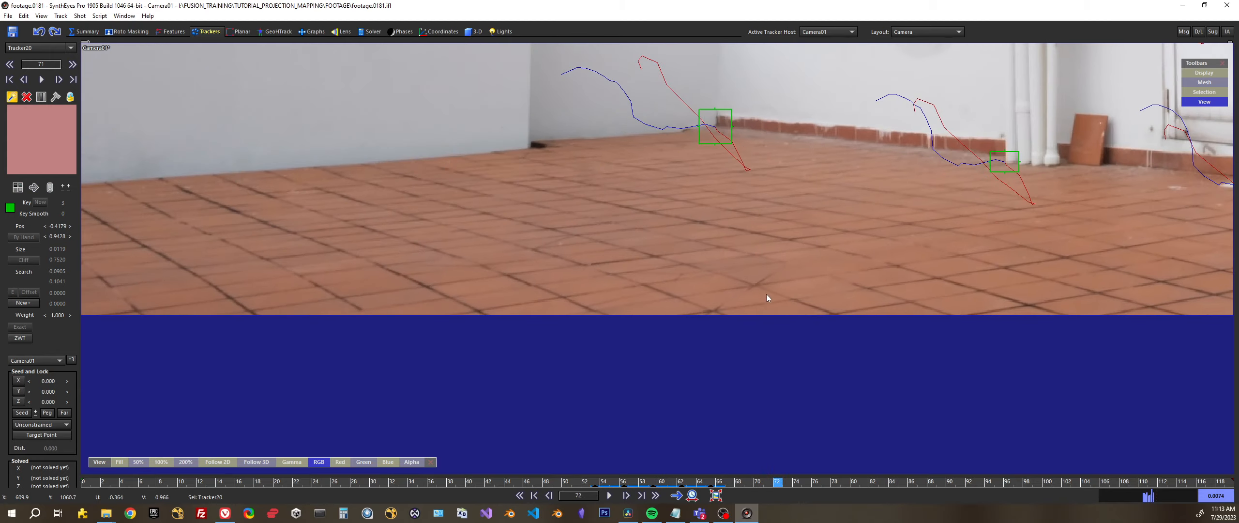
key(d)
key(d)
drag(803, 482, 902, 464)
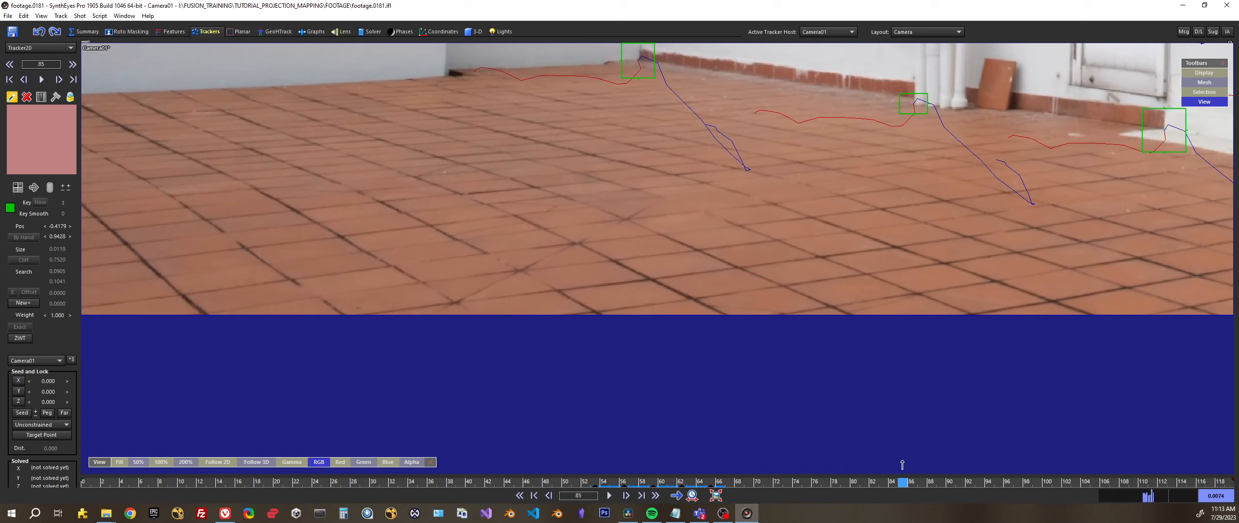
click(639, 219)
Step: Track the floor tile joint forward from frame 85 to frame 119 and lock the tracker
key(d)
key(d)
key(d)
key(d)
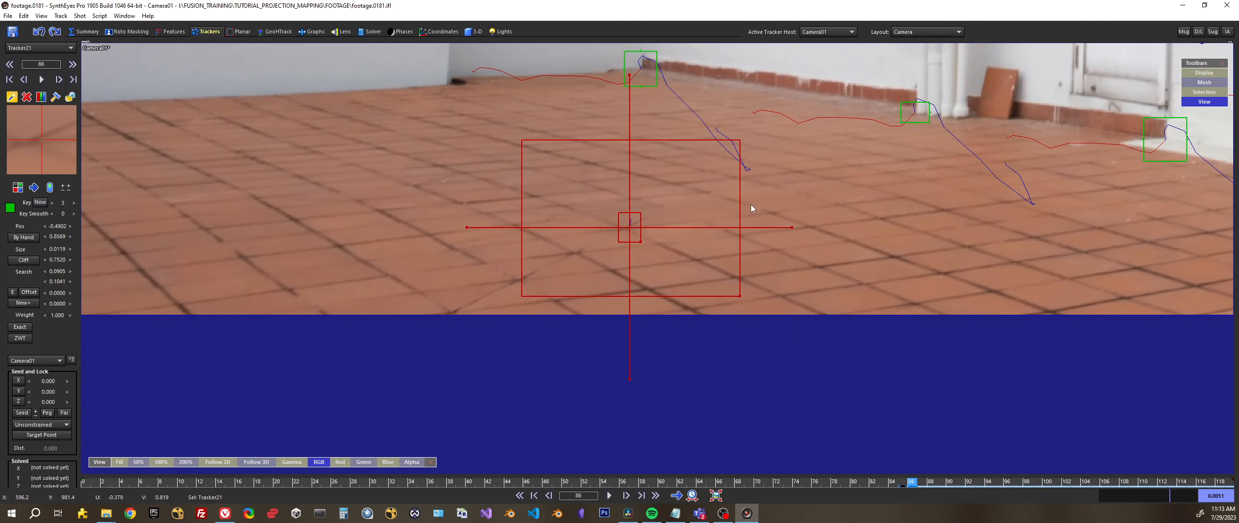
key(d)
key(d)
key(d)
key(d)
key(d)
key(d)
key(d)
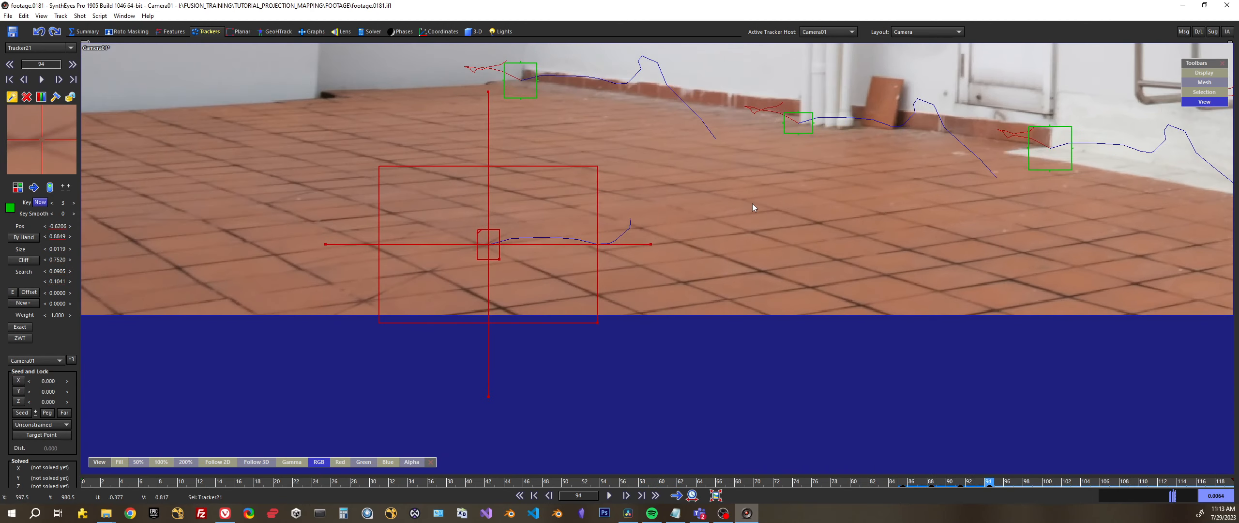
key(d)
key(d)
key(d)
key(d)
key(d)
key(d)
key(d)
key(d)
key(d)
key(d)
key(d)
key(d)
key(d)
key(d)
key(d)
key(d)
key(d)
key(d)
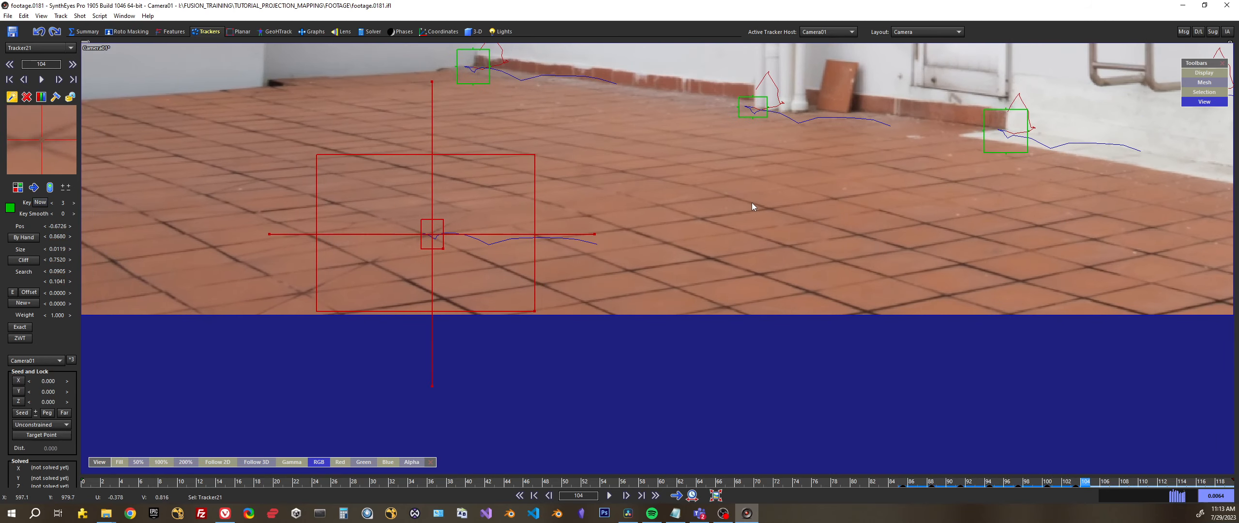
key(d)
key(d)
key(d)
key(d)
key(d)
right_click(449, 217)
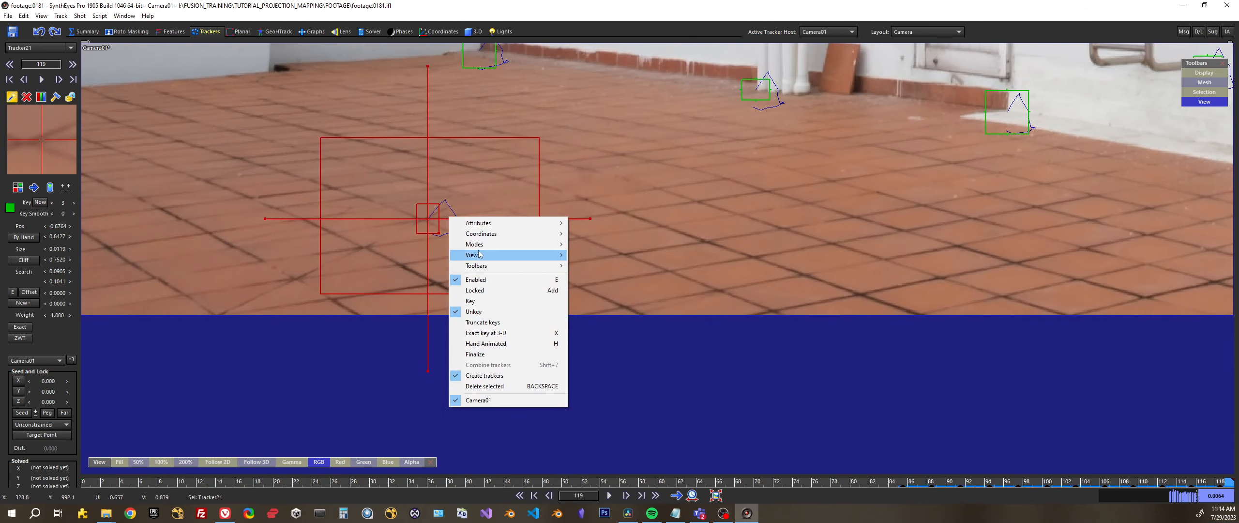
click(477, 290)
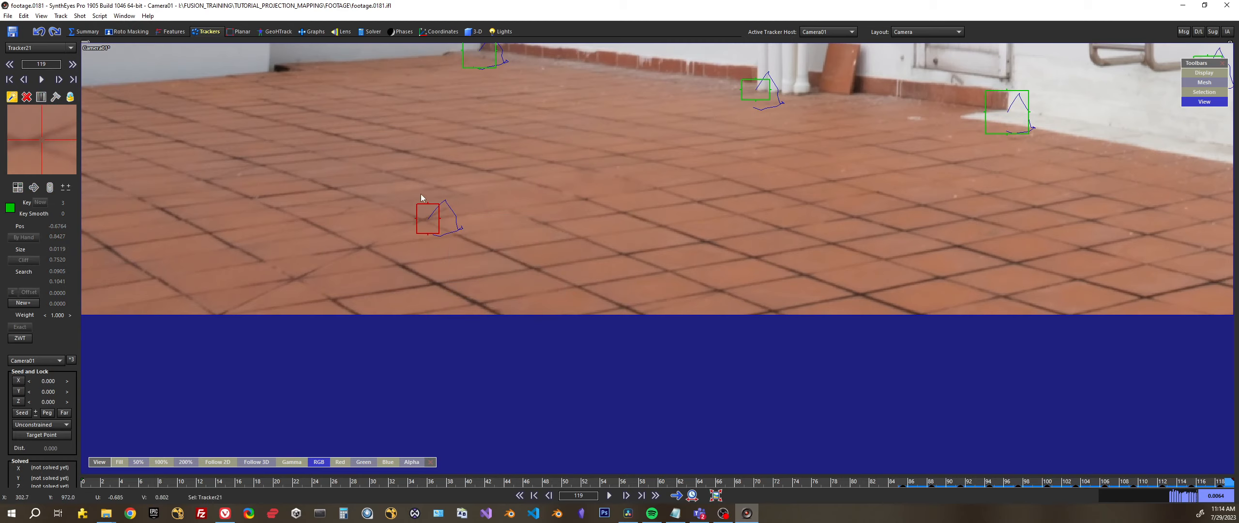
Step: Go back through the timeline to frame 0 and add the earlier floor tile trackers to the selection, four trackers in all
drag(1171, 484, 1204, 479)
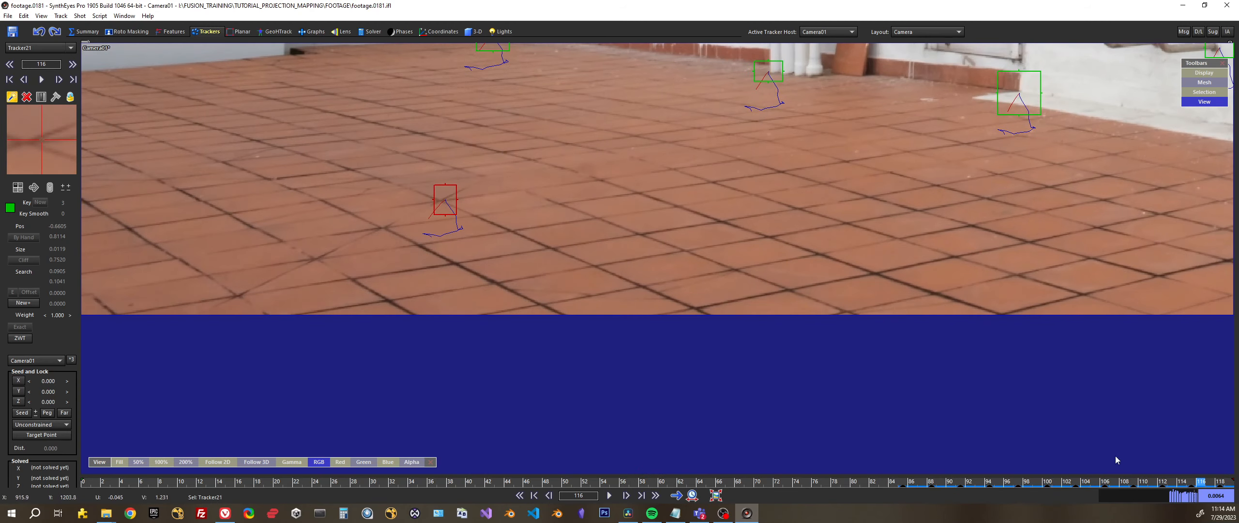
drag(1111, 486, 671, 484)
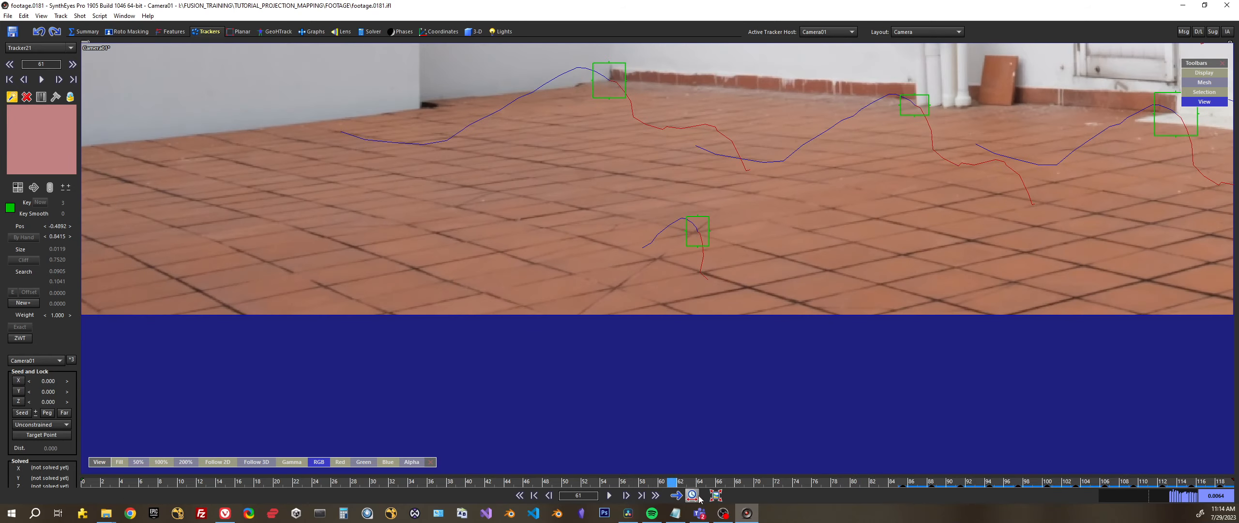
ctrl+click(704, 215)
drag(671, 485, 477, 472)
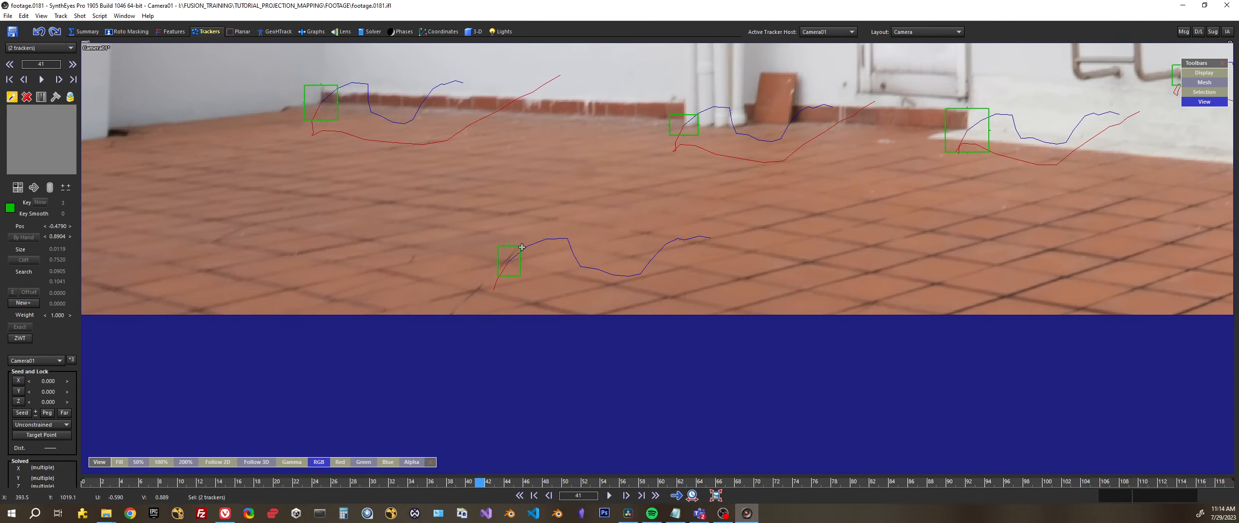
drag(457, 469, 84, 471)
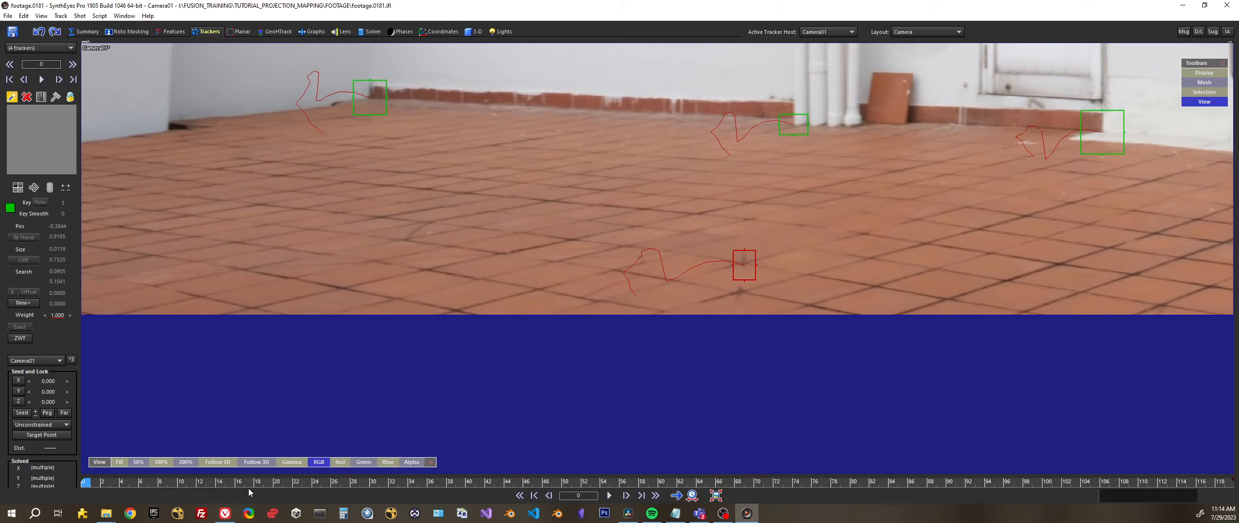
drag(249, 485, 441, 483)
Step: Combine the four selected floor tile trackers into a single tracker
middle_drag(641, 300, 653, 316)
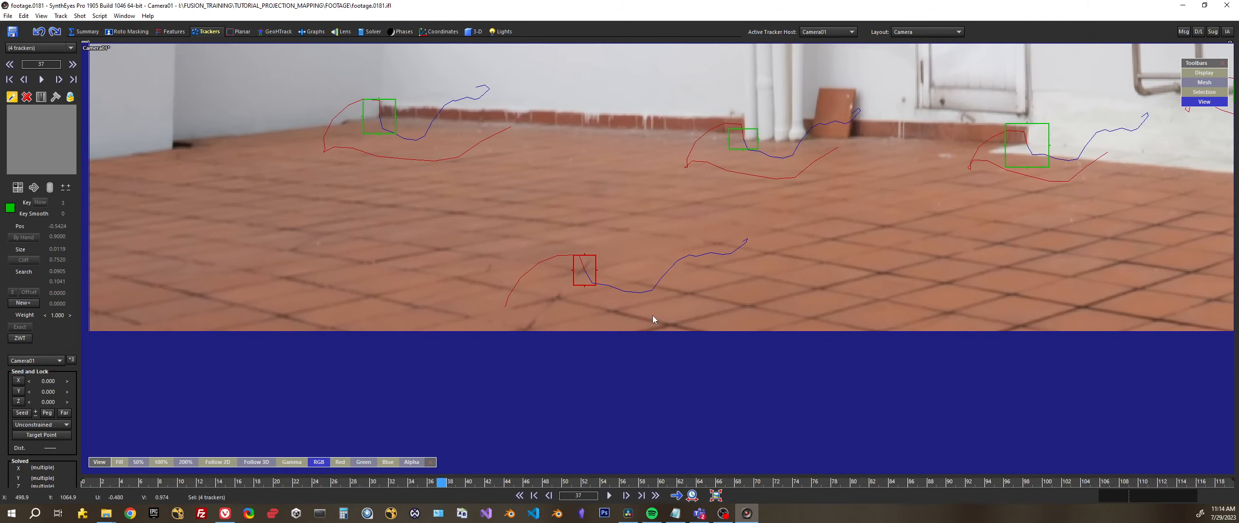
scroll(649, 314, down, 2)
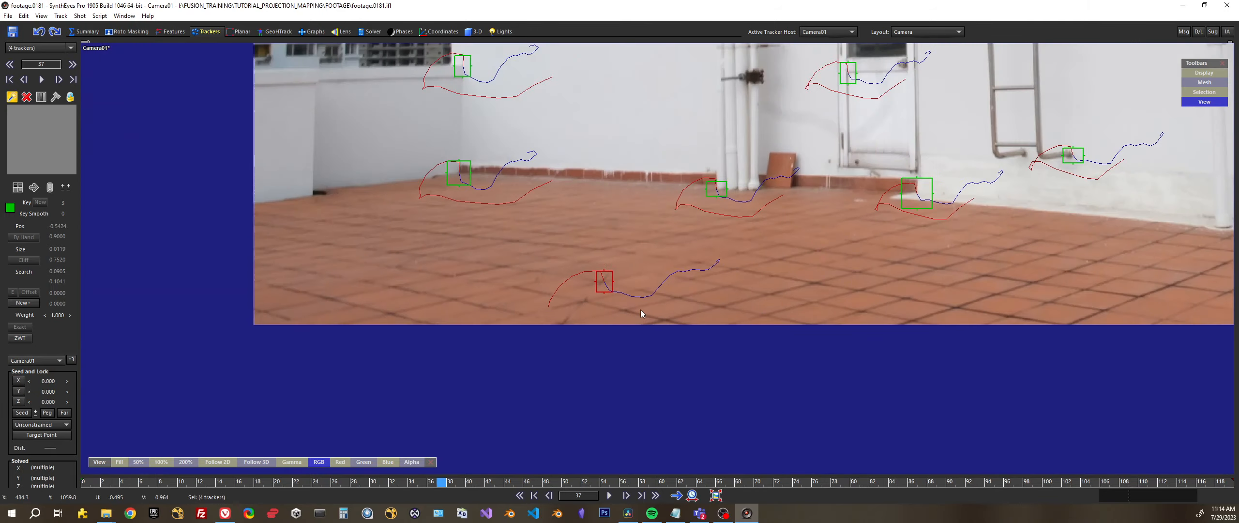
click(99, 16)
click(99, 16)
click(65, 17)
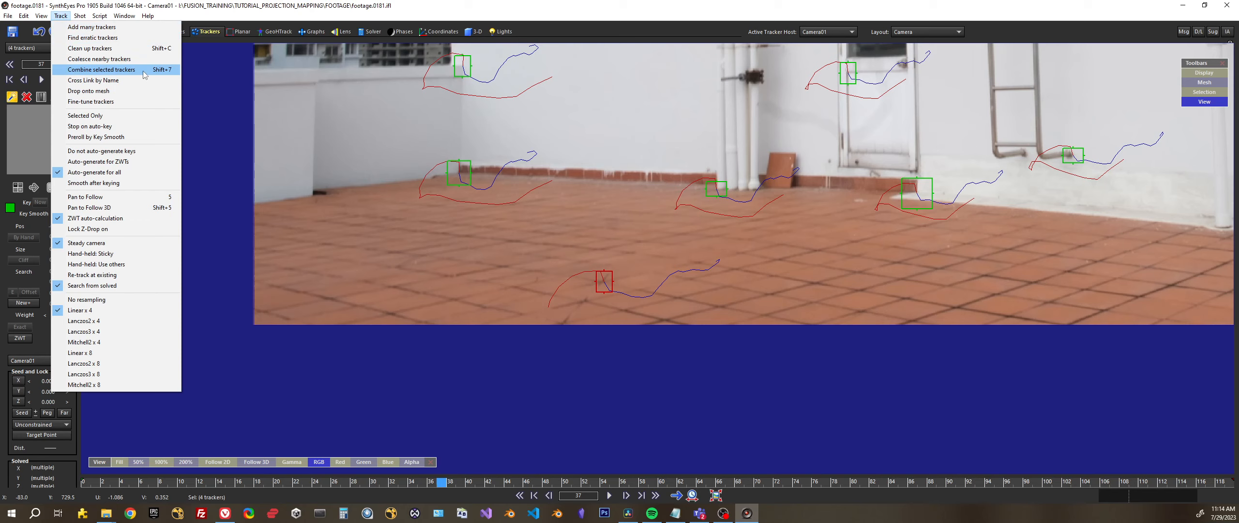
click(168, 71)
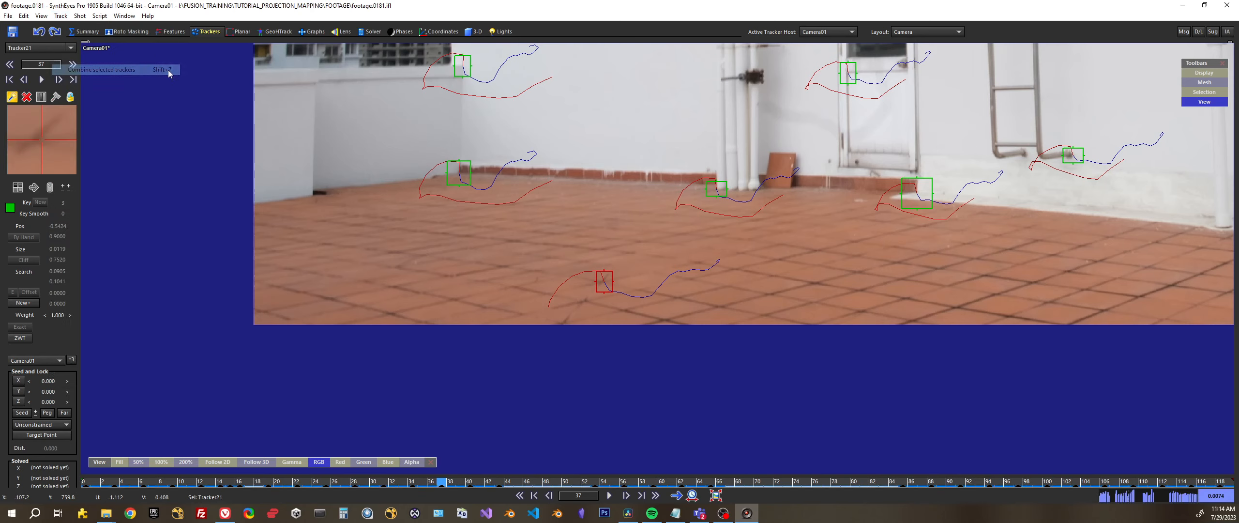
Step: Review the combined floor tracker and the other trackers across the footage by scrubbing and playing the shot
drag(242, 482, 668, 476)
scroll(691, 298, down, 1)
middle_drag(691, 299, 476, 446)
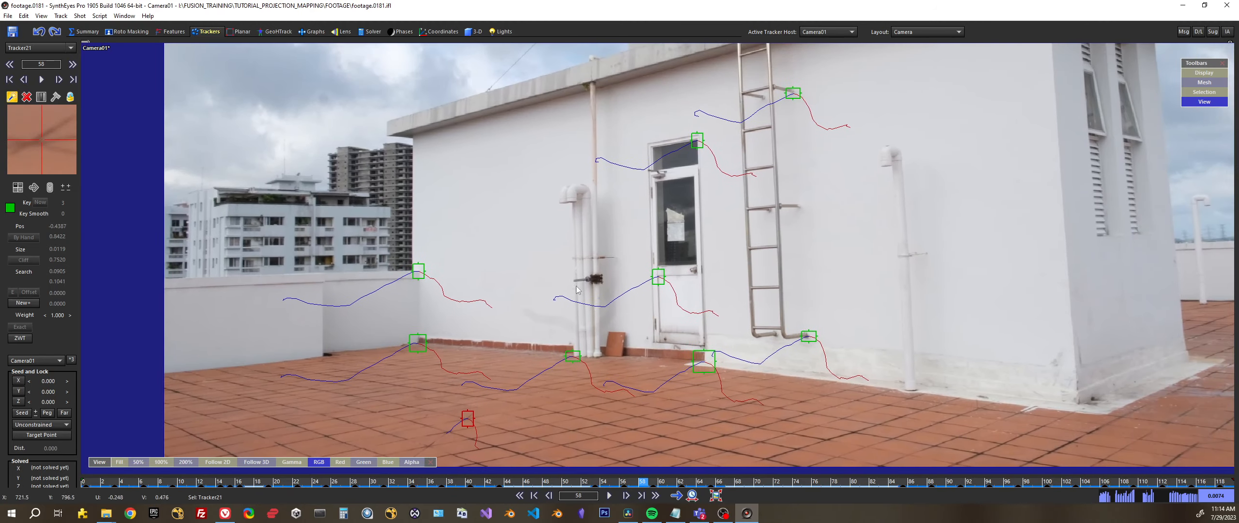
scroll(922, 300, down, 1)
middle_drag(923, 300, 824, 304)
click(610, 494)
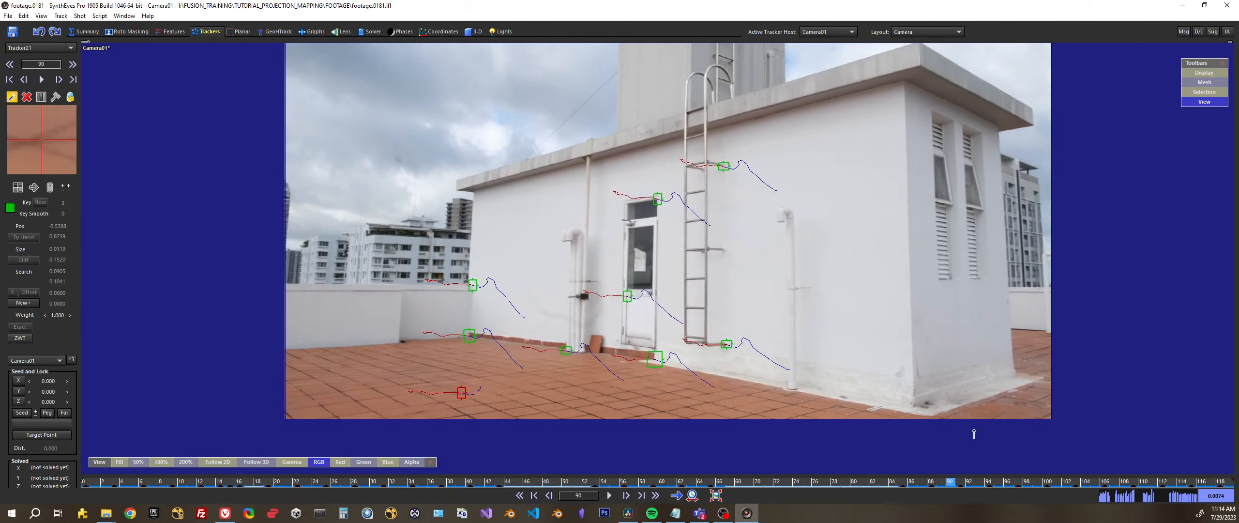
Step: Place a new tracker at frame 0 on the base of the building's front wall corner, at about U 0.692, V 0.815
drag(974, 433, 1, 491)
scroll(902, 370, up, 6)
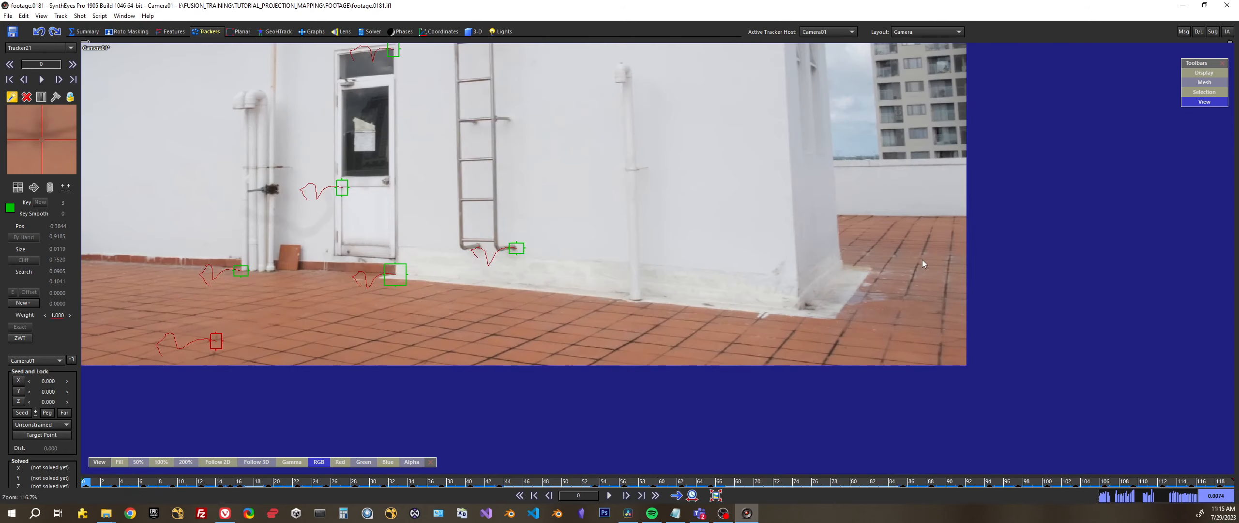
click(752, 279)
drag(753, 279, 751, 285)
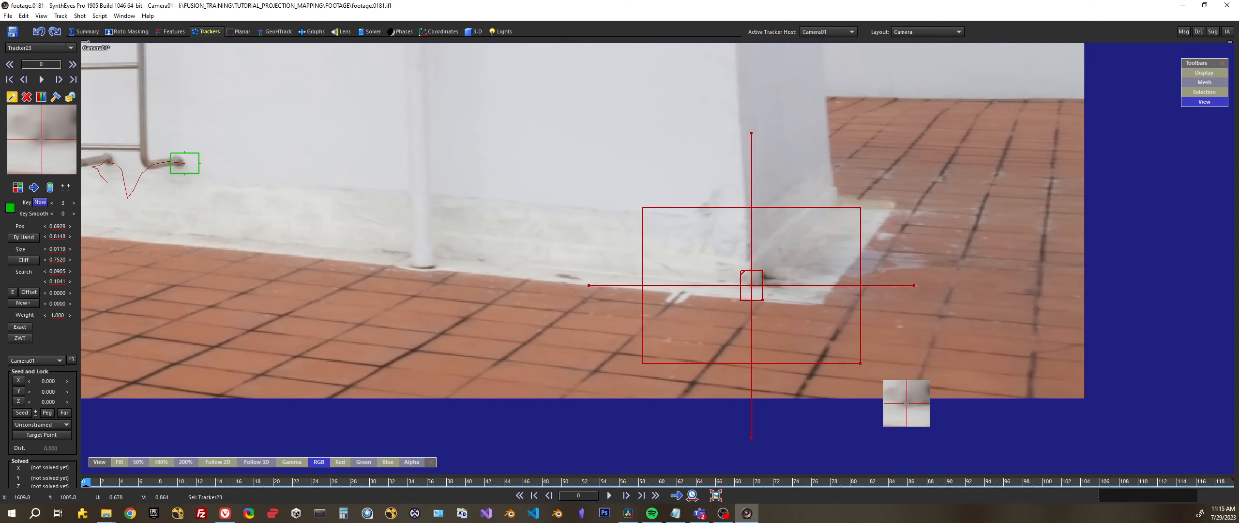
Step: Track the new wall corner tracker forward frame by frame from frame 0 to frame 67
scroll(740, 311, down, 6)
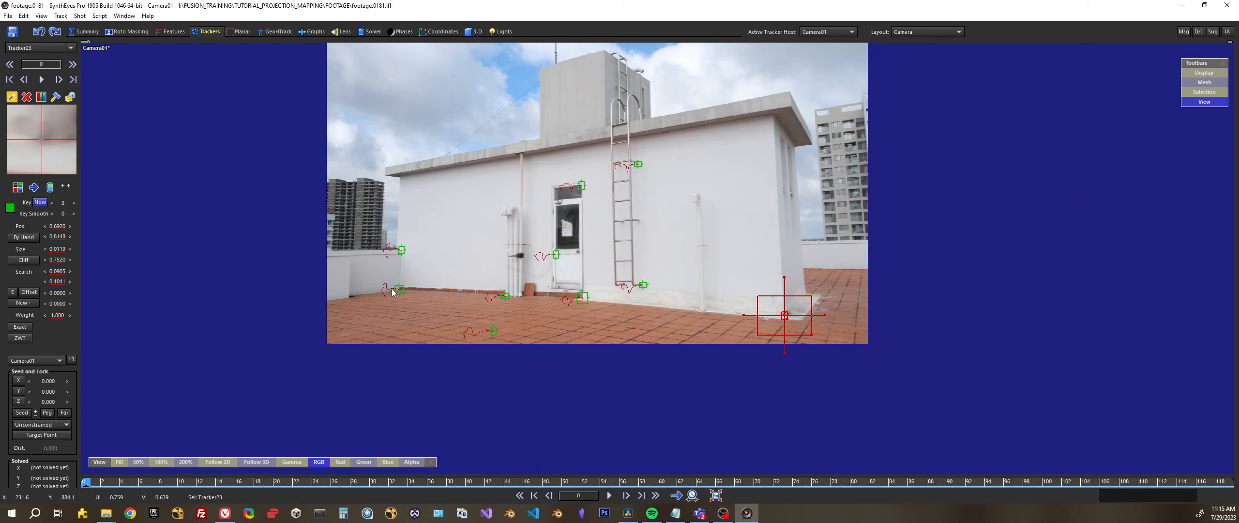
scroll(786, 319, up, 6)
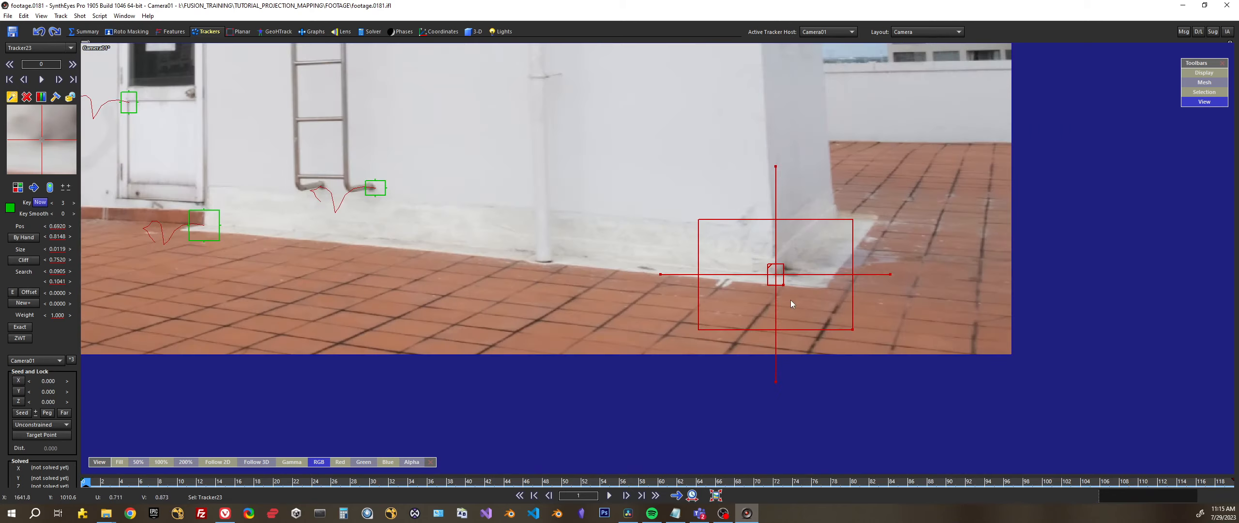
key(d)
key(d)
key(d)
key(d)
key(d)
key(d)
key(d)
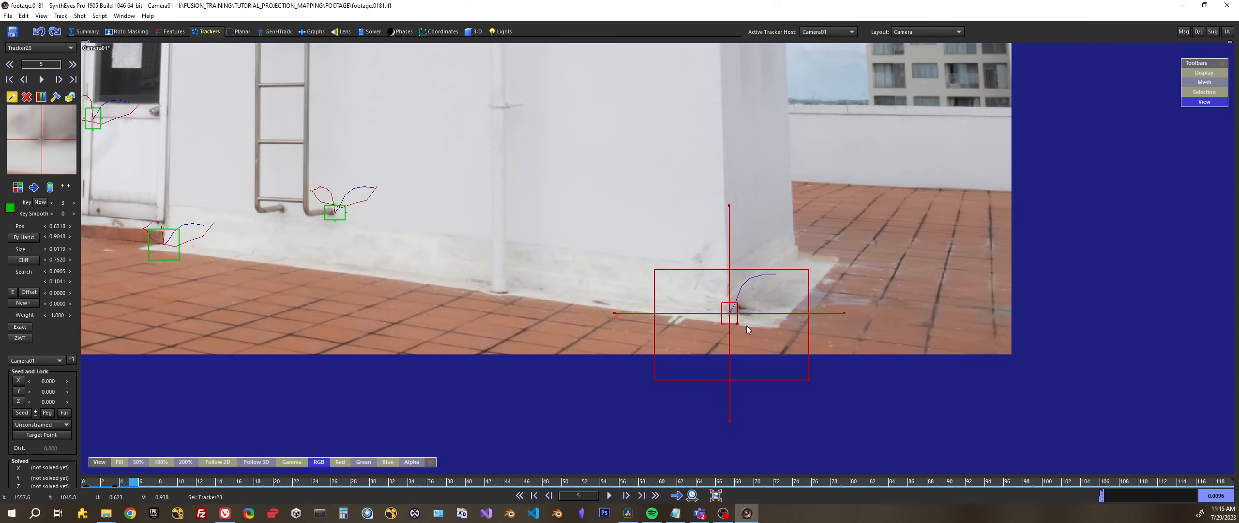
key(d)
key(d)
key(d)
key(d)
key(d)
key(d)
key(d)
key(d)
key(d)
key(d)
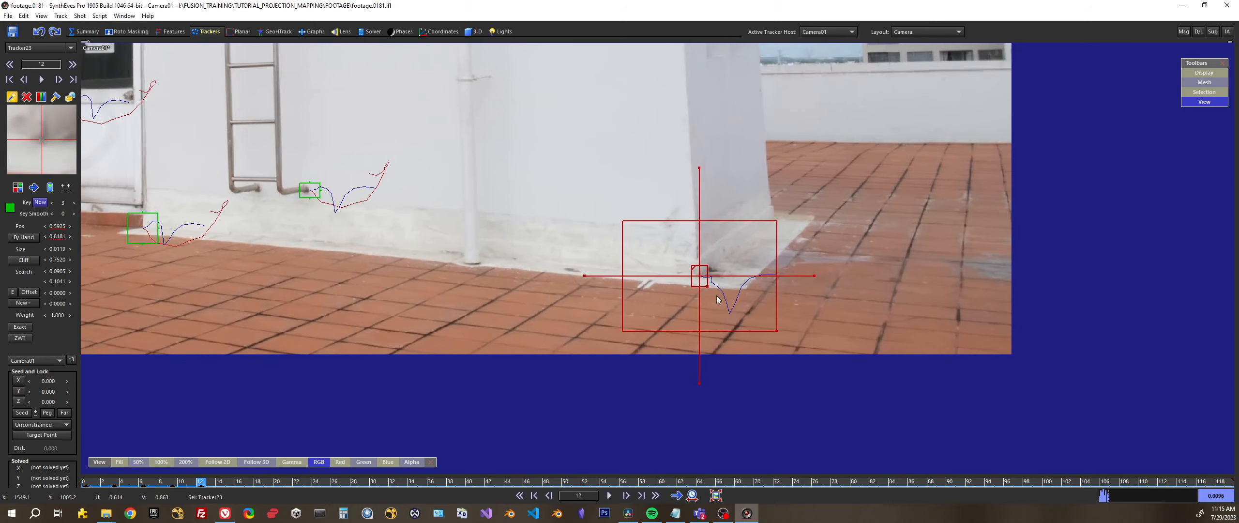
key(d)
key(d)
key(d)
key(d)
key(d)
key(d)
key(d)
key(d)
key(d)
key(d)
key(d)
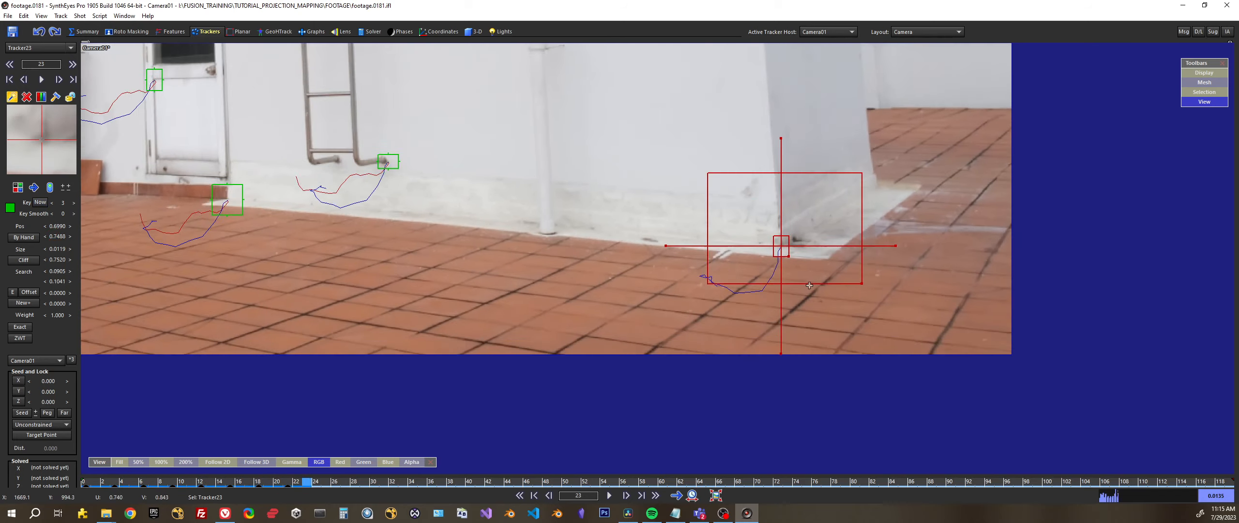
key(d)
key(d)
key(d)
key(d)
key(d)
key(d)
key(d)
key(d)
key(d)
key(d)
key(d)
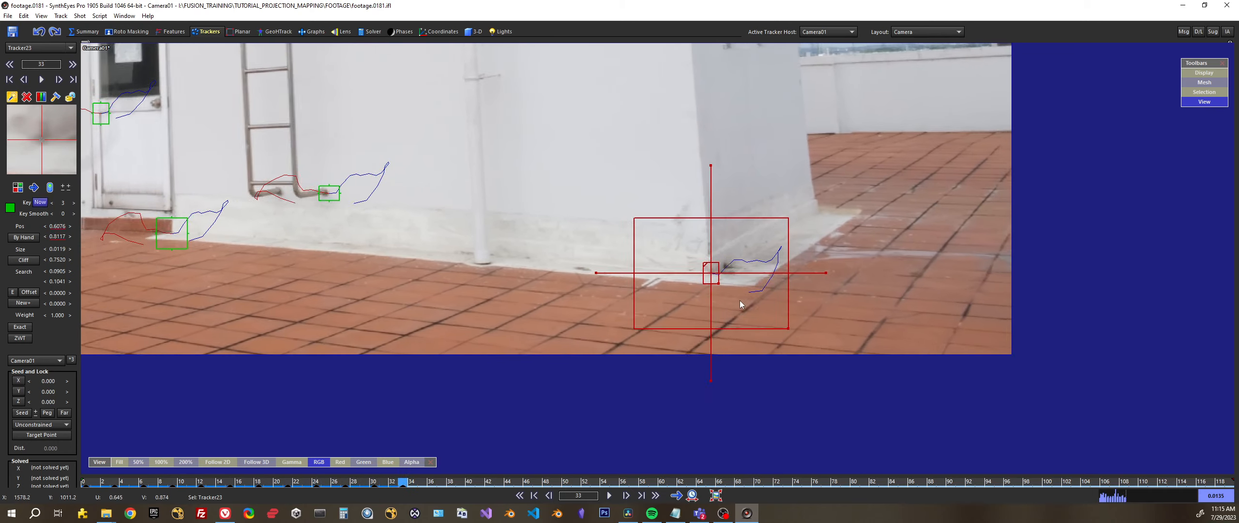
key(d)
key(d)
key(d)
key(d)
key(d)
key(d)
key(d)
key(d)
key(d)
key(d)
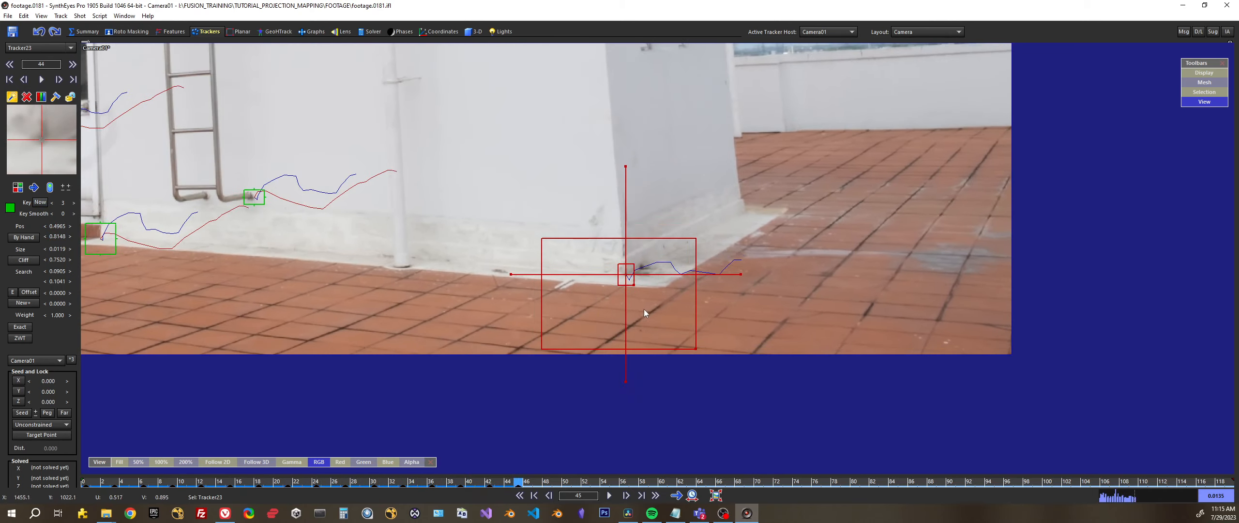
key(d)
key(d)
key(d)
key(d)
key(d)
key(d)
key(d)
key(d)
key(d)
key(d)
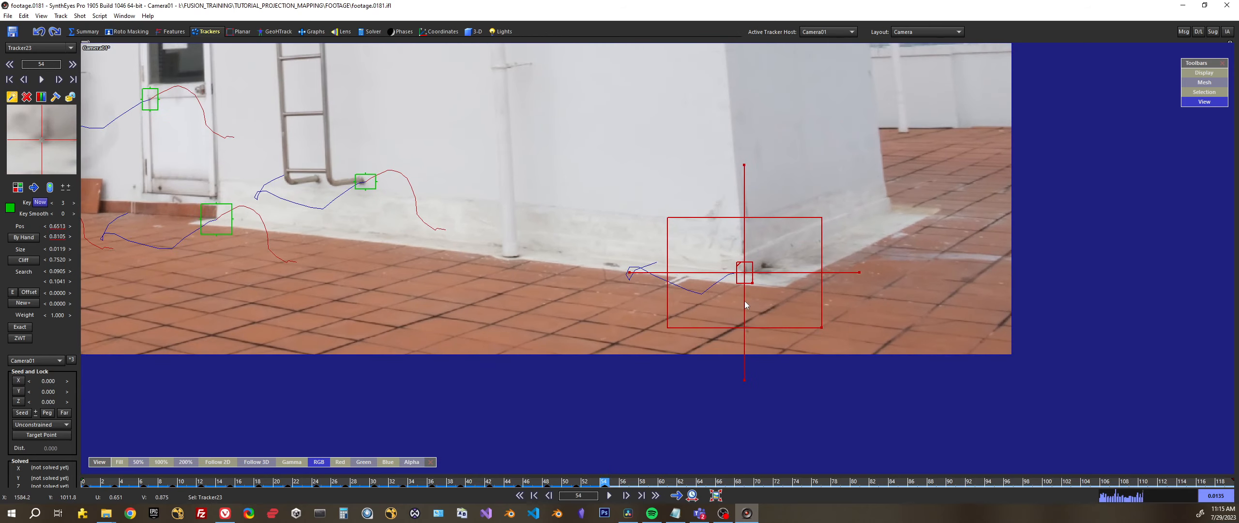
key(d)
key(d)
key(d)
key(d)
key(d)
key(d)
key(d)
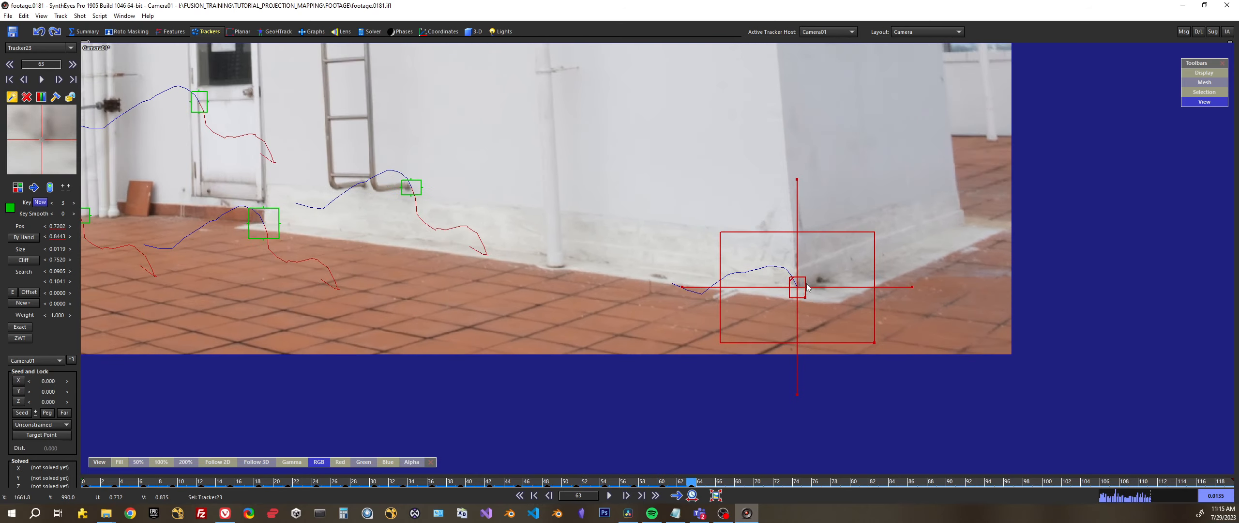
key(d)
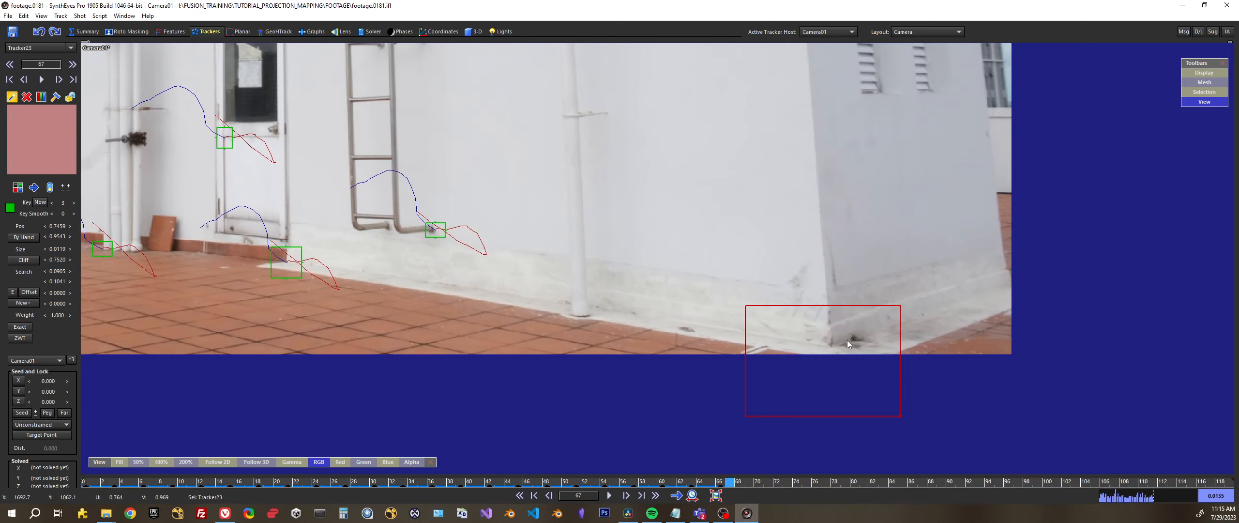
Step: Step back to frame 66 and lock the wall corner tracker there
key(s)
right_click(818, 333)
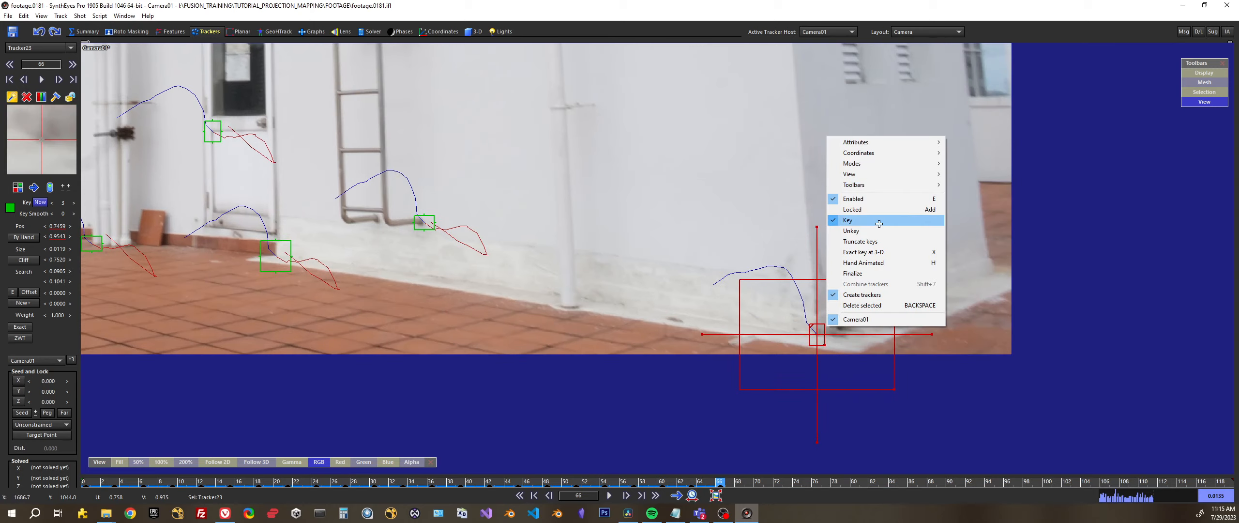
click(882, 209)
Step: Advance to frame 83 and place a new tracker on the same wall corner base, at about U 0.710, V 0.923
key(d)
key(d)
key(d)
key(d)
key(d)
key(d)
key(d)
key(d)
key(d)
key(d)
key(d)
key(d)
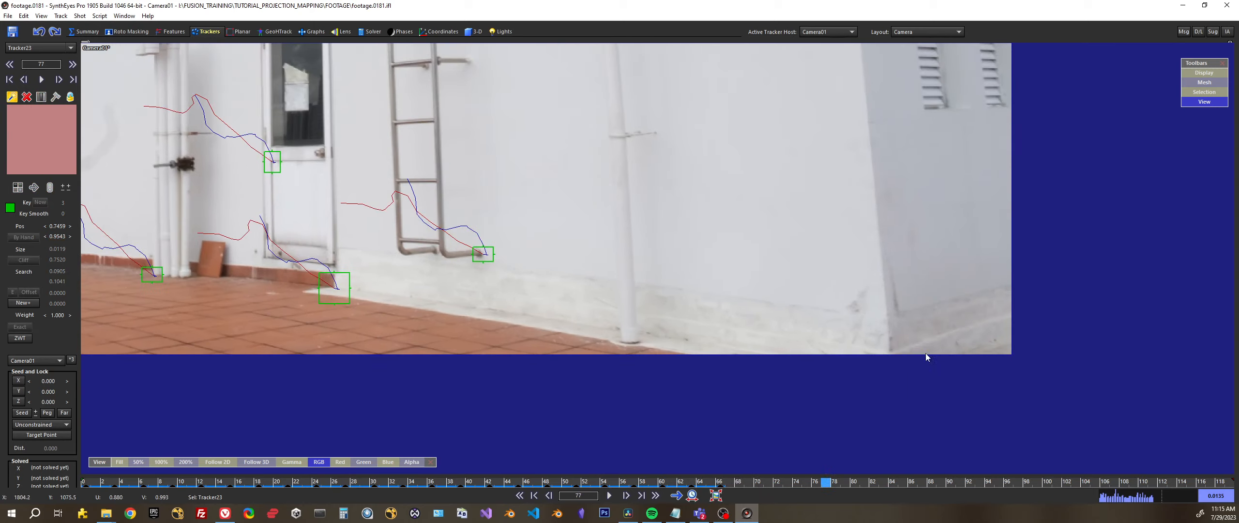
key(d)
key(d)
key(d)
key(d)
key(d)
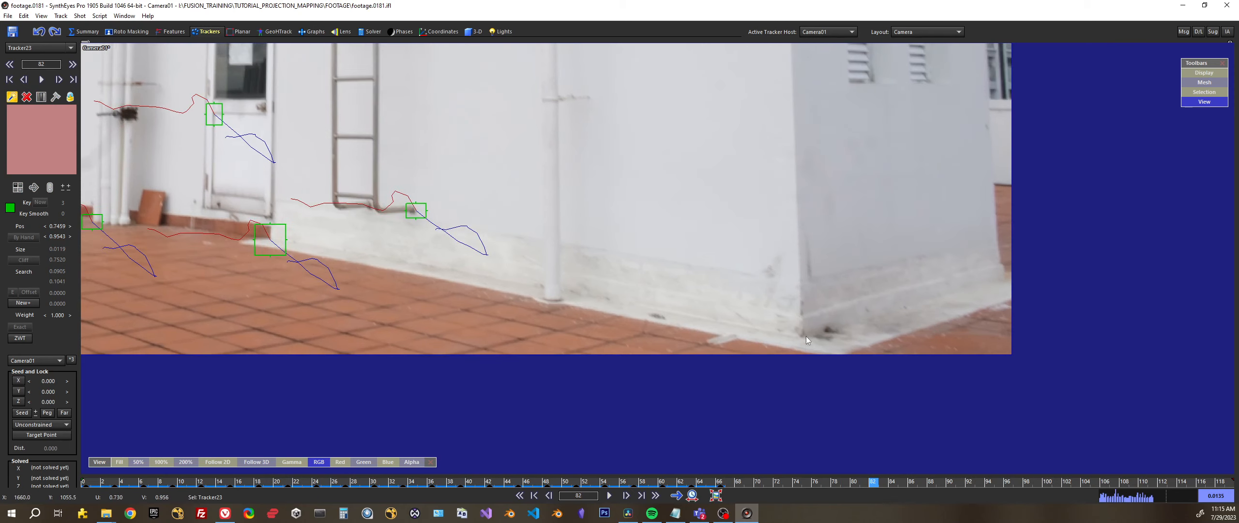
click(789, 322)
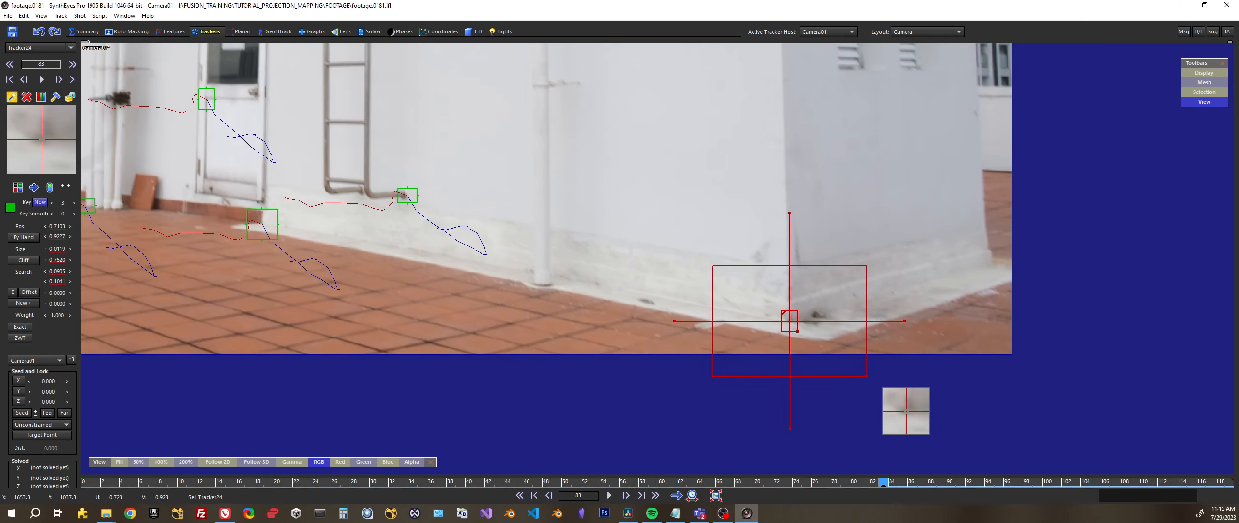
Step: Track the second wall corner tracker forward to frame 87 and lock it
key(d)
key(d)
key(d)
key(d)
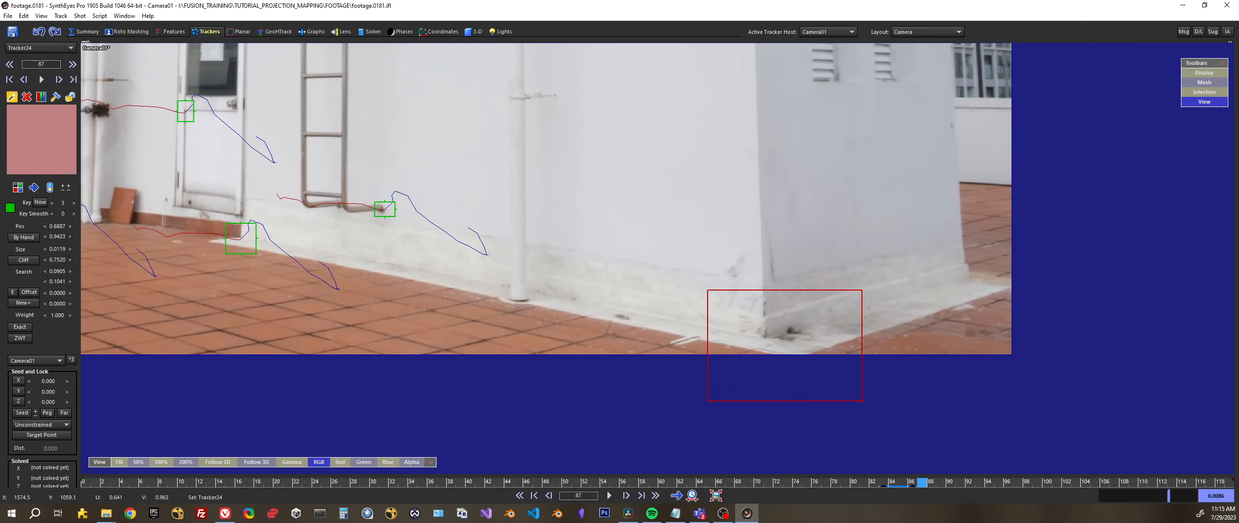
right_click(785, 290)
click(796, 221)
Step: Advance to frame 96 and place a third tracker on the wall corner base, at about U 0.547, V 0.929
key(d)
key(d)
key(d)
key(d)
key(d)
key(d)
key(d)
key(d)
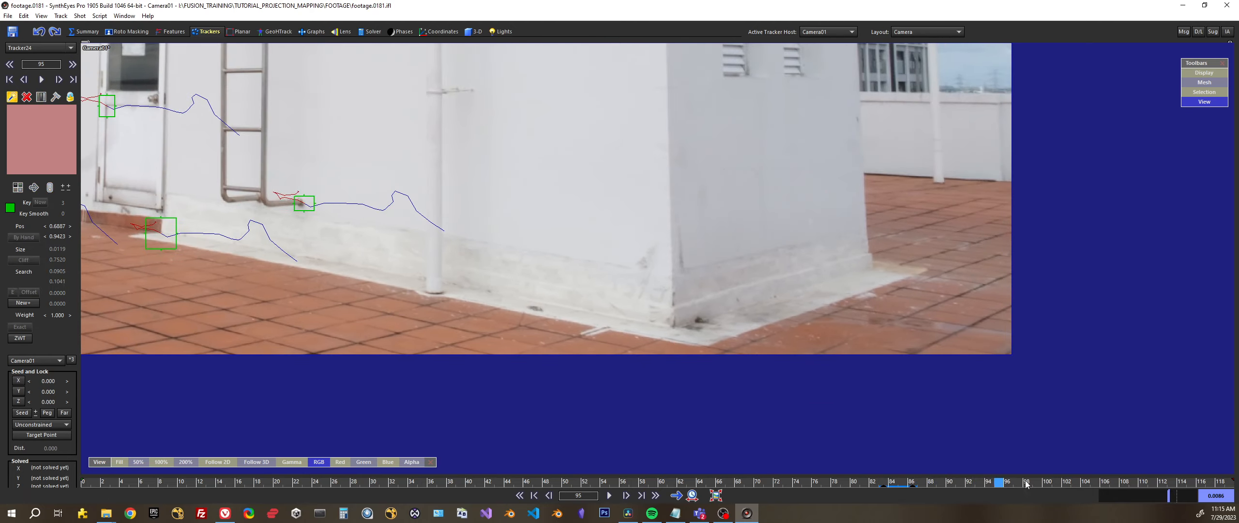
mouse_move(1025, 483)
mouse_down()
mouse_move(1224, 483)
mouse_move(1008, 483)
mouse_up()
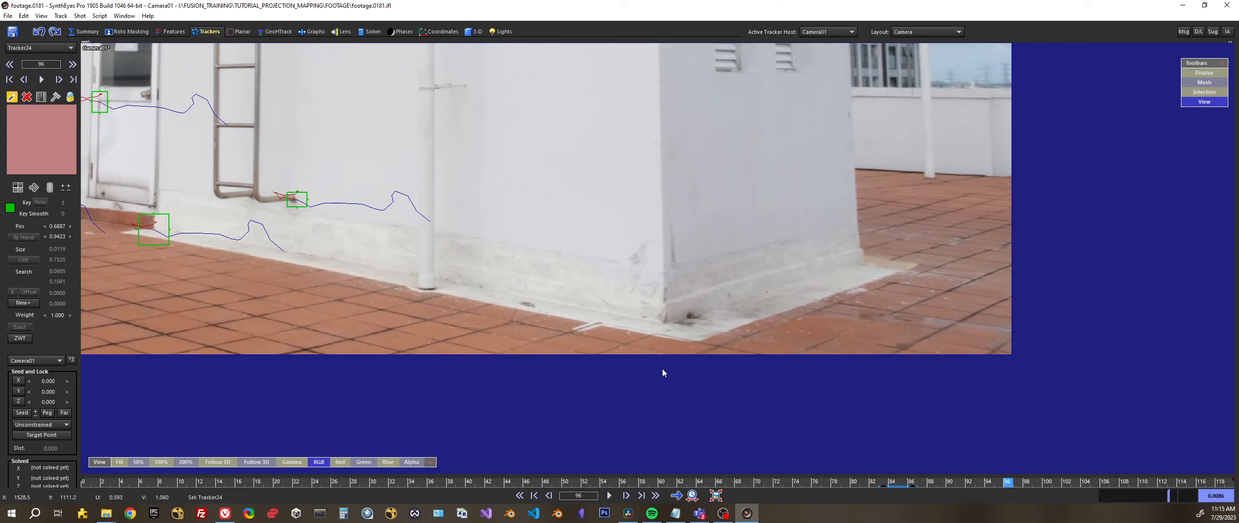
click(665, 323)
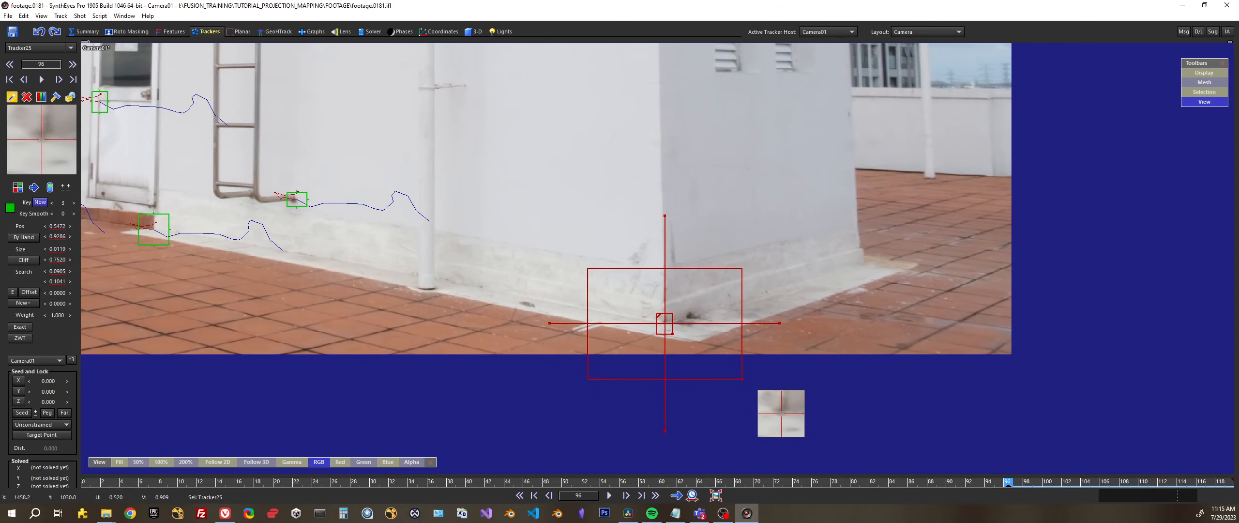
Step: Track the third wall corner tracker forward to the last frame, 119, and lock it
key(ctrl+f)
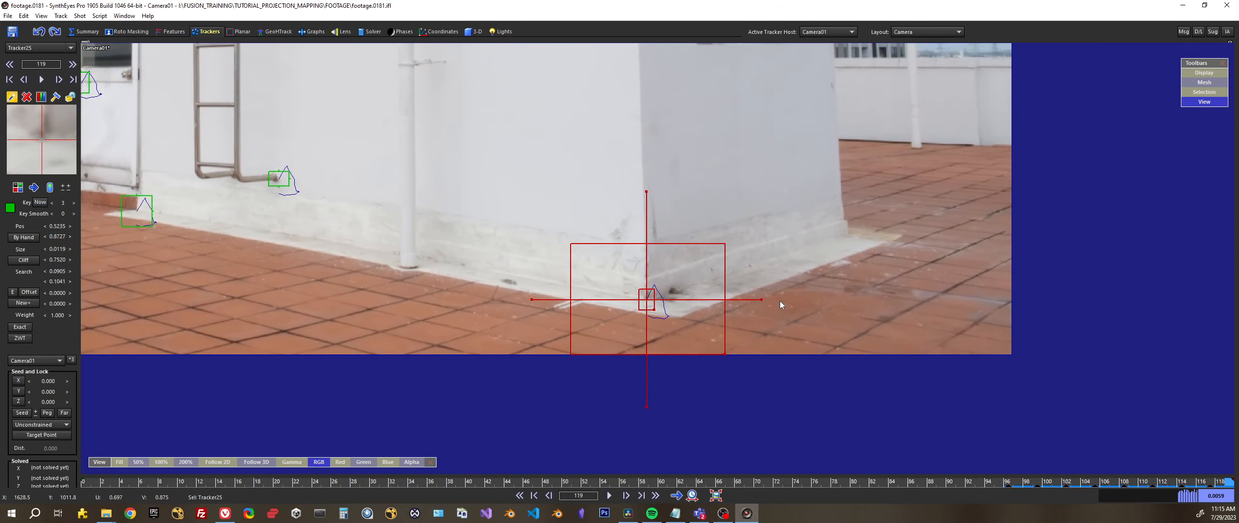
right_click(642, 293)
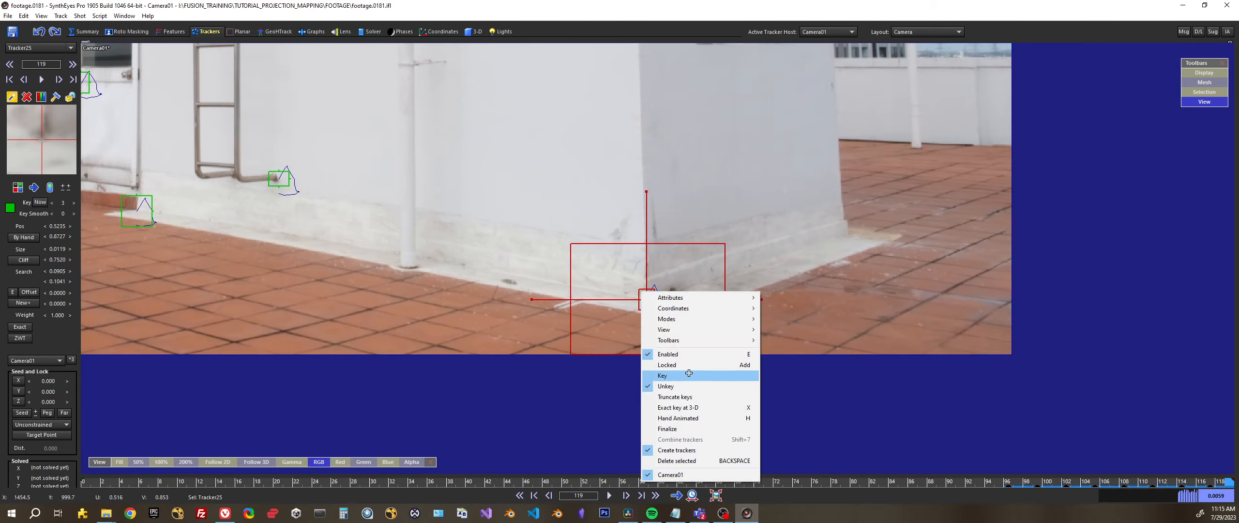
click(678, 364)
Step: Go back through the timeline to frame 21, adding the two earlier wall corner trackers to the selection, three trackers in all
mouse_move(1159, 489)
mouse_down()
mouse_move(856, 503)
mouse_move(897, 498)
mouse_up()
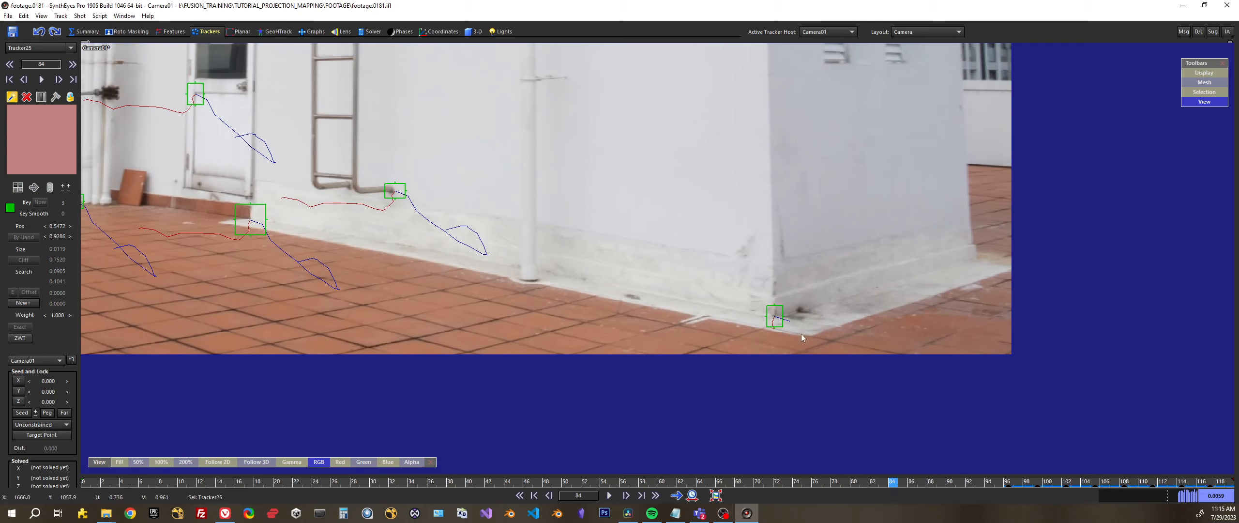
shift+click(773, 314)
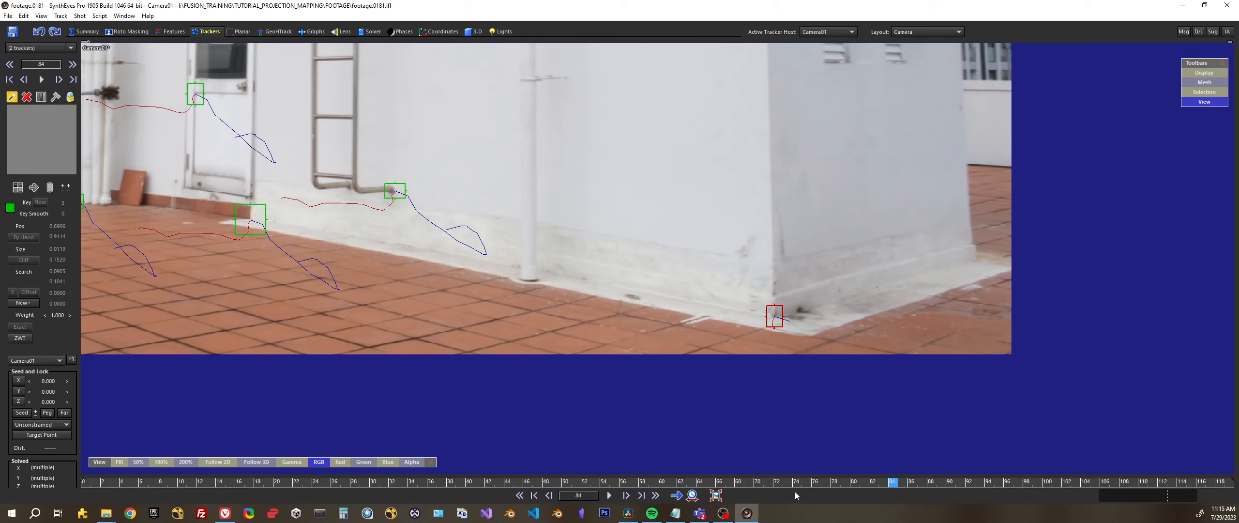
drag(795, 495, 456, 498)
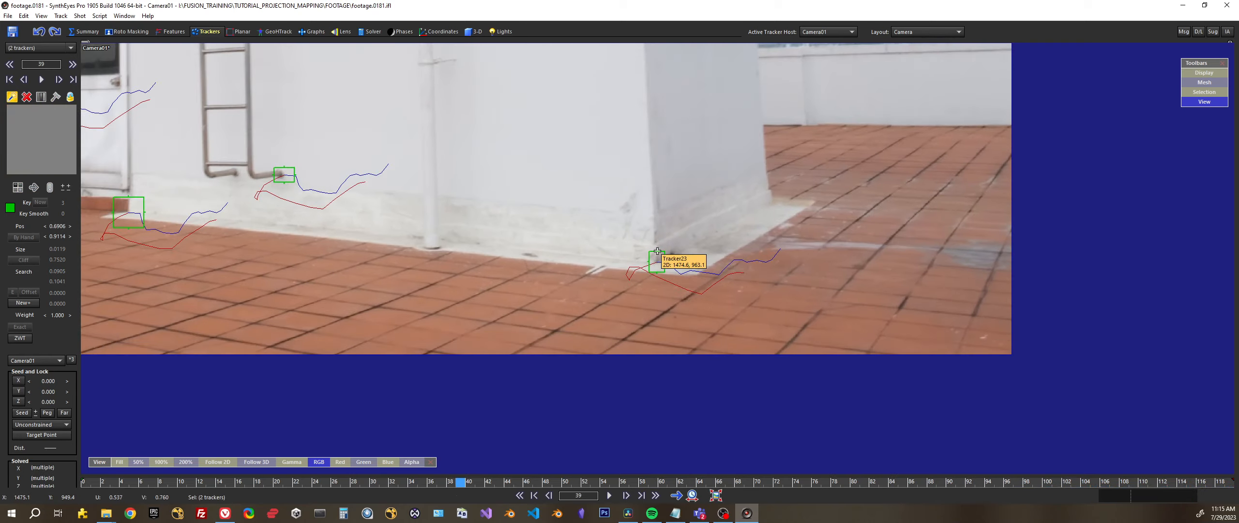
drag(378, 488, 288, 459)
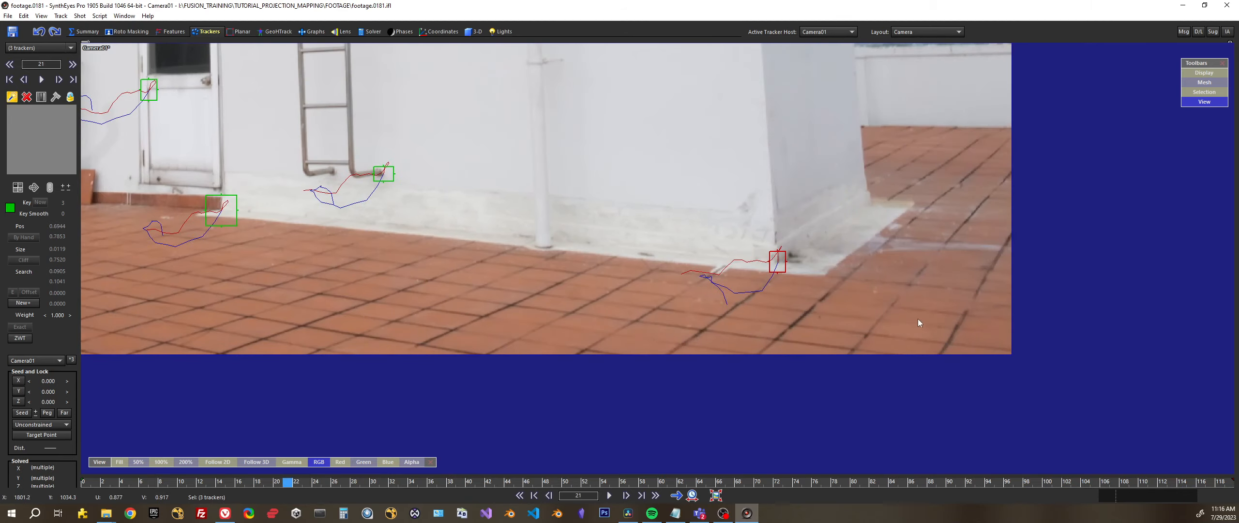
Step: Combine the three selected wall corner trackers into one tracker and check it by scrubbing from the last frame back to frame 0
click(797, 293)
drag(253, 485, 1236, 481)
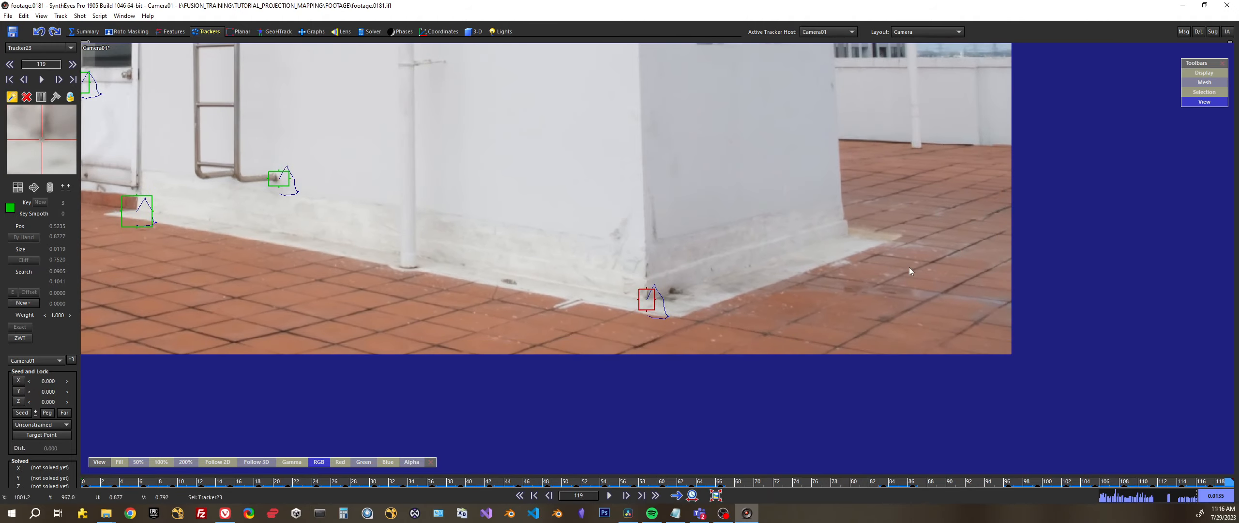
drag(1059, 487, 0, 493)
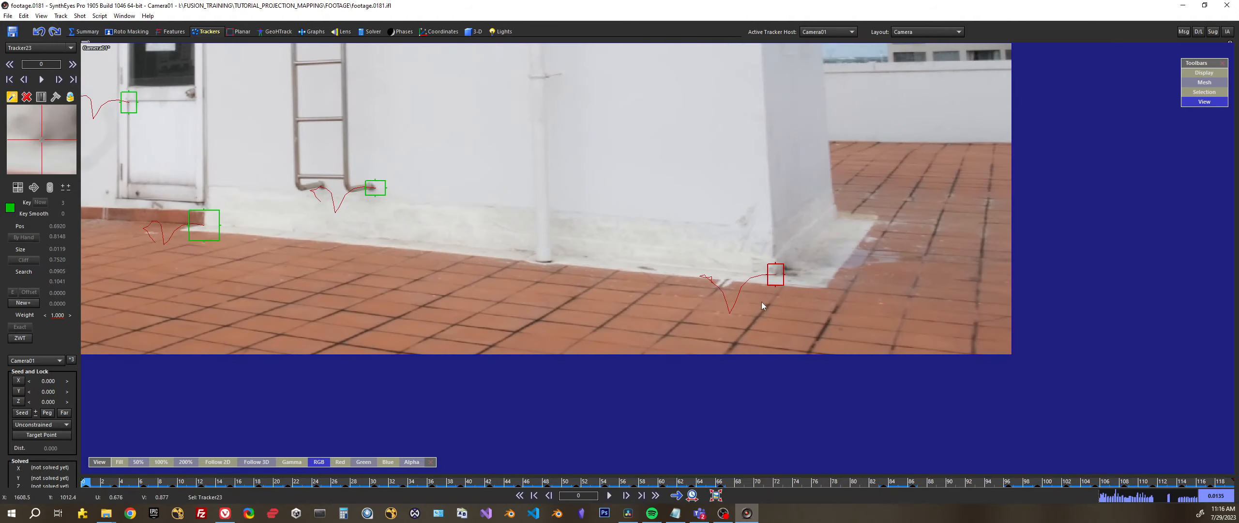
Step: Place a tracker on the base of the wall's far corner at frame 0, about U 0.773, V 0.682, and track it to frame 4
scroll(820, 209, up, 2)
drag(828, 181, 818, 178)
key(d)
scroll(879, 236, down, 1)
key(d)
key(d)
key(d)
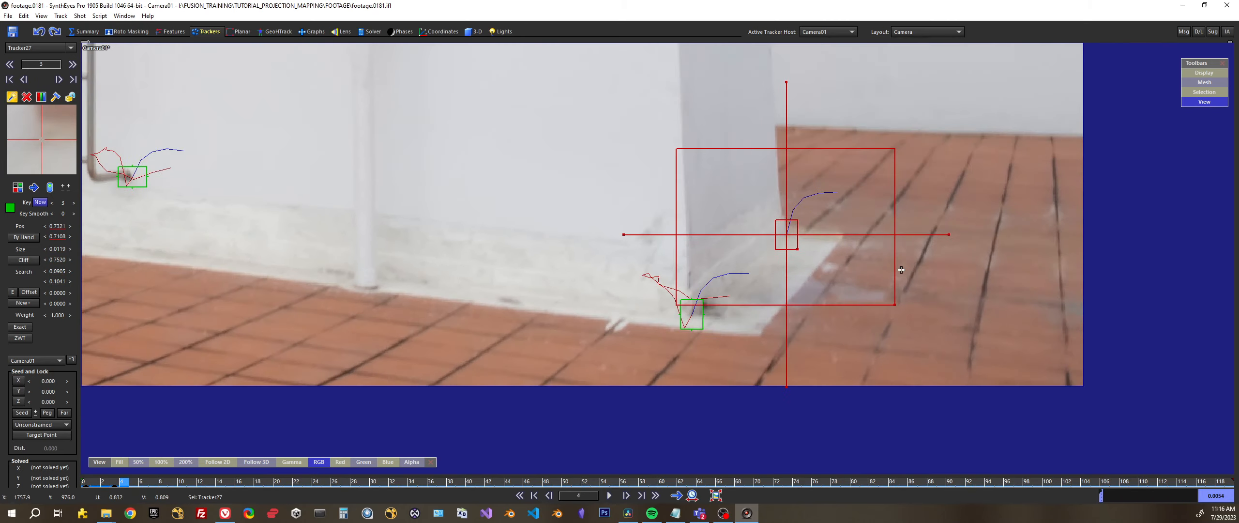
Step: Track the far wall corner tracker forward from frame 4 until it reaches the image edge, around frame 66
key(d)
key(d)
key(d)
scroll(901, 270, down, 1)
key(d)
key(d)
key(d)
key(d)
key(d)
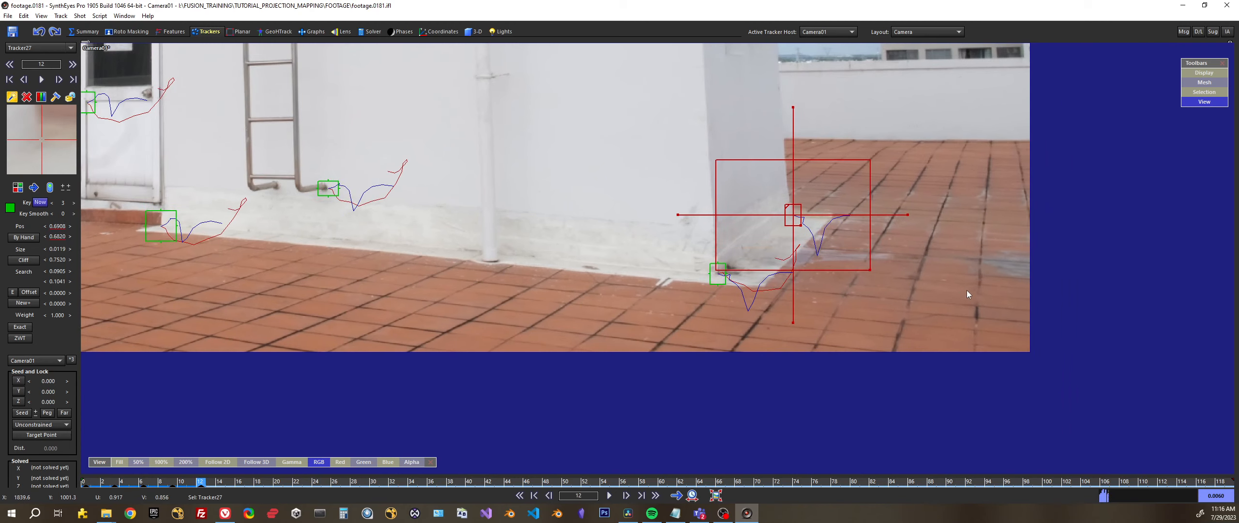
key(d)
key(d)
key(d)
key(d)
key(d)
key(d)
key(d)
key(d)
key(d)
key(d)
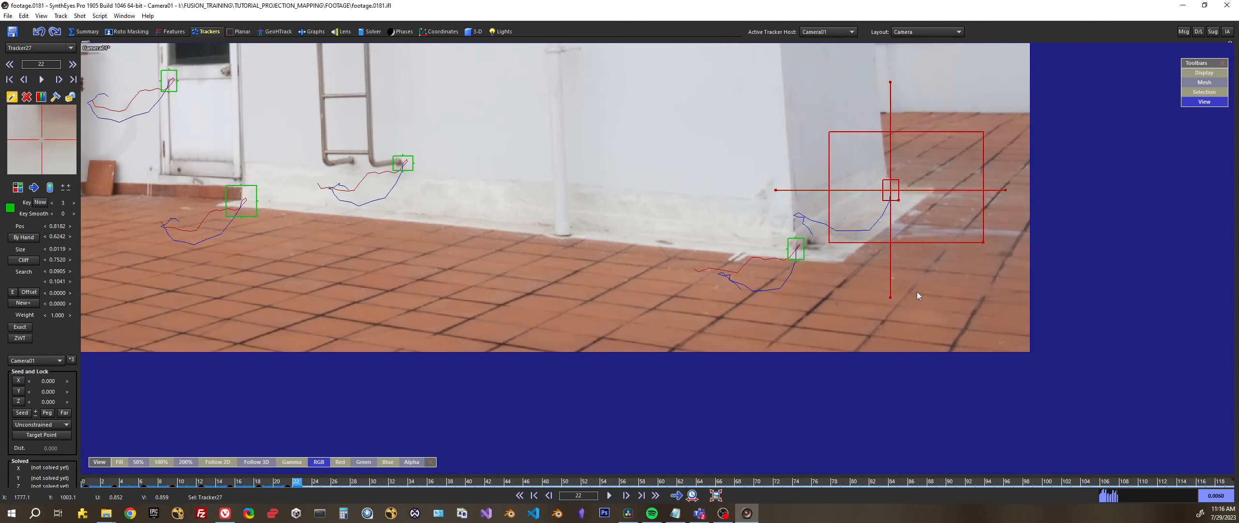
key(d)
key(d)
key(d)
key(d)
key(d)
key(d)
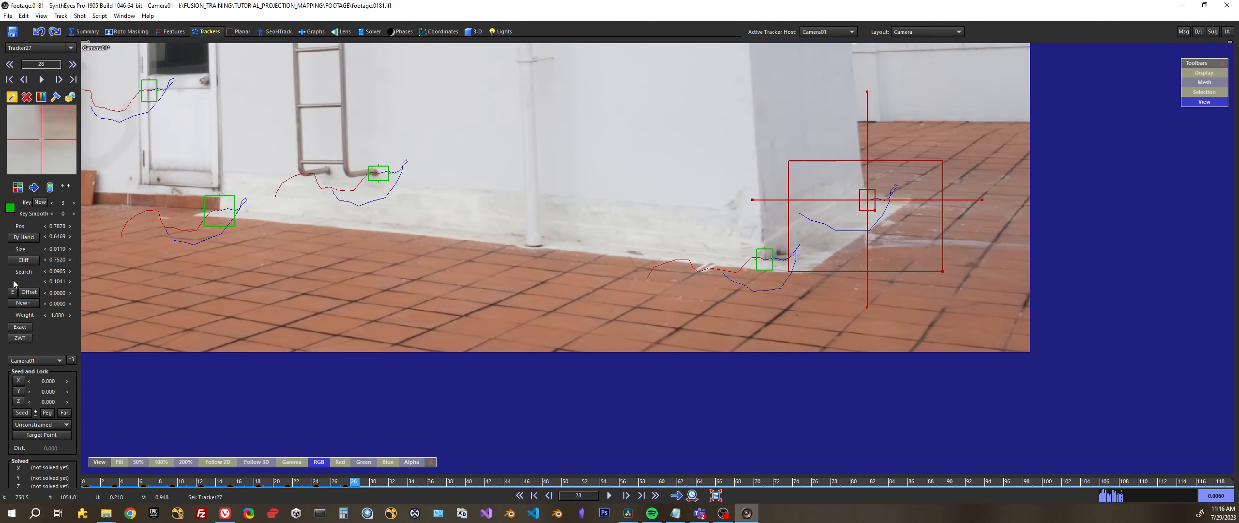
key(d)
key(d)
key(d)
key(d)
key(d)
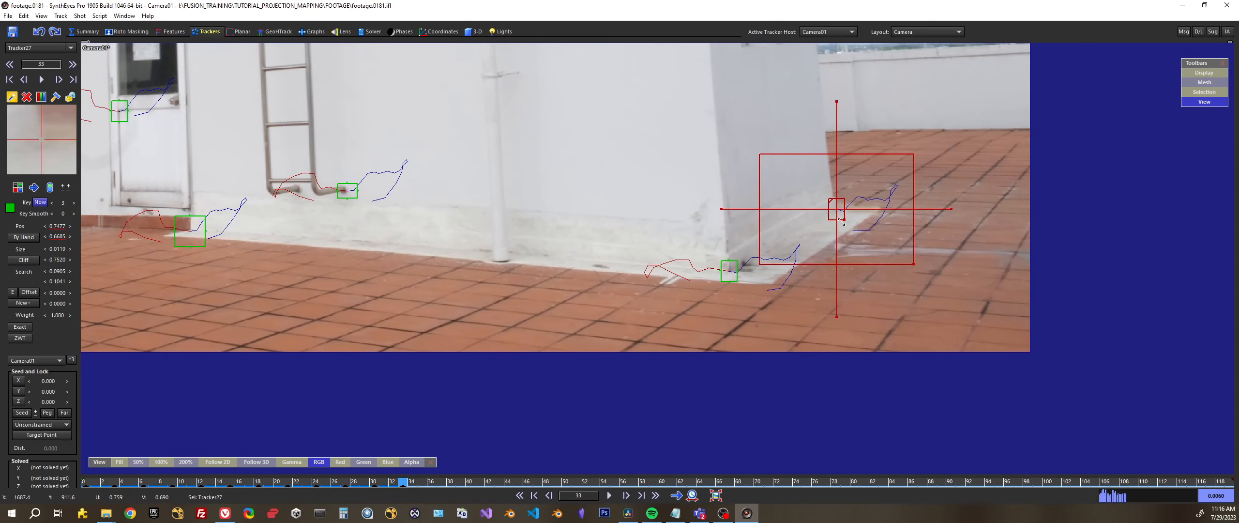
key(d)
key(d)
key(d)
key(d)
key(d)
key(d)
key(d)
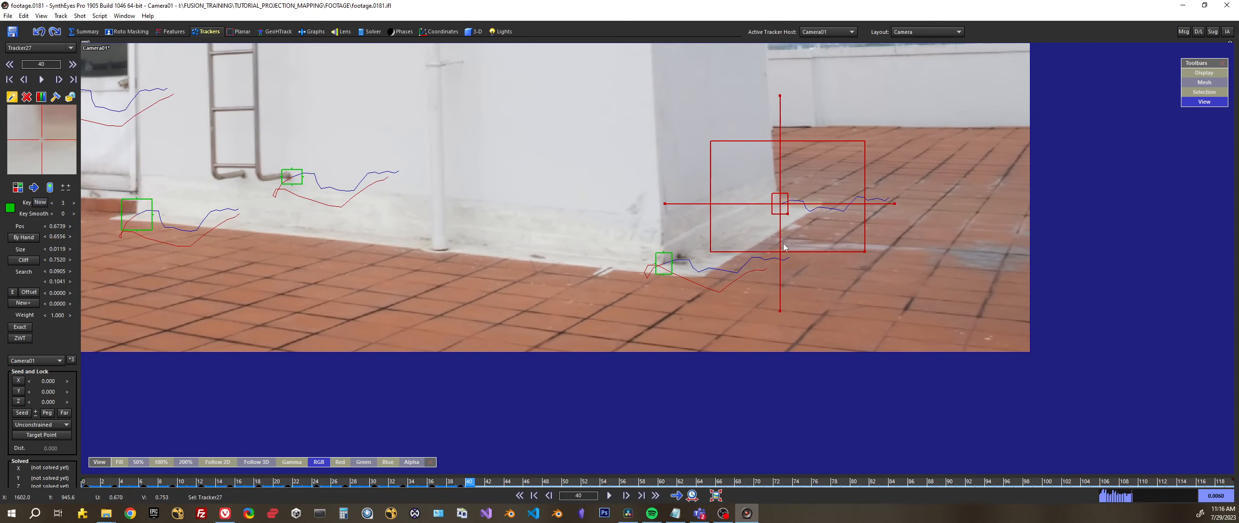
key(d)
key(d)
key(d)
key(d)
key(d)
key(d)
key(d)
key(d)
key(d)
key(d)
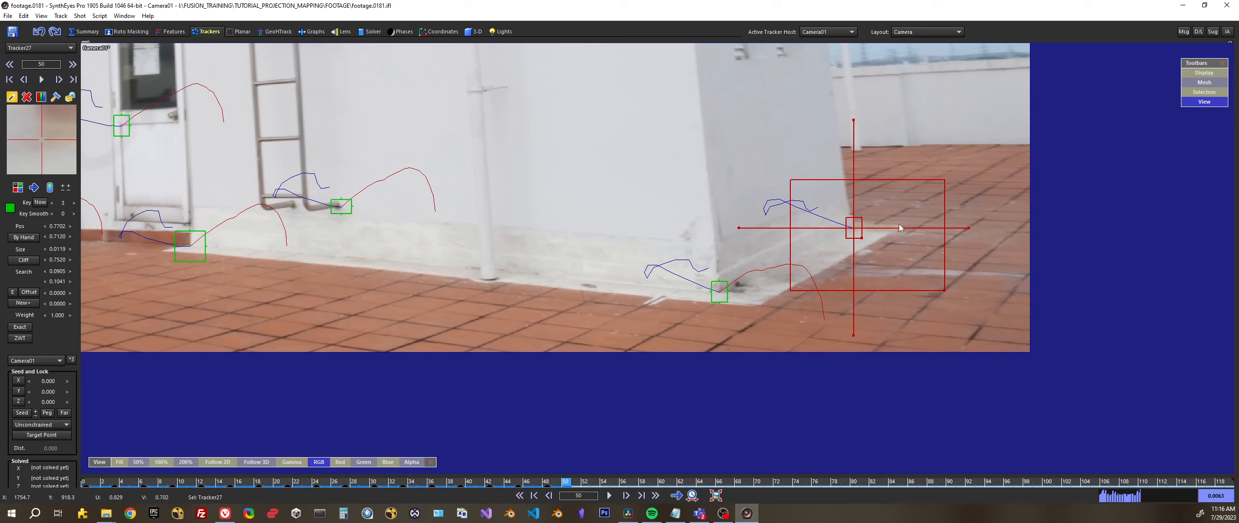
key(d)
key(d)
key(d)
key(d)
key(d)
key(d)
key(d)
key(d)
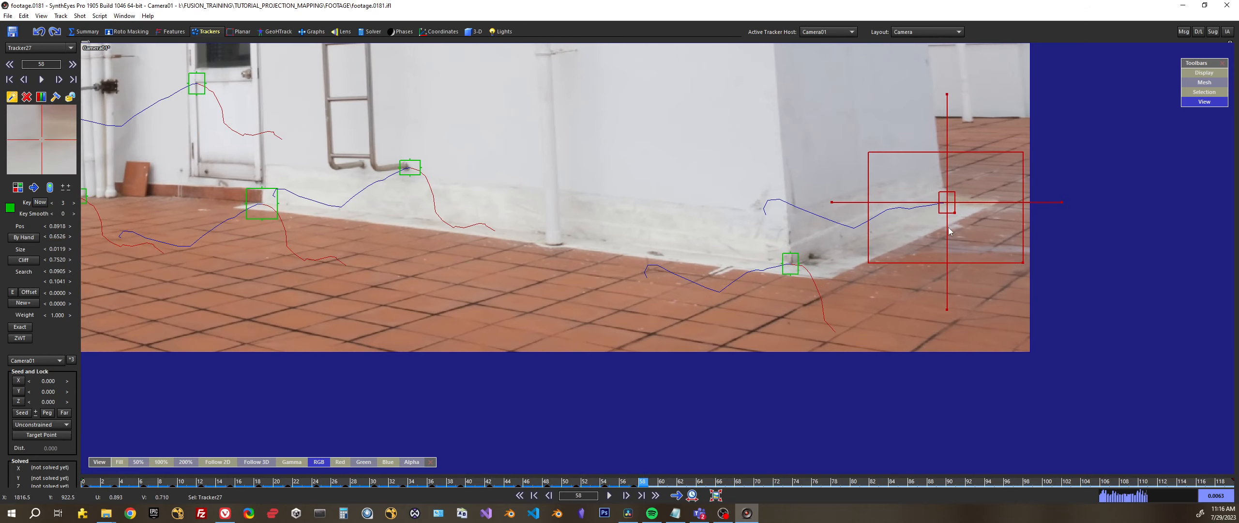
key(d)
key(d)
key(d)
key(d)
key(d)
key(d)
key(d)
key(d)
key(d)
Step: Go back to frame 65, truncate the far corner tracker's keys there and lock the tracker
key(s)
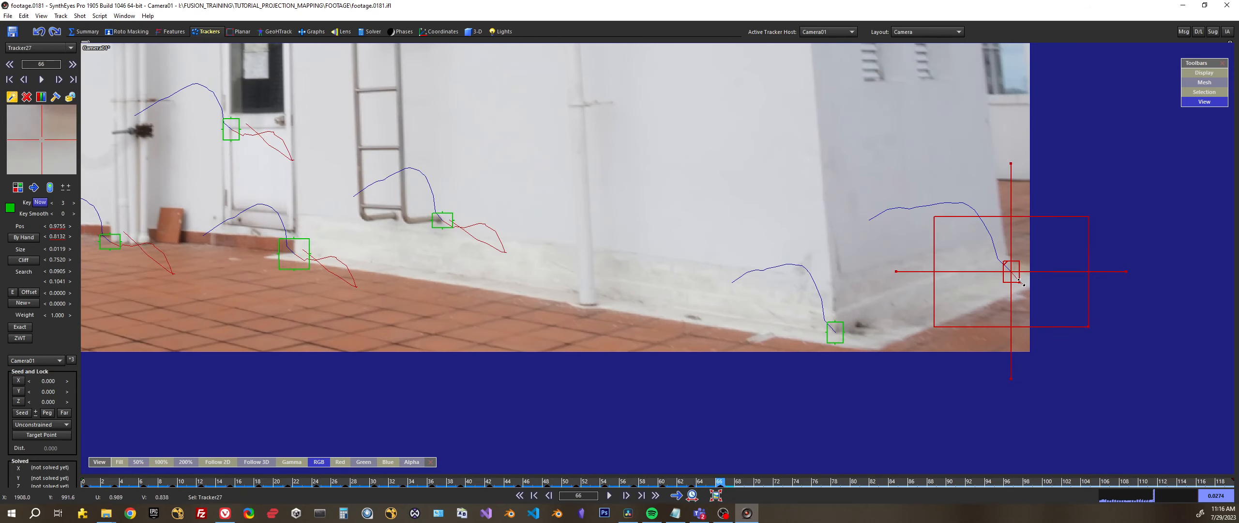
key(s)
right_click(989, 249)
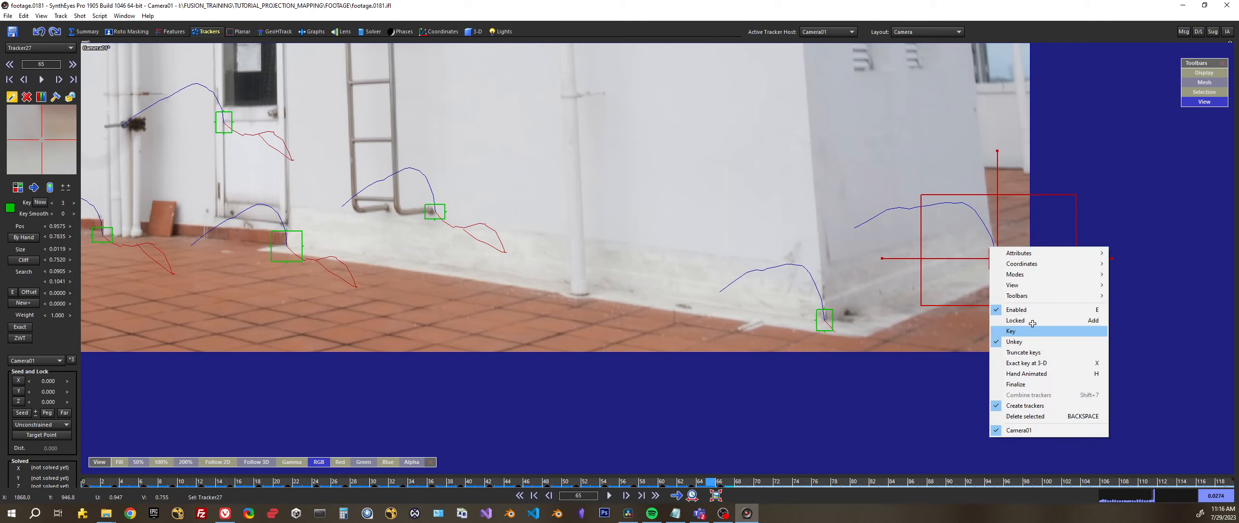
click(1045, 351)
right_click(989, 253)
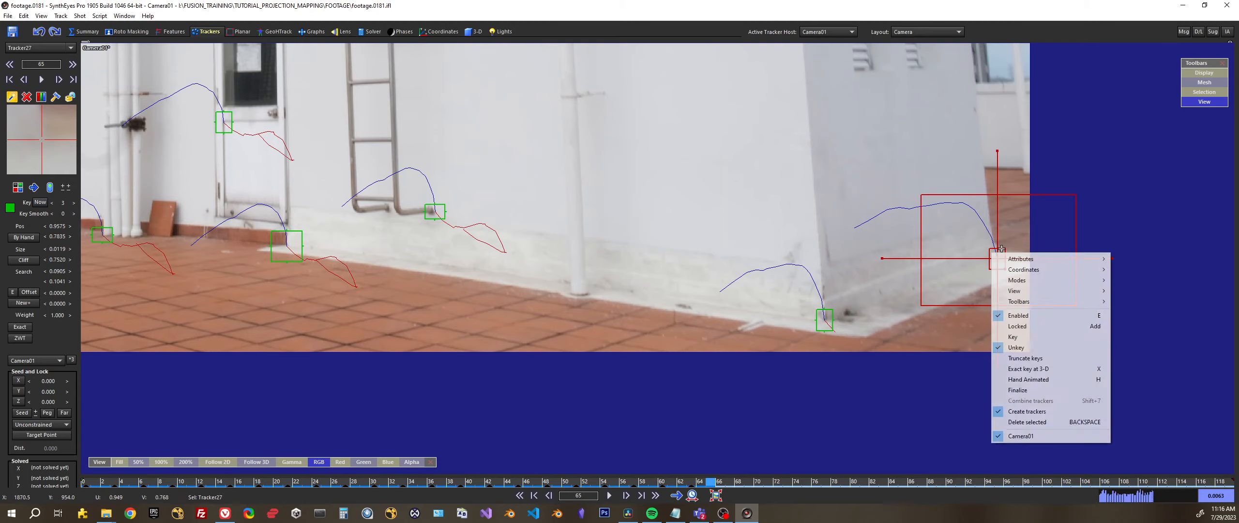
click(1016, 325)
Step: Advance to frame 84 and place a second tracker on the base of the far wall corner
drag(740, 484, 901, 452)
key(s)
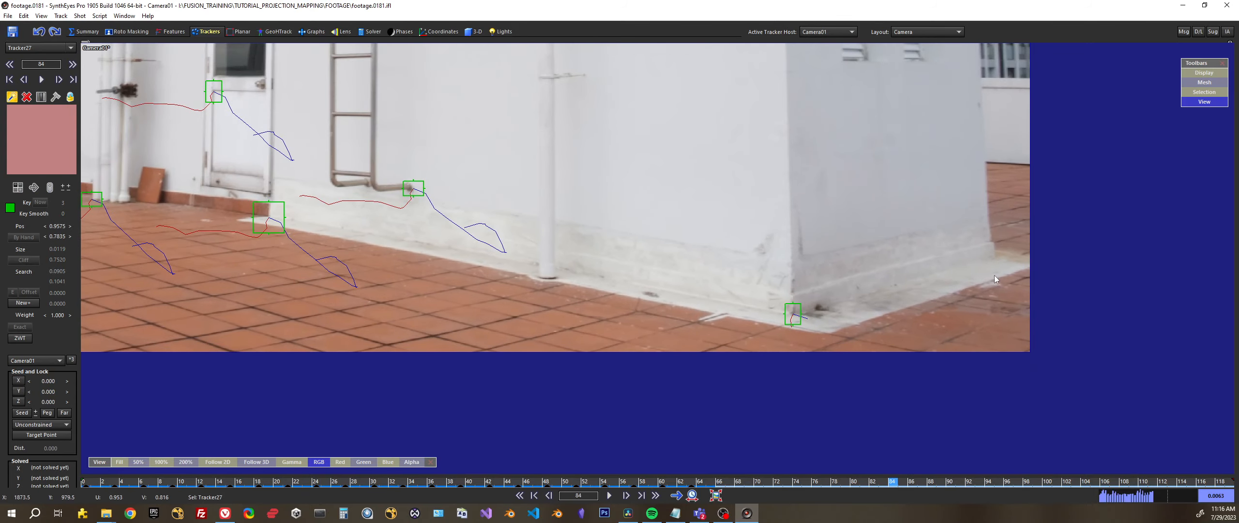
click(995, 259)
drag(995, 258, 1009, 274)
Step: Track the second far corner tracker forward from frame 84 to the last frame, 119, and lock it
key(d)
key(d)
key(d)
key(d)
key(d)
key(d)
key(d)
key(d)
key(d)
key(d)
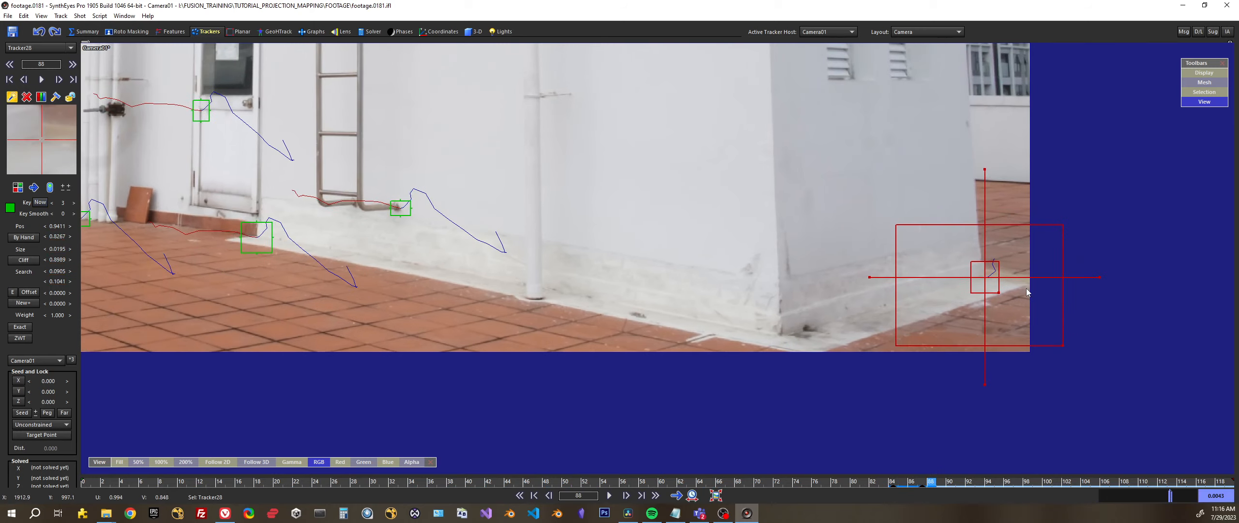
key(d)
key(d)
key(d)
key(d)
key(d)
key(d)
key(d)
key(d)
key(d)
key(d)
key(d)
key(d)
key(d)
key(d)
key(d)
key(d)
key(d)
key(d)
key(d)
key(d)
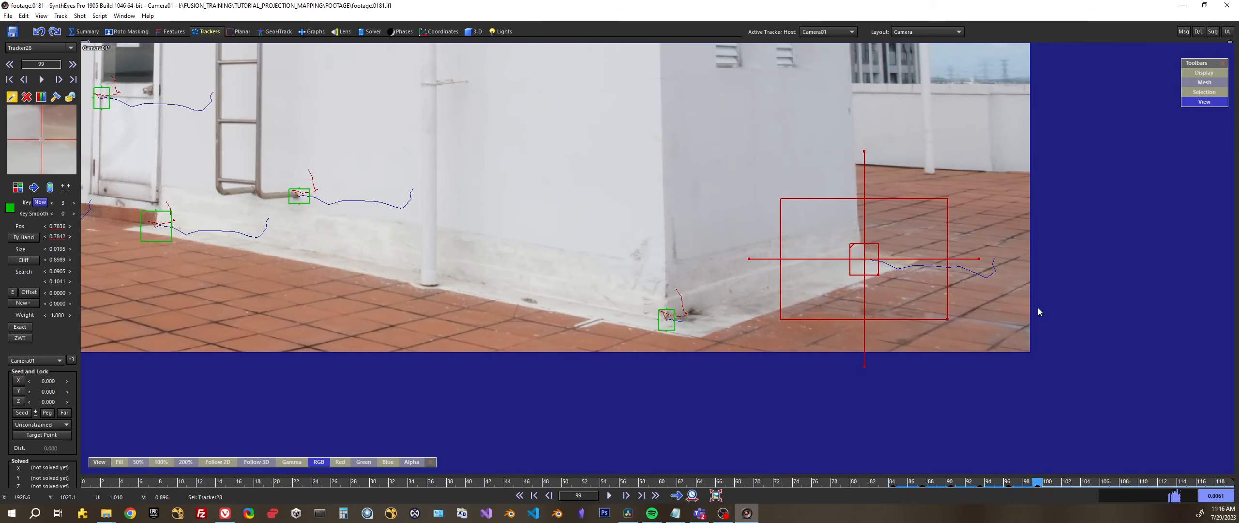
right_click(862, 237)
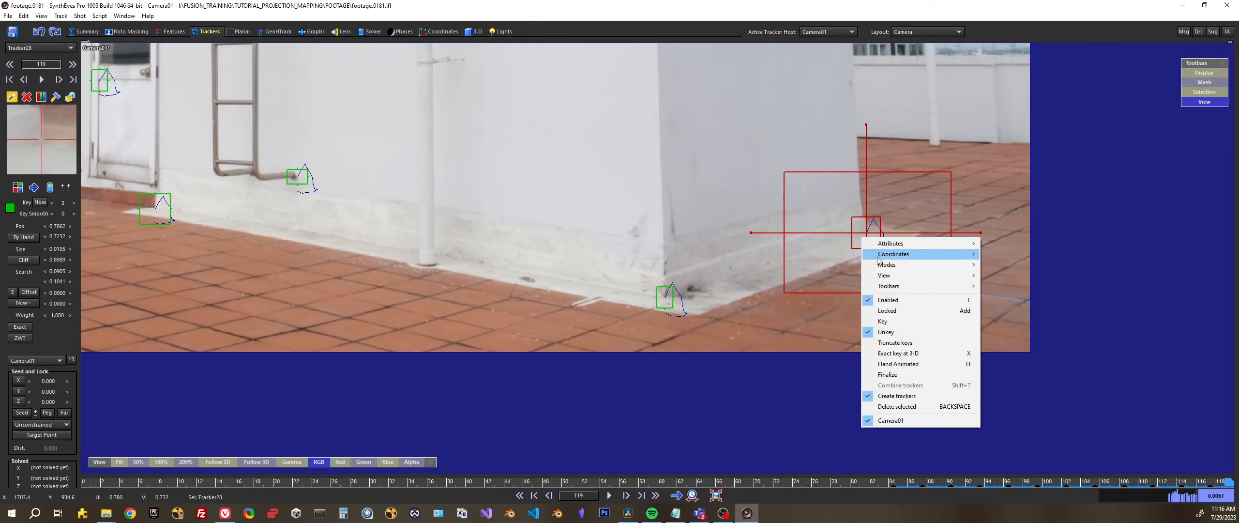
click(900, 312)
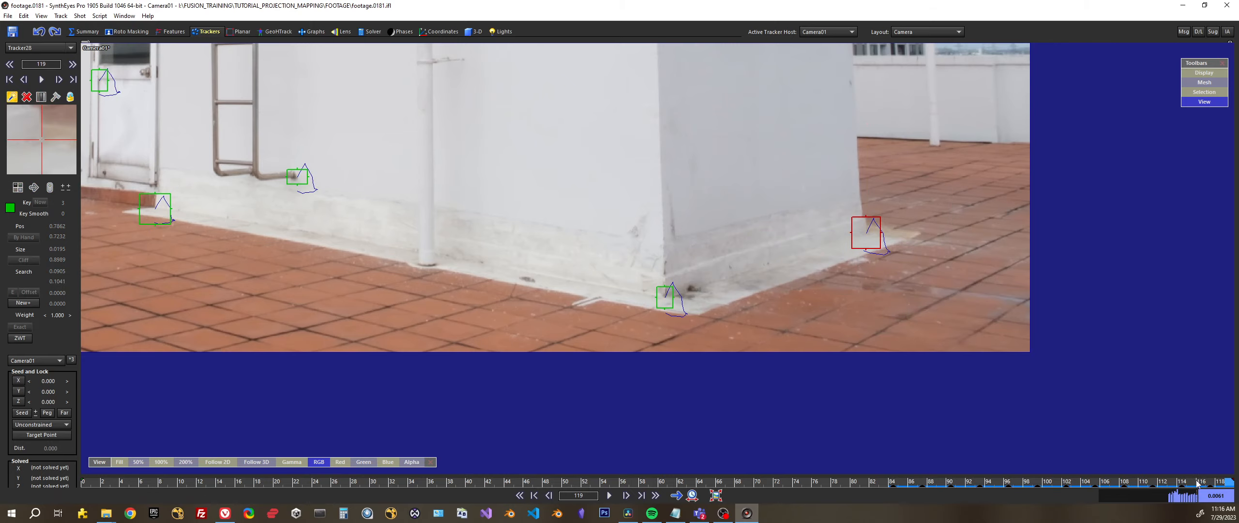
Step: Go back to frame 60, add the first far corner tracker to the selection, combine the two trackers and check the result by scrubbing
drag(1197, 483, 658, 503)
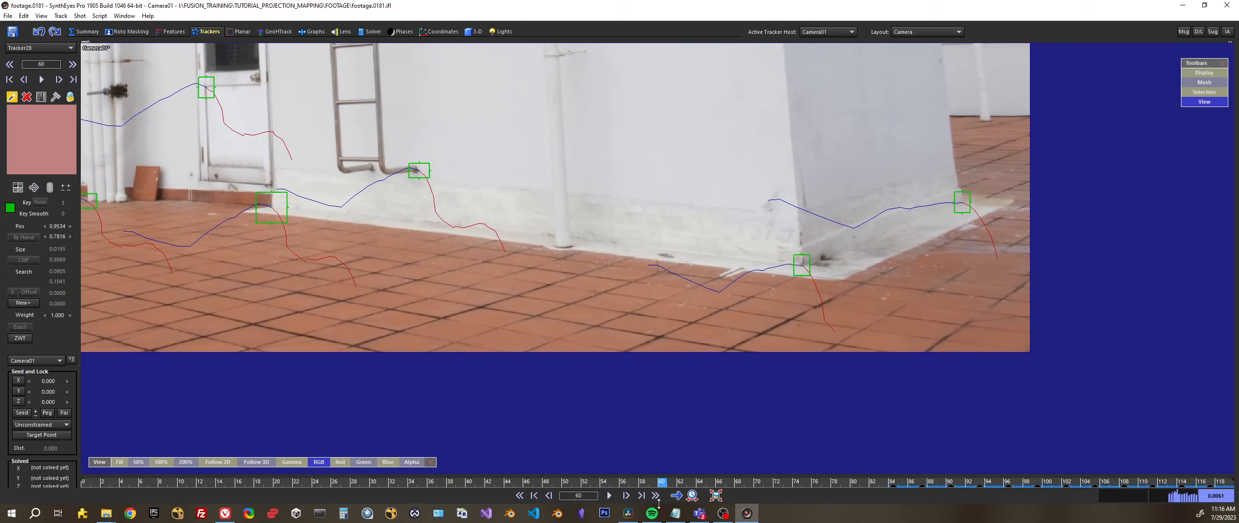
ctrl+click(961, 193)
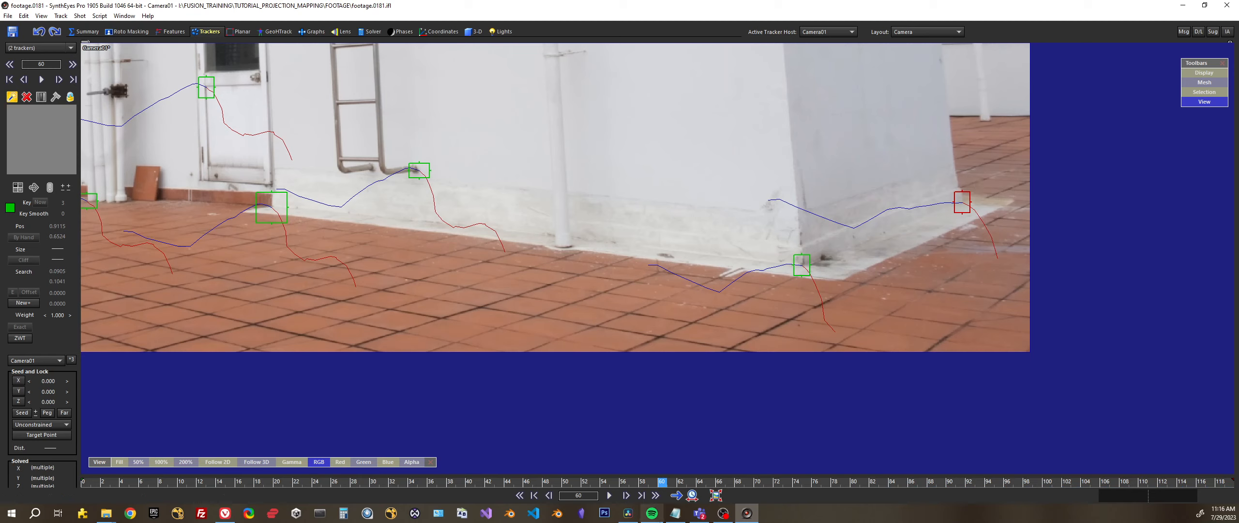
drag(808, 483, 634, 483)
click(939, 202)
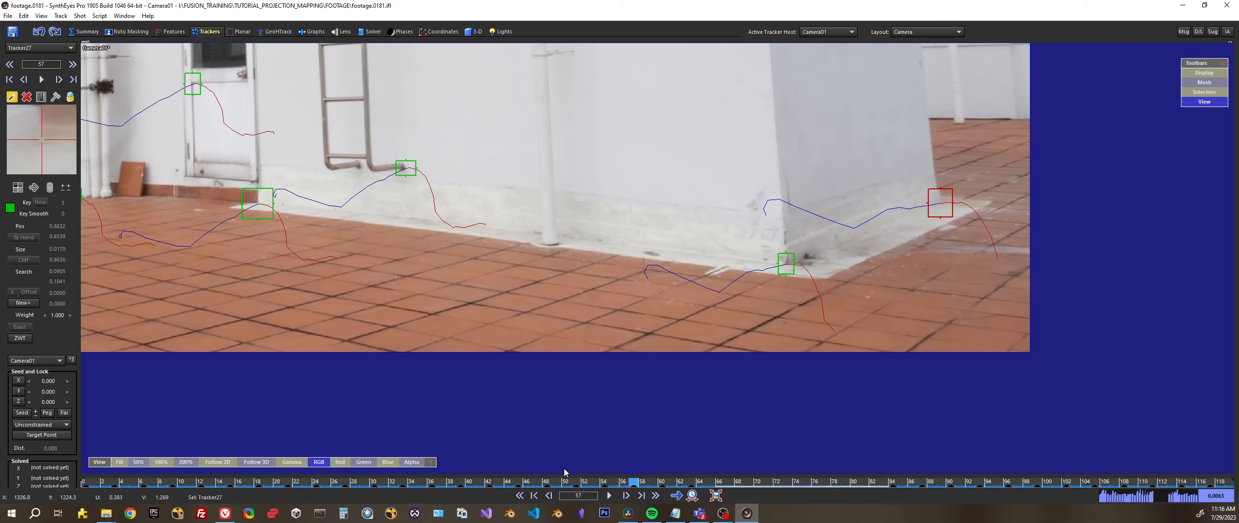
drag(869, 481, 796, 482)
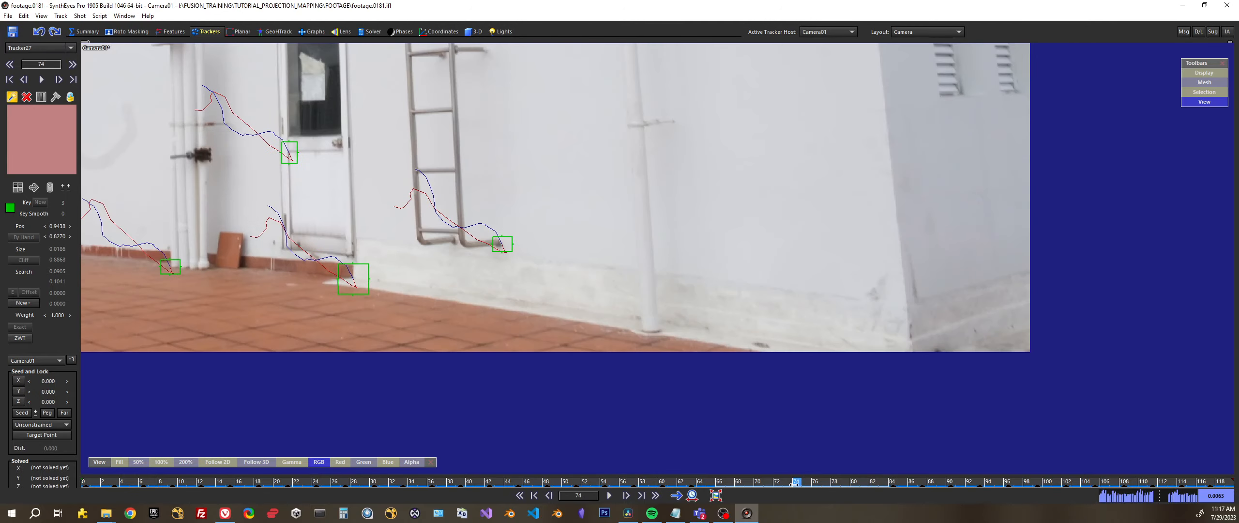
Step: Return to frame 0, advance to frame 28 and place a tracker on the distant apartment building's facade, at about U -0.907, V 0.197
scroll(752, 403, down, 3)
mouse_move(697, 356)
middle_down()
mouse_move(724, 321)
mouse_move(702, 345)
middle_up()
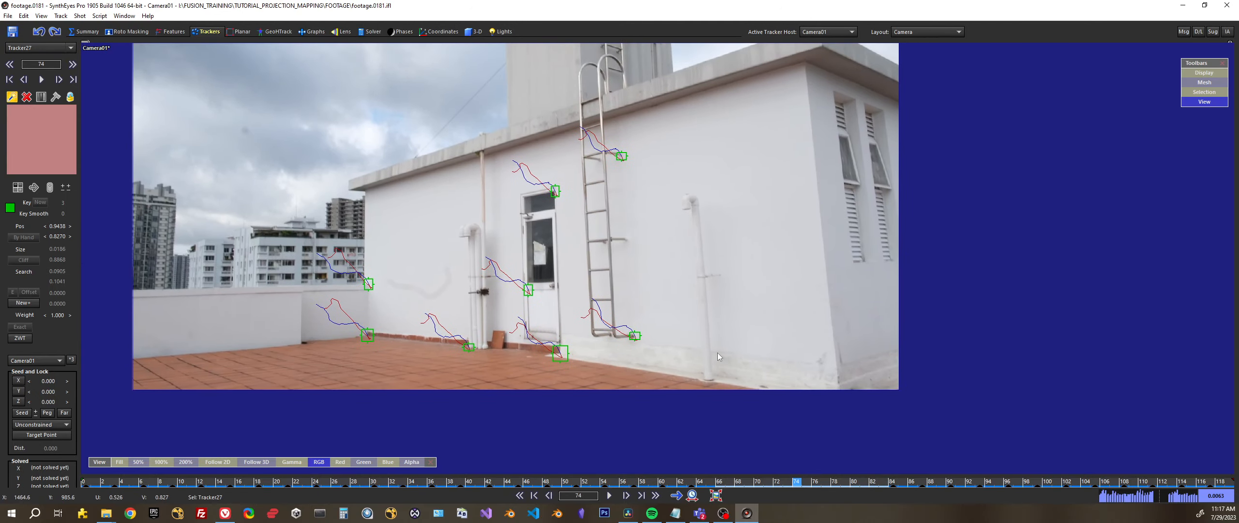
scroll(717, 348, down, 2)
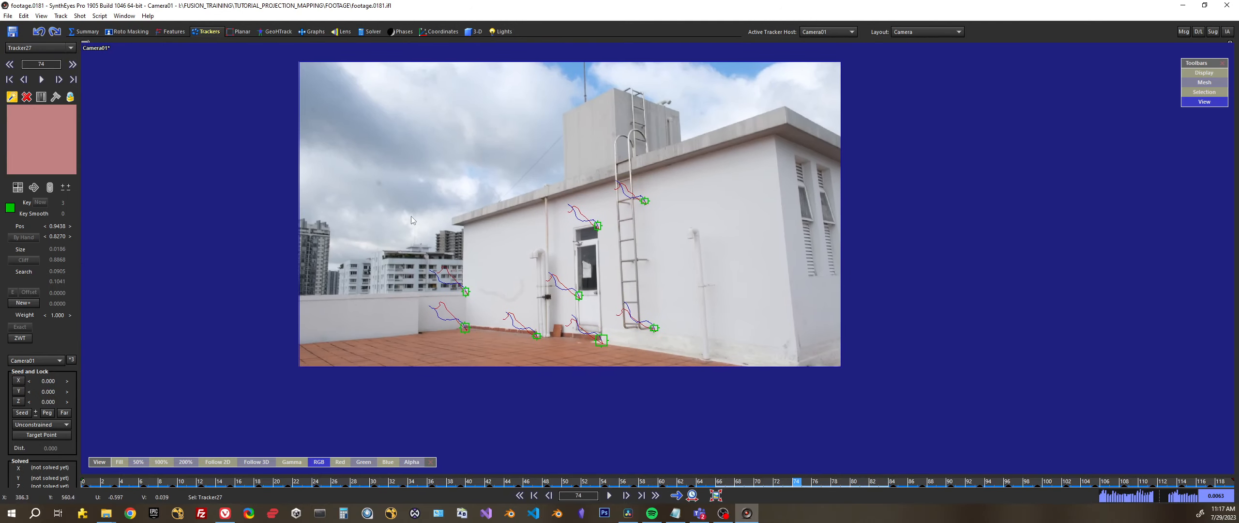
scroll(411, 220, up, 3)
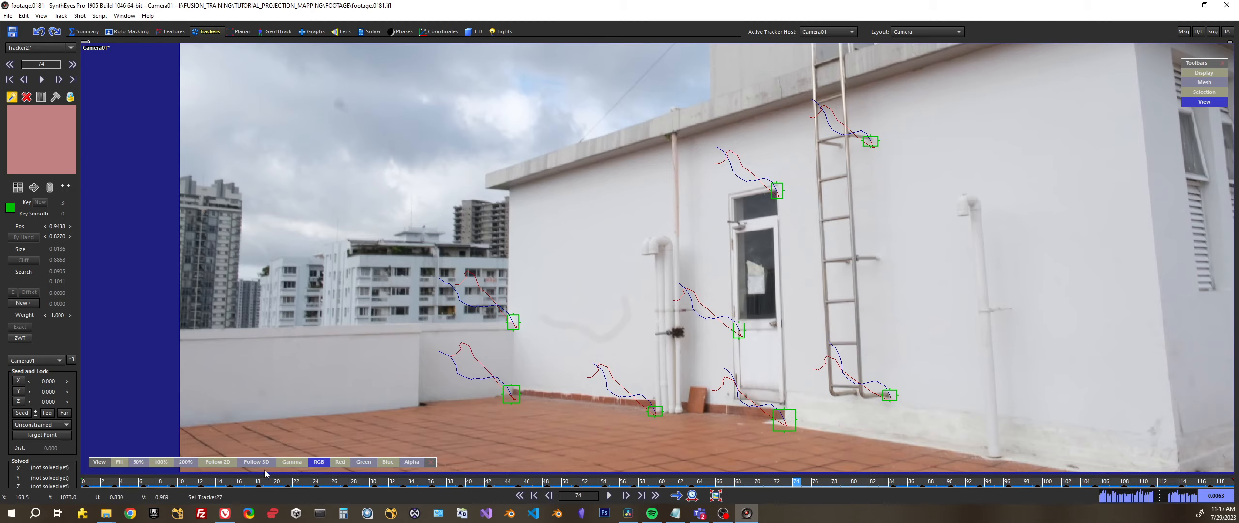
drag(228, 481, 28, 485)
middle_drag(278, 311, 649, 270)
scroll(633, 201, up, 2)
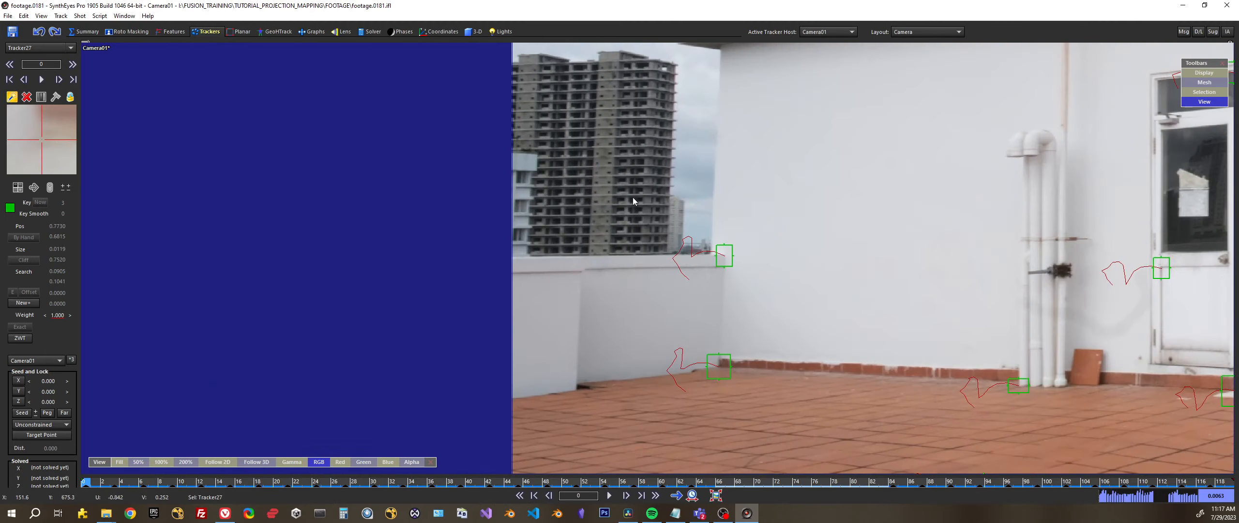
key(d)
key(d)
key(d)
key(d)
key(d)
key(d)
key(d)
key(d)
key(d)
key(d)
key(d)
key(d)
key(d)
key(d)
key(d)
key(d)
key(d)
key(d)
key(d)
key(d)
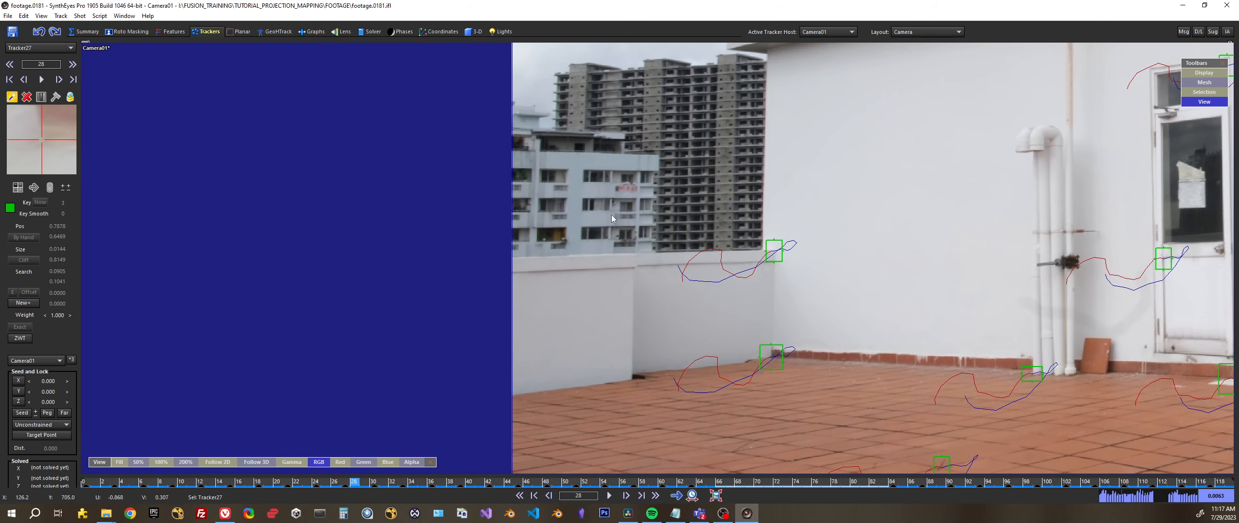
click(583, 170)
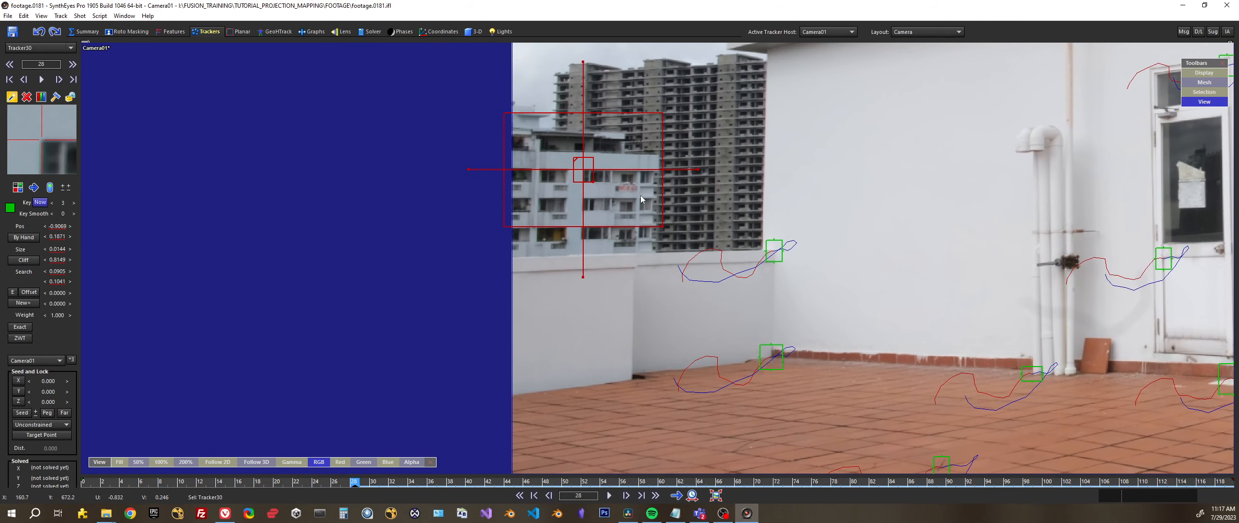
Step: Track the apartment facade tracker forward from frame 28 to frame 41 and lock it
key(d)
key(d)
key(d)
key(d)
key(d)
key(d)
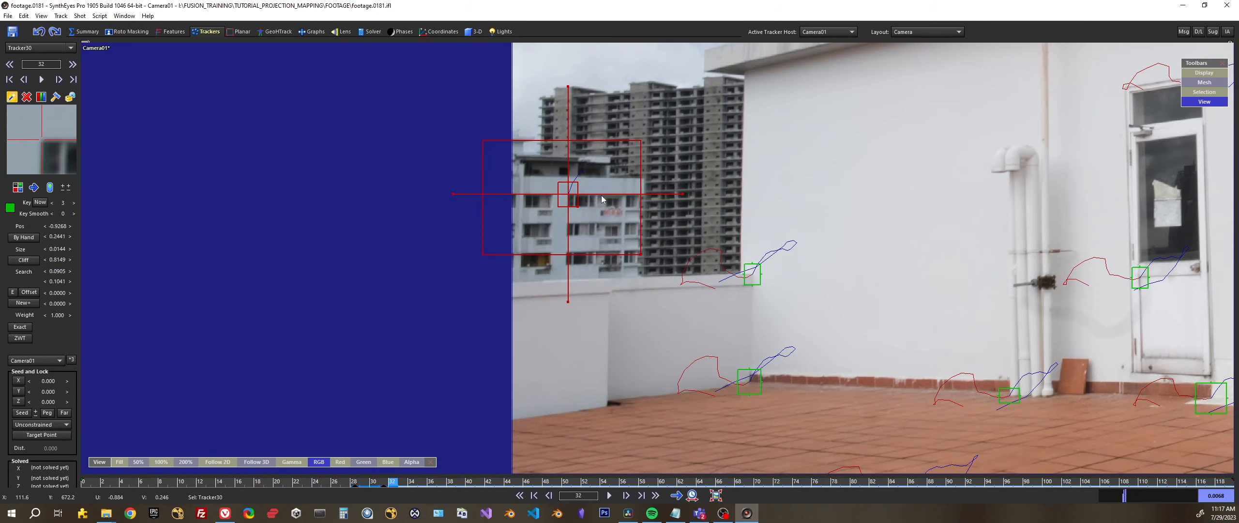
key(d)
key(d)
key(d)
key(d)
key(d)
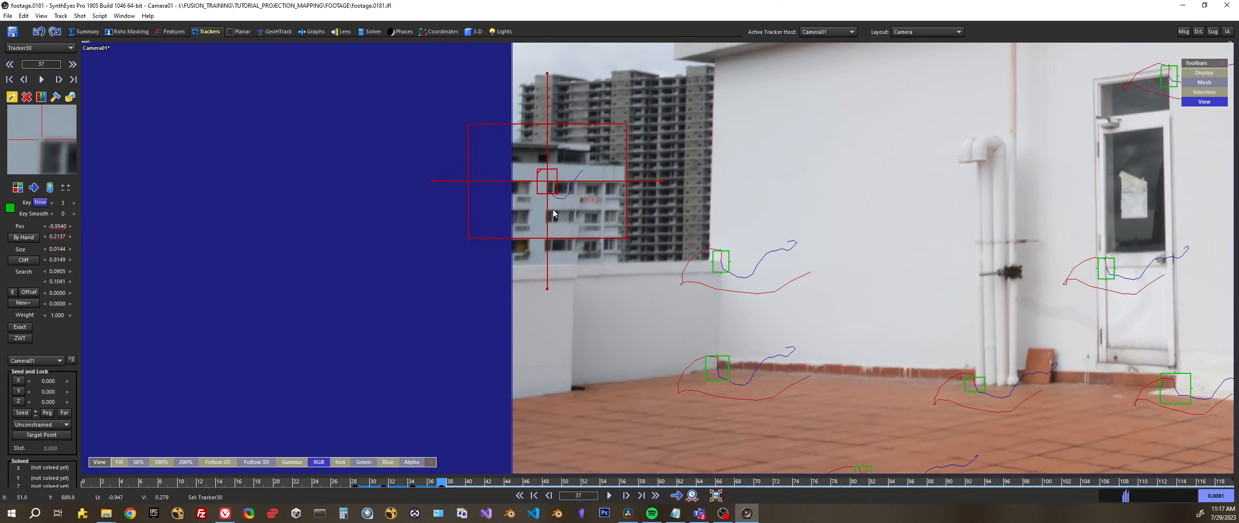
key(d)
key(d)
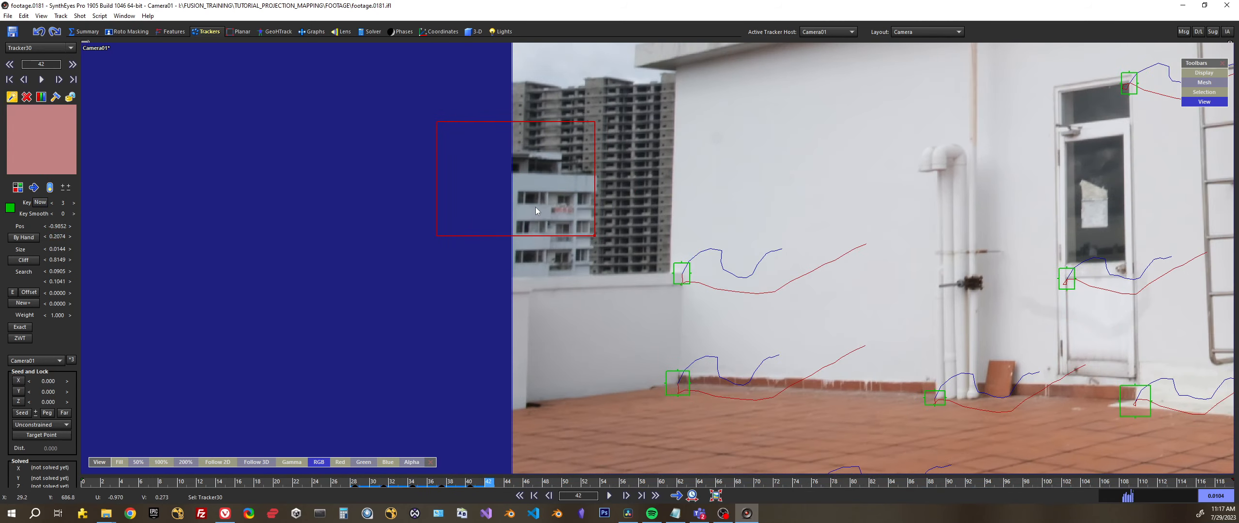
right_click(524, 179)
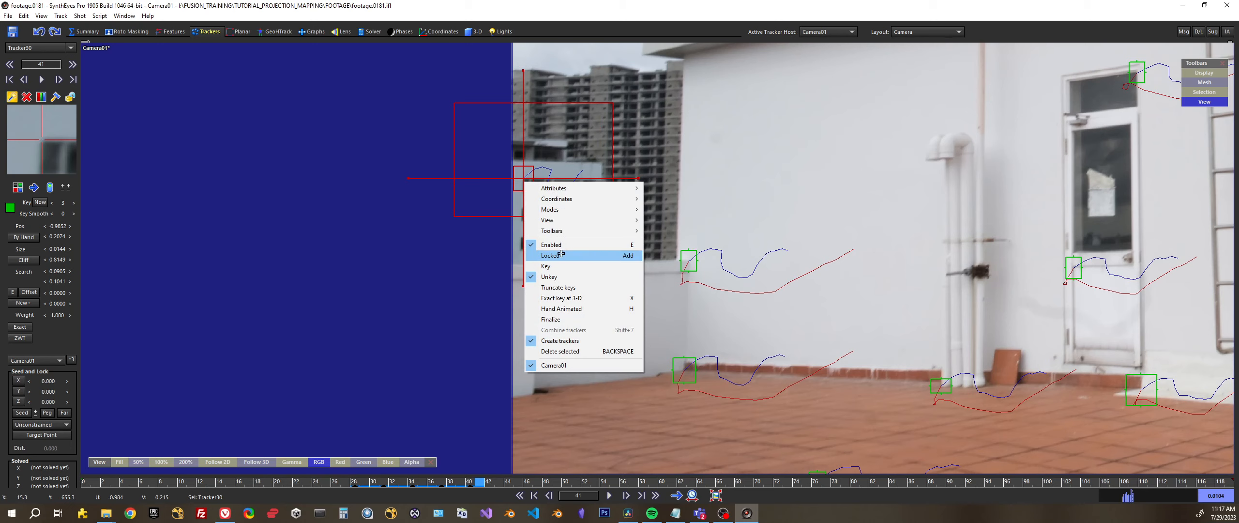
click(560, 254)
Step: Advance to frame 46 and place a second tracker on the same apartment facade feature, at about U -0.957
scroll(726, 227, down, 3)
middle_drag(974, 141, 839, 171)
key(d)
key(d)
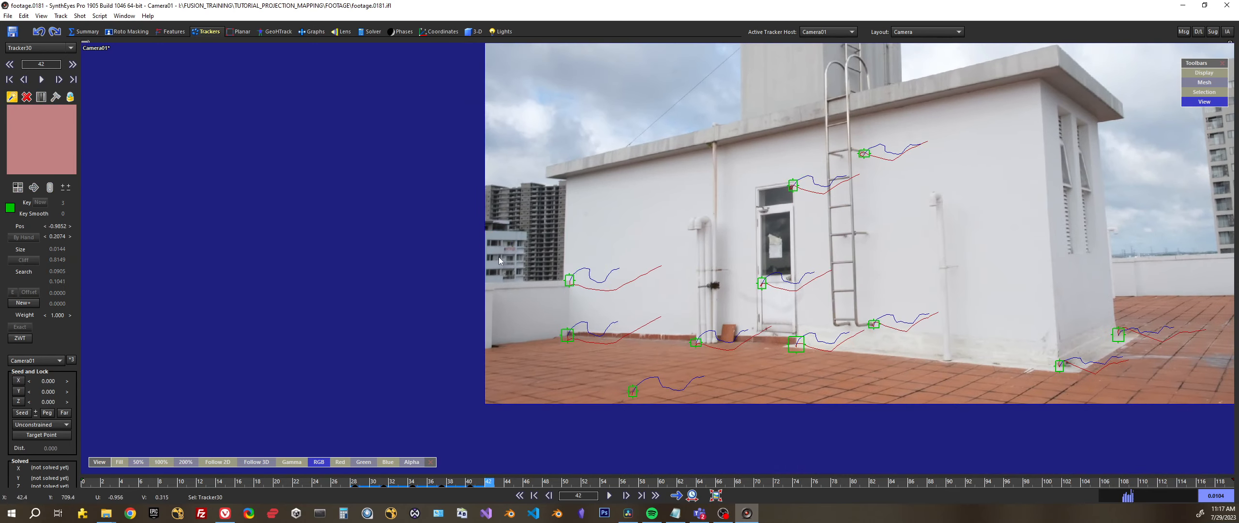
scroll(493, 257, up, 3)
key(d)
key(d)
key(d)
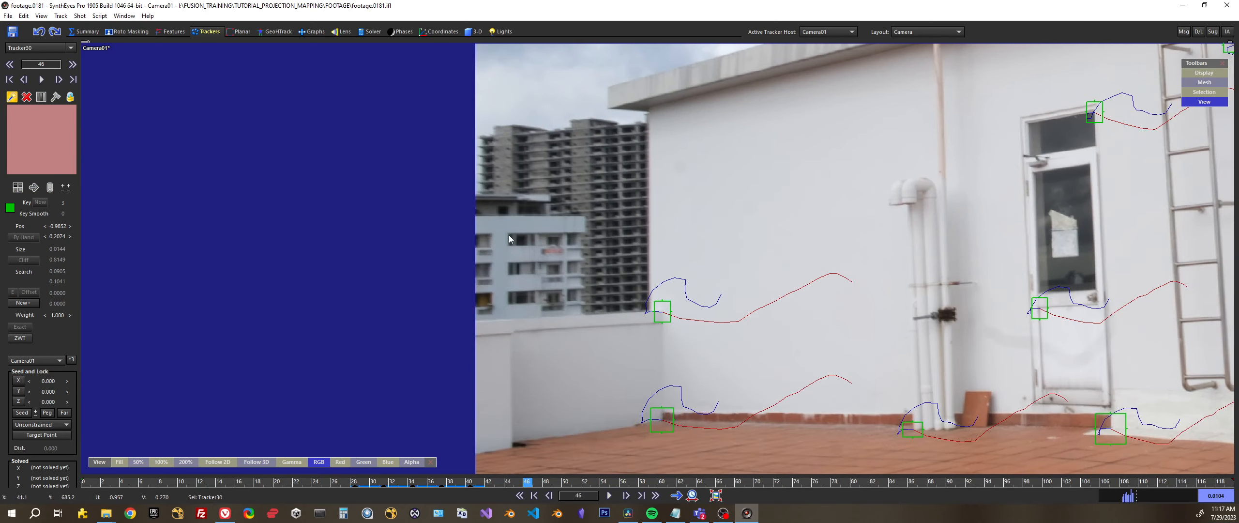
click(509, 233)
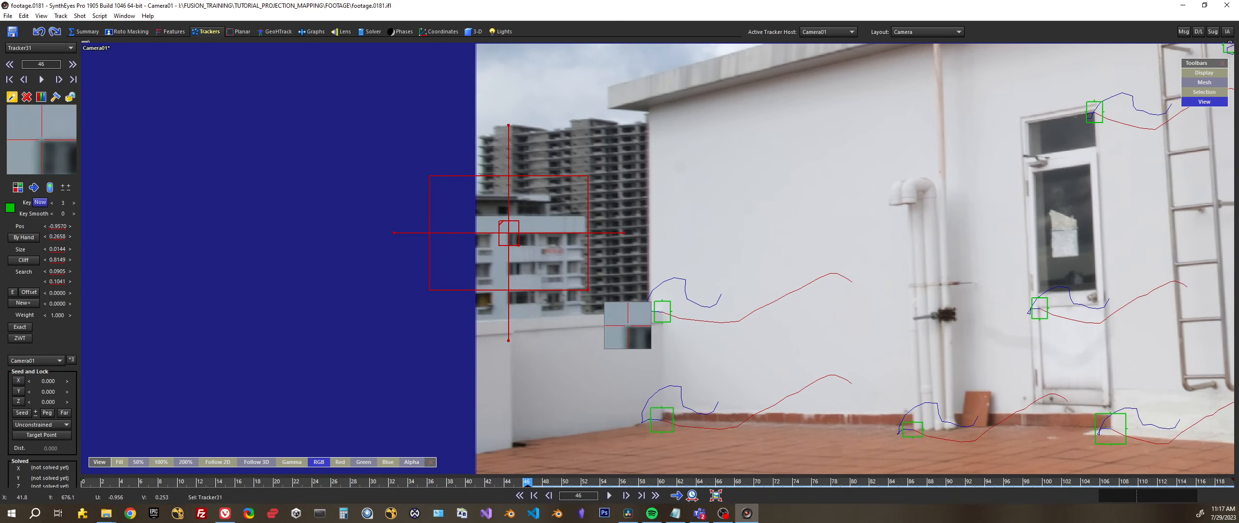
Step: Track the second facade tracker forward from frame 46 to the last frame, 119, and lock it
key(d)
key(d)
key(d)
key(d)
key(d)
key(d)
key(d)
key(d)
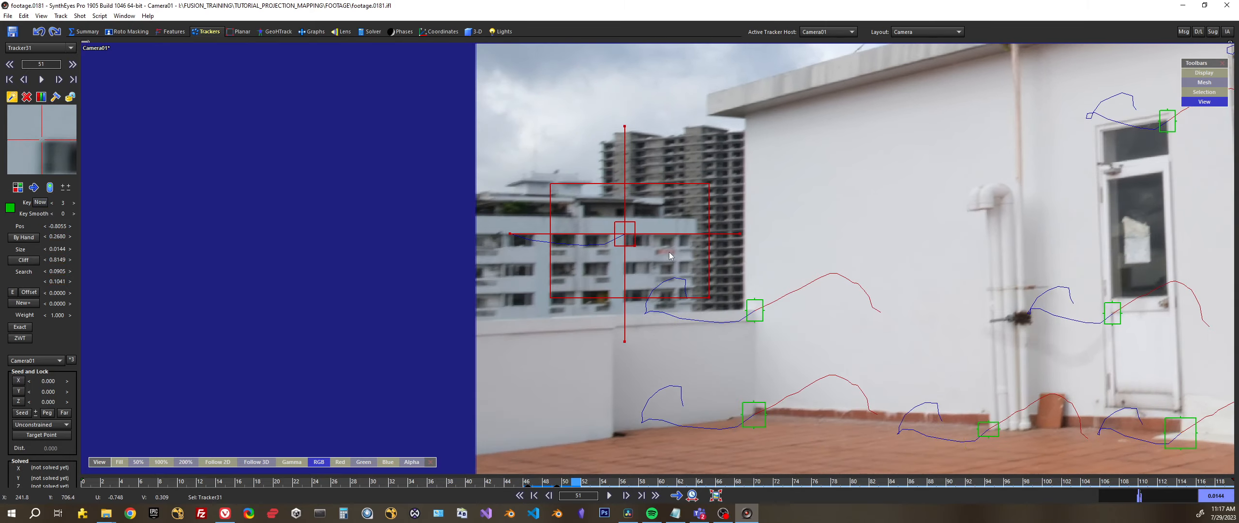
key(d)
key(d)
key(d)
key(d)
key(d)
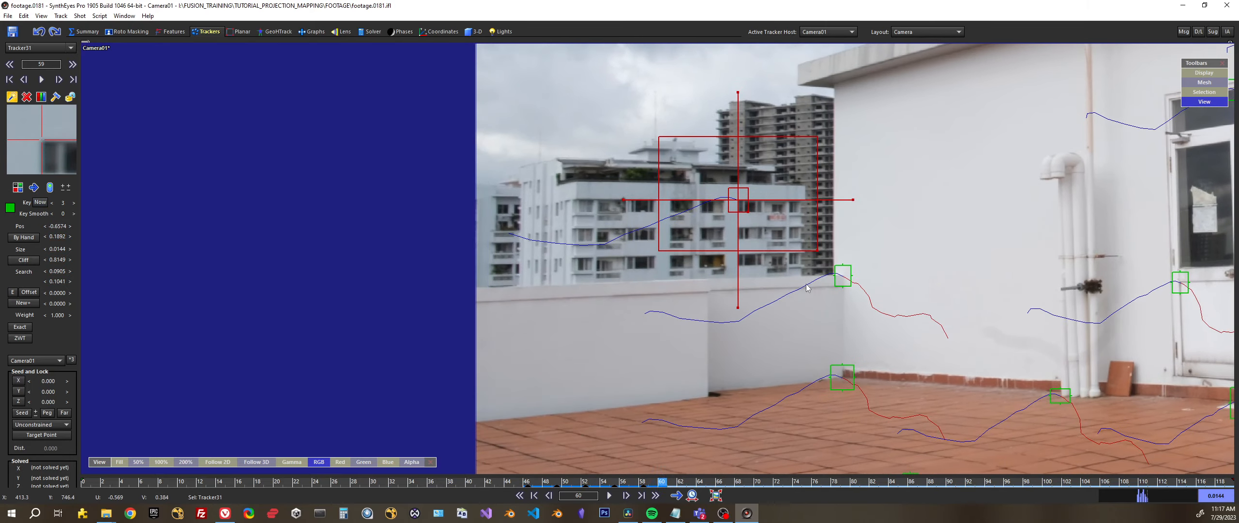
key(d)
key(d)
key(d)
key(d)
key(d)
key(d)
key(d)
key(d)
key(d)
key(d)
key(d)
key(d)
key(d)
key(d)
key(d)
key(d)
key(d)
key(d)
key(d)
key(d)
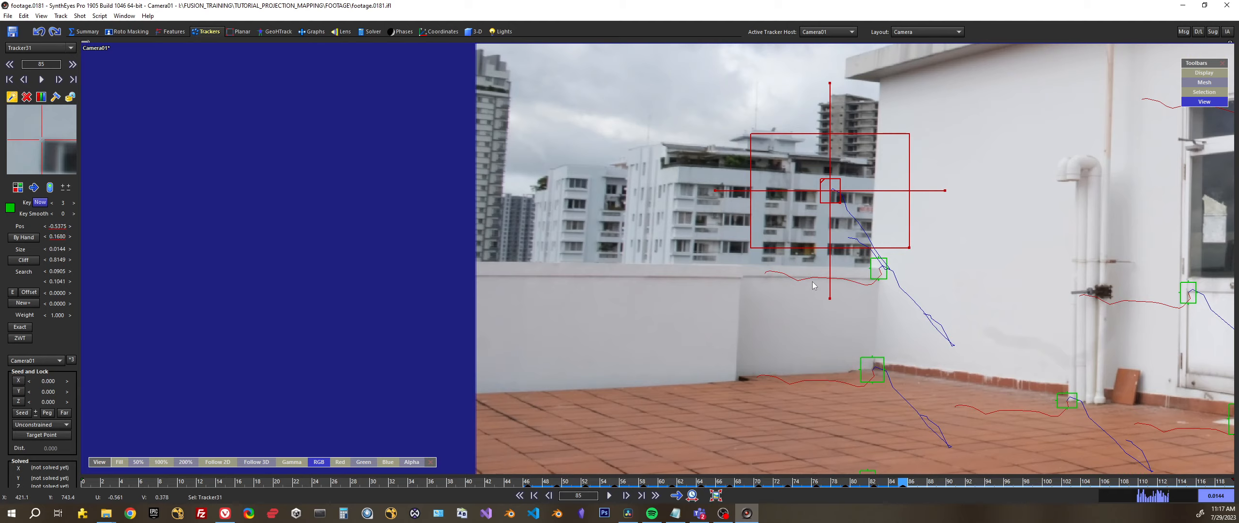
key(d)
key(d)
key(d)
key(d)
key(d)
key(d)
key(d)
key(d)
key(d)
key(d)
key(d)
key(d)
key(d)
key(d)
key(d)
key(d)
key(d)
key(d)
key(d)
key(d)
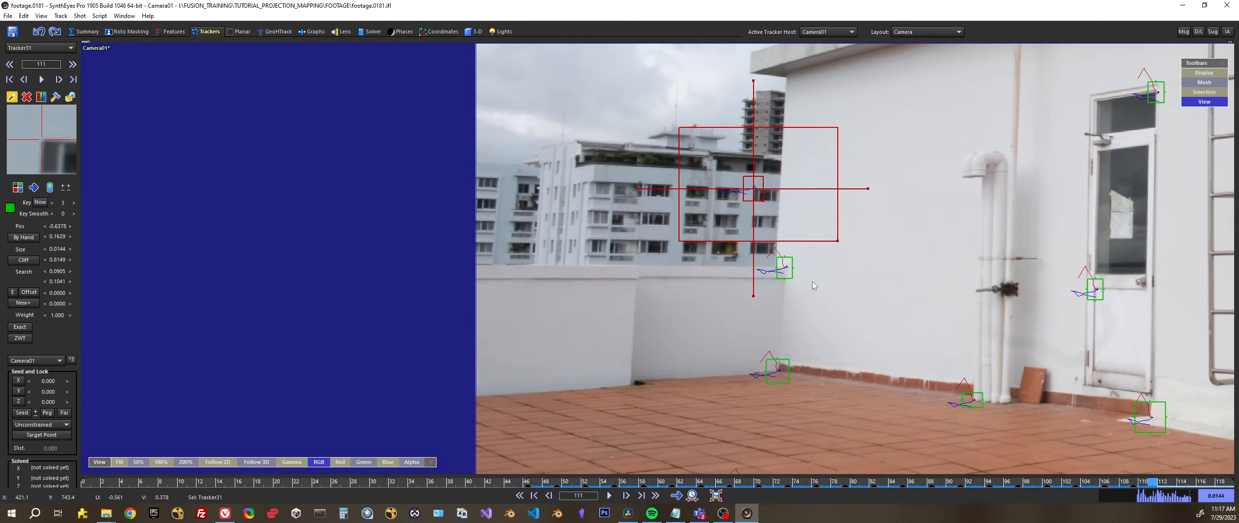
key(d)
key(d)
key(d)
key(d)
key(d)
key(d)
key(d)
key(d)
right_click(781, 271)
click(781, 258)
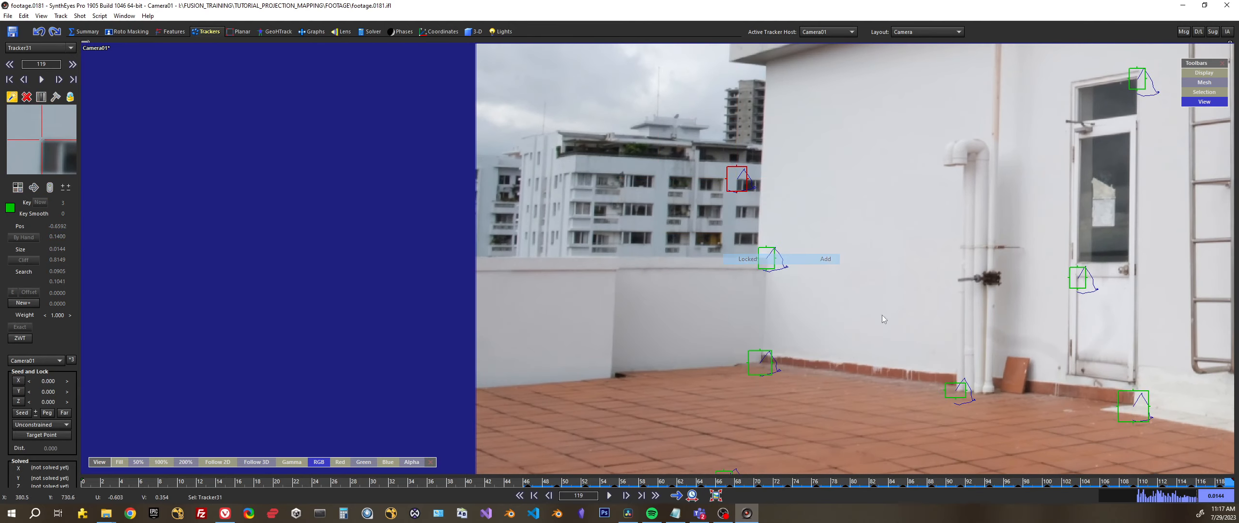
Step: Go back to frame 29, add the first facade tracker to the selection and combine the two trackers
drag(1150, 480, 367, 494)
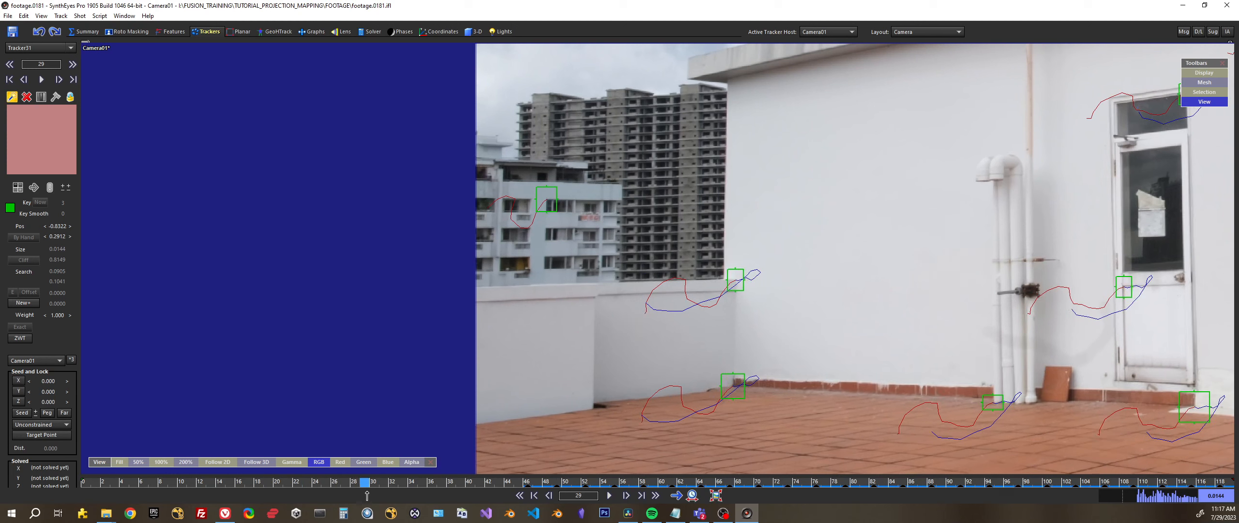
shift+click(555, 187)
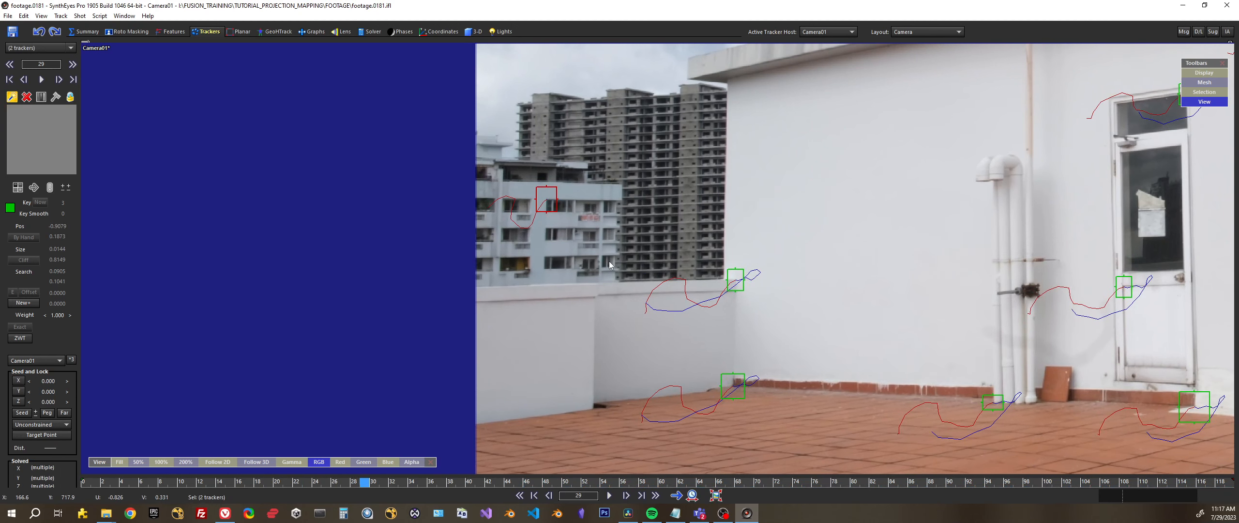
key(shift+7)
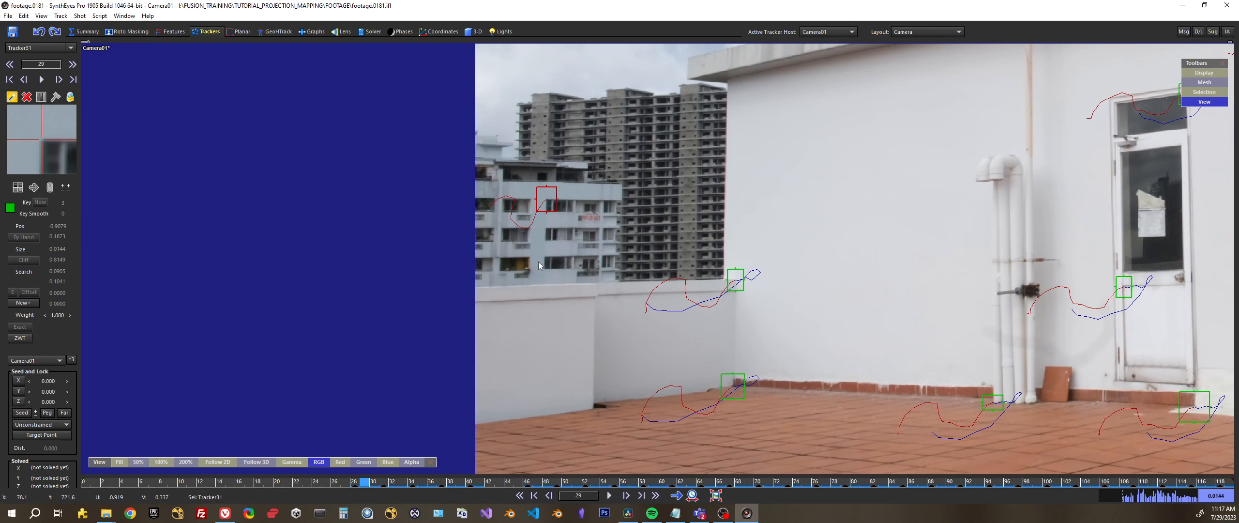
Step: Delete the stray tracker placed off the image, go to frame 24 and place a tracker on the apartment building's lower window corner
click(291, 479)
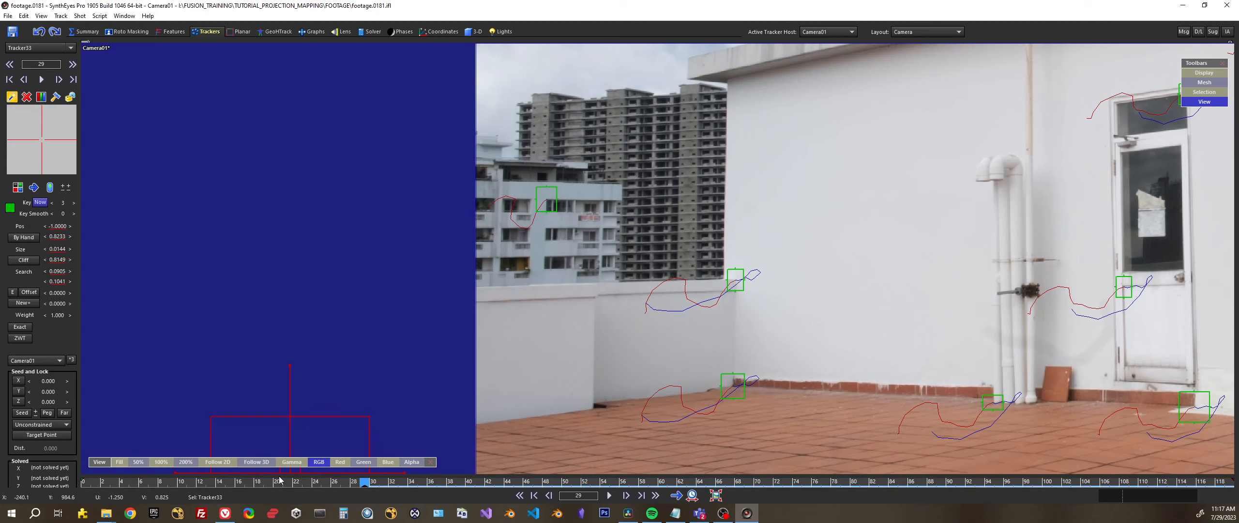
key(Delete)
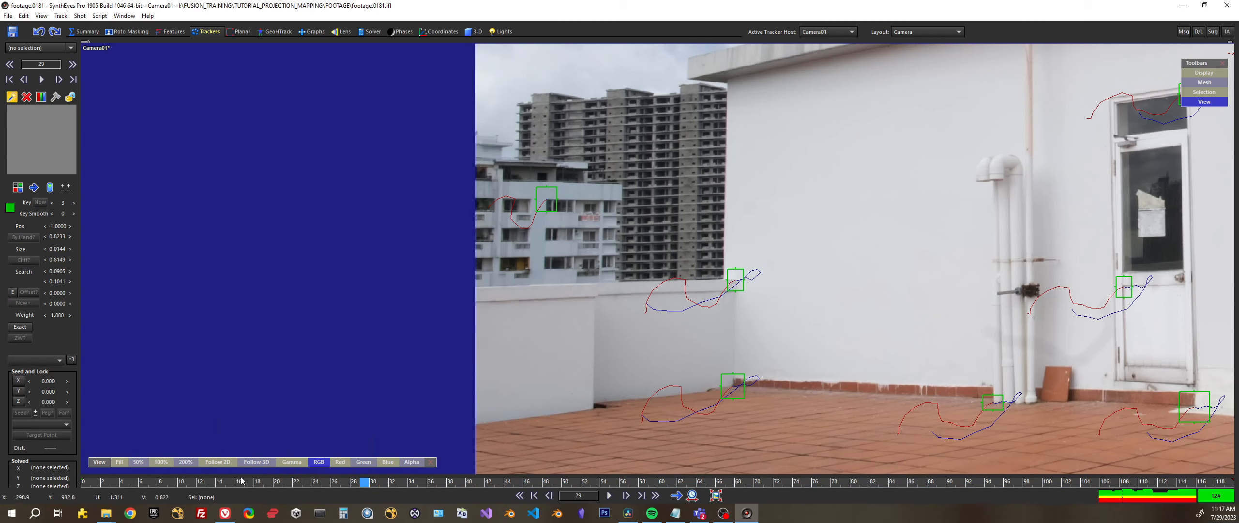
drag(241, 481, 313, 471)
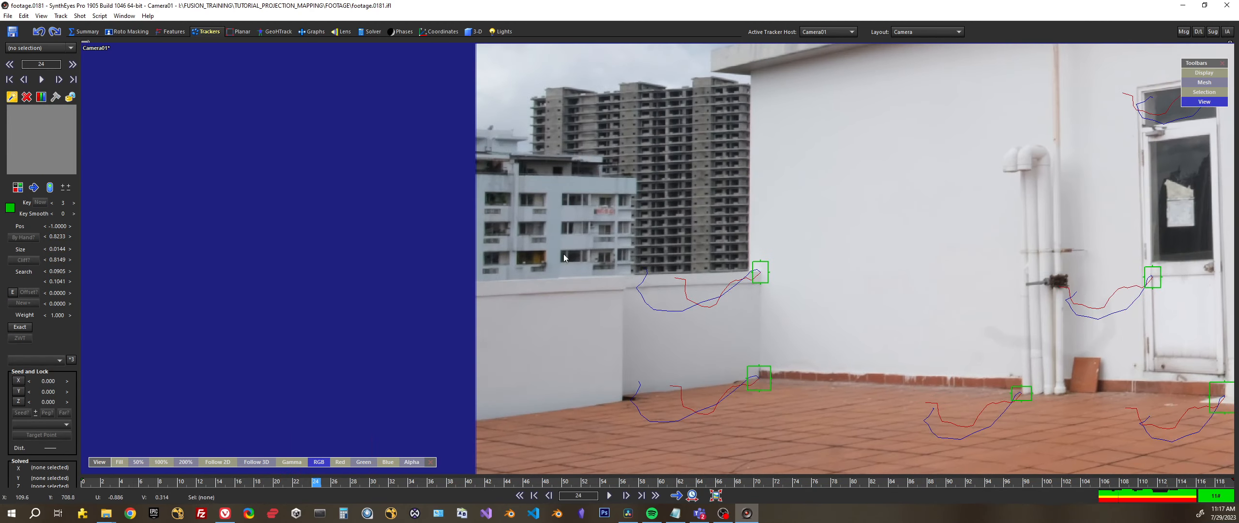
drag(563, 254, 561, 250)
Step: Track the lower window tracker forward from frame 24 to frame 34
key(d)
key(d)
key(d)
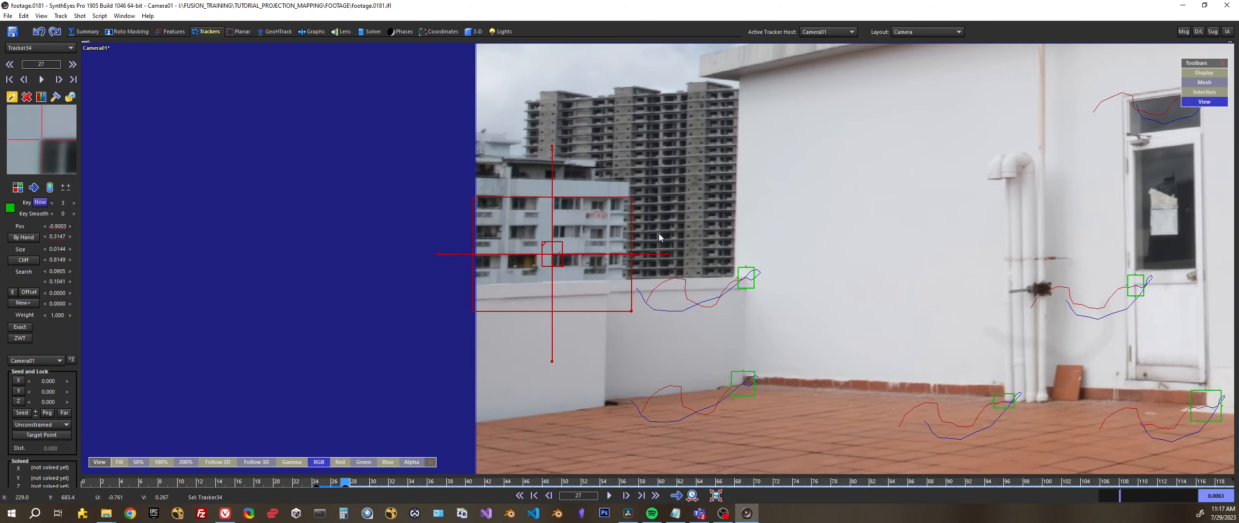
key(d)
key(d)
key(d)
key(d)
key(d)
key(d)
key(d)
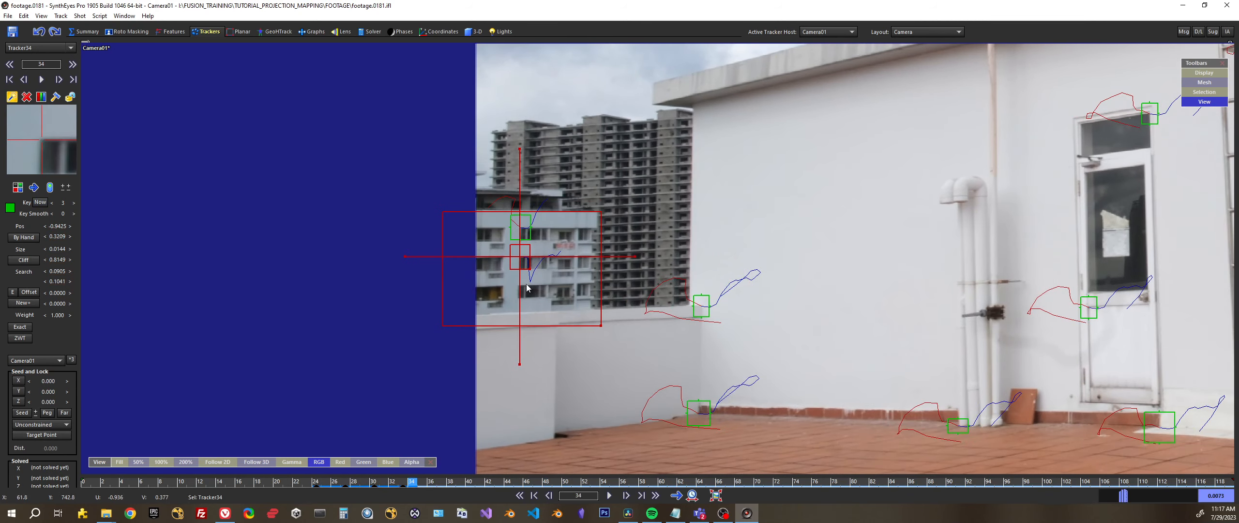
Step: Step back to frame 32 and truncate the lower window tracker's keys from there
key(s)
key(s)
right_click(543, 279)
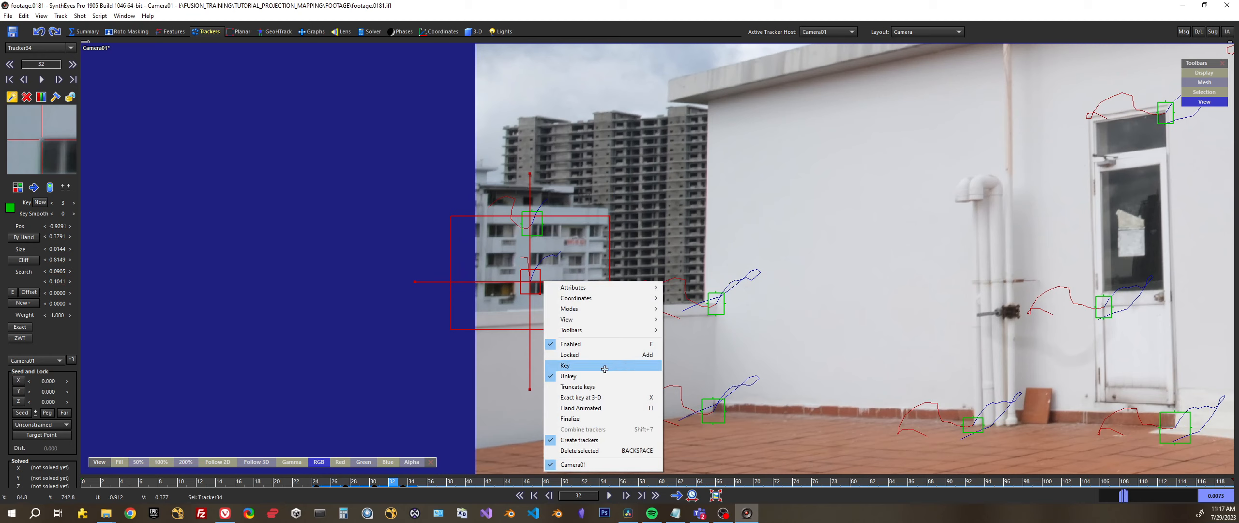
click(599, 387)
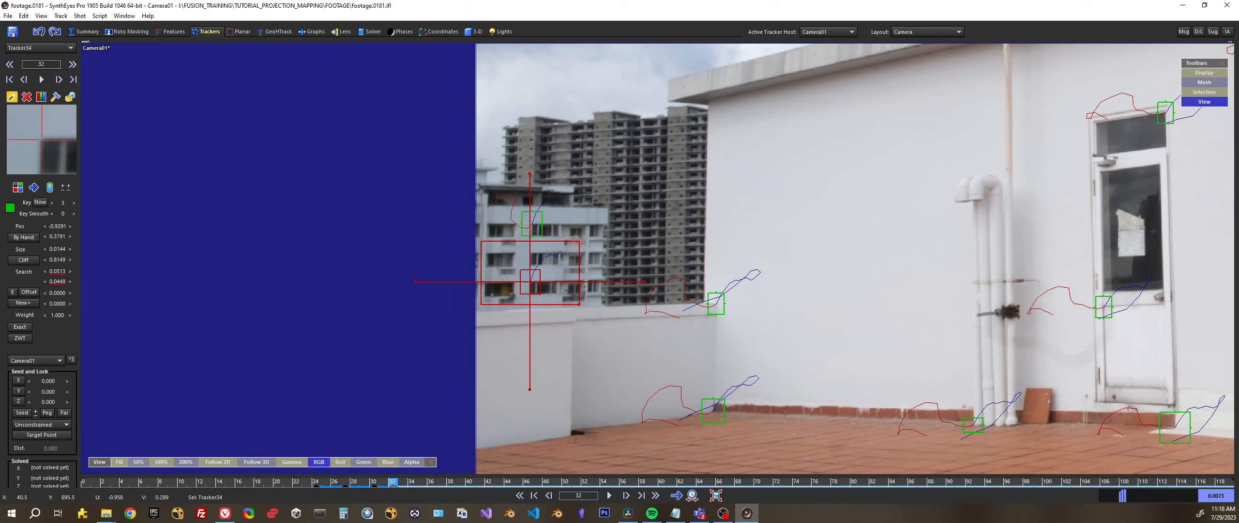
Step: Track the lower window tracker forward again from frame 32 to frame 40
key(d)
key(d)
key(d)
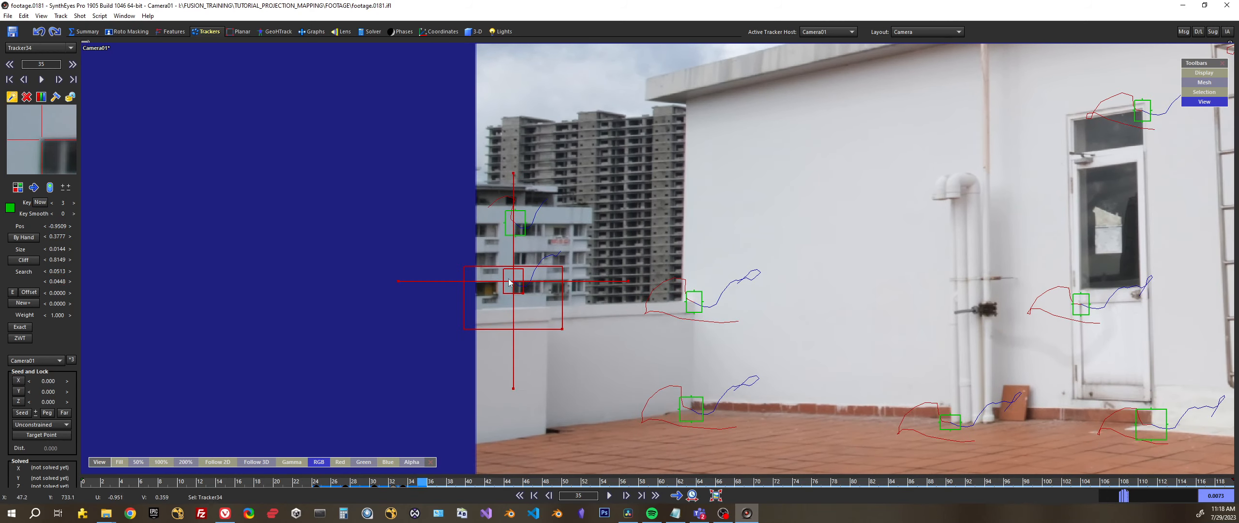
key(d)
key(d)
key(d)
key(d)
key(d)
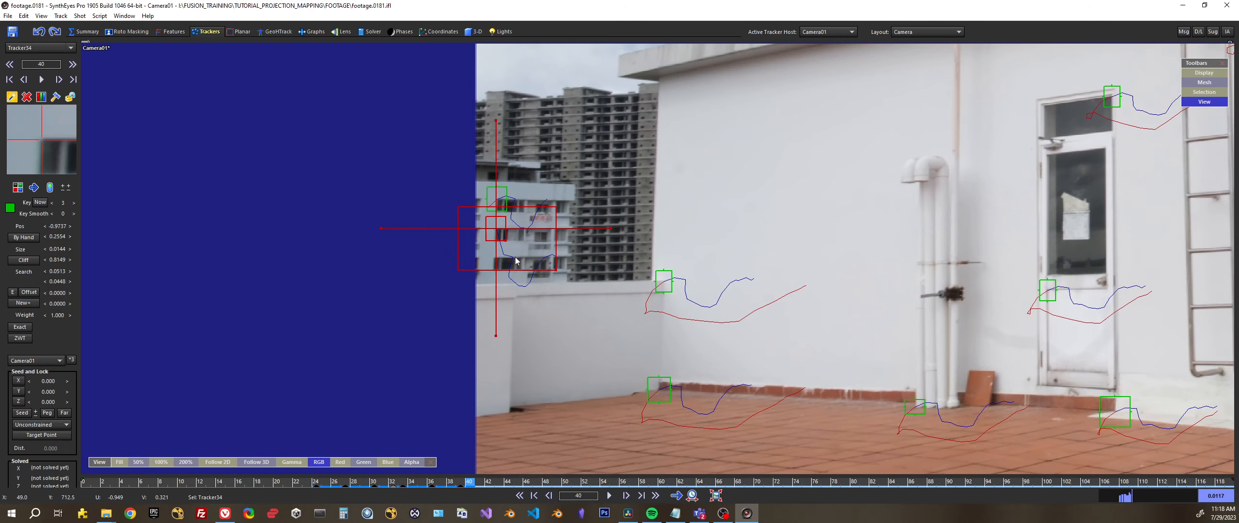
Step: Step back to frame 39, truncate the lower window tracker's remaining keys and lock it
key(s)
right_click(495, 252)
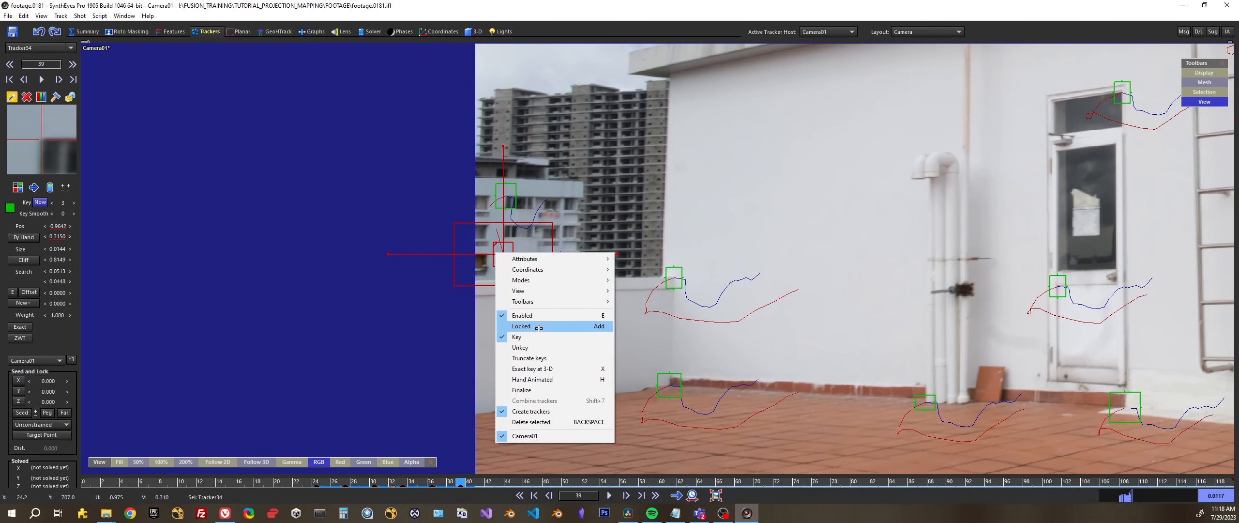
click(544, 358)
right_click(503, 258)
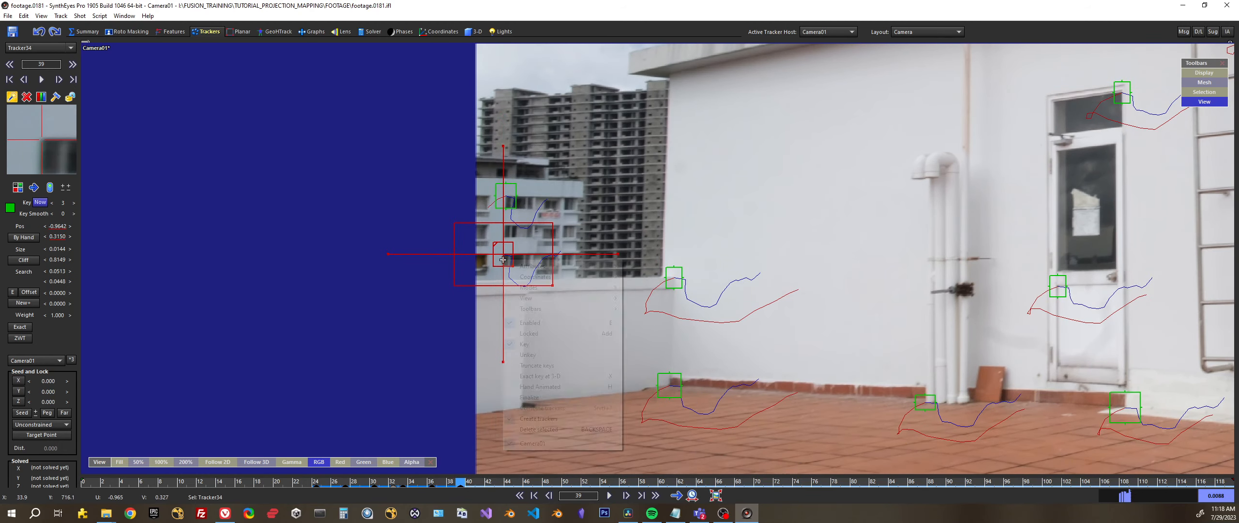
click(543, 333)
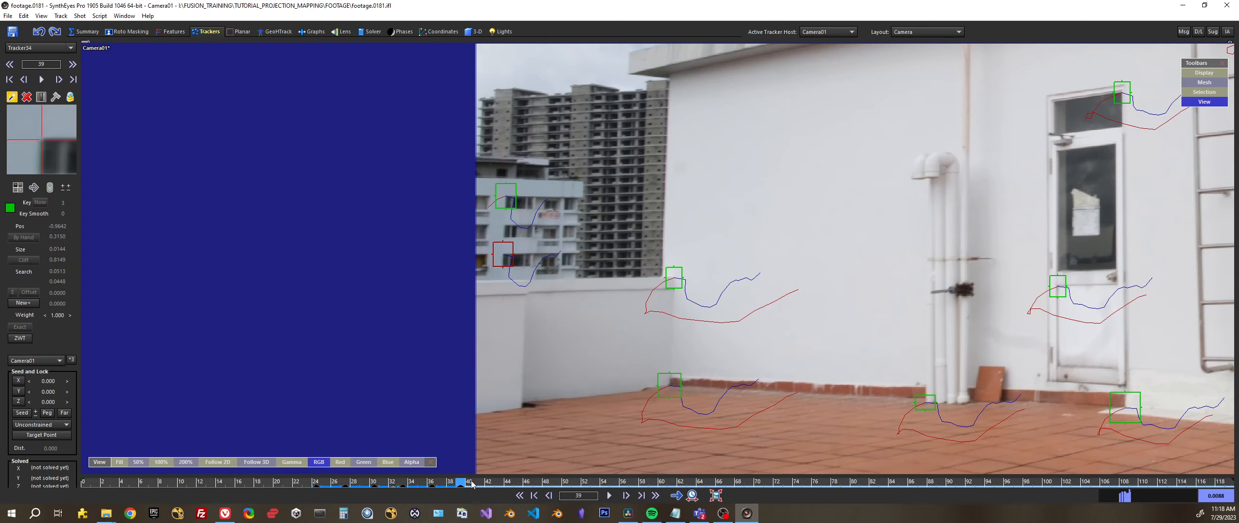
Step: Move to about frame 53, place a tracker on the distant building's lower window and track it forward to frame 60
drag(472, 483, 594, 482)
drag(667, 268, 666, 272)
key(d)
key(d)
key(d)
key(d)
key(d)
key(d)
key(d)
key(d)
key(d)
key(d)
key(d)
key(d)
key(d)
key(d)
key(d)
key(d)
key(d)
key(d)
key(d)
key(d)
key(d)
key(d)
key(d)
key(d)
key(d)
key(d)
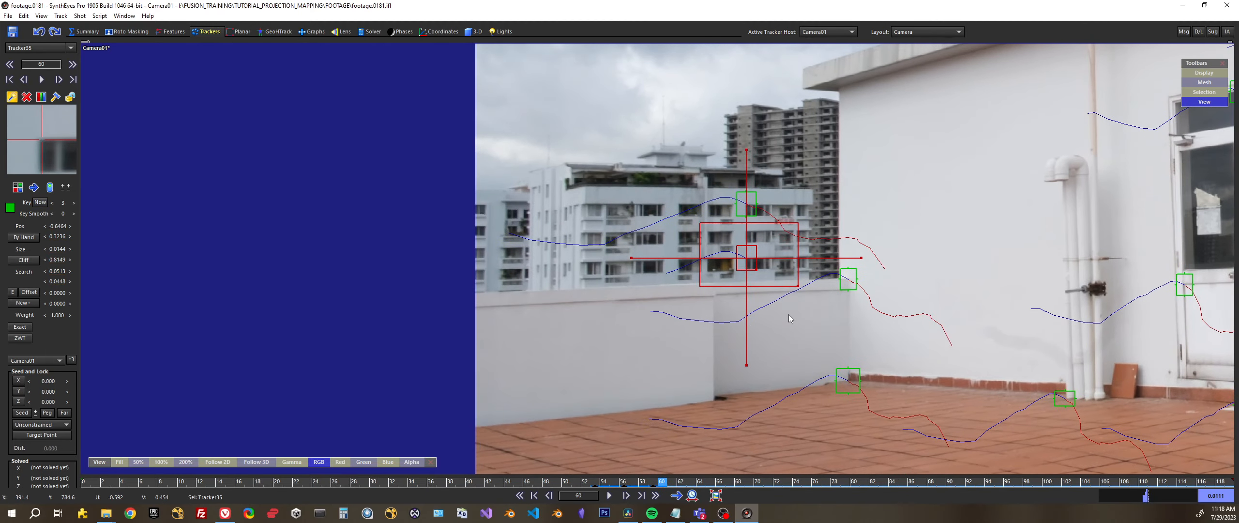
Step: Track the new lower window tracker forward from frame 60 to frame 119 and lock it
key(d)
key(d)
key(d)
key(d)
key(d)
key(d)
key(d)
key(d)
key(d)
key(d)
key(d)
key(d)
key(d)
key(d)
key(d)
key(d)
key(d)
key(d)
key(d)
key(d)
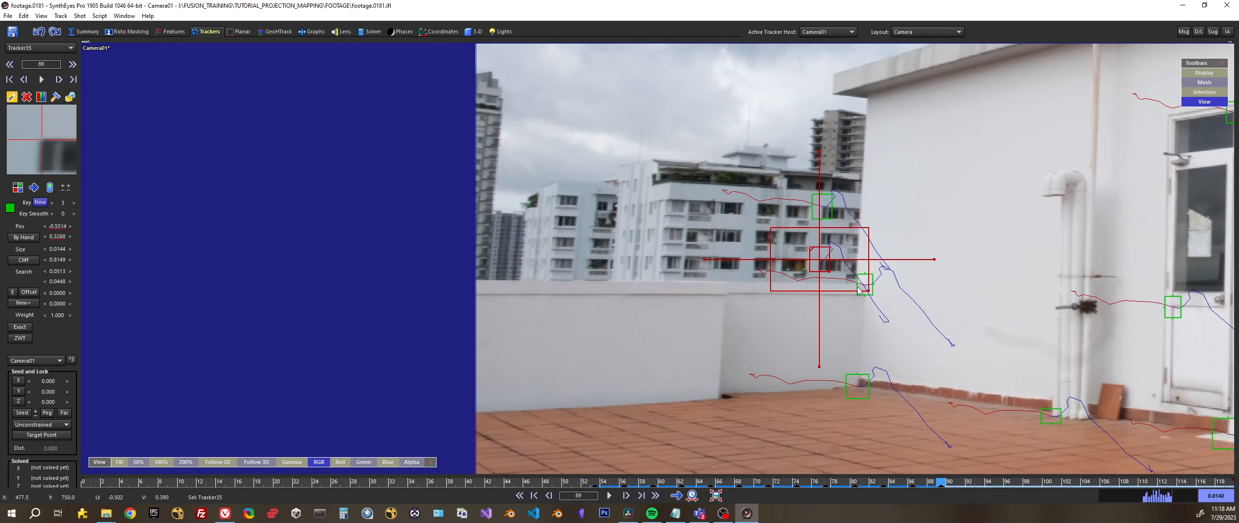
key(d)
key(d)
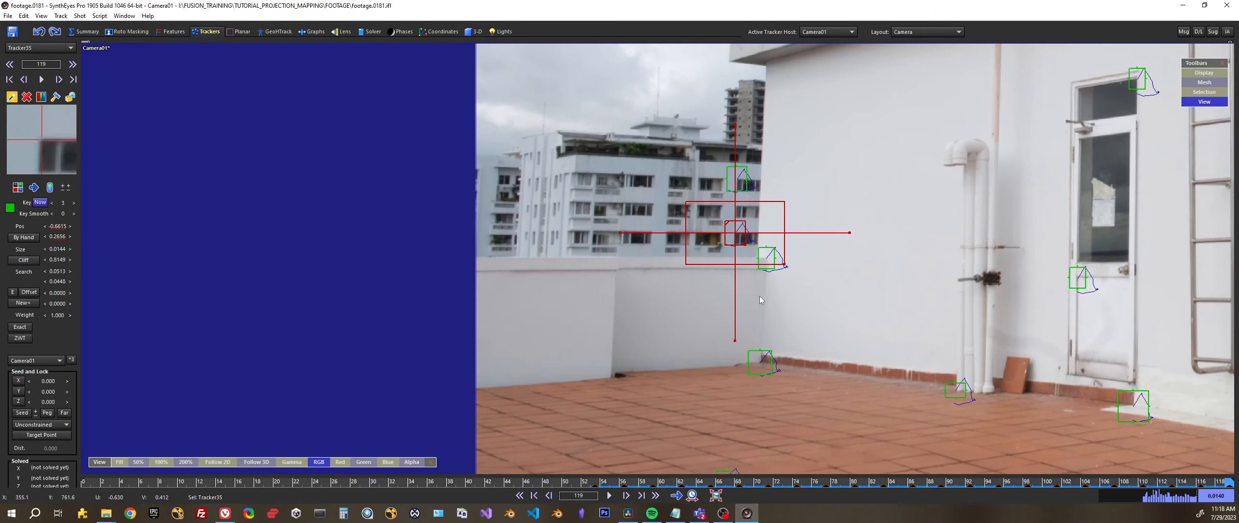
right_click(732, 232)
click(783, 305)
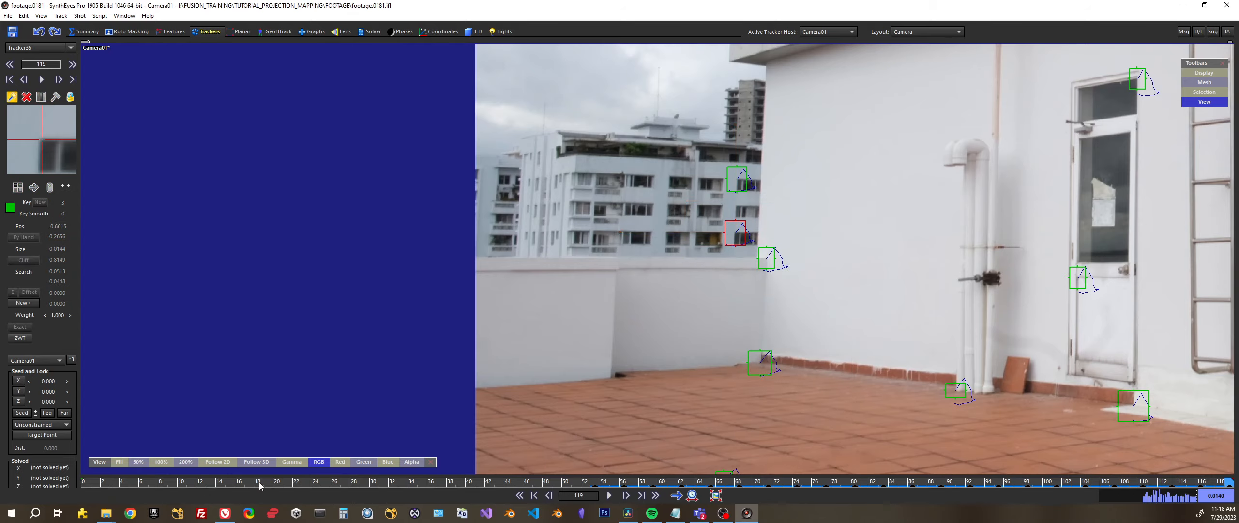
Step: Go back to frame 31 and add the earlier lower window tracker to the selection
drag(770, 479, 380, 490)
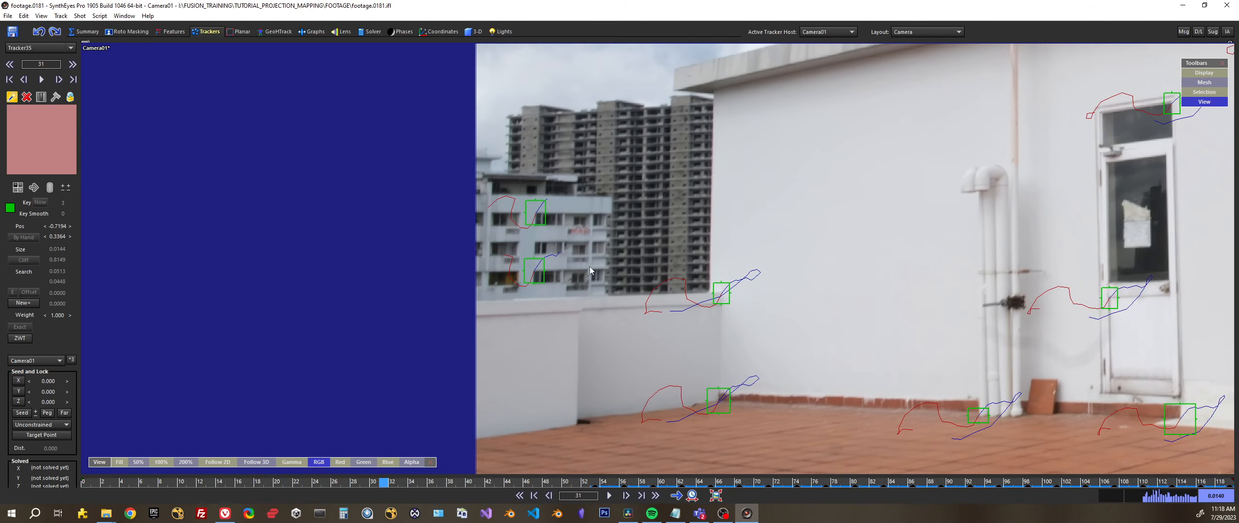
shift+click(542, 258)
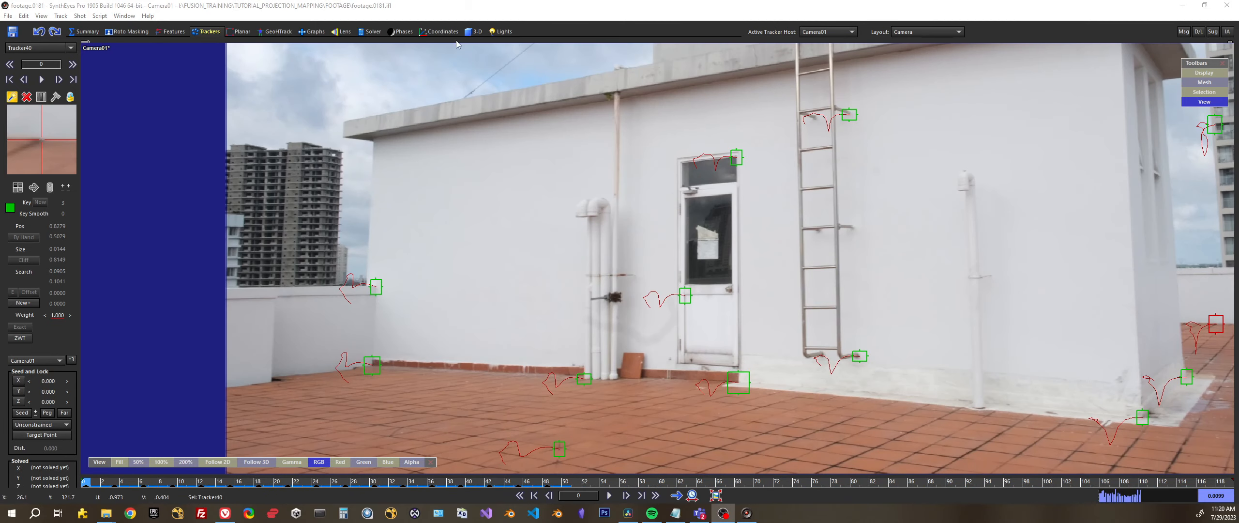
Step: Examine the trackers at the wall's base corner and the ladder's foot, then scrub back to frame 0
middle_drag(625, 217, 495, 143)
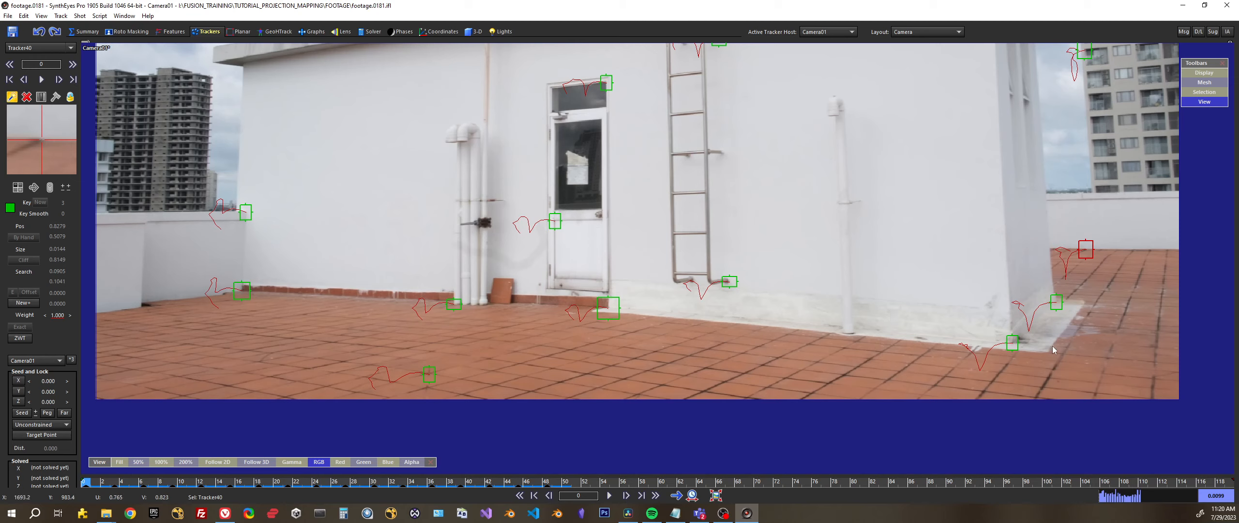
click(1018, 337)
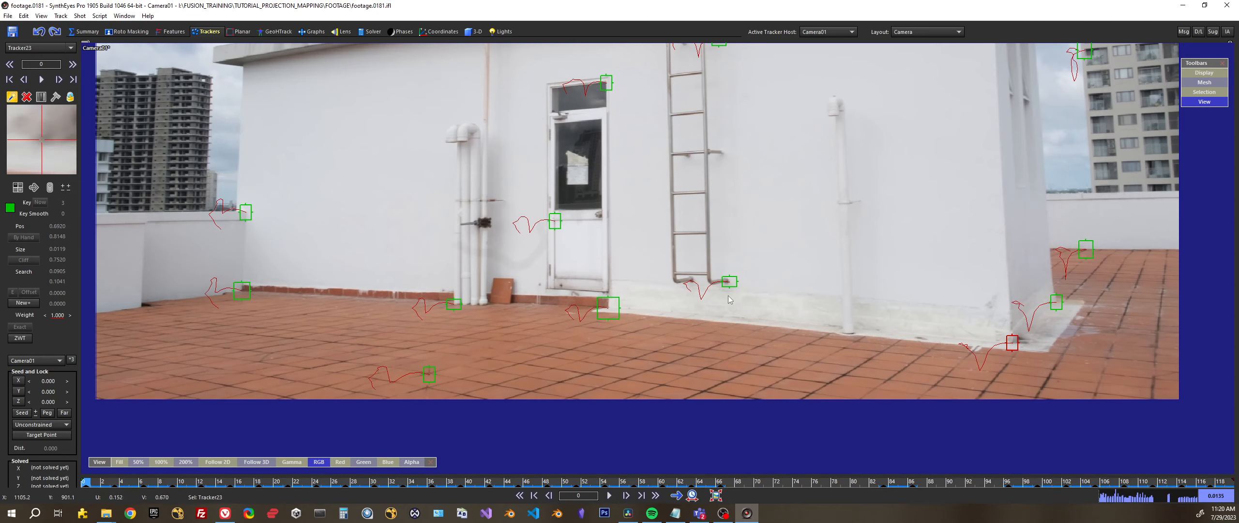
click(730, 279)
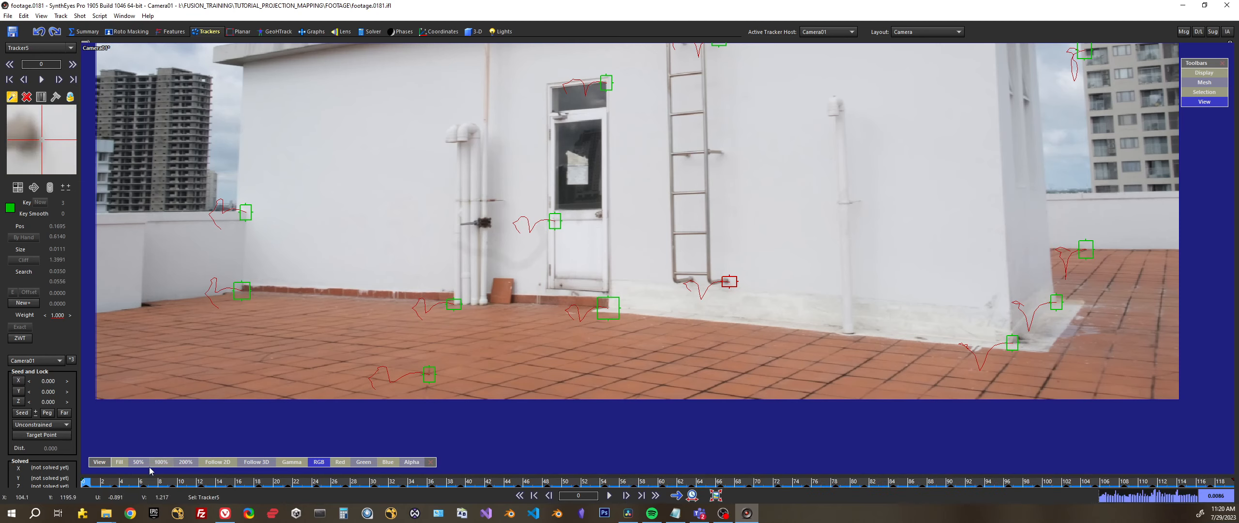
click(160, 483)
drag(160, 484, 77, 468)
Step: Set the weight of the tracker at the ladder's foot to 3
scroll(523, 201, down, 2)
middle_drag(524, 200, 582, 273)
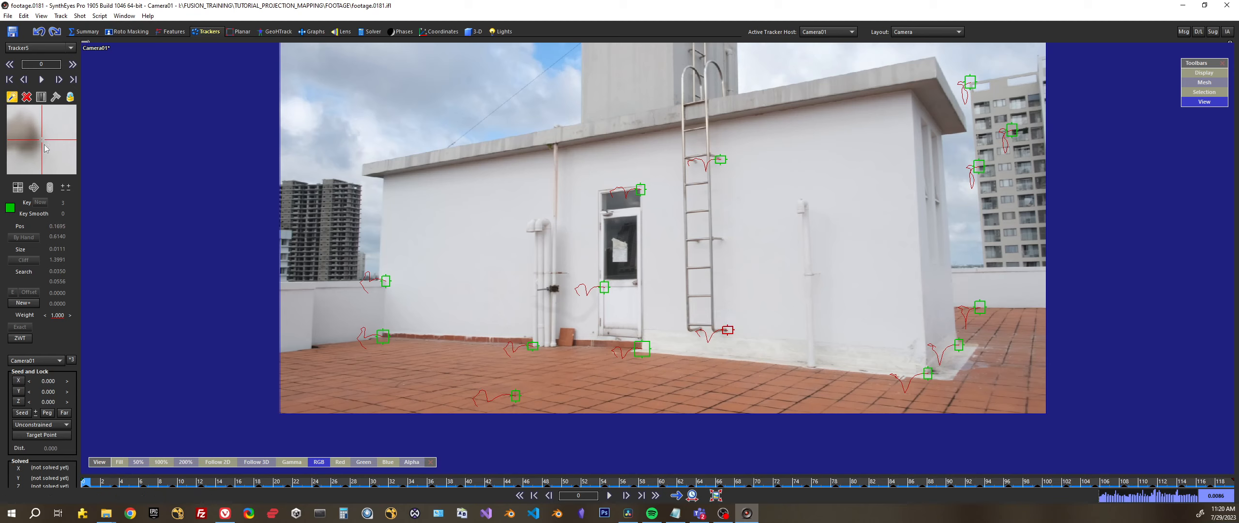
double_click(62, 317)
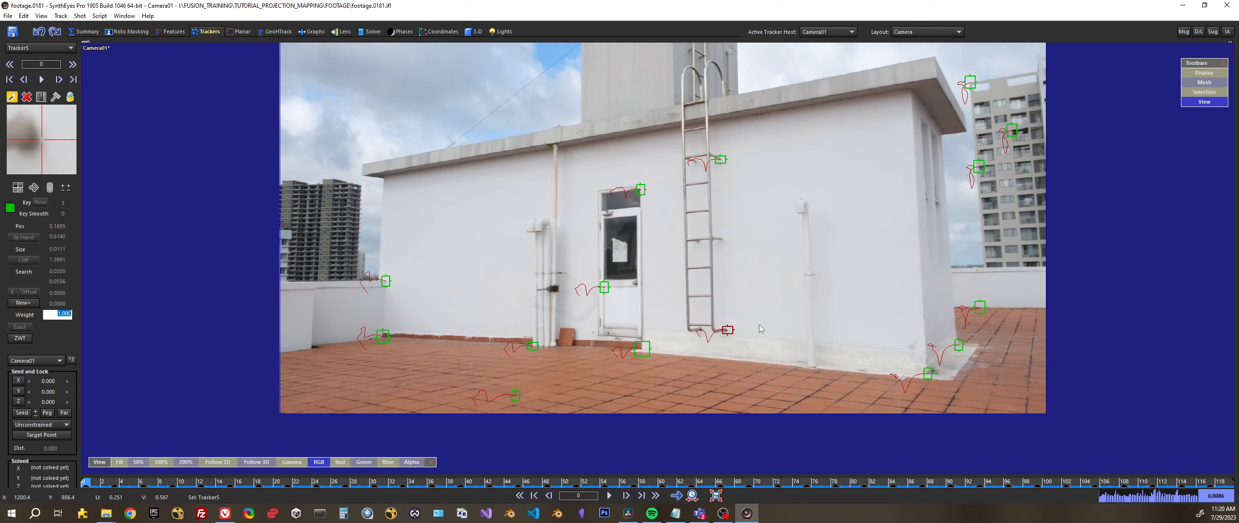
key(Return)
Step: Place a tracker on the high-rise tower's upper roof corner nearest the wall at frame 0 and track it to frame 5
scroll(322, 257, up, 4)
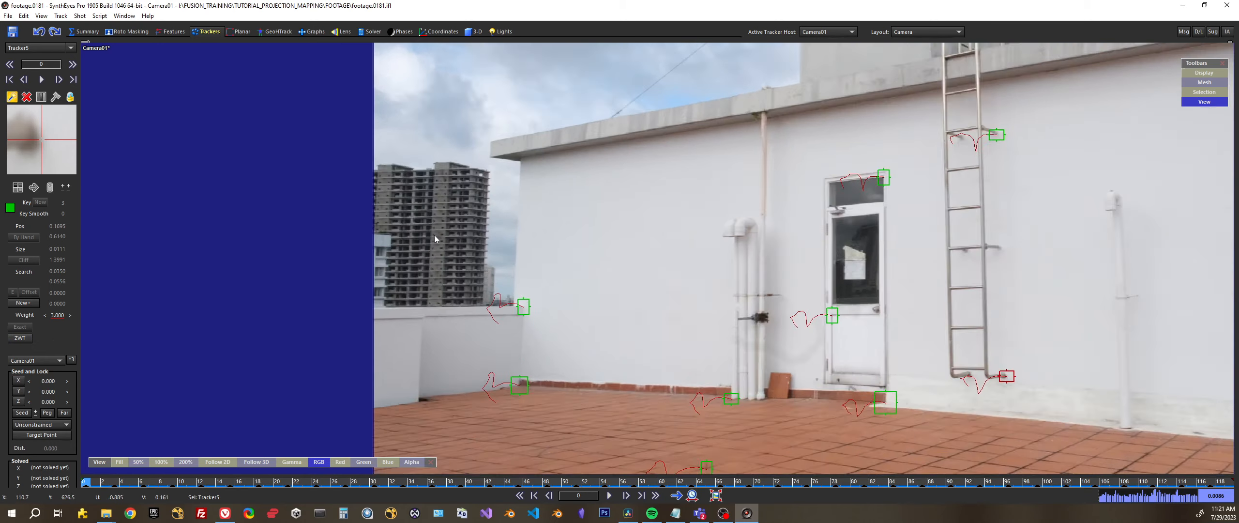
scroll(421, 117, up, 3)
click(489, 142)
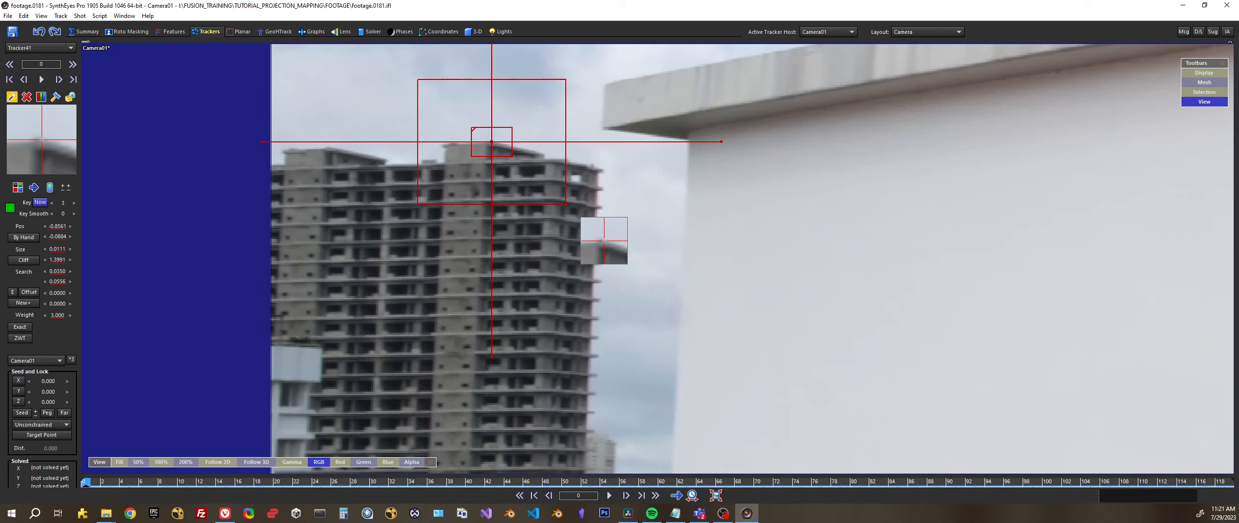
drag(489, 142, 602, 170)
key(d)
key(d)
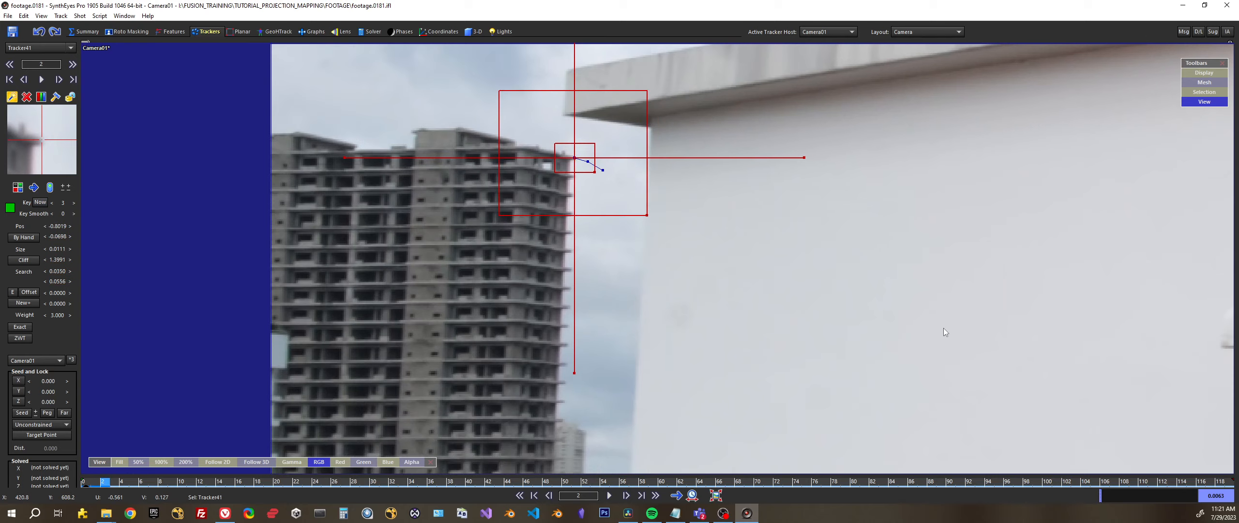
key(d)
key(d)
key(d)
key(d)
key(d)
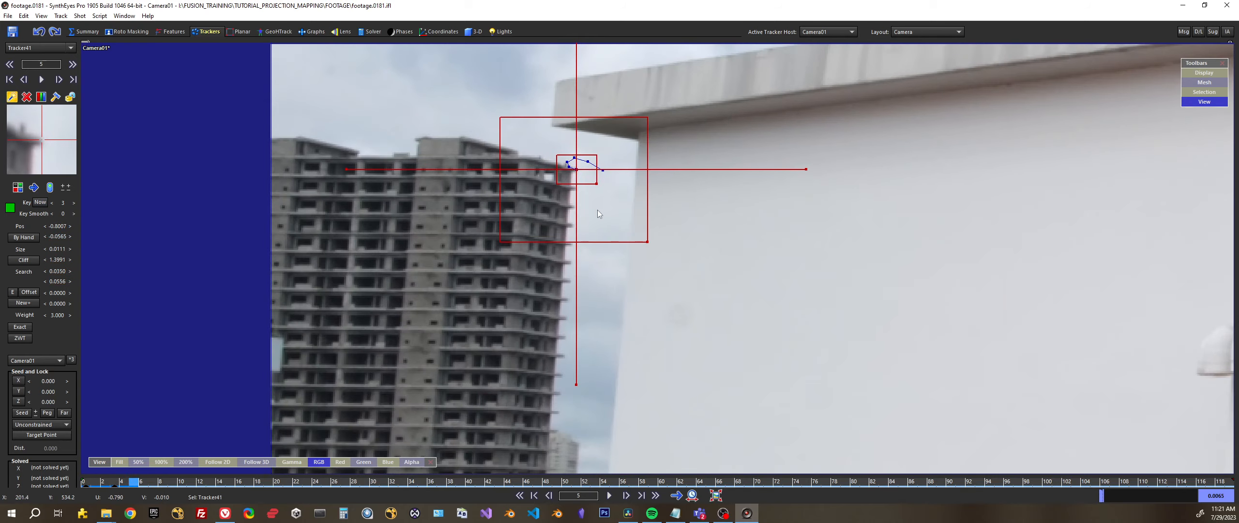
Step: Track the tower corner tracker forward from frame 5 to frame 13
scroll(602, 148, down, 2)
key(d)
key(d)
key(d)
key(d)
key(d)
key(d)
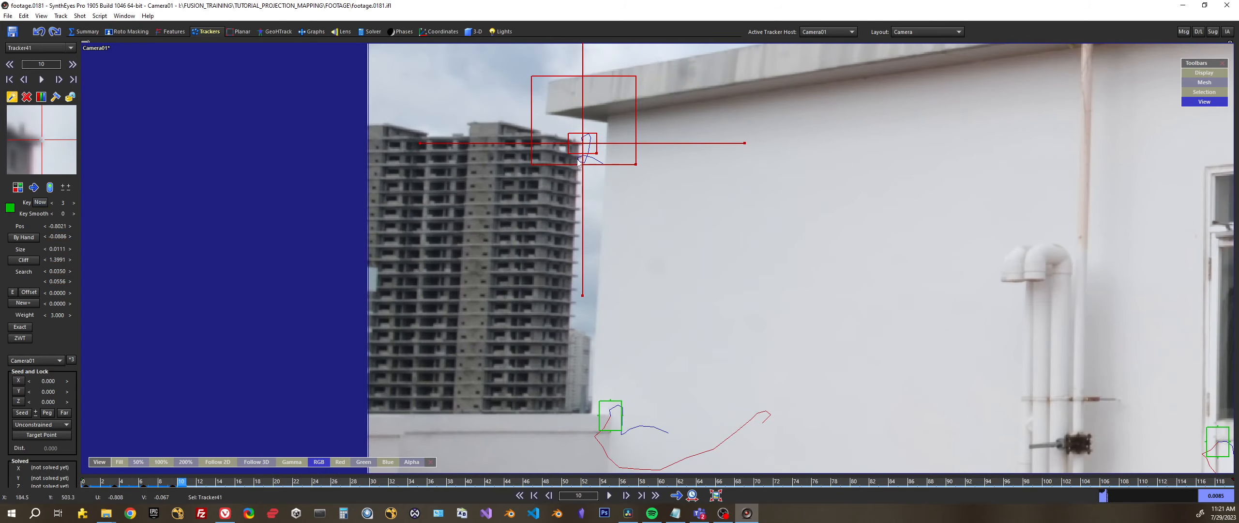
Step: Lock the tower corner tracker at frame 13, return to frame 0 and make it a zero-weighted tracker
right_click(576, 169)
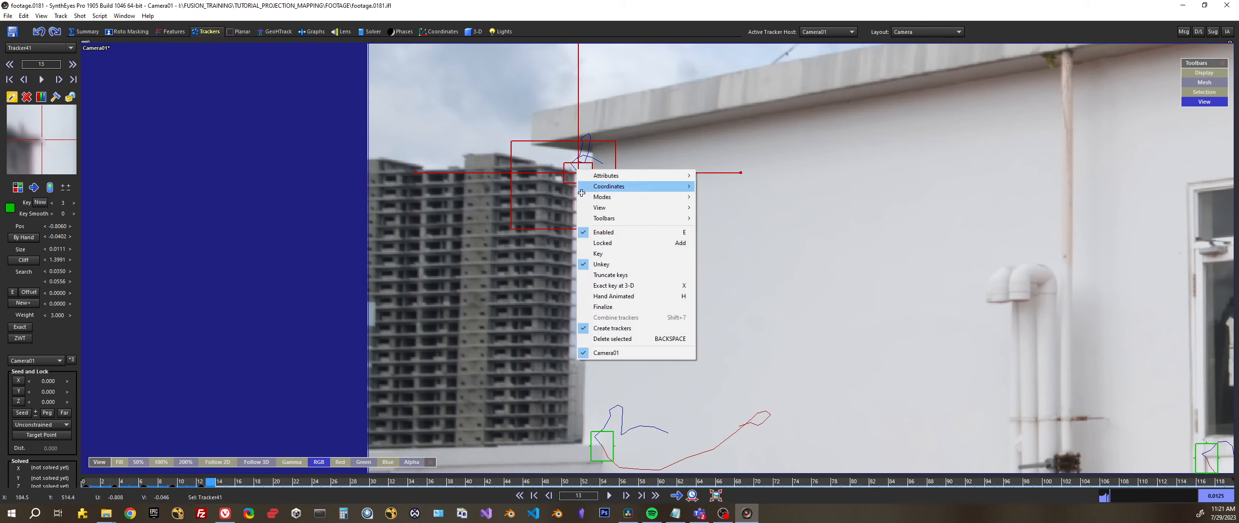
click(637, 247)
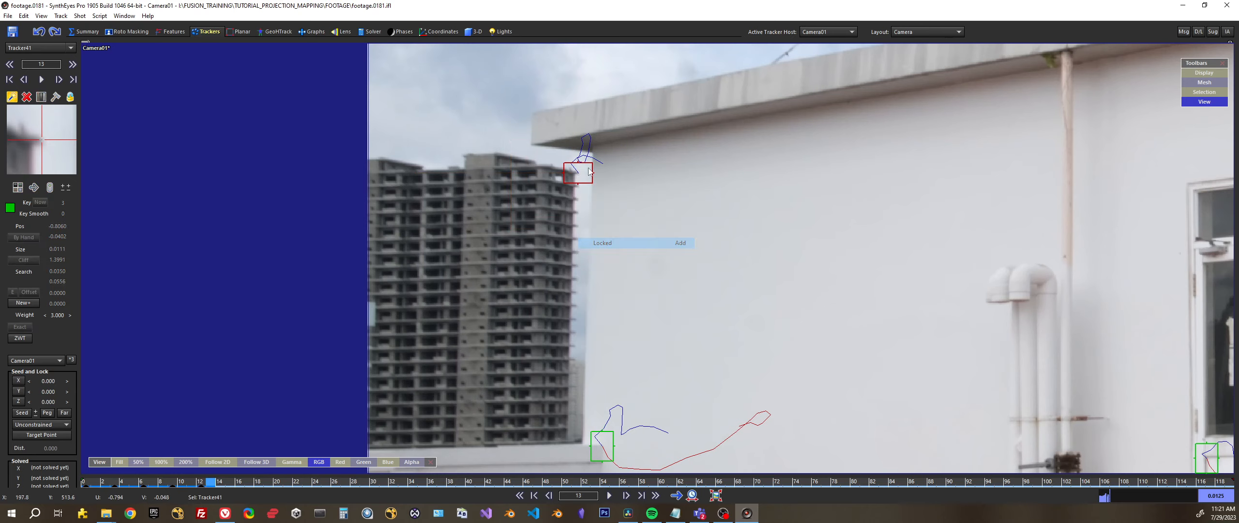
click(84, 482)
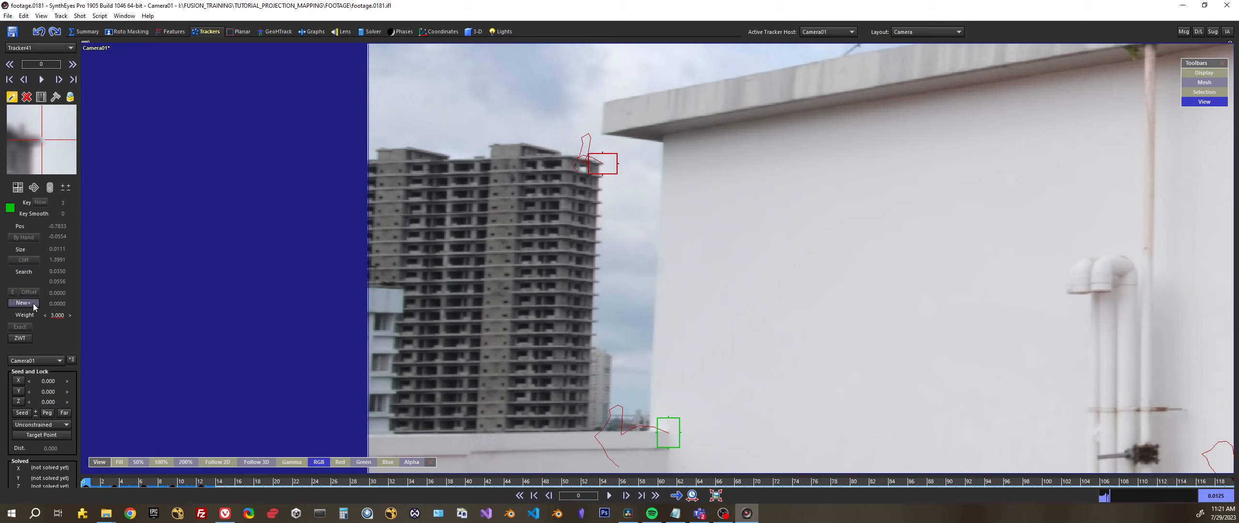
click(19, 338)
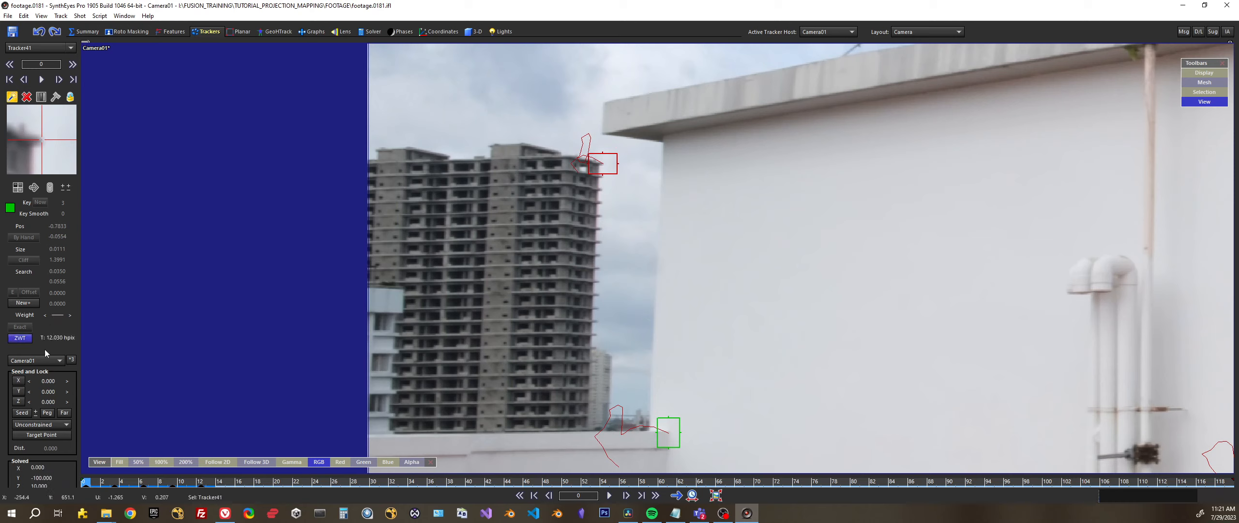
Step: Place a second zero-weighted tracker on the tower's raised roof edge at frame 0 and track it to frame 7
scroll(588, 199, down, 4)
middle_drag(668, 228, 513, 197)
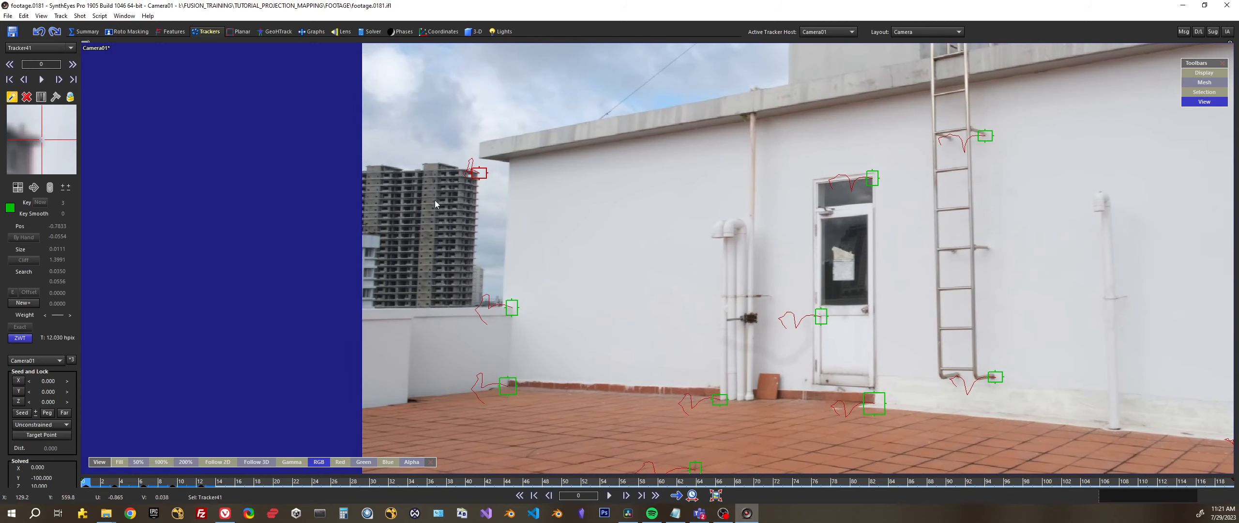
scroll(434, 199, up, 2)
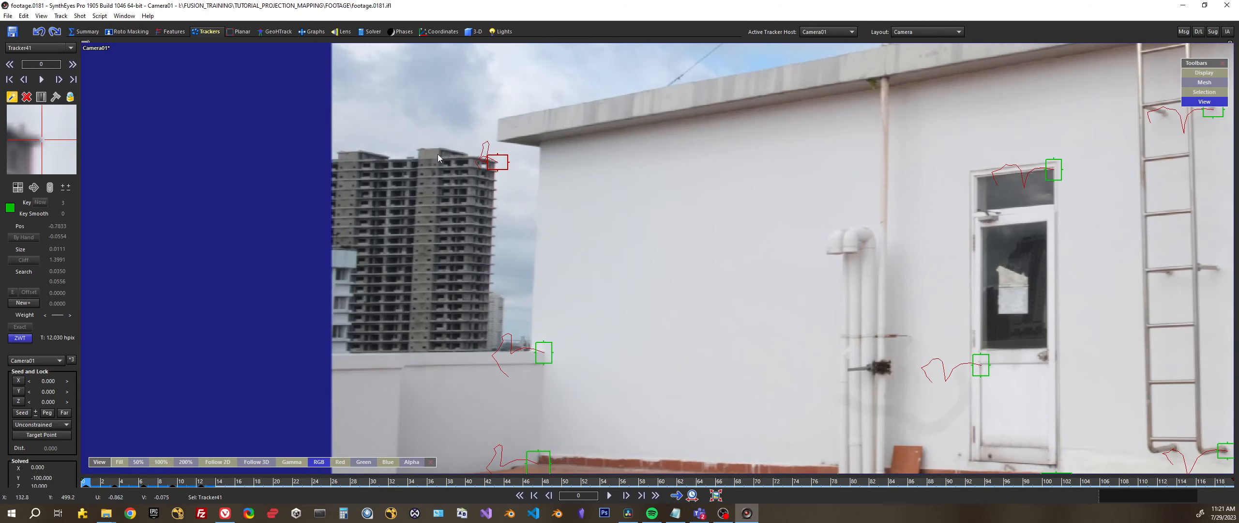
click(419, 148)
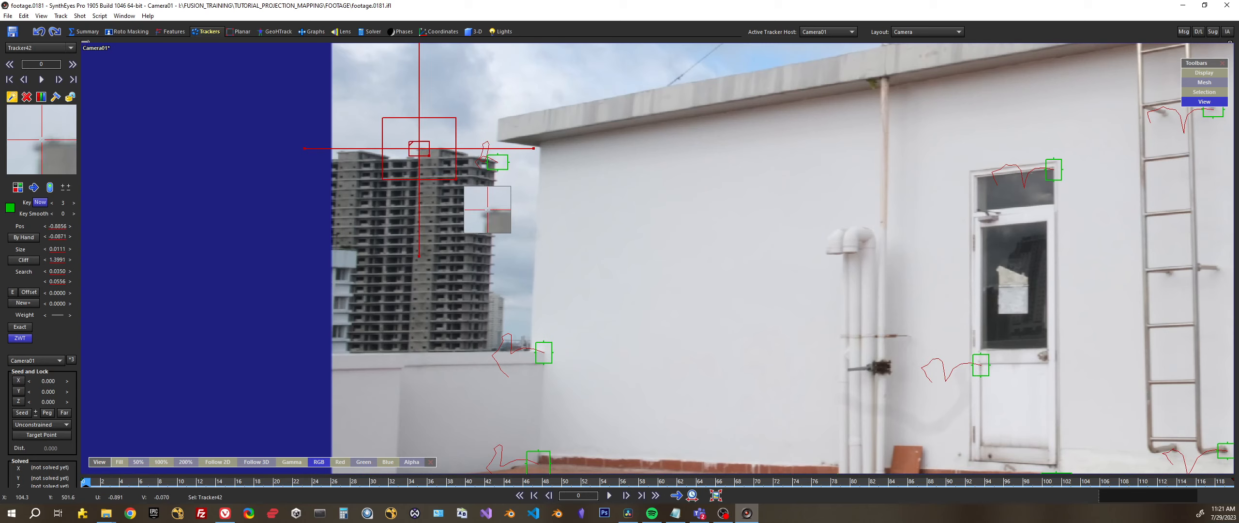
key(d)
key(d)
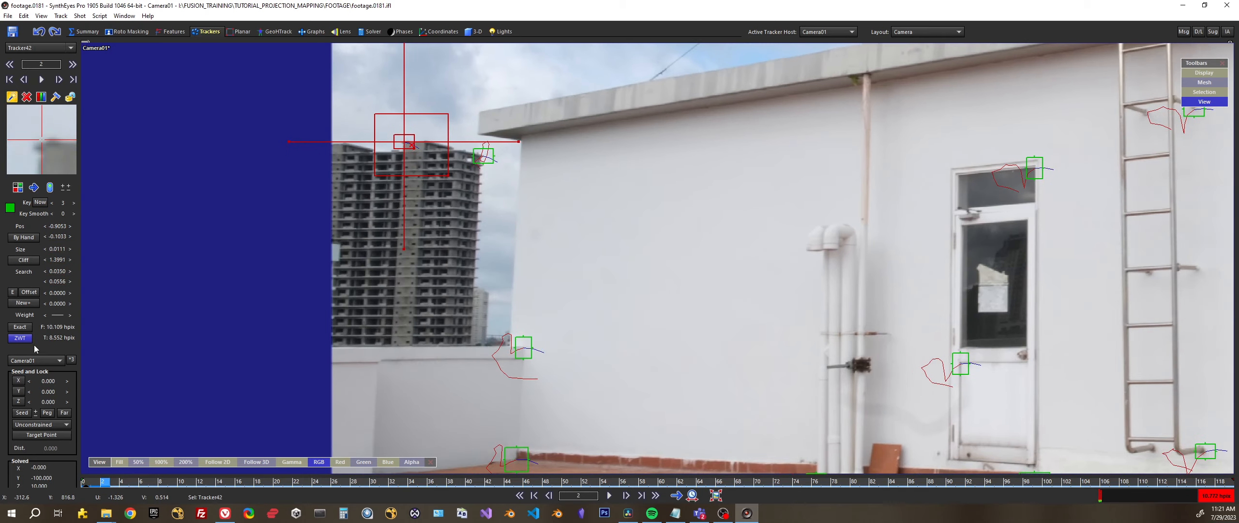
key(d)
key(d)
key(d)
key(d)
key(d)
key(d)
key(d)
key(d)
Step: Track the roof edge tracker forward from frame 7 to frame 16
middle_drag(466, 172, 606, 197)
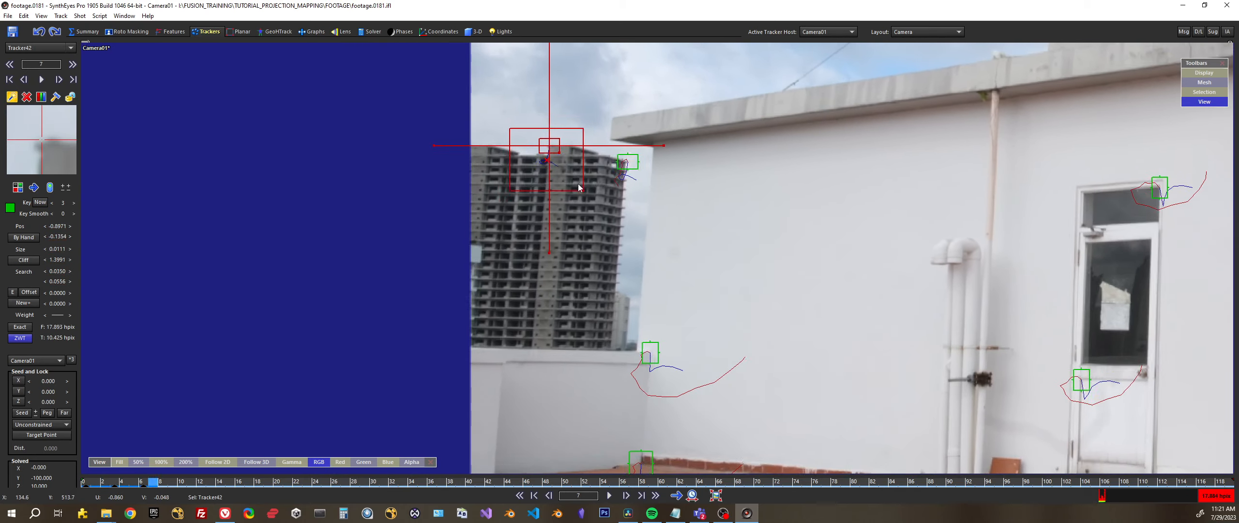
key(d)
key(d)
key(d)
key(d)
key(d)
key(d)
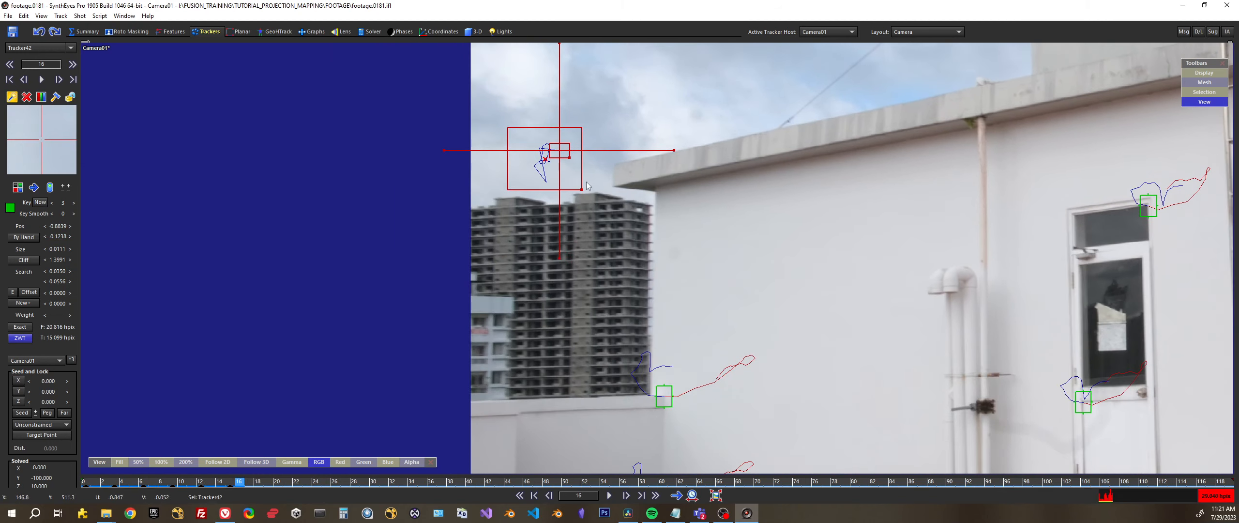
Step: Step back to frame 14 and truncate the roof edge tracker's keys from there
key(s)
key(s)
right_click(554, 180)
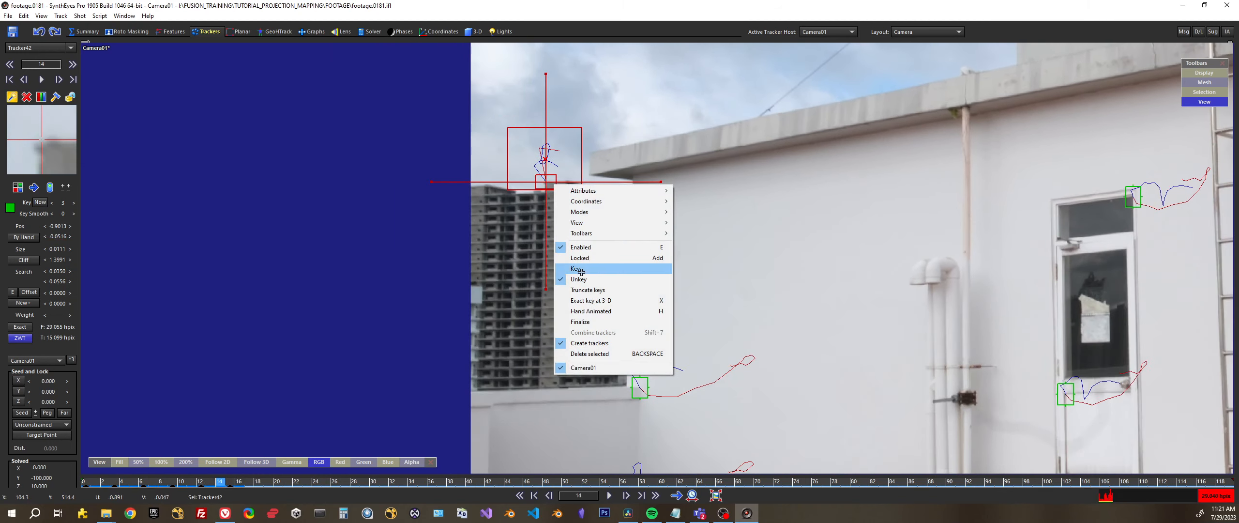
click(587, 288)
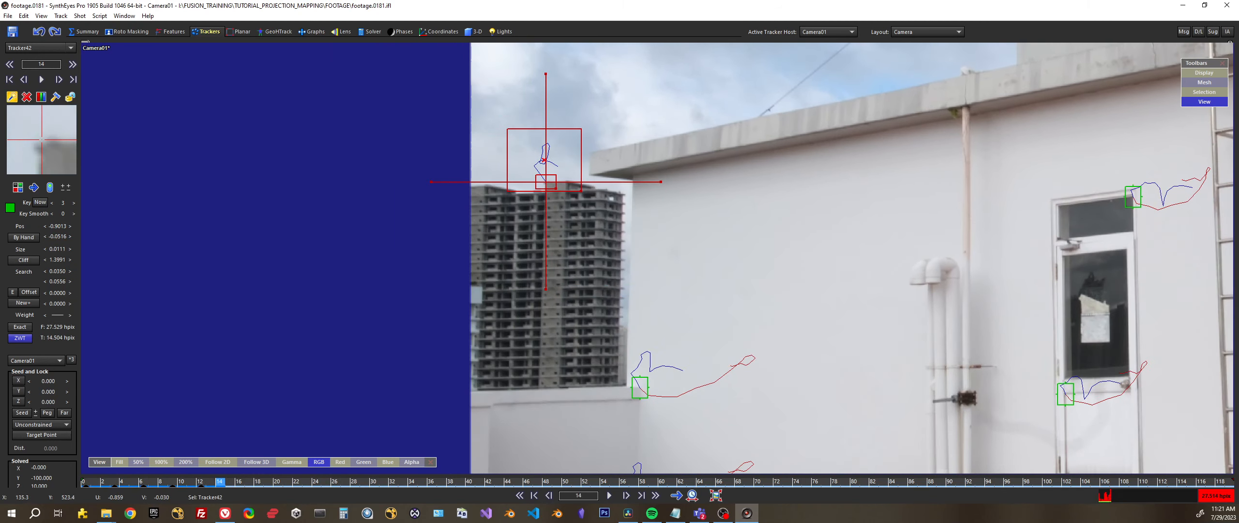
Step: Enlarge the roof edge tracker's search area and track it forward from frame 14 past frame 18
drag(578, 191, 617, 229)
key(d)
key(d)
key(d)
key(d)
key(d)
key(d)
key(d)
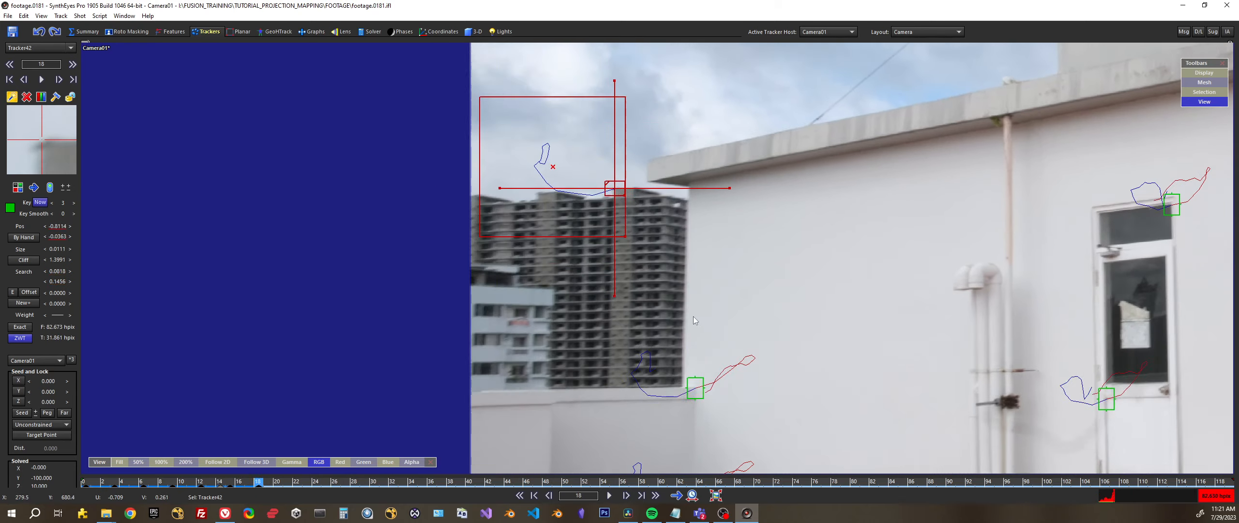
Step: Step back to frame 18 and frame 17, truncating the roof edge tracker's keys at each
key(s)
key(s)
key(s)
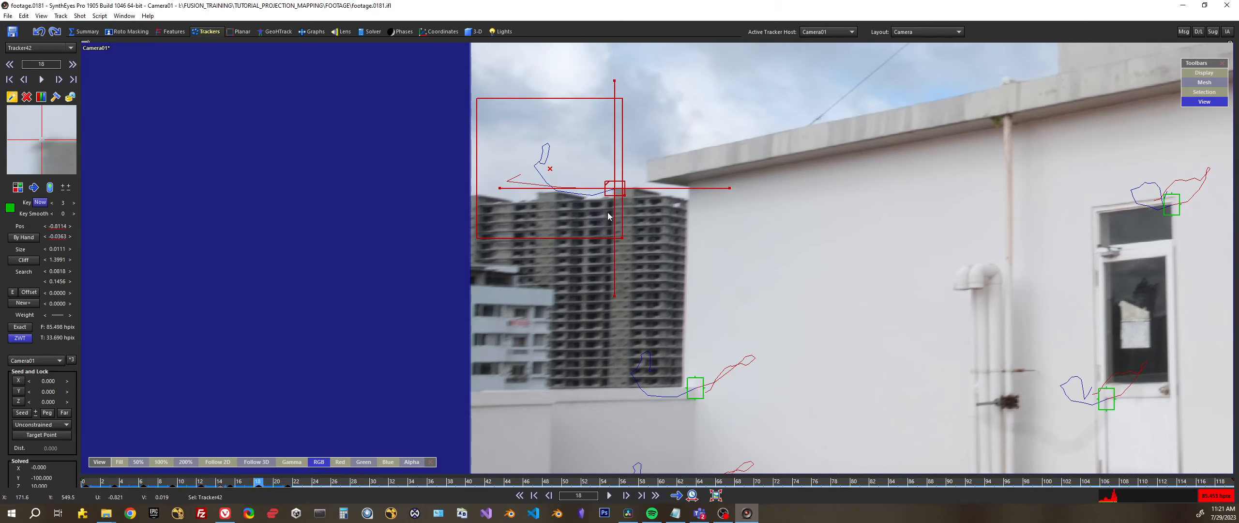
right_click(608, 194)
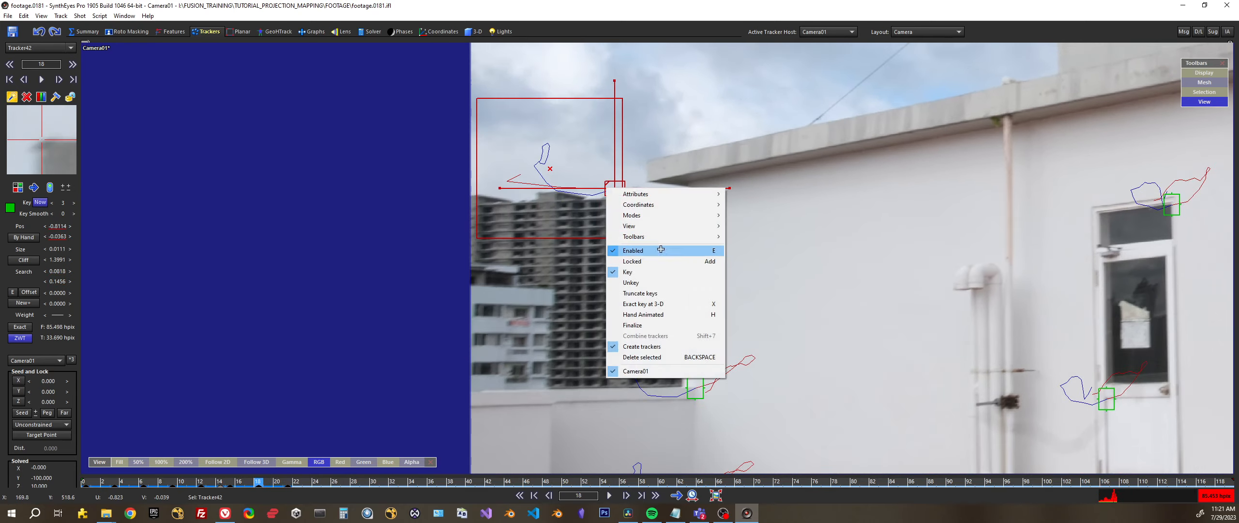
click(647, 292)
key(s)
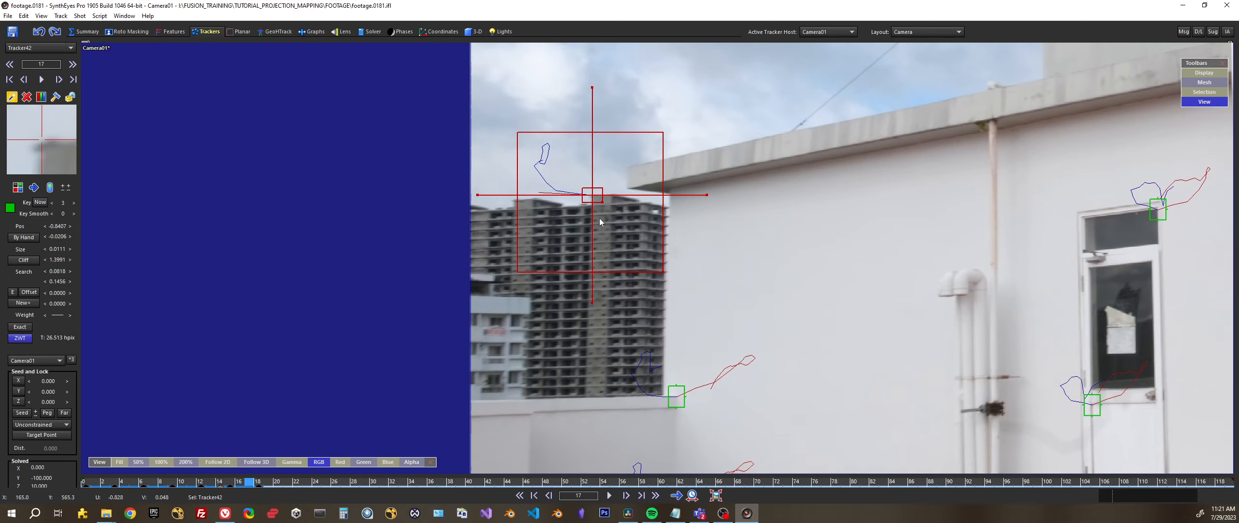
right_click(599, 191)
click(629, 295)
Step: Lock the roof edge tracker and return to frame 0
right_click(596, 196)
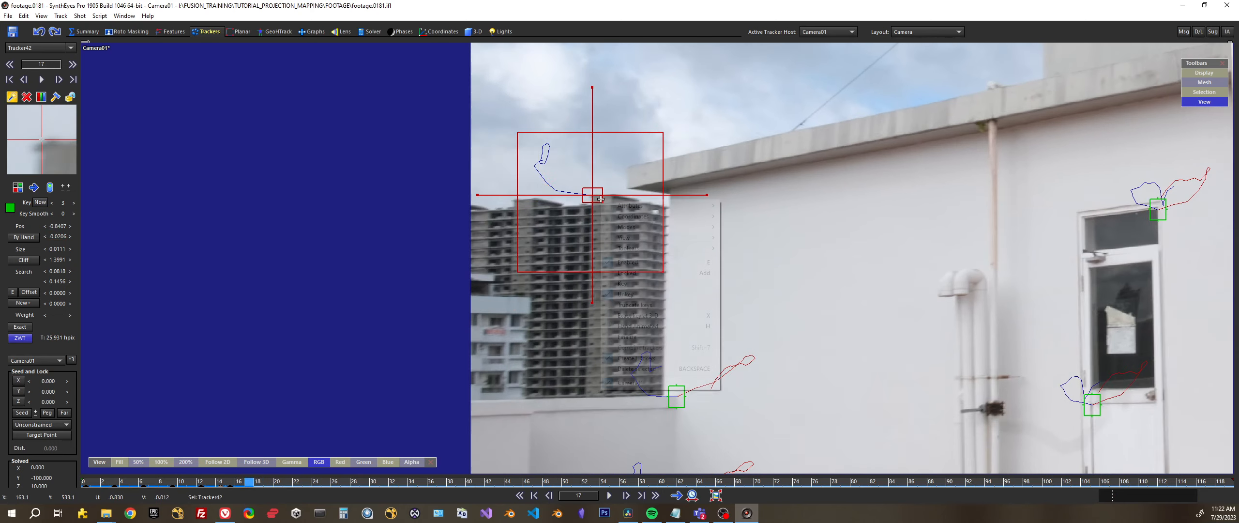
click(629, 248)
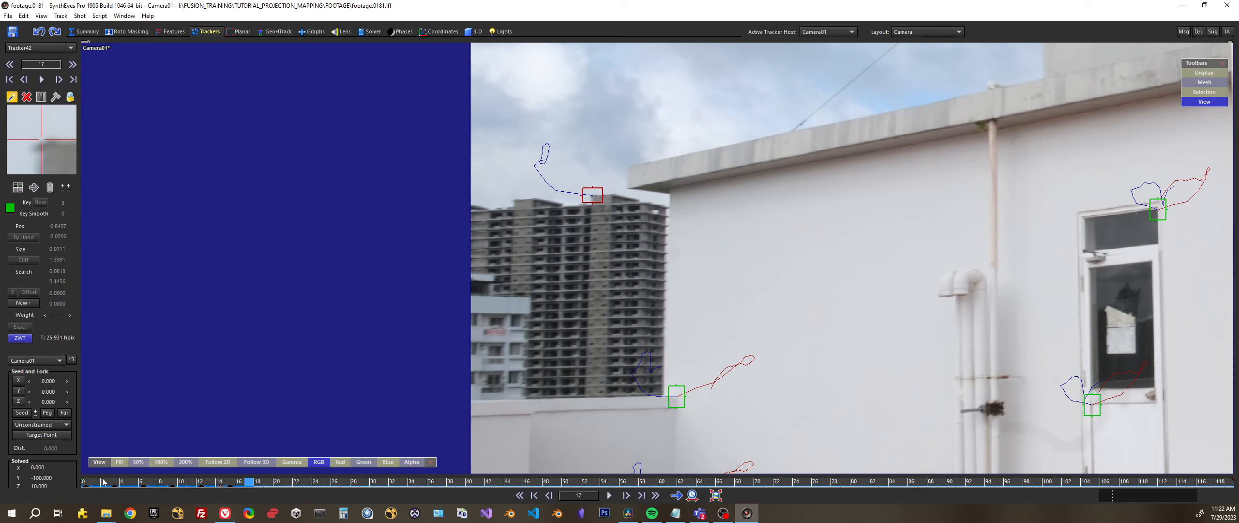
key(Home)
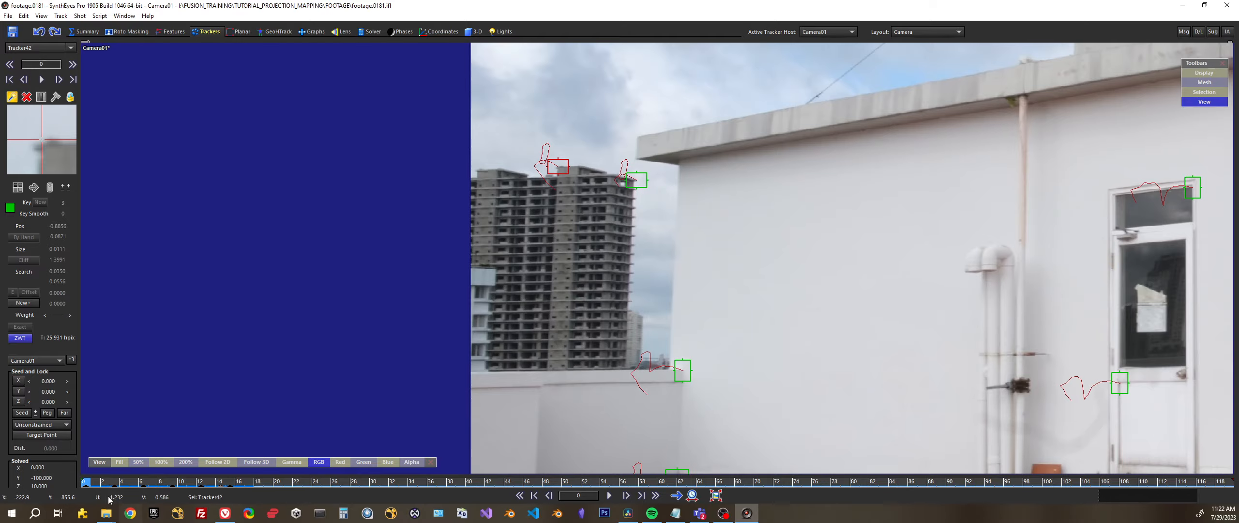
Step: Go to frame 119 and add a tracker at the wall's upper corner under the roof overhang
drag(263, 481, 1229, 481)
scroll(826, 196, down, 3)
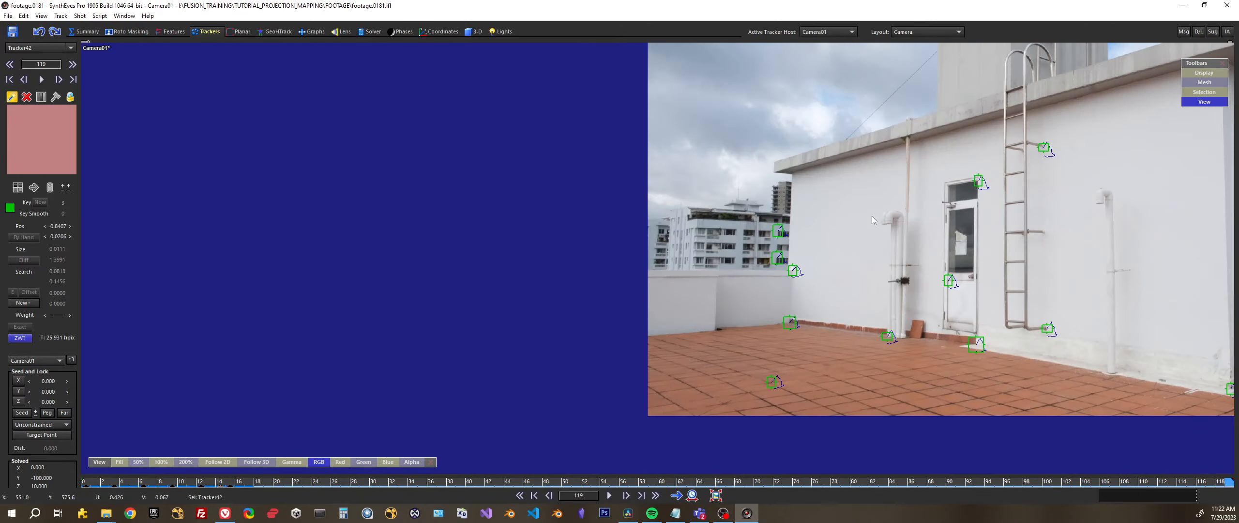
middle_drag(871, 216, 553, 184)
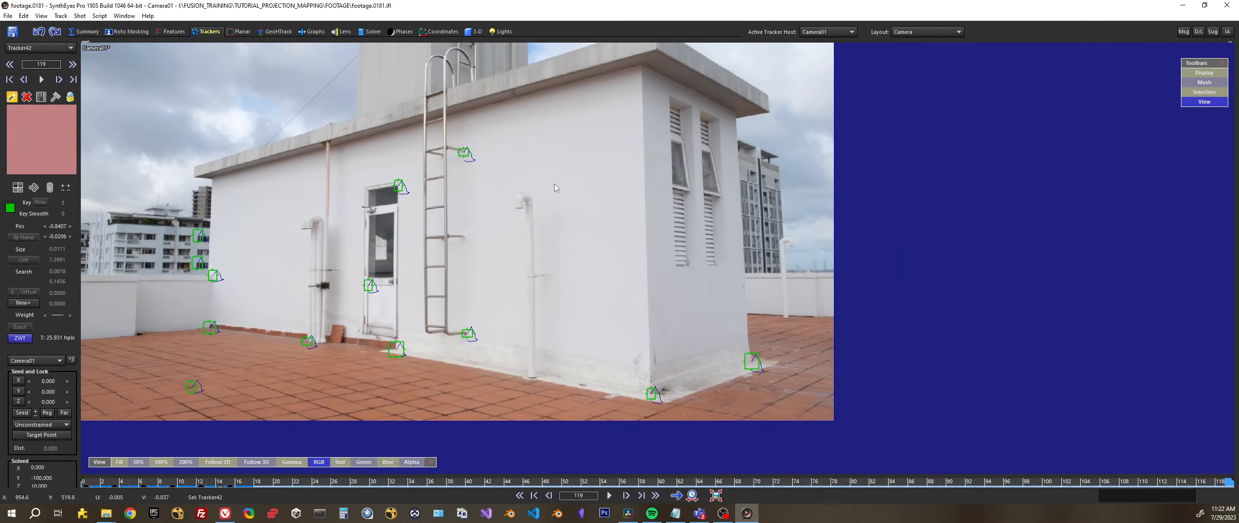
scroll(637, 114, up, 3)
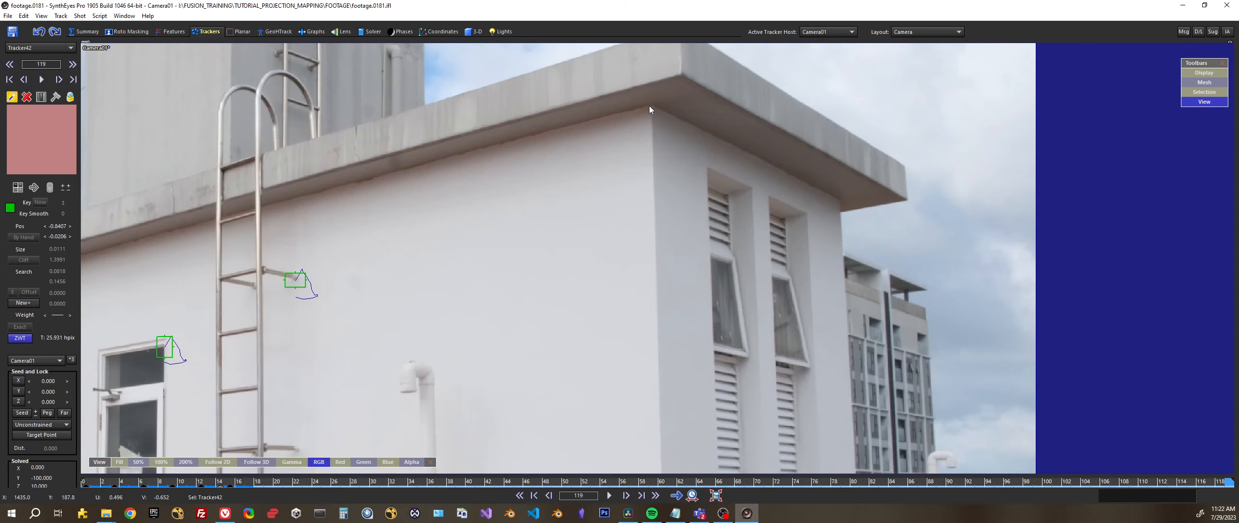
click(650, 107)
drag(649, 107, 649, 106)
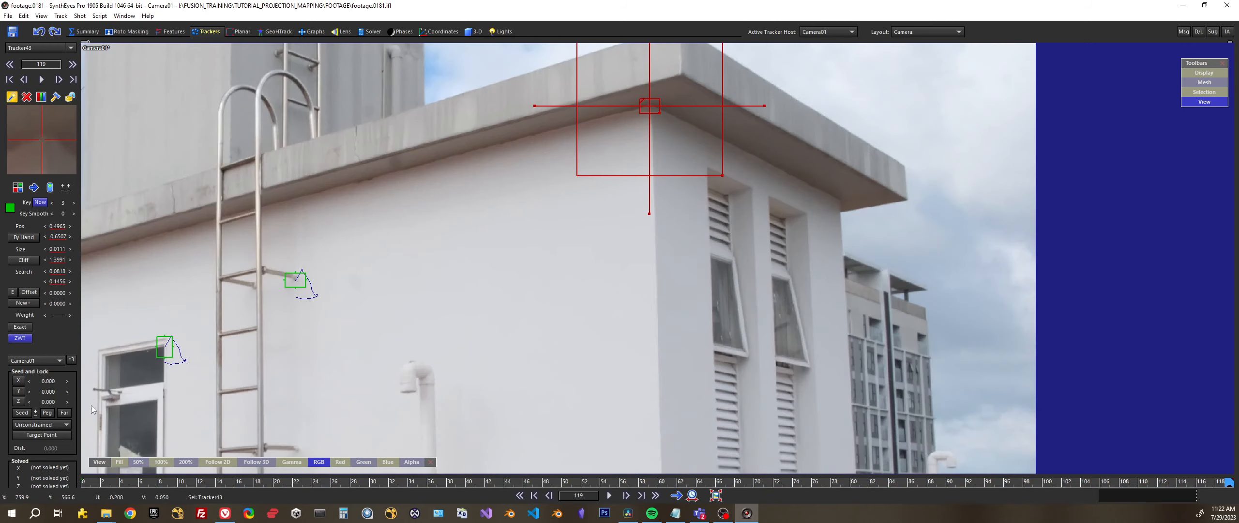
Step: Turn off zero weighting for the wall corner tracker, set its weight to 1 and enlarge its pattern box to 0.0200
click(28, 338)
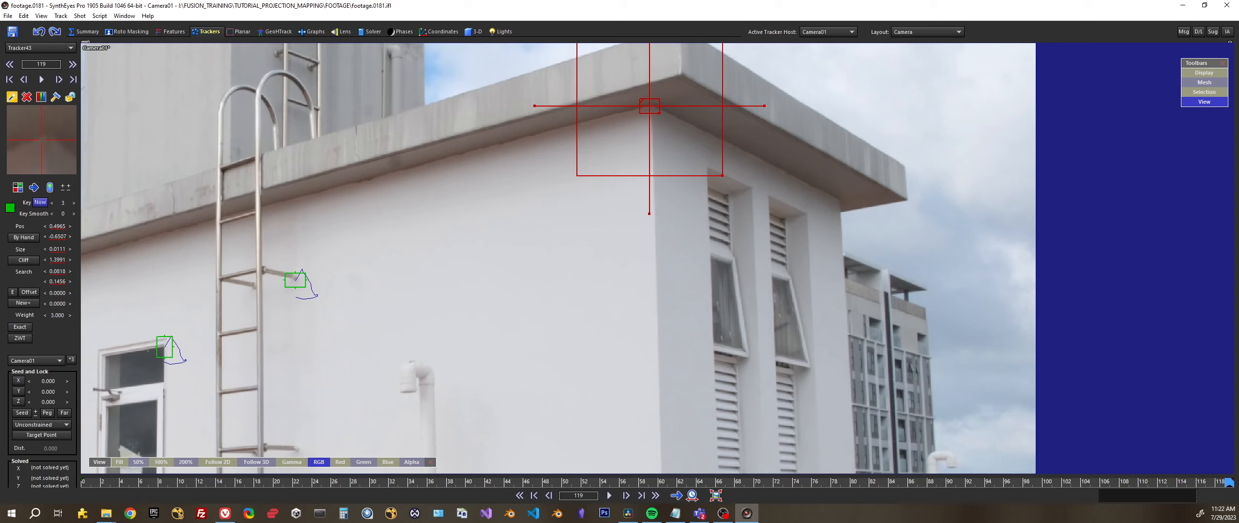
double_click(59, 314)
text(1)
key(Return)
drag(665, 115, 700, 131)
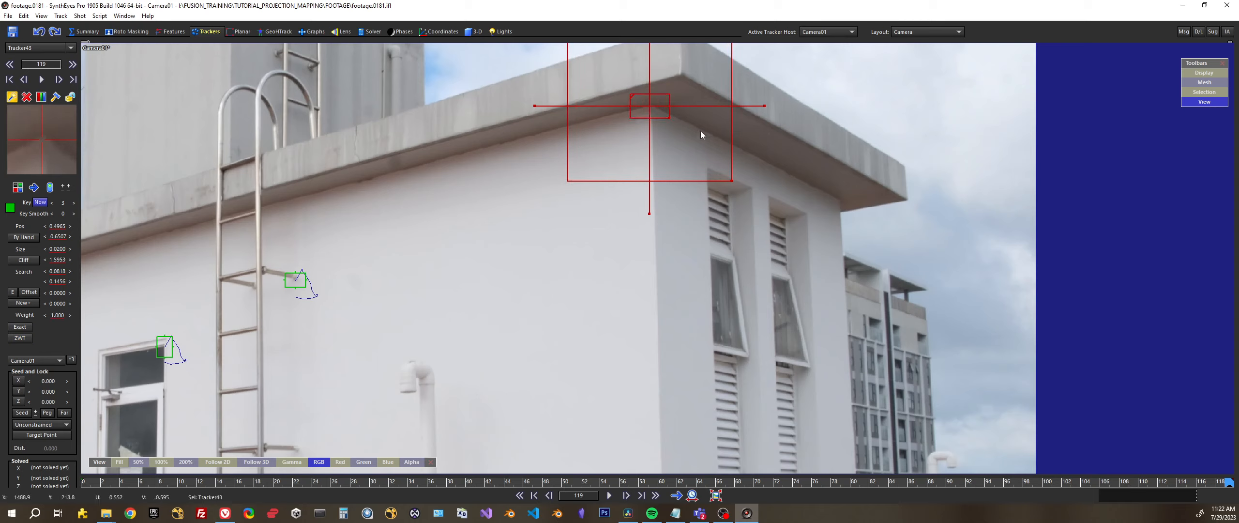
Step: Delete the wall corner tracker on frame 119 and return to frame 0
middle_drag(606, 283, 610, 286)
middle_drag(689, 260, 711, 285)
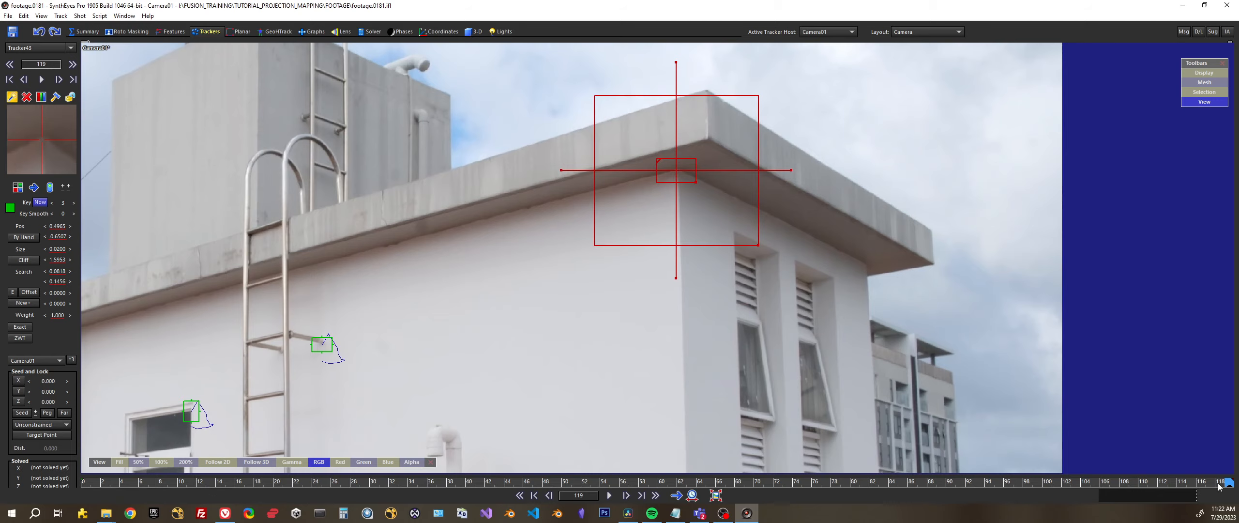
key(Delete)
drag(1228, 482, 18, 466)
Step: Add a tracker at the wall's upper corner under the roof overhang and shrink its pattern box to 0.0149
middle_drag(749, 247, 721, 147)
scroll(721, 147, up, 2)
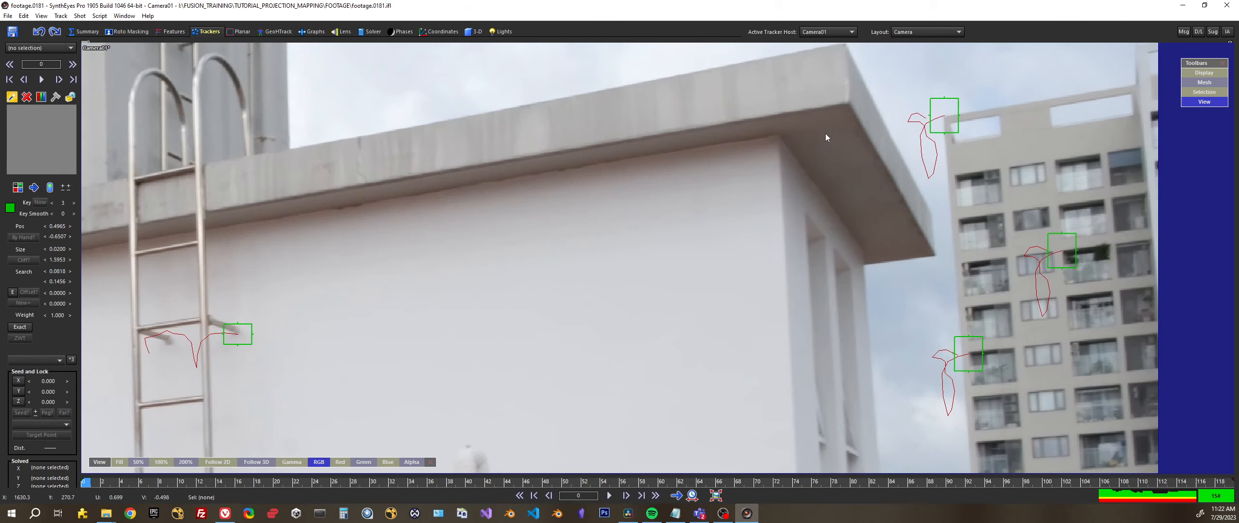
click(778, 136)
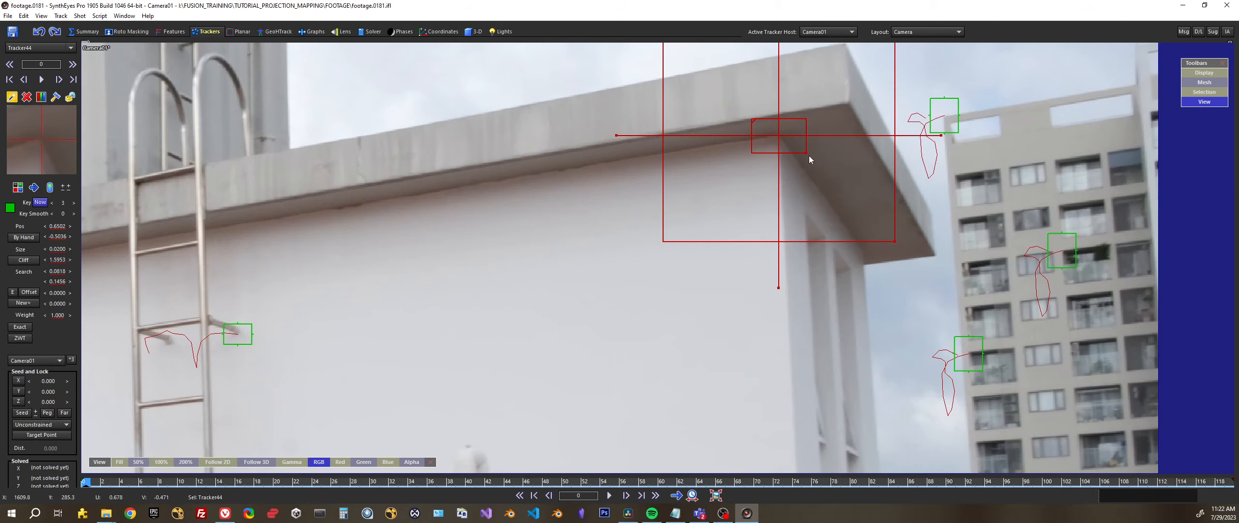
drag(806, 153, 799, 147)
Step: Track the wall corner tracker forward frame by frame from frame 0 to frame 119
key(d)
key(d)
key(d)
key(d)
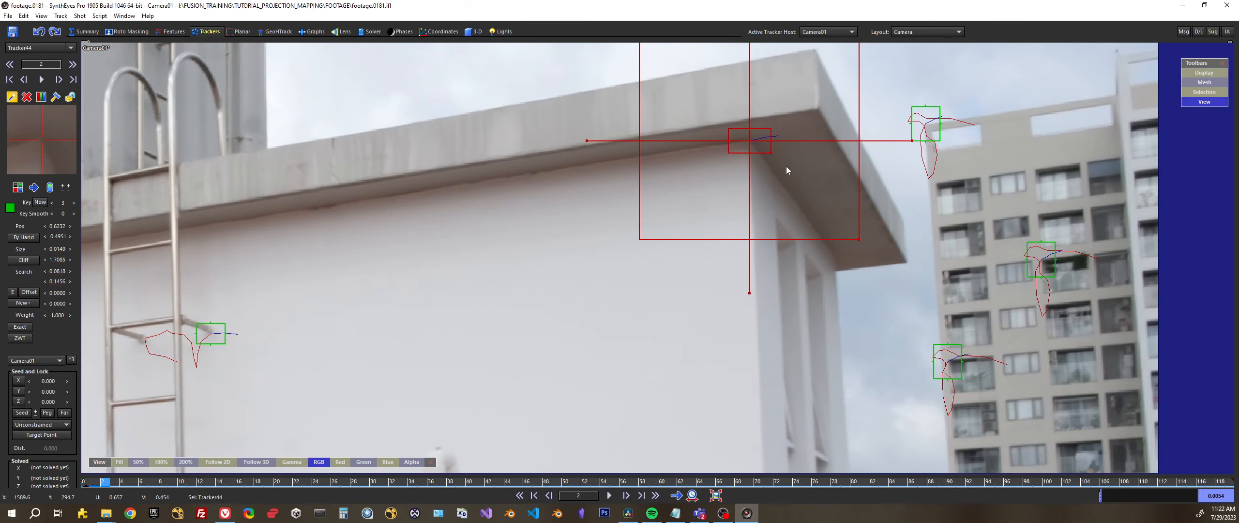
scroll(760, 283, down, 6)
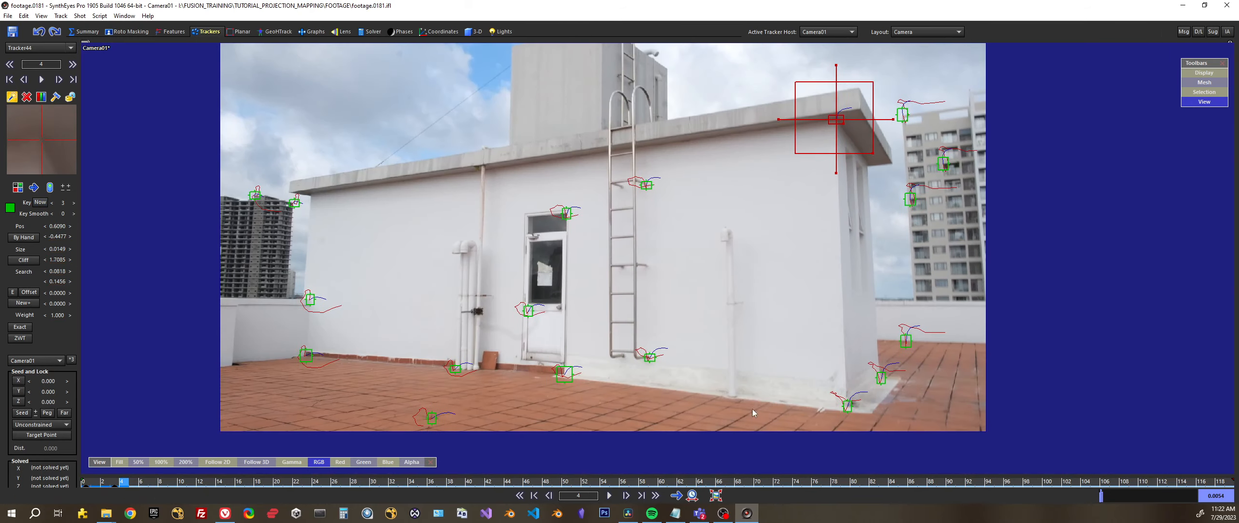
key(d)
key(d)
scroll(739, 148, up, 3)
key(d)
key(d)
key(d)
key(d)
key(d)
key(d)
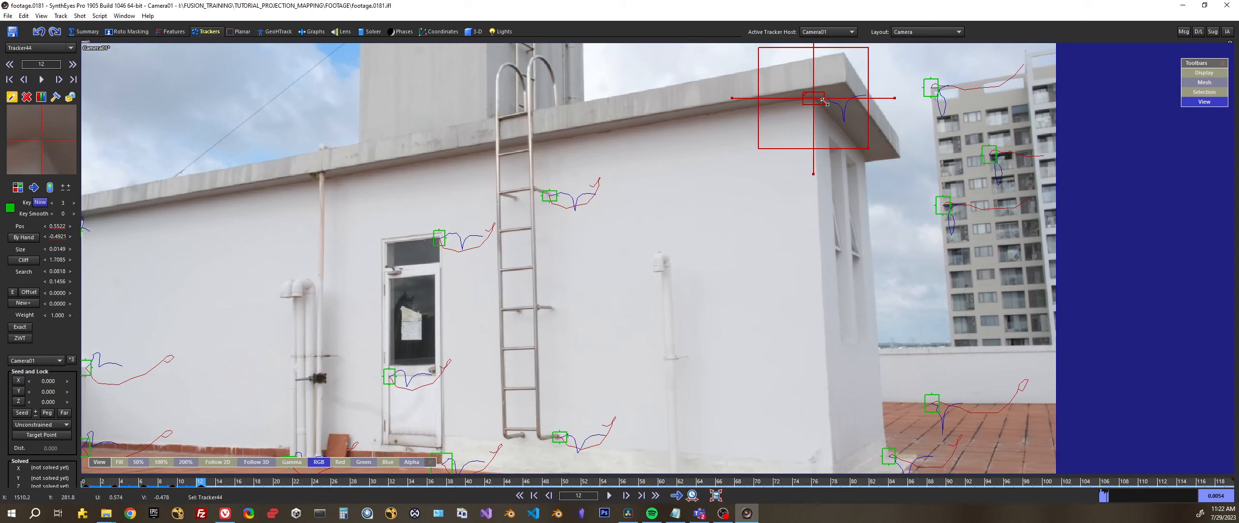
key(d)
key(d)
key(d)
key(d)
key(d)
key(d)
key(d)
key(d)
key(d)
key(d)
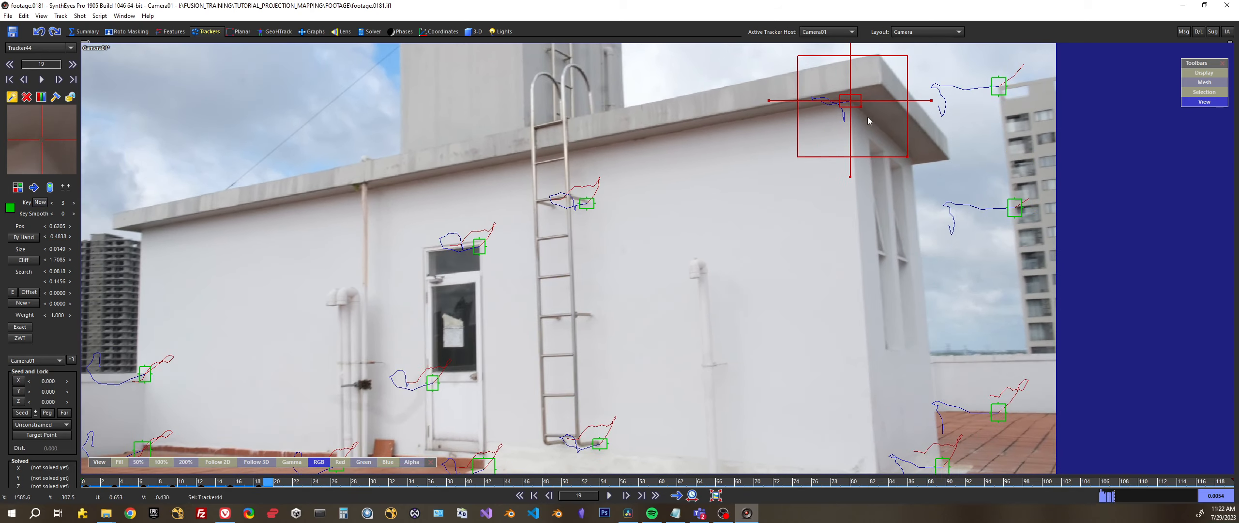
key(d)
key(d)
key(d)
key(d)
key(d)
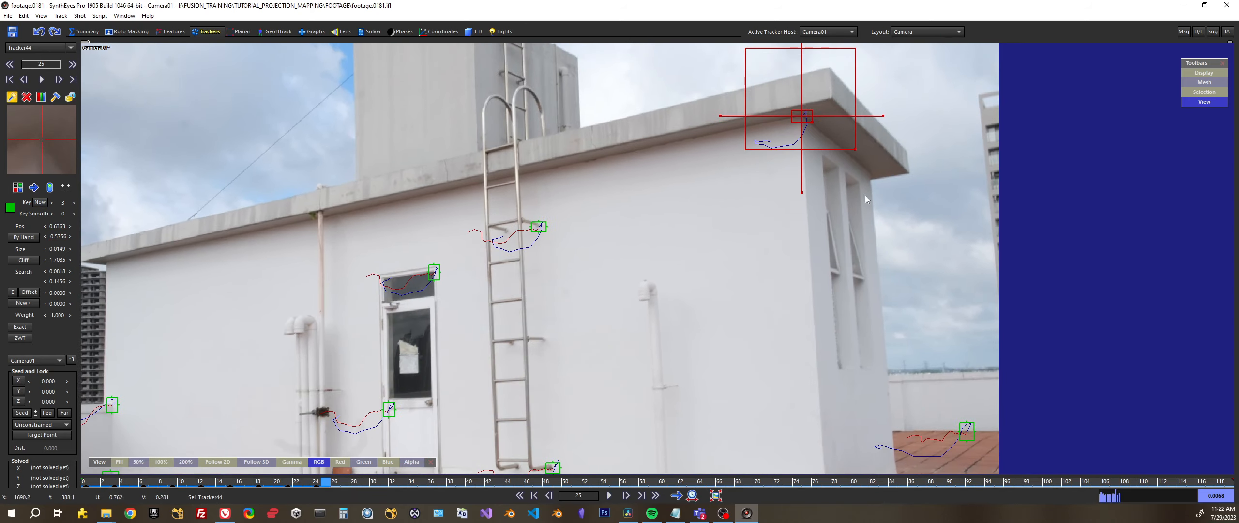
key(d)
key(d)
key(d)
key(d)
key(d)
key(d)
key(d)
key(d)
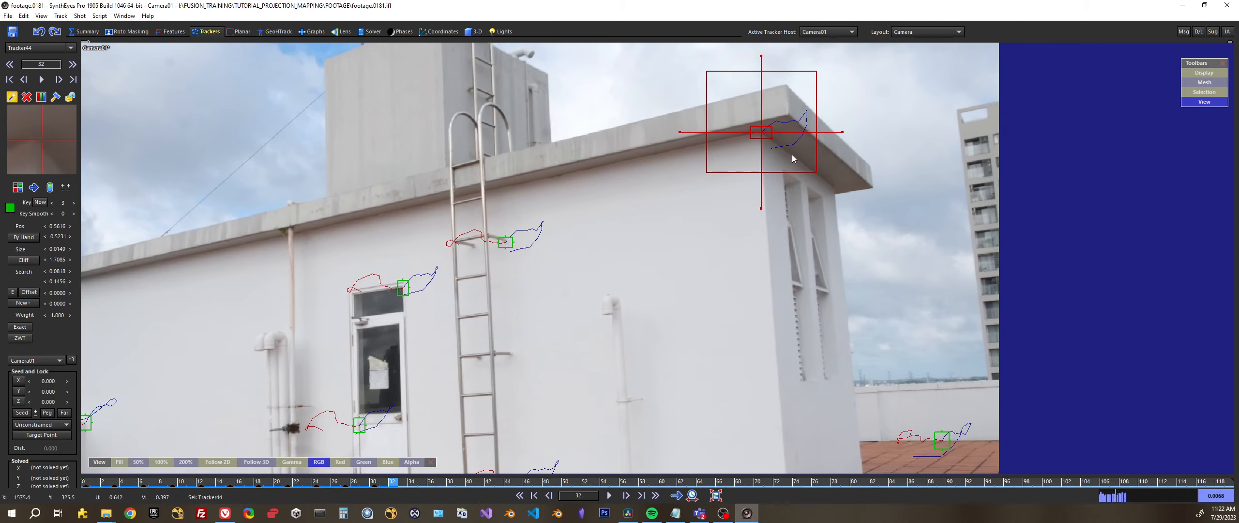
key(d)
key(d)
key(d)
key(d)
key(d)
key(d)
key(d)
key(d)
key(d)
key(d)
key(d)
key(d)
key(d)
key(d)
key(d)
key(d)
key(d)
key(d)
key(d)
key(d)
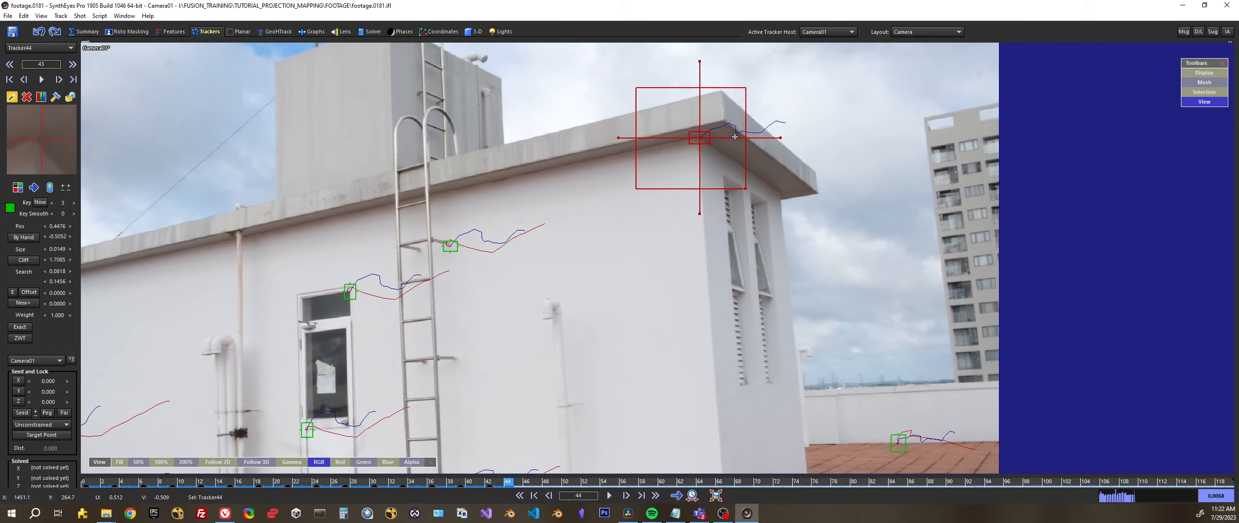
key(d)
key(d)
key(d)
key(d)
key(d)
key(d)
key(d)
key(d)
key(d)
key(d)
key(d)
key(d)
key(d)
key(d)
key(d)
key(d)
key(d)
key(d)
key(d)
key(d)
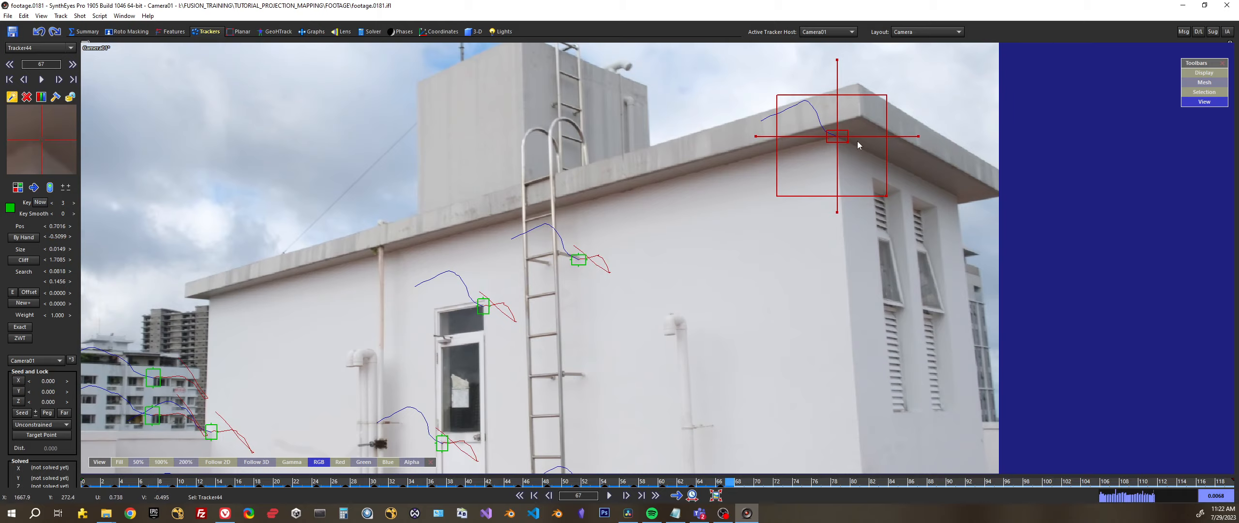
key(d)
key(d)
key(d)
key(d)
key(d)
key(d)
key(d)
key(d)
key(d)
key(d)
key(d)
key(d)
key(d)
key(d)
key(d)
key(d)
key(d)
key(d)
key(d)
key(d)
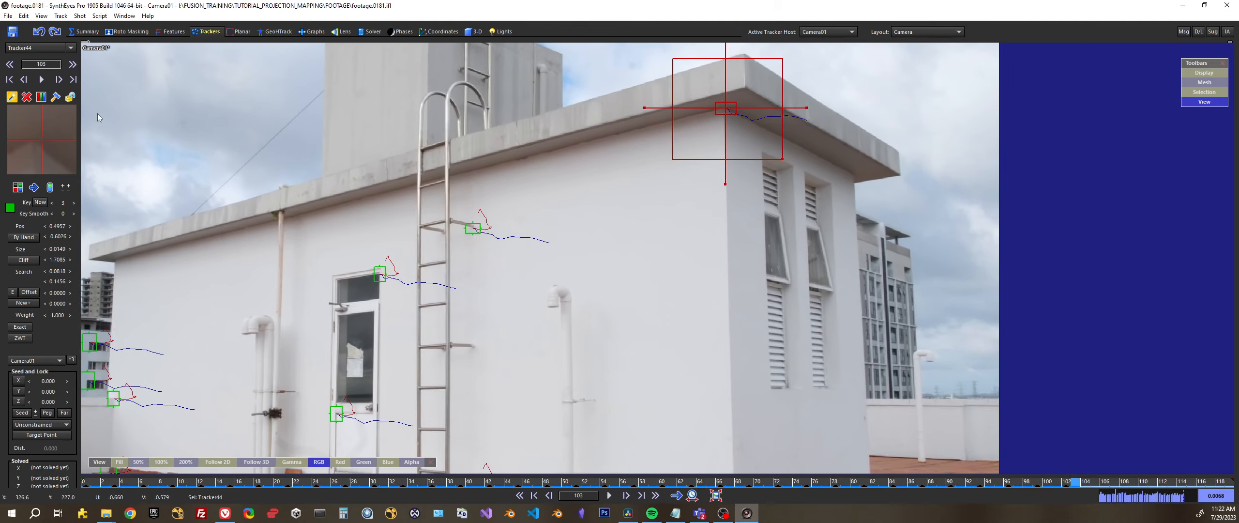
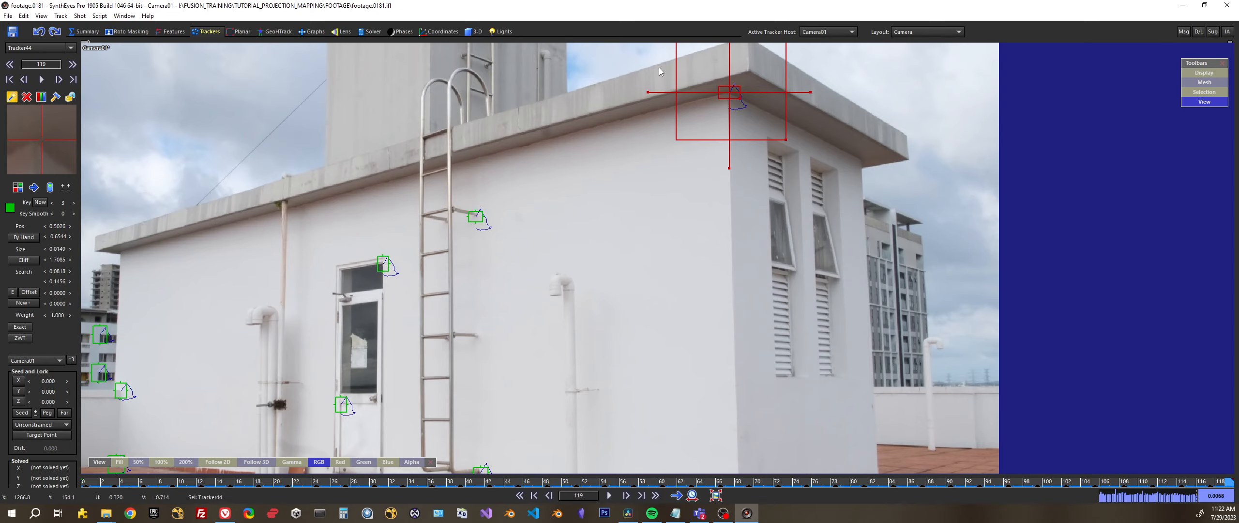
Step: Lock the wall corner tracker on frame 119
right_click(725, 83)
click(784, 162)
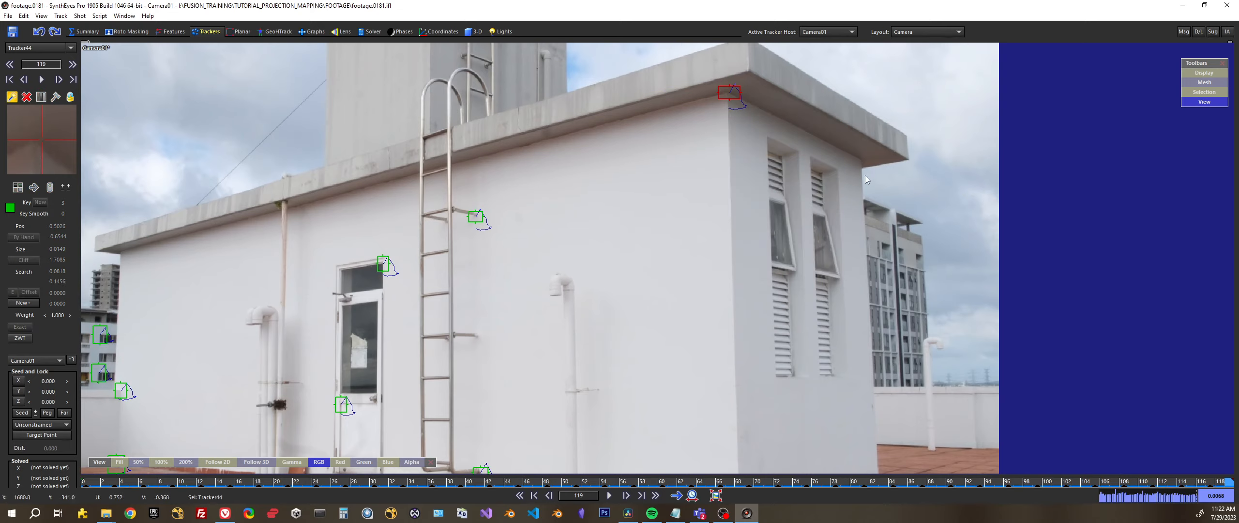
Step: Place a tracker at frame 83 where the roof overhang meets the far wall corner, then shrink it to size 0.0128
drag(968, 486, 845, 486)
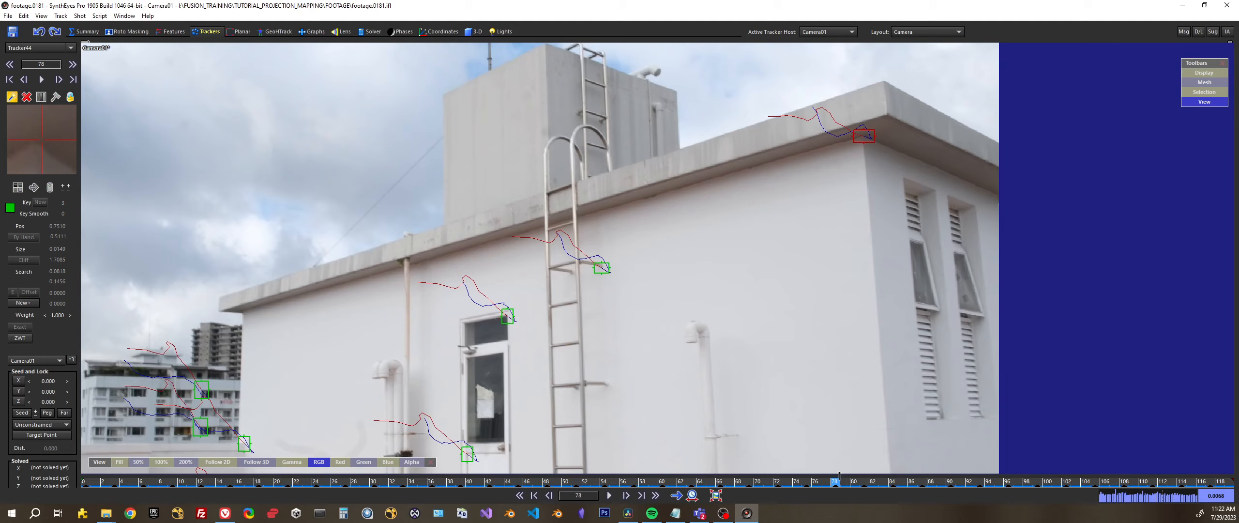
middle_drag(876, 396, 630, 352)
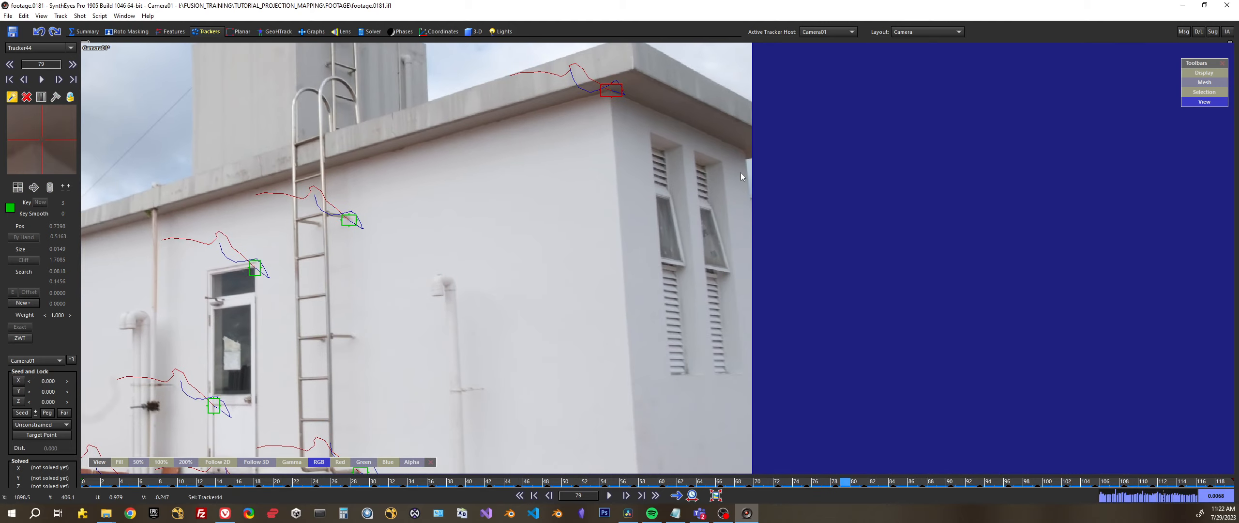
key(d)
key(d)
key(d)
key(d)
scroll(731, 163, up, 2)
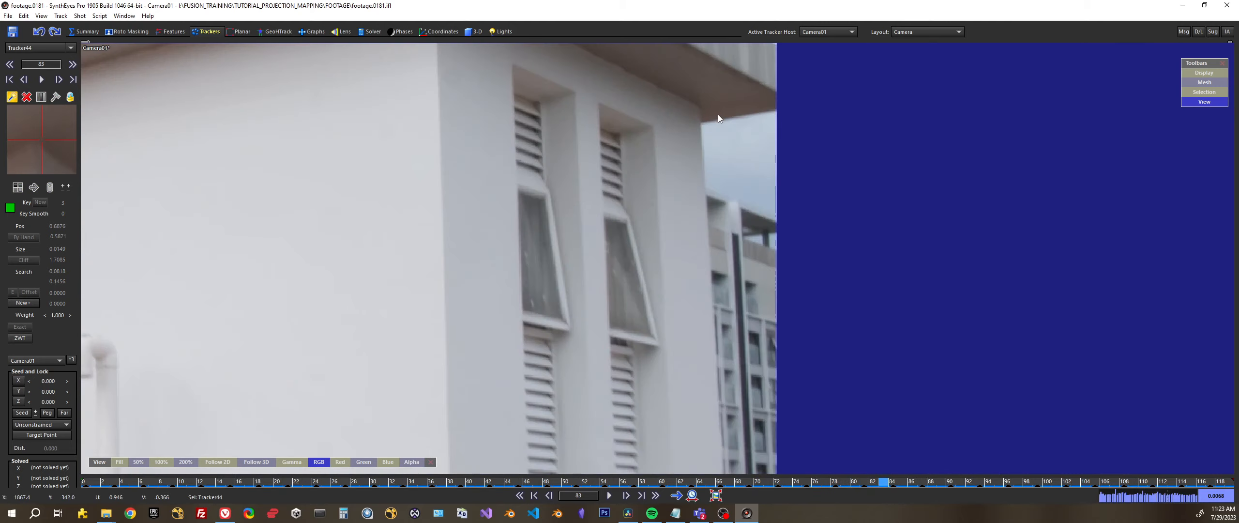
middle_drag(718, 114, 739, 209)
click(746, 193)
key(d)
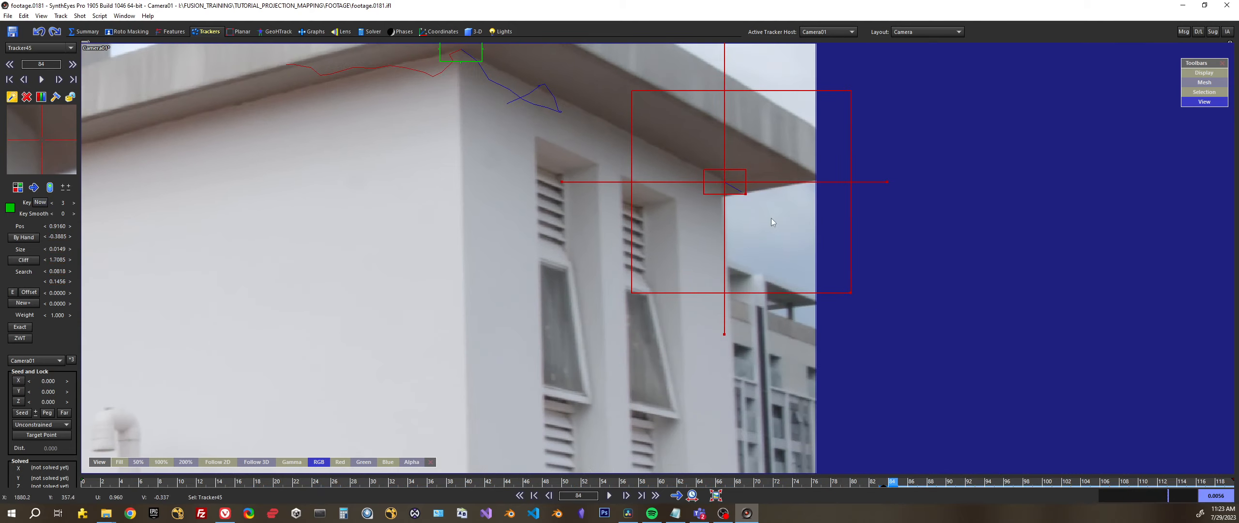
drag(744, 194, 741, 192)
Step: Track the wall corner under the overhang forward to frame 119 and lock the tracker
key(d)
key(d)
key(d)
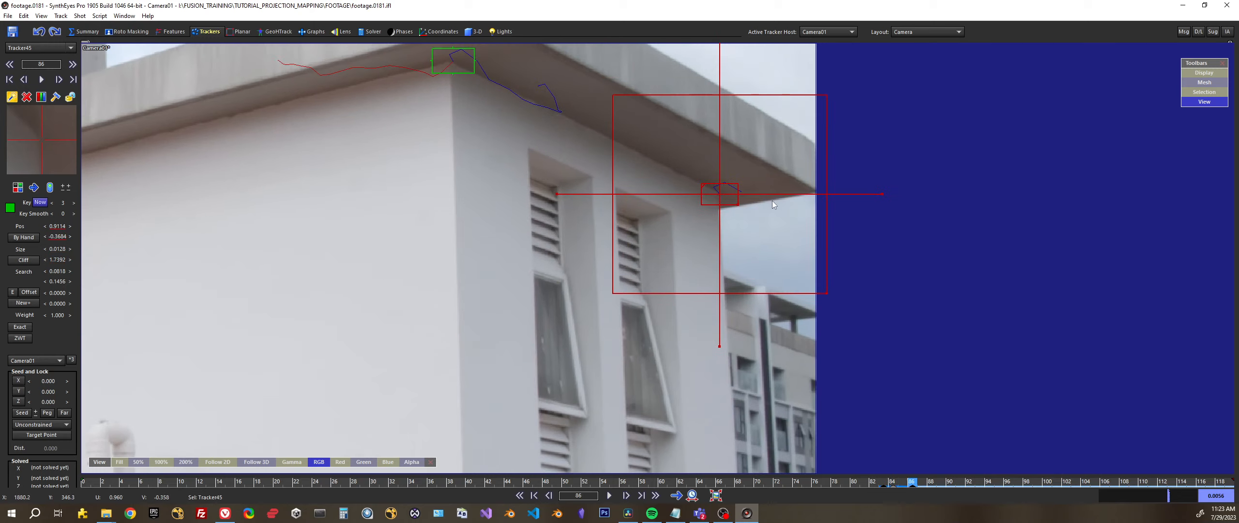
key(d)
key(d)
key(d)
key(d)
key(d)
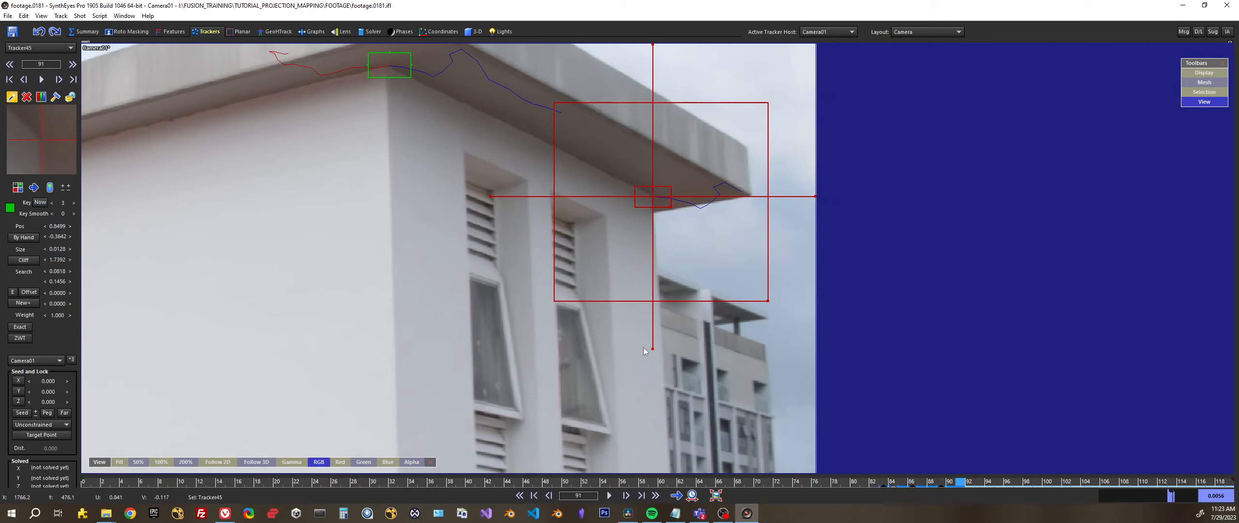
key(d)
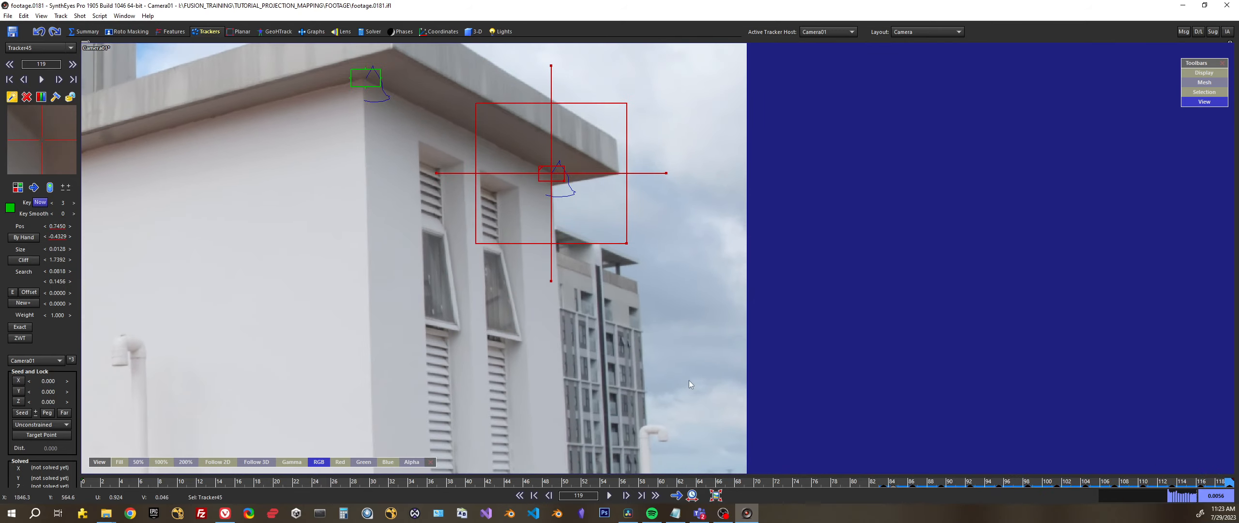
right_click(547, 158)
click(576, 234)
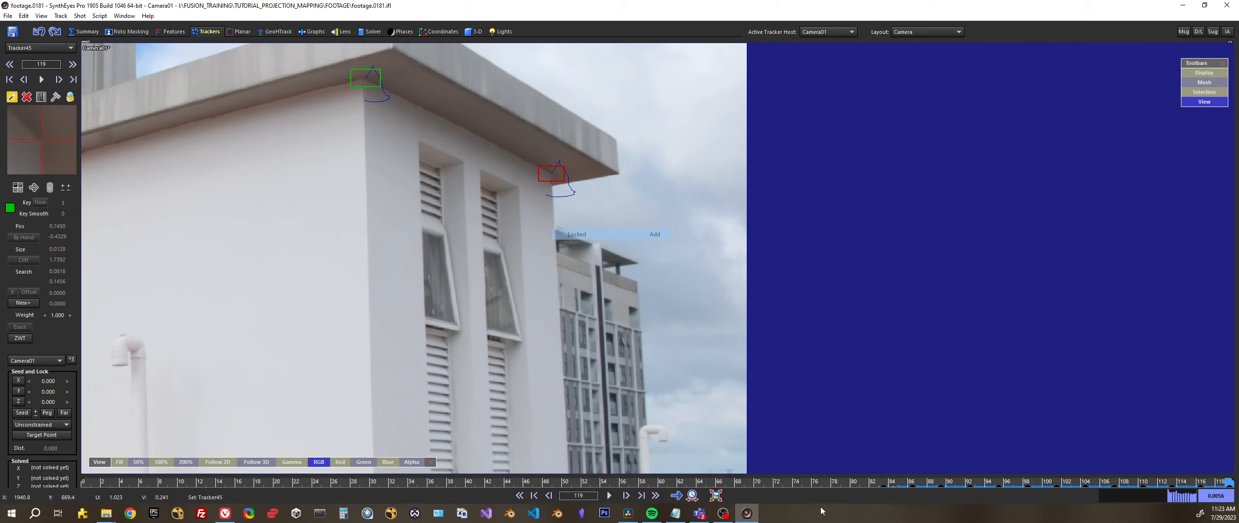
Step: Add a tracker at frame 65 on the top front corner of the roof slab and enlarge it to size 0.0262
drag(893, 486, 823, 469)
middle_drag(665, 189, 726, 313)
key(s)
key(s)
key(s)
key(s)
key(s)
key(s)
key(s)
key(s)
key(s)
key(s)
key(s)
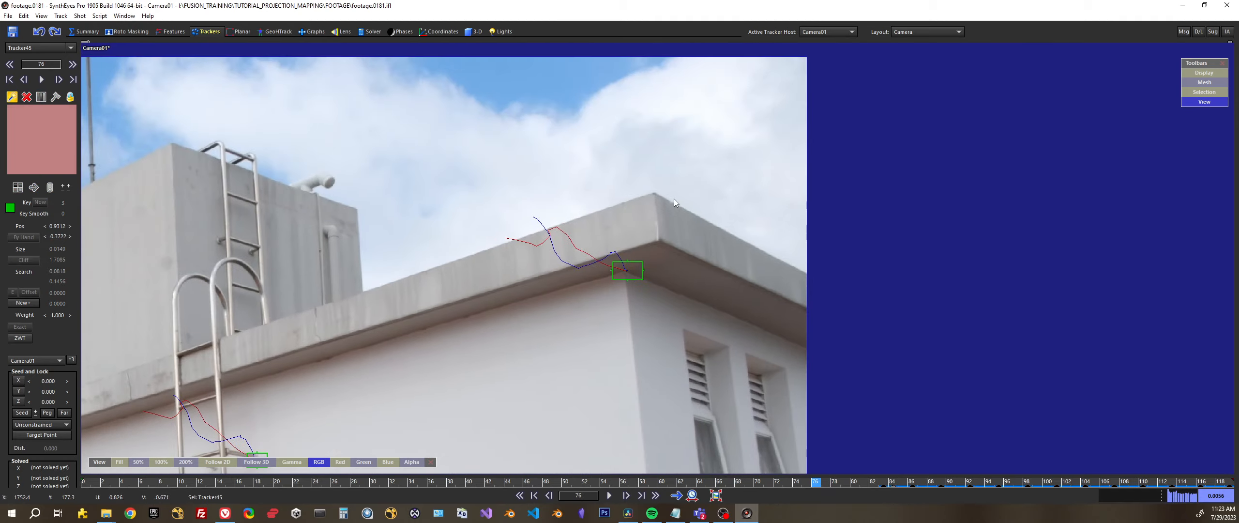
key(s)
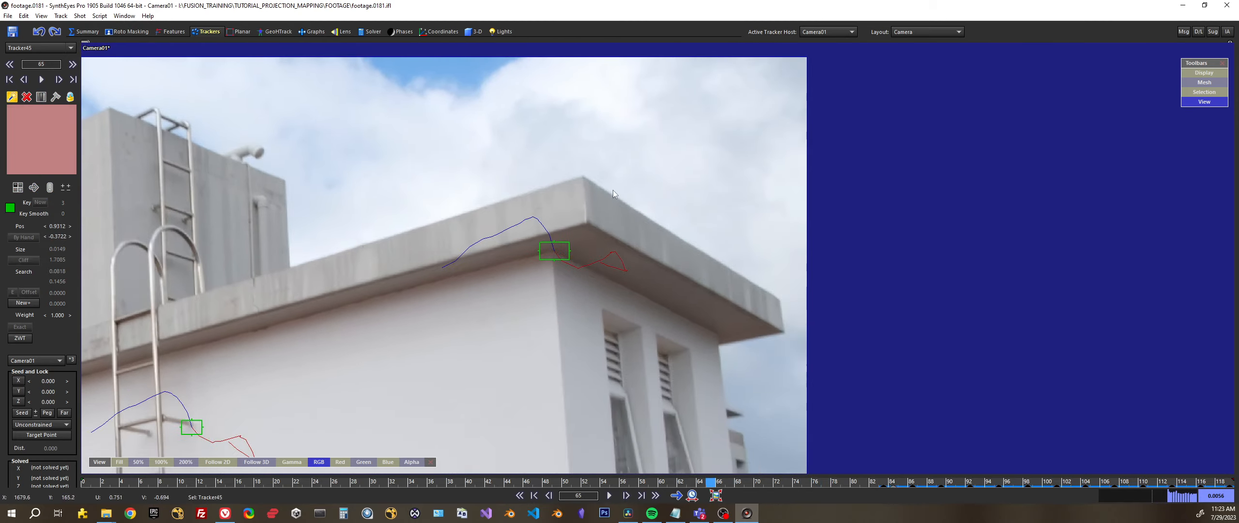
click(583, 178)
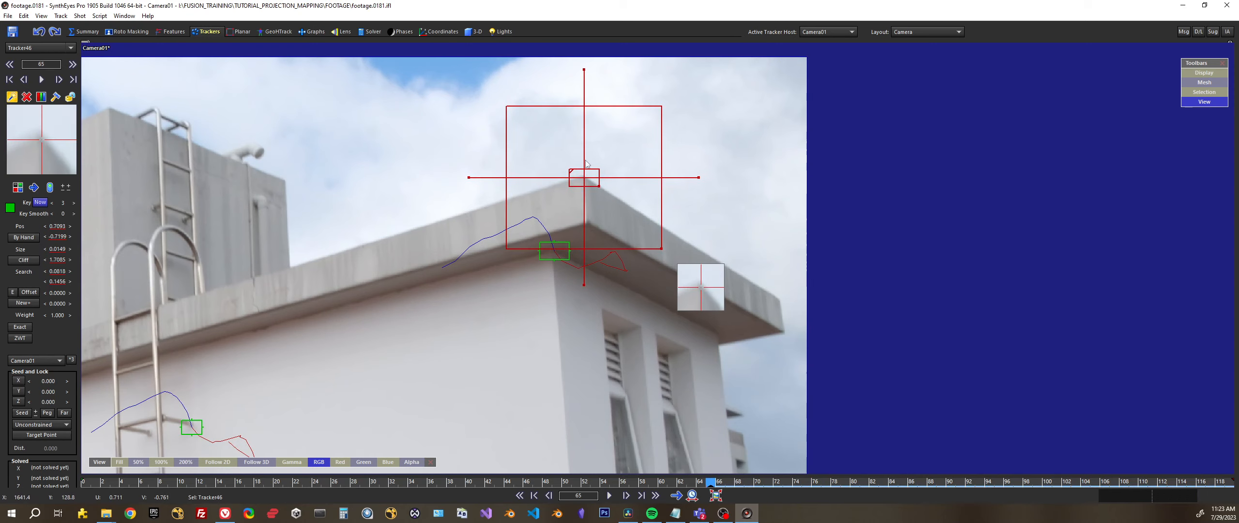
drag(599, 186, 607, 195)
Step: Try tracking the roof slab's top corner a couple of frames and raise the contrast of the tracker preview
key(d)
key(d)
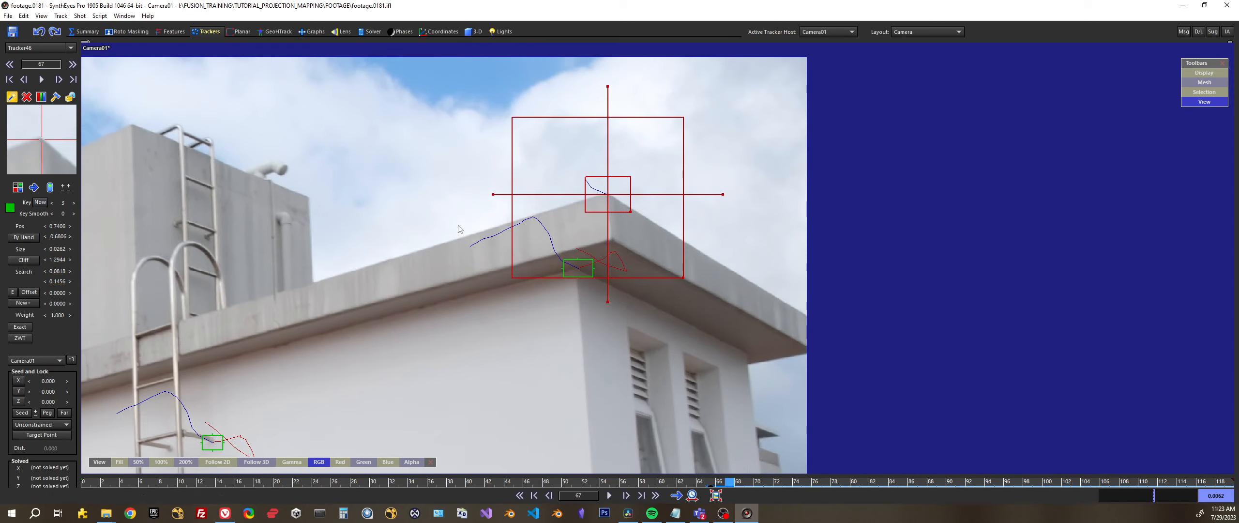
key(s)
key(s)
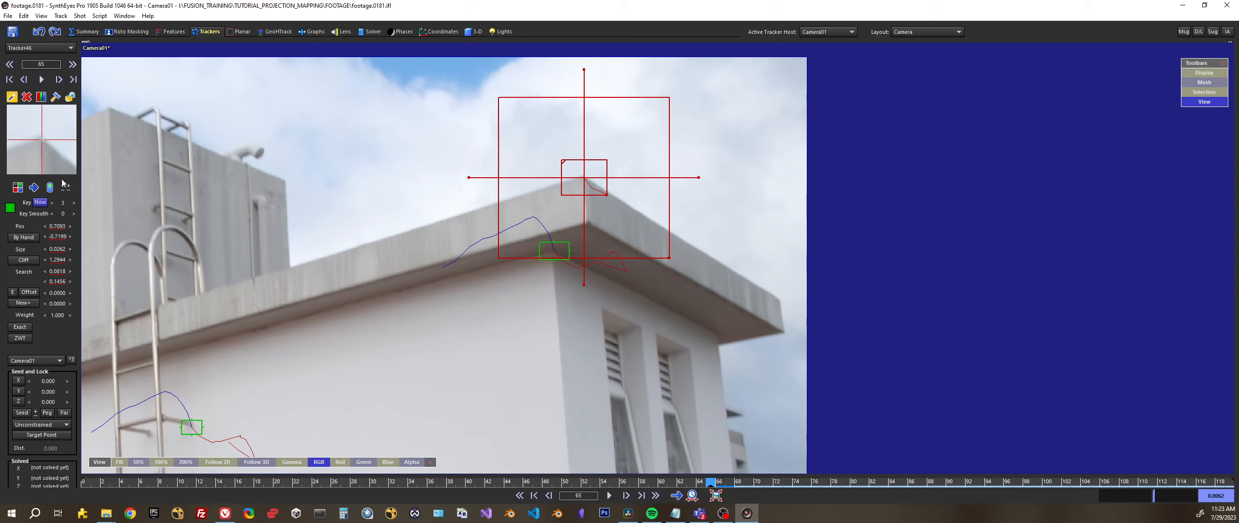
drag(63, 187, 64, 167)
scroll(41, 140, down, 6)
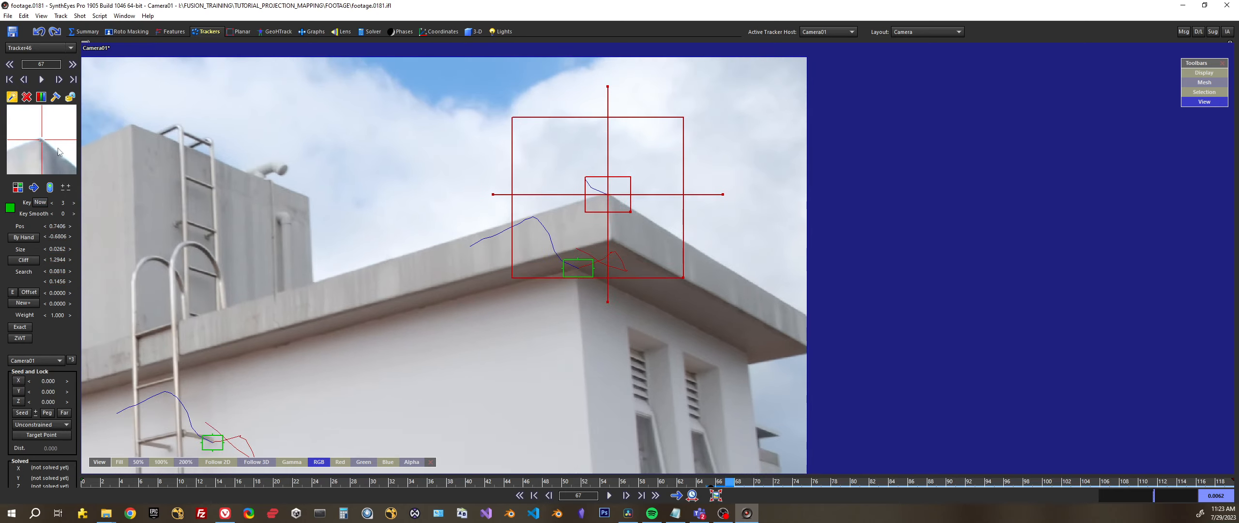
Step: Track the roof slab's top corner forward from frame 67 to frame 119 and lock the tracker
scroll(57, 162, down, 1)
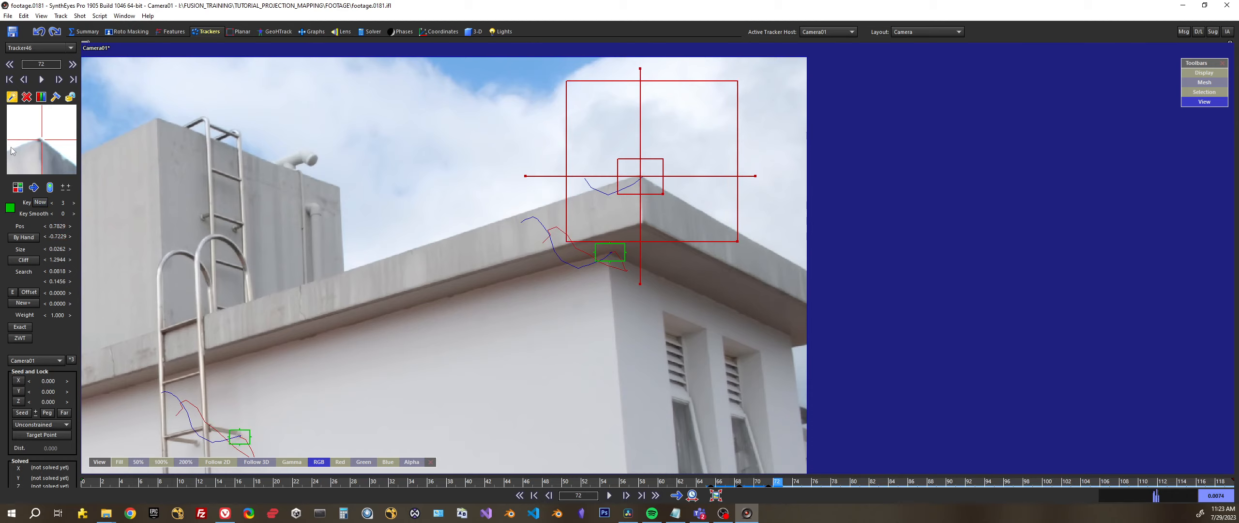
key(d)
key(d)
key(d)
key(d)
key(d)
key(d)
key(d)
key(d)
key(d)
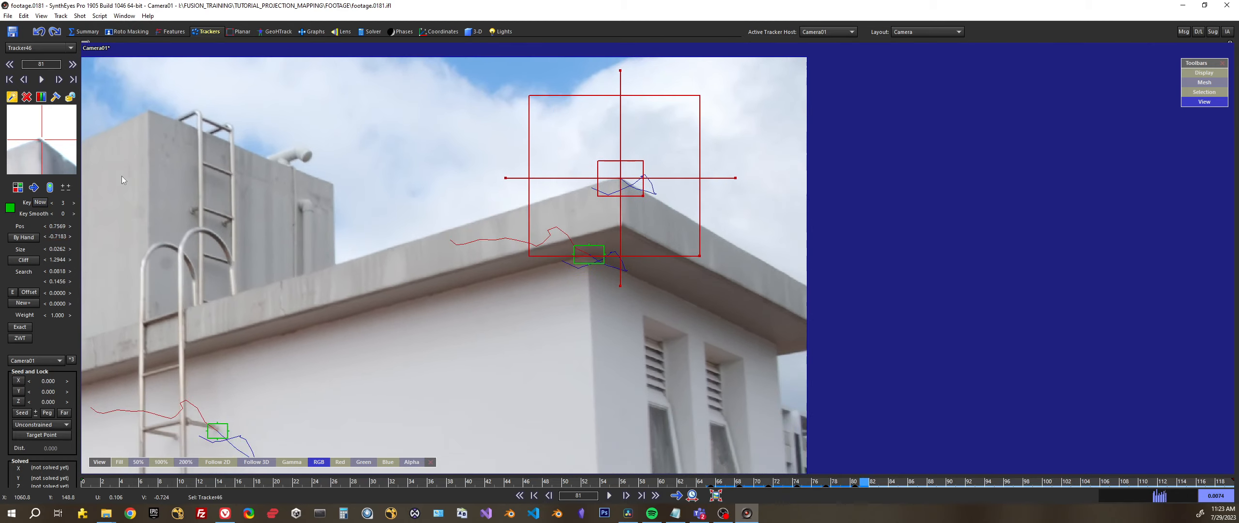
key(d)
key(d)
key(d)
key(d)
key(d)
key(d)
key(d)
key(d)
key(d)
key(d)
key(d)
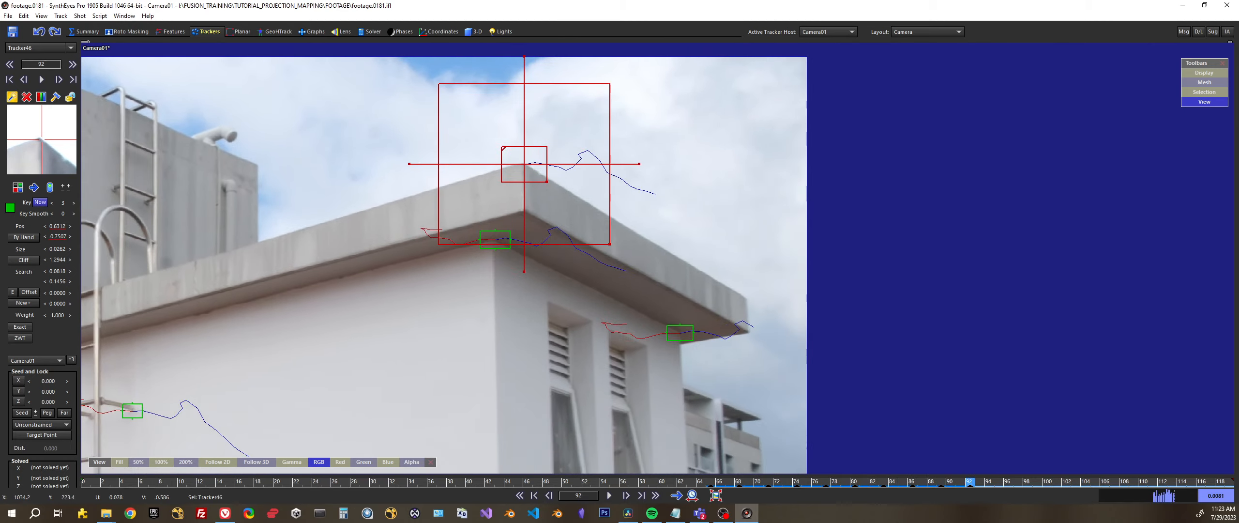
key(d)
key(d)
key(d)
key(d)
key(d)
key(d)
key(d)
key(d)
key(d)
key(d)
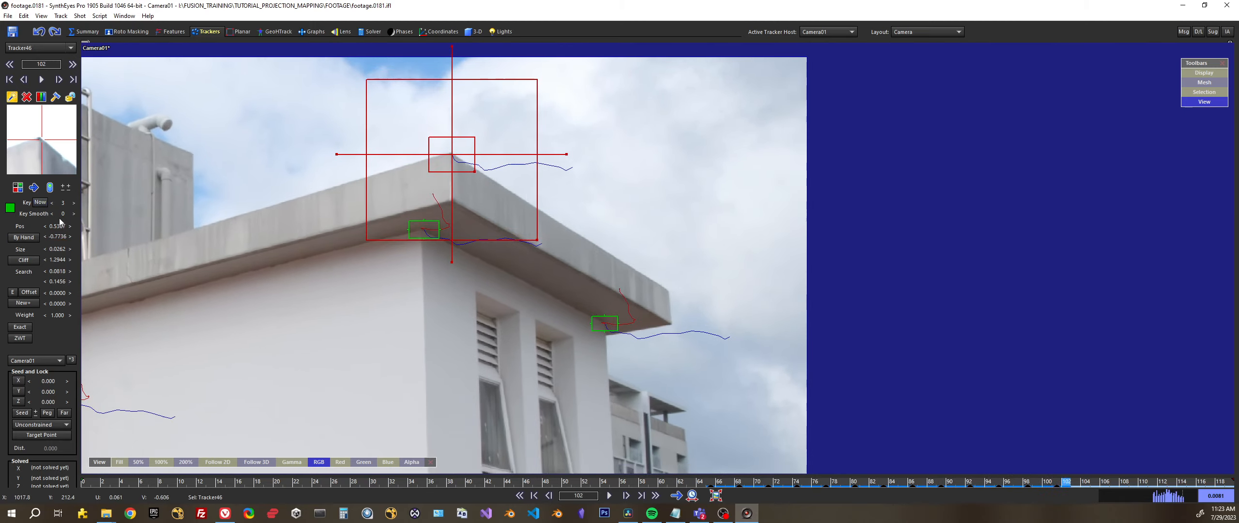
key(d)
key(d)
key(d)
key(d)
key(d)
key(d)
key(d)
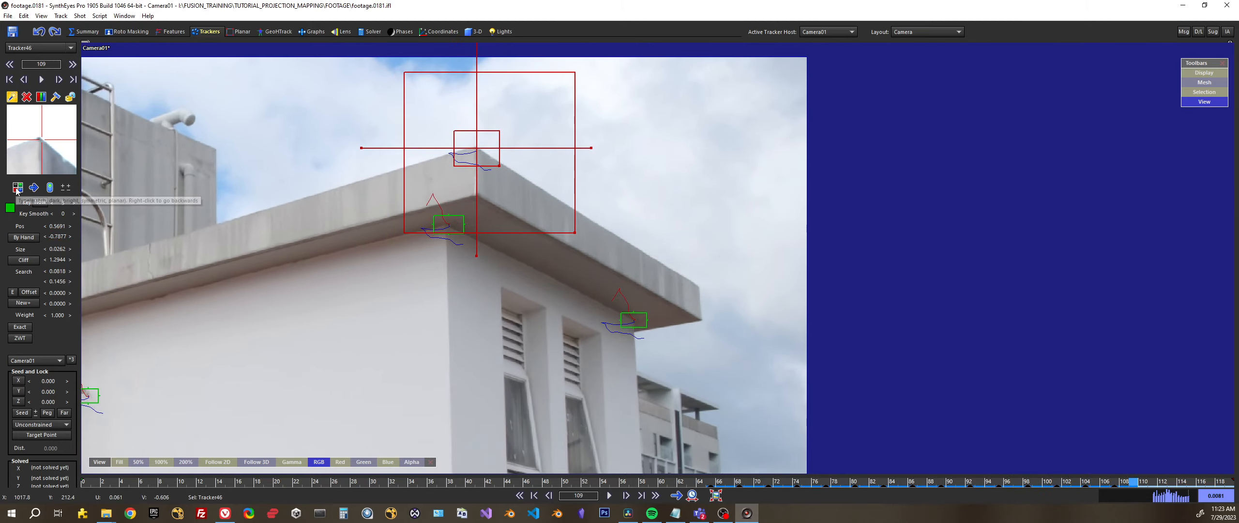
key(d)
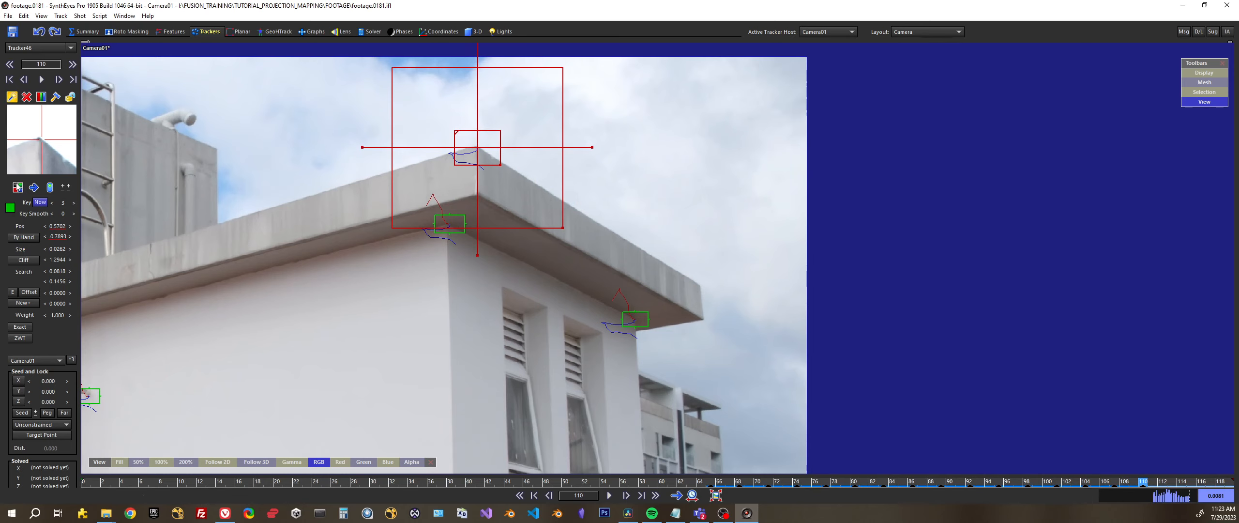
key(d)
key(d)
key(d)
key(d)
key(d)
key(d)
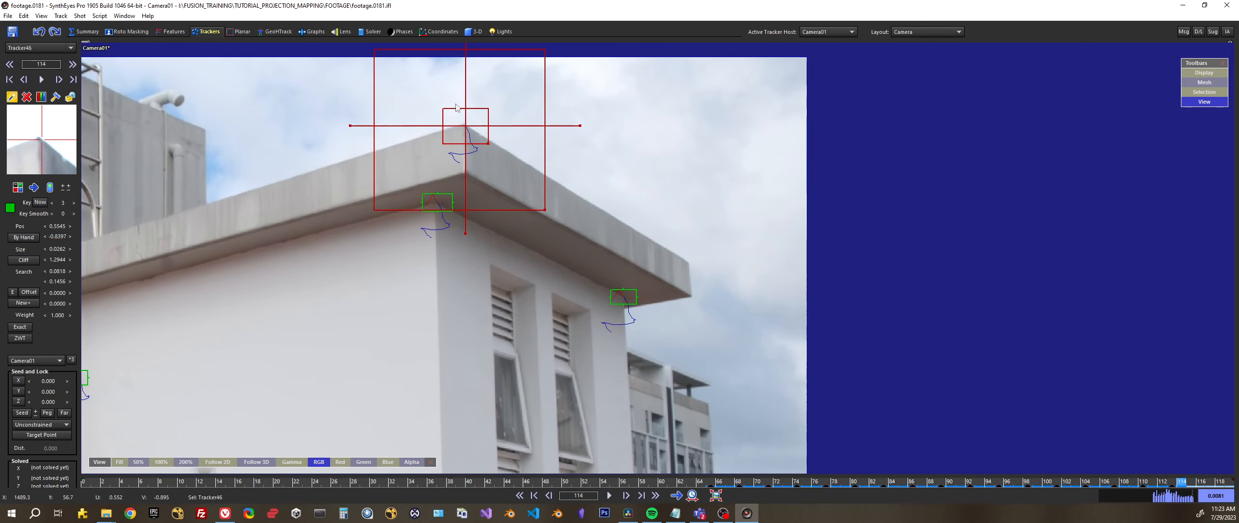
key(d)
key(d)
key(d)
right_click(460, 120)
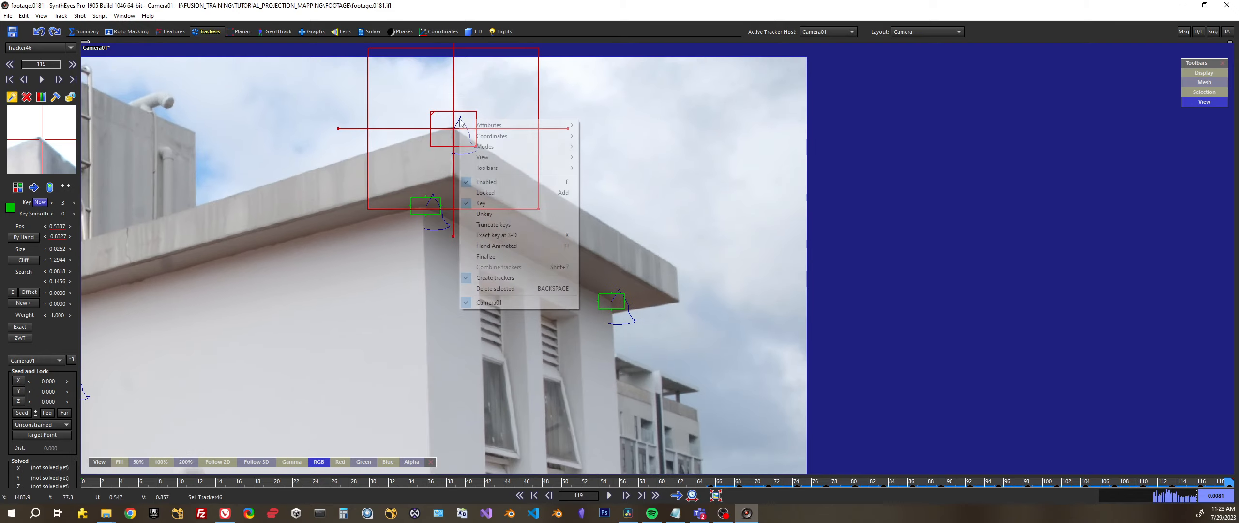
click(496, 190)
Step: Unlock the roof slab corner tracker at frame 65 and track it backward to frame 0
middle_drag(380, 213, 669, 233)
key(s)
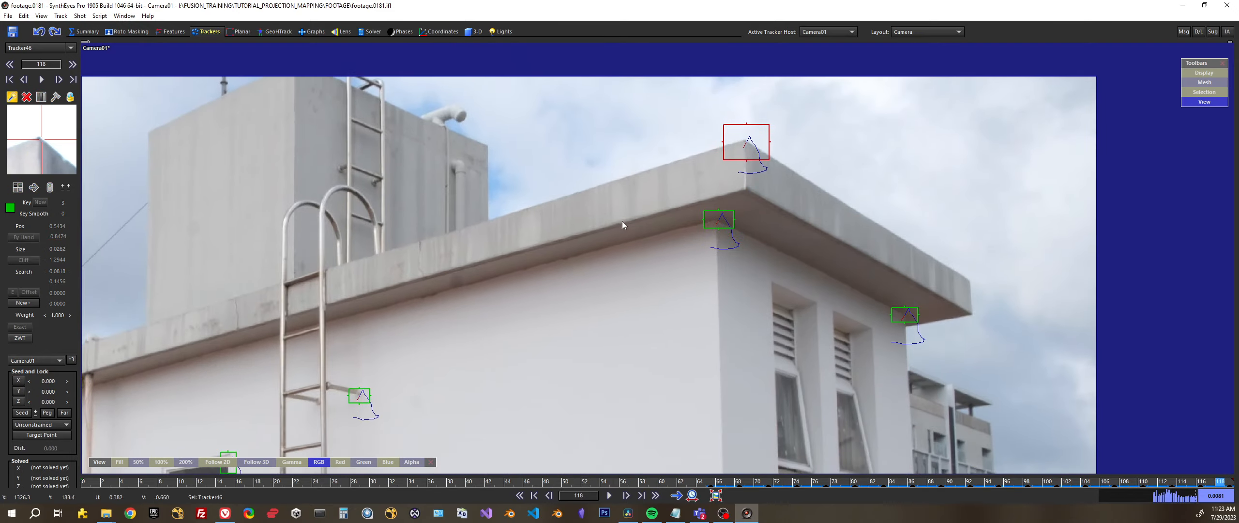
drag(1083, 480, 710, 480)
right_click(902, 186)
click(934, 257)
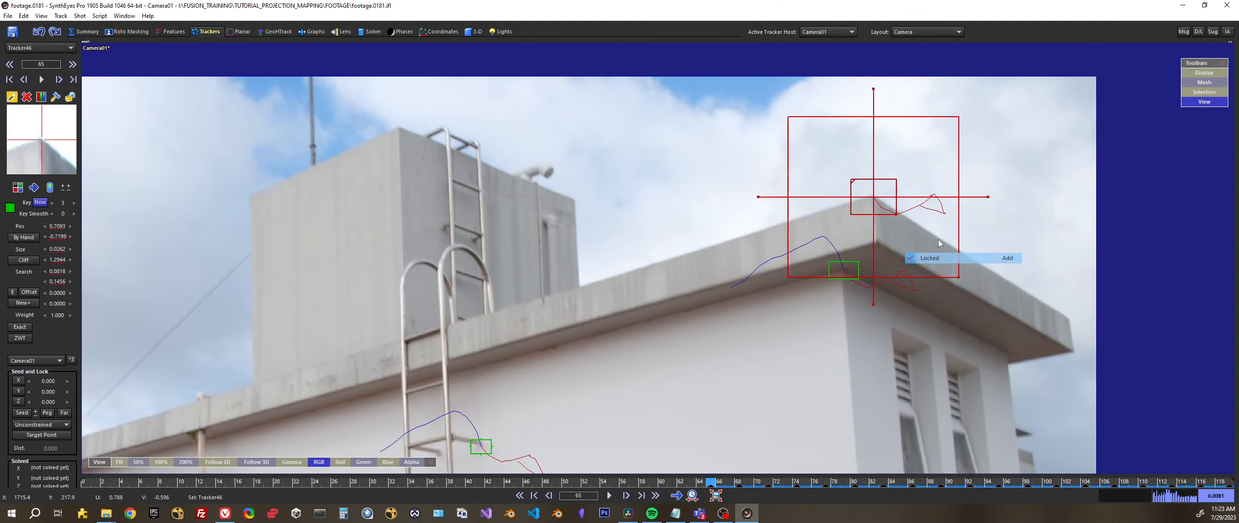
click(35, 187)
key(space)
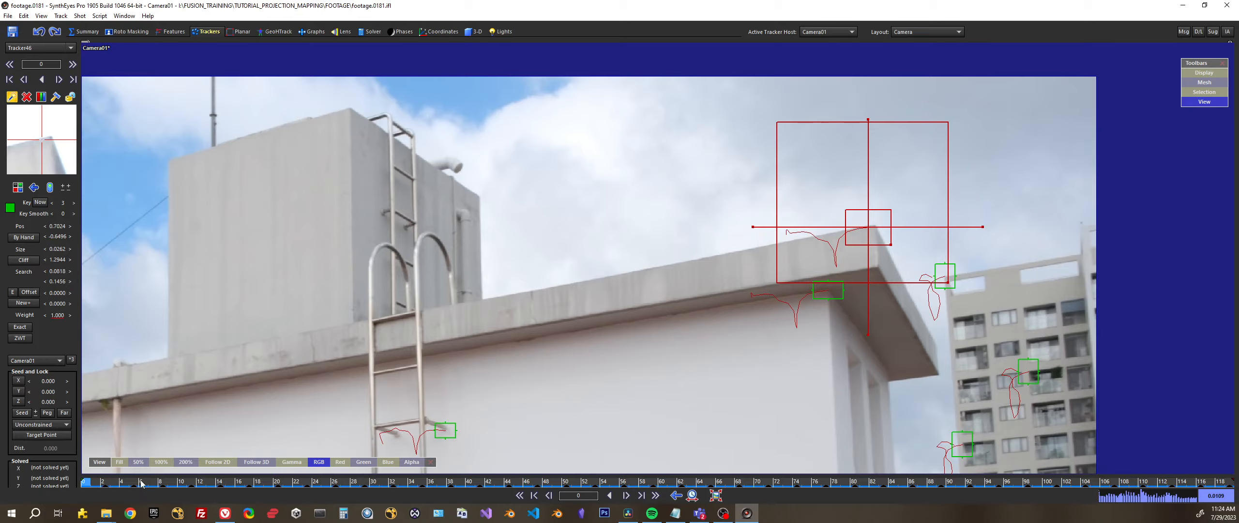
Step: Truncate the roof slab corner tracker's keys at frame 49 to discard the earlier track, and lock it
drag(140, 481, 633, 385)
right_click(775, 180)
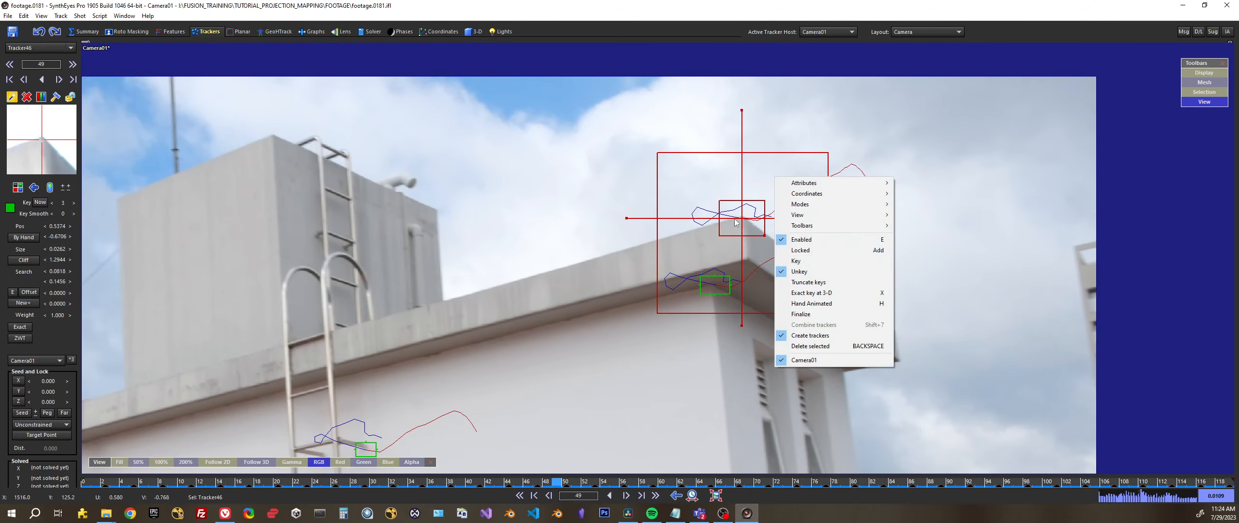
click(823, 282)
right_click(752, 200)
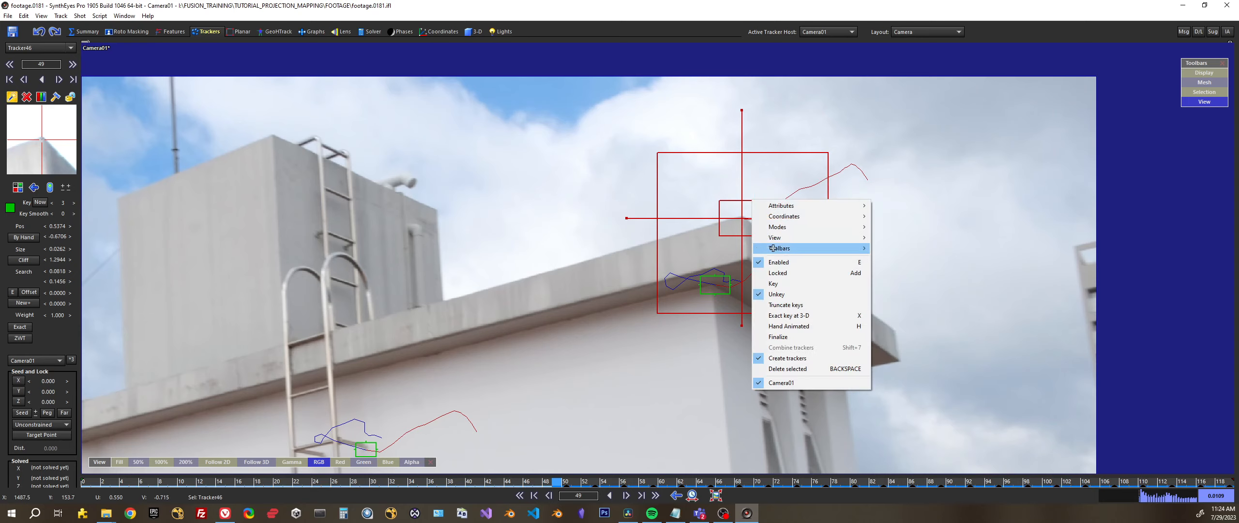
click(780, 282)
Step: Place a new tracker at frame 55 on the top front corner of the rooftop tower
middle_drag(465, 401, 584, 424)
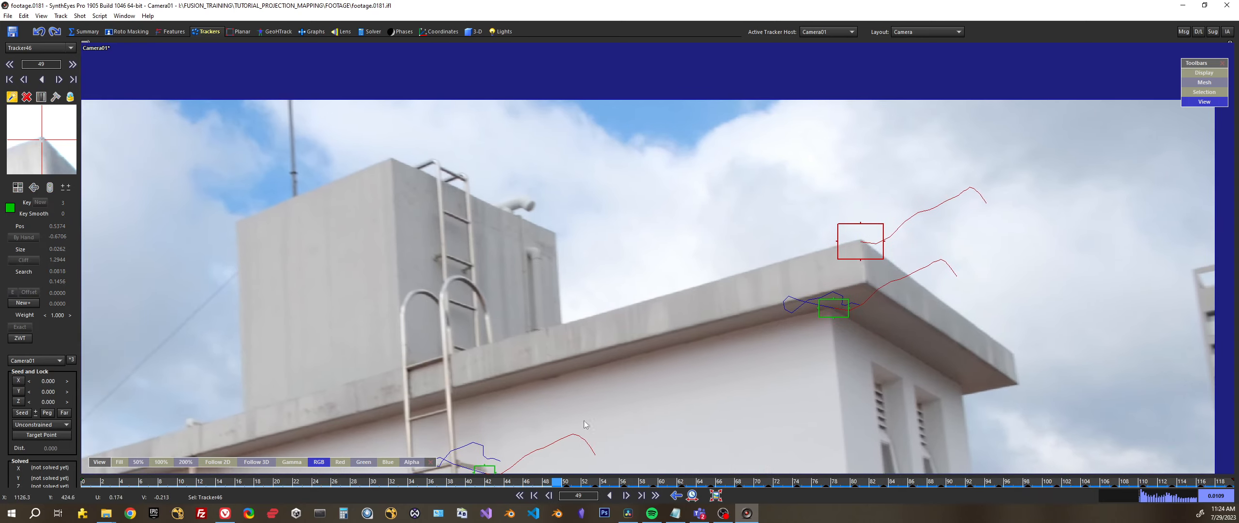
drag(478, 483, 613, 483)
middle_drag(555, 303, 641, 362)
drag(539, 184, 546, 188)
Step: Track the rooftop tower's top corner backward from frame 55 to frame 30
key(d)
key(s)
key(s)
key(s)
key(s)
key(s)
key(s)
key(s)
key(s)
key(s)
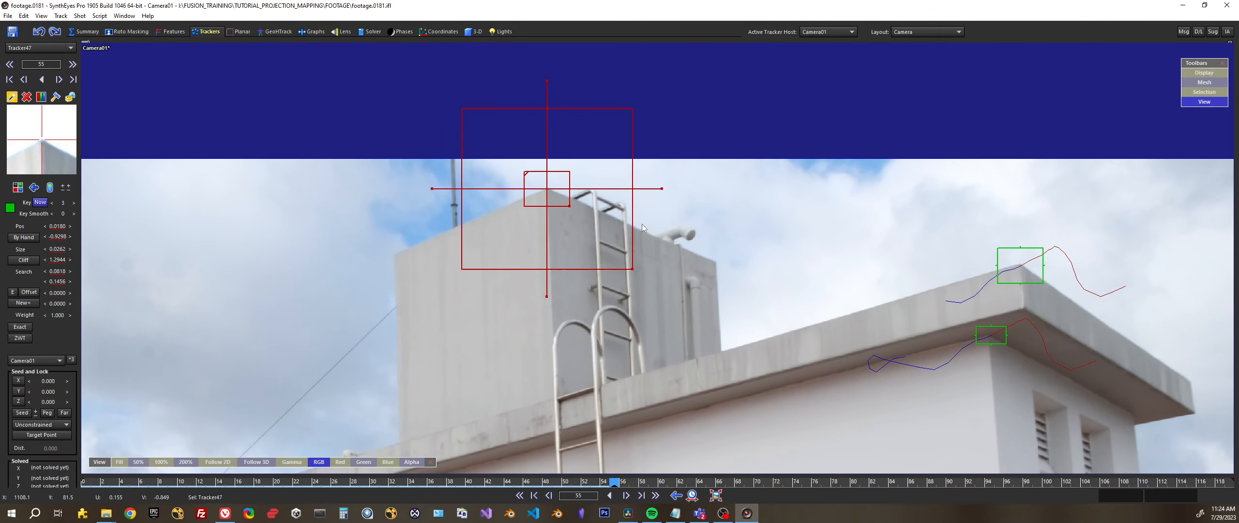
key(s)
key(s)
key(s)
key(s)
key(s)
key(s)
key(s)
key(s)
key(s)
key(s)
key(s)
key(s)
key(s)
key(s)
key(s)
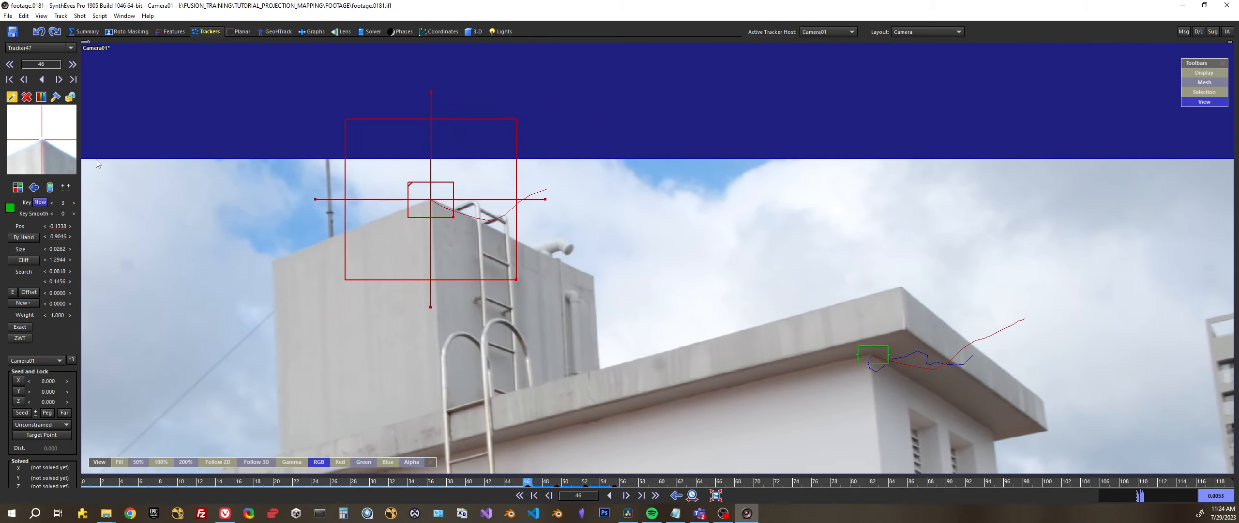
Step: Truncate the tower corner tracker's keys at frame 40 to discard the earlier part of the track
key(d)
key(d)
key(d)
key(d)
key(d)
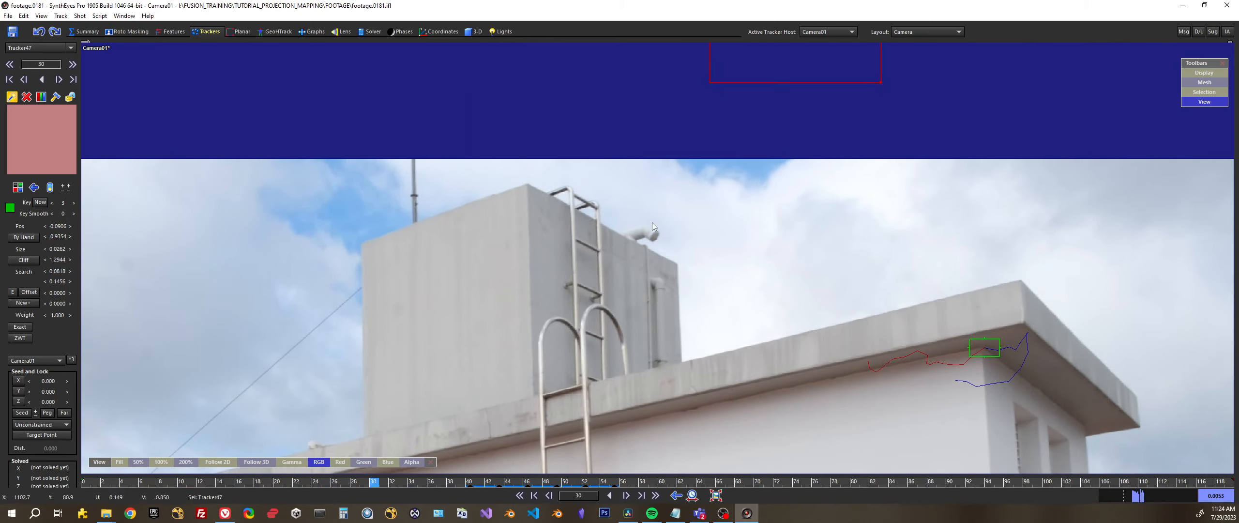
key(d)
key(d)
key(d)
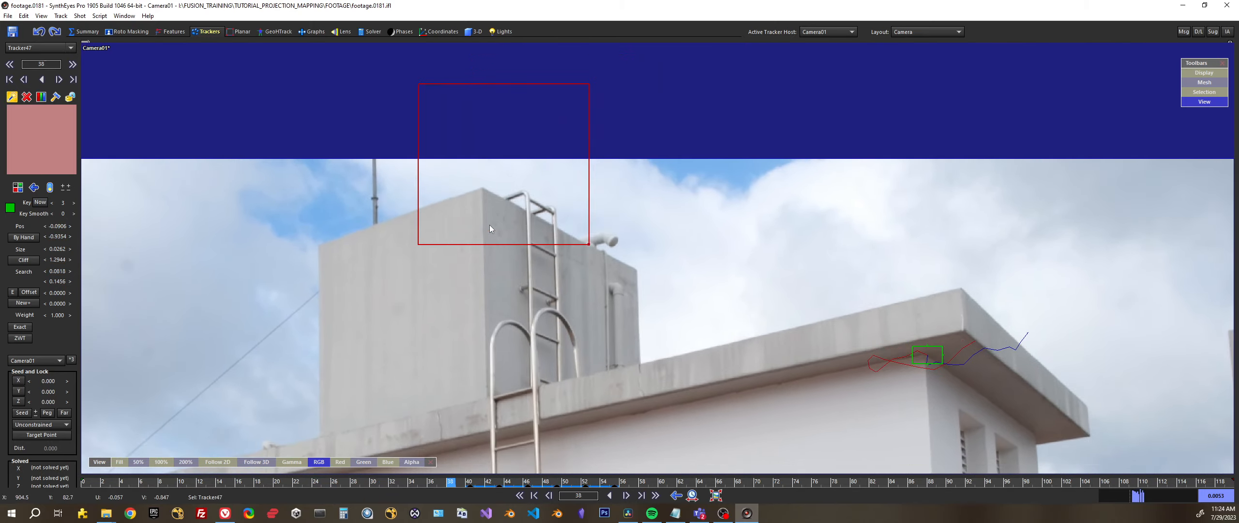
right_click(462, 186)
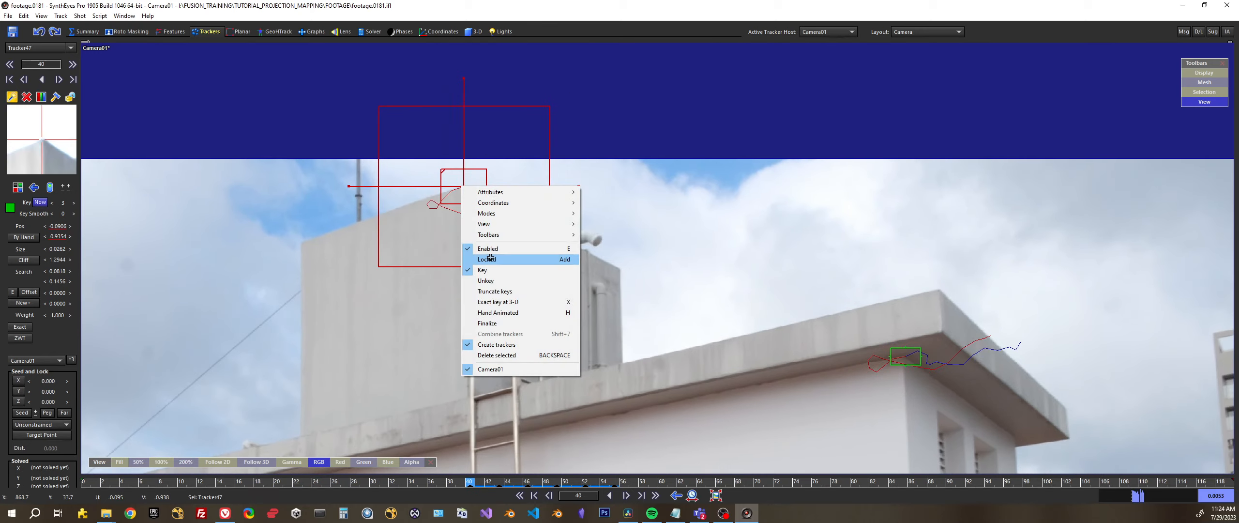
click(494, 291)
Step: Set the tracking direction to forward, go to frame 55, and lock the tracker on the rooftop tower's top front corner
click(34, 188)
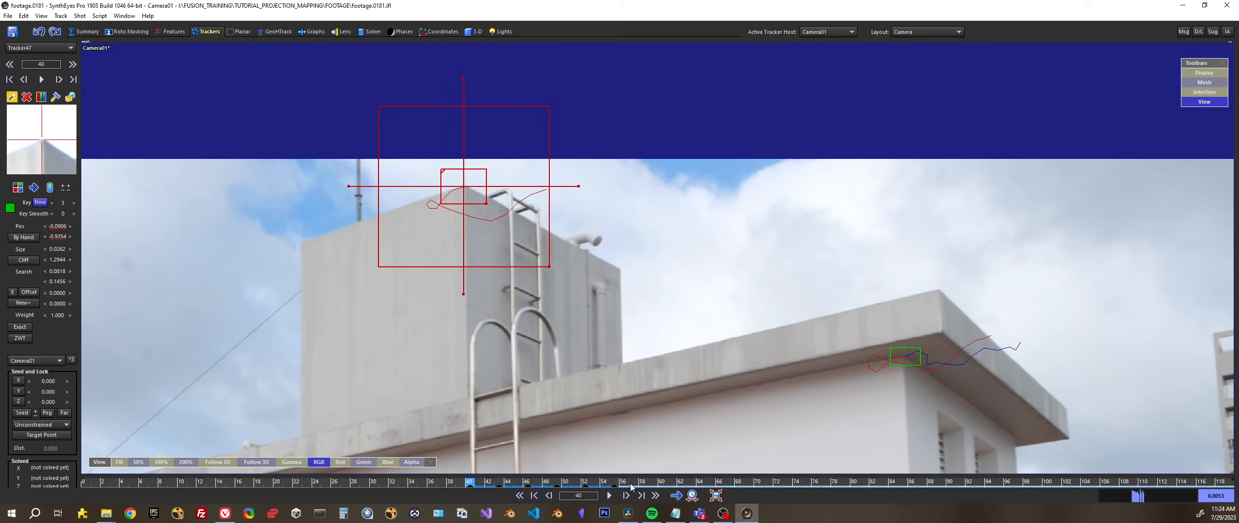
click(611, 484)
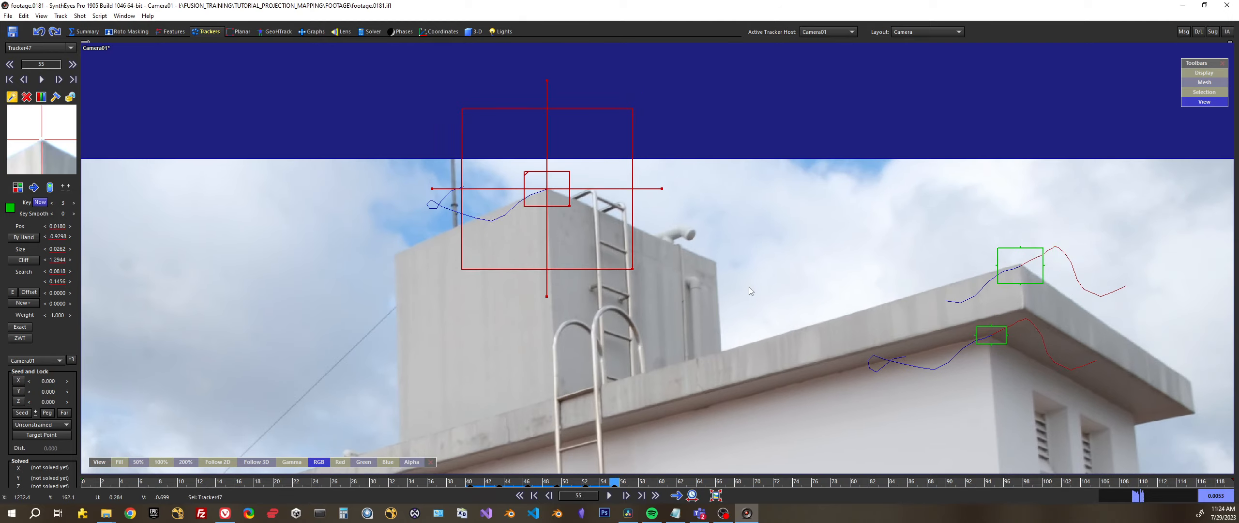
right_click(550, 176)
click(608, 252)
Step: Place a new tracker at frame 55 on the tower's top right corner, beside the roof pipe
scroll(374, 292, down, 2)
middle_drag(375, 292, 522, 197)
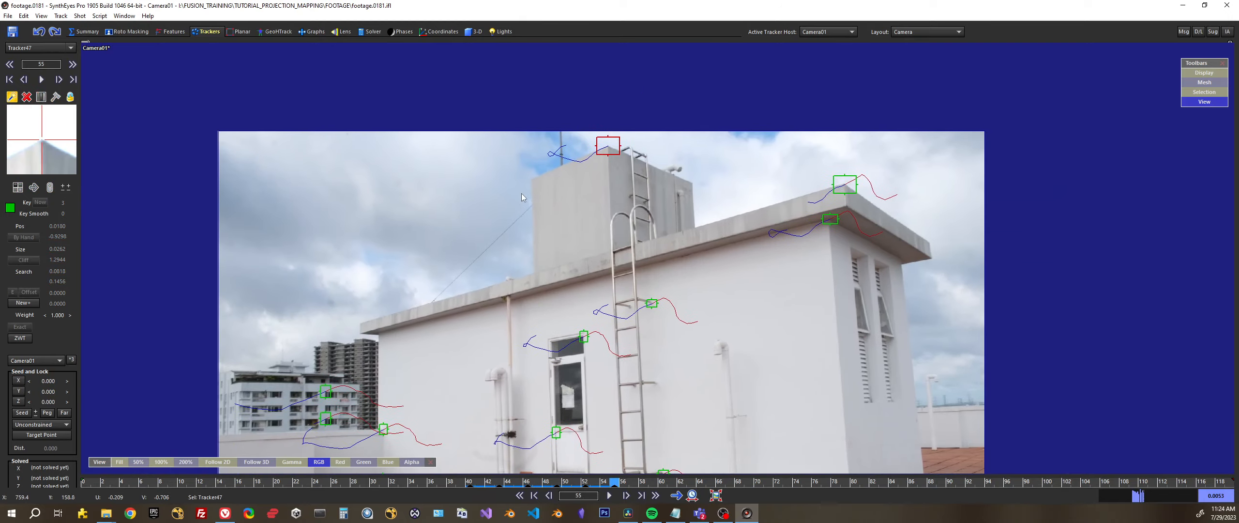
scroll(534, 160, up, 2)
click(853, 209)
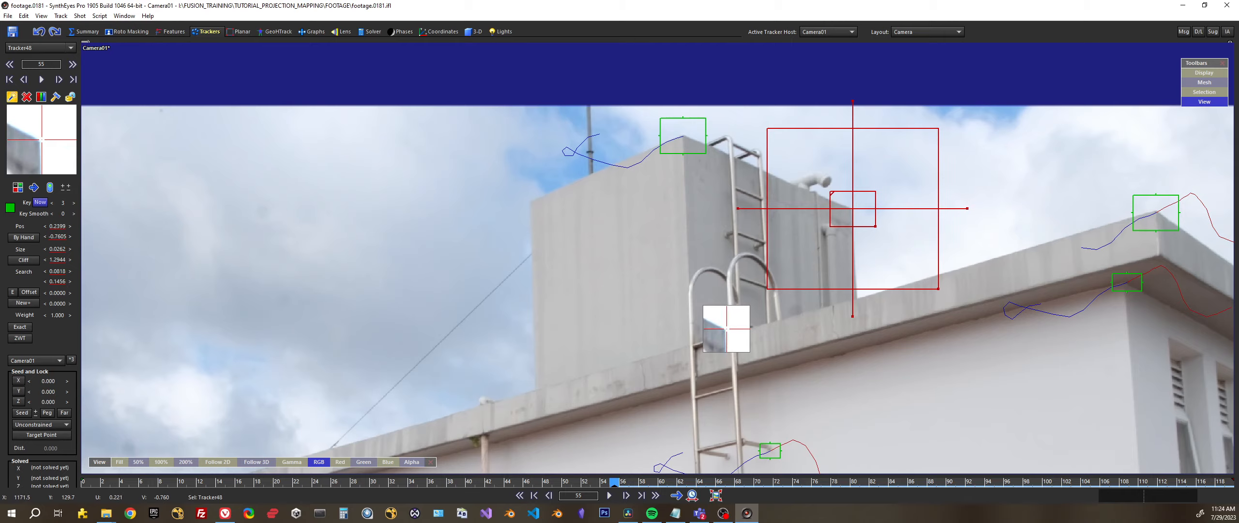
Step: Track the tower's top right corner forward from frame 55 to frame 119 and lock its tracker
key(d)
key(d)
key(d)
key(d)
key(d)
key(d)
key(d)
key(d)
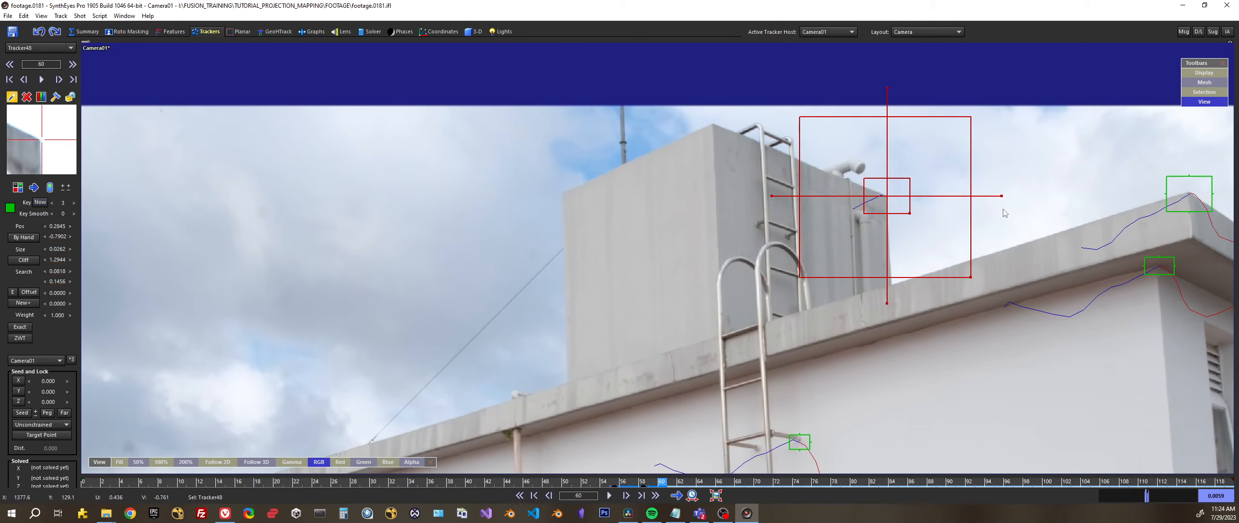
key(d)
key(d)
key(d)
key(d)
key(d)
key(d)
key(d)
key(d)
key(d)
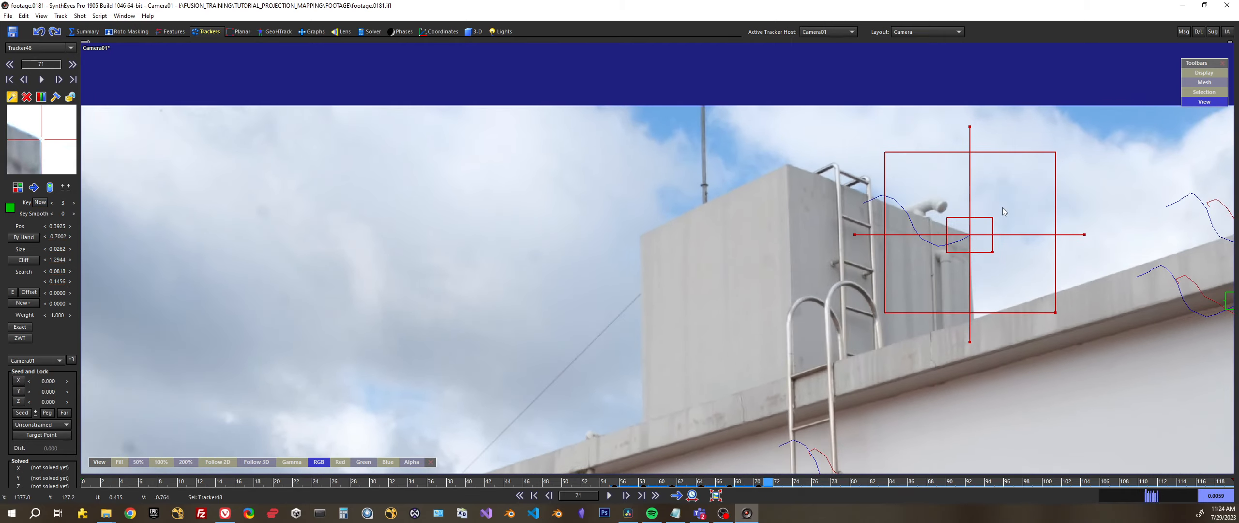
key(space)
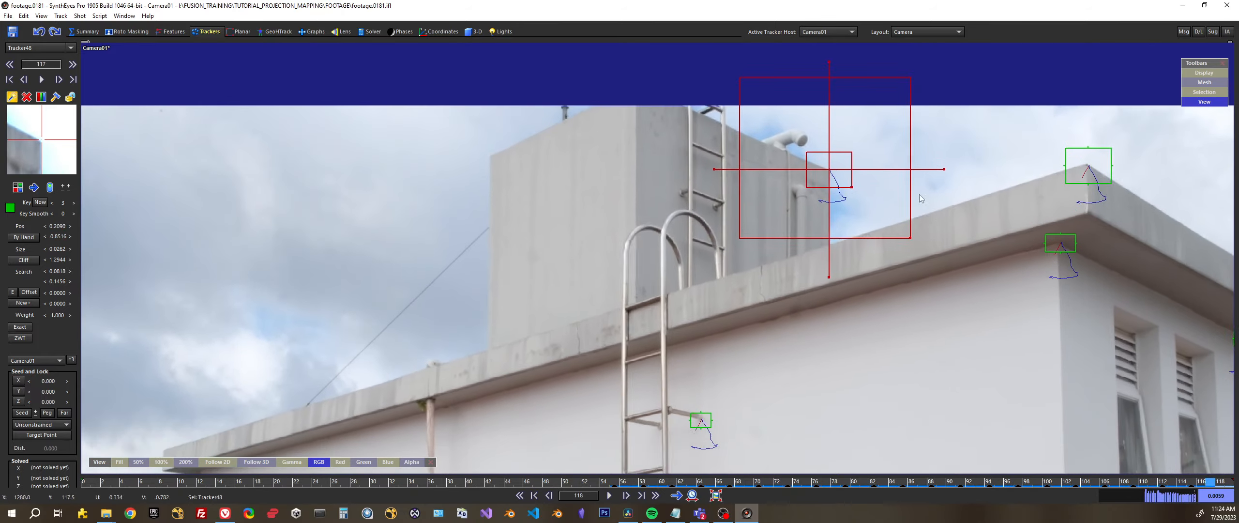
right_click(828, 164)
click(853, 233)
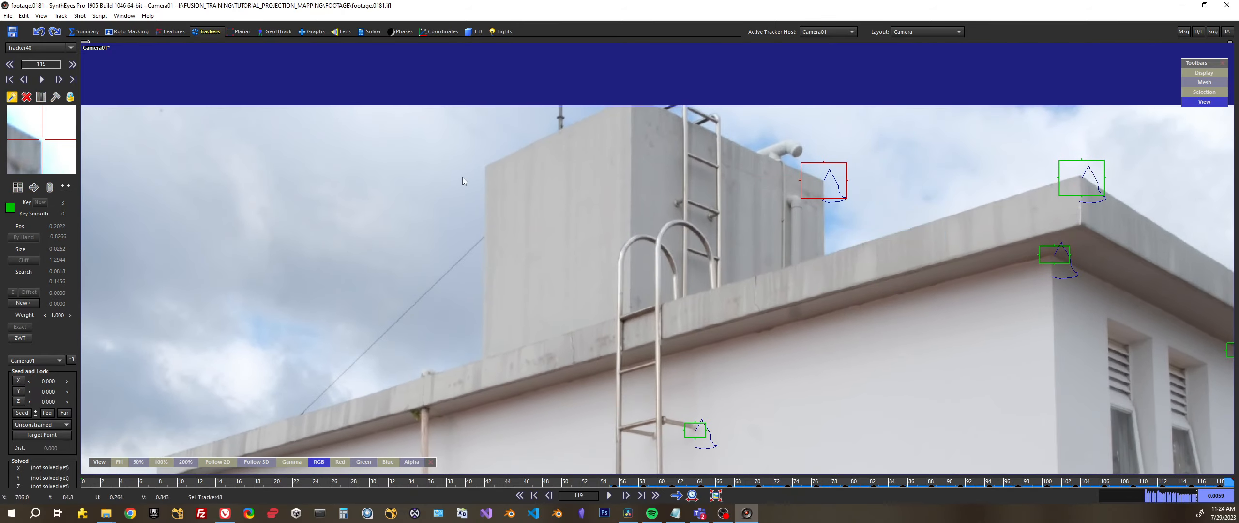
click(345, 482)
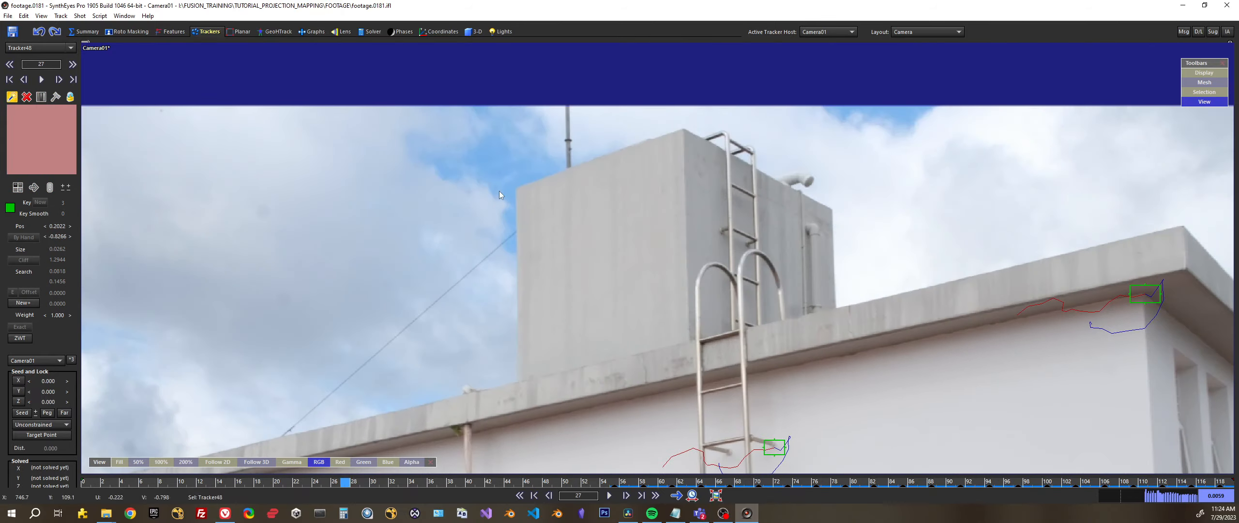
click(515, 187)
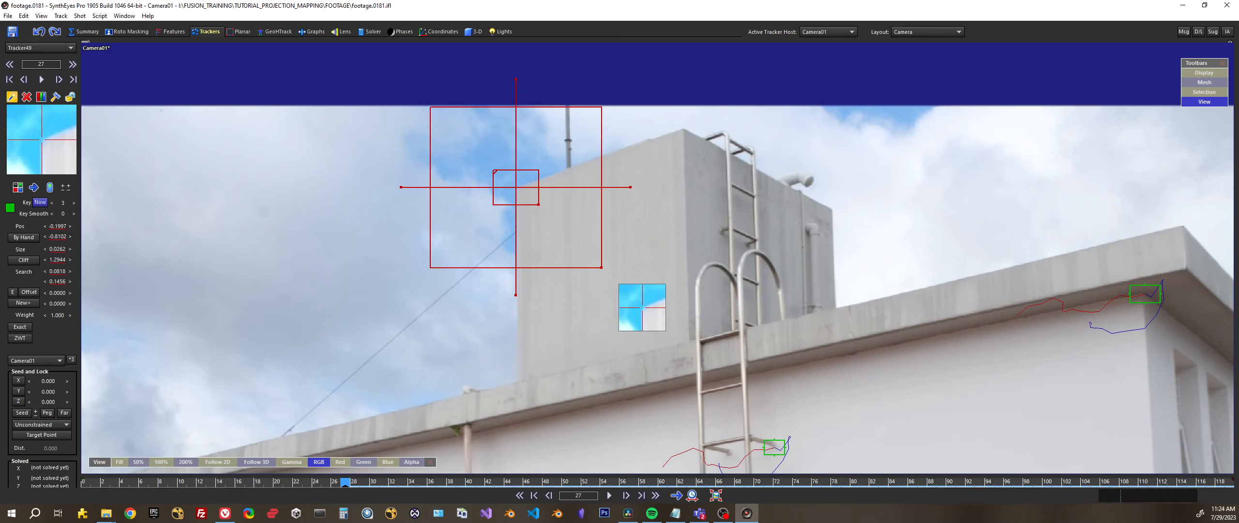
key(ctrl+z)
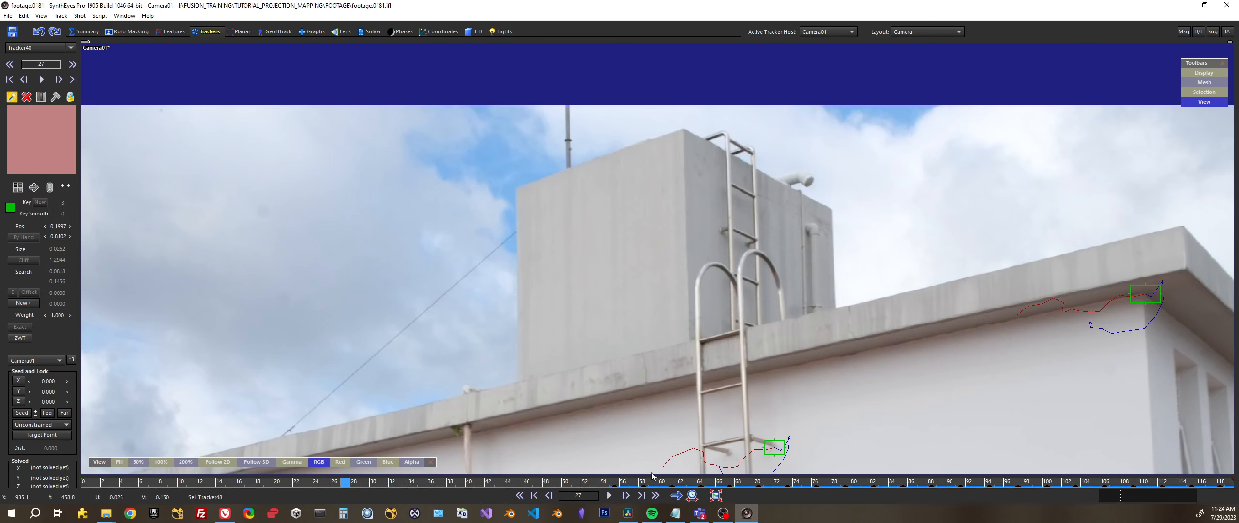
Step: Go to frame 69 and place a new tracker on the tower's top left corner
drag(624, 479, 748, 482)
click(621, 239)
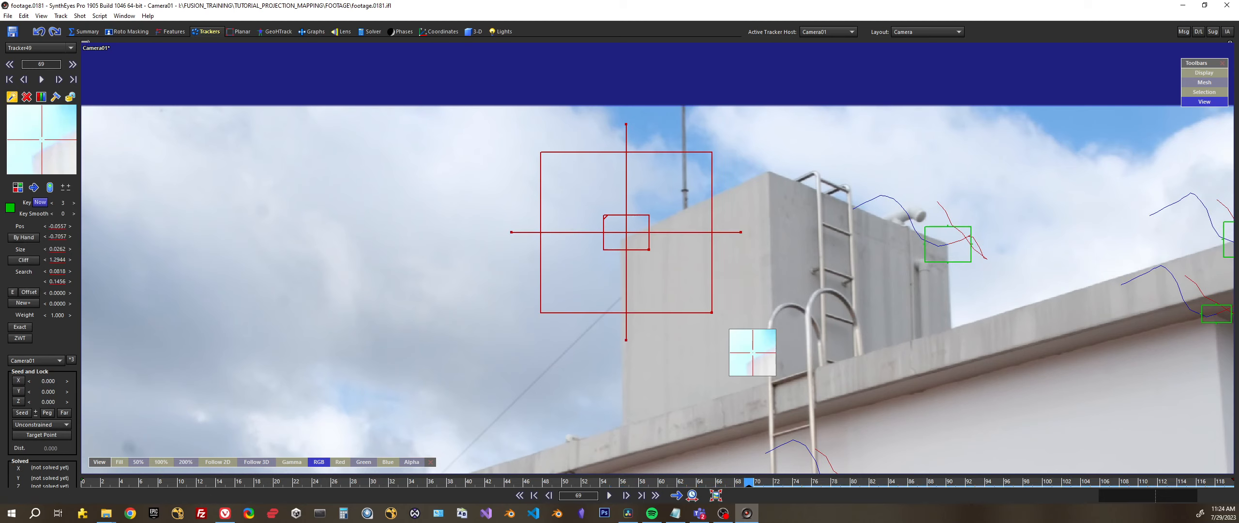
drag(621, 239, 620, 241)
Step: Track the tower's top left corner forward from frame 69 to frame 119 and lock its tracker
key(d)
key(d)
key(d)
key(d)
key(d)
key(d)
key(d)
key(d)
key(d)
key(d)
key(d)
key(d)
key(d)
key(d)
key(d)
key(d)
key(d)
key(d)
key(d)
key(d)
key(d)
key(d)
key(d)
key(d)
key(d)
key(d)
key(d)
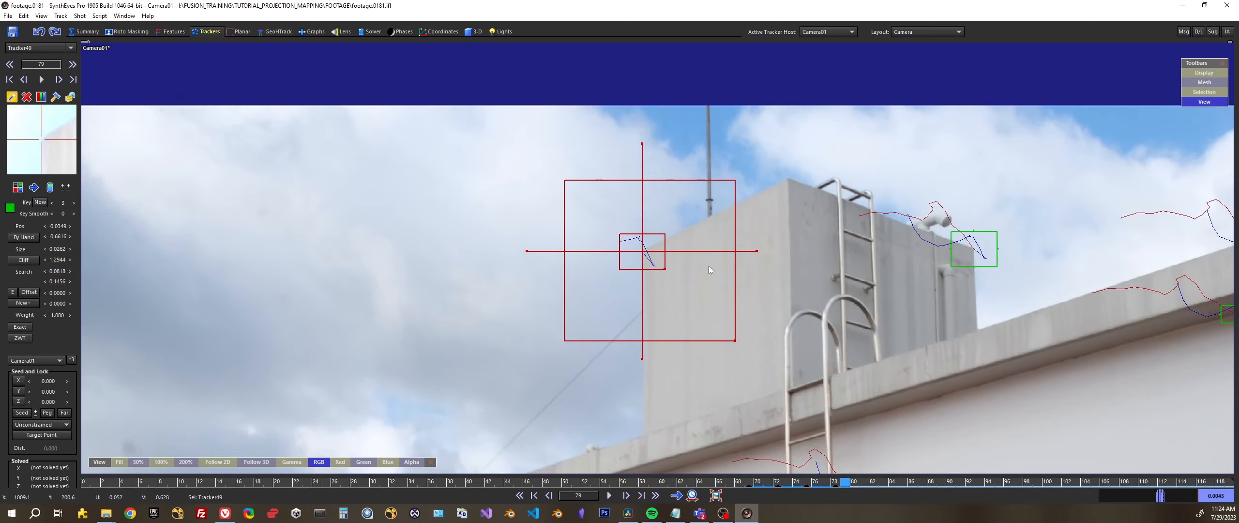
key(d)
key(d)
key(d)
key(d)
key(d)
key(d)
key(d)
key(d)
key(d)
key(d)
key(d)
key(d)
key(d)
key(d)
key(d)
key(d)
key(d)
key(d)
key(d)
key(d)
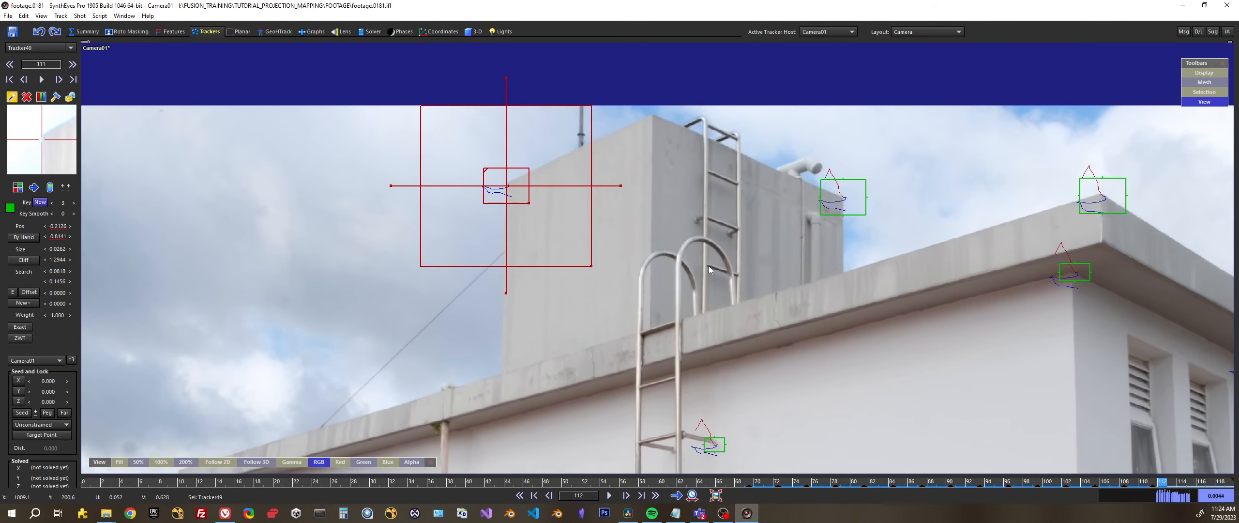
right_click(487, 146)
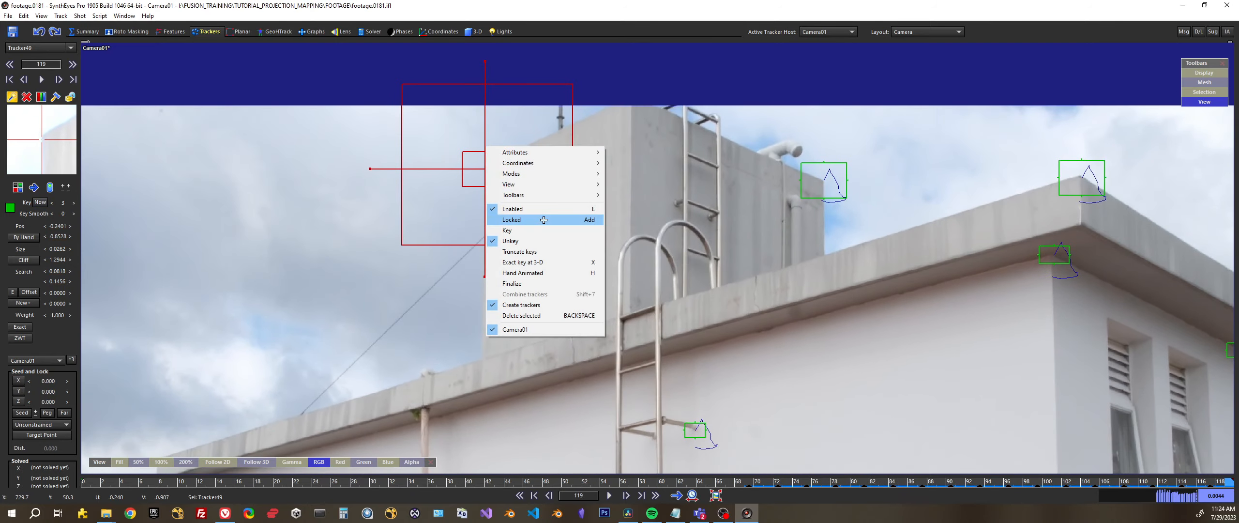
click(541, 221)
Step: Place a new tracker at frame 119 on the building's upper left wall corner, where it meets the roof overhang
scroll(540, 238, down, 2)
middle_drag(546, 263, 585, 200)
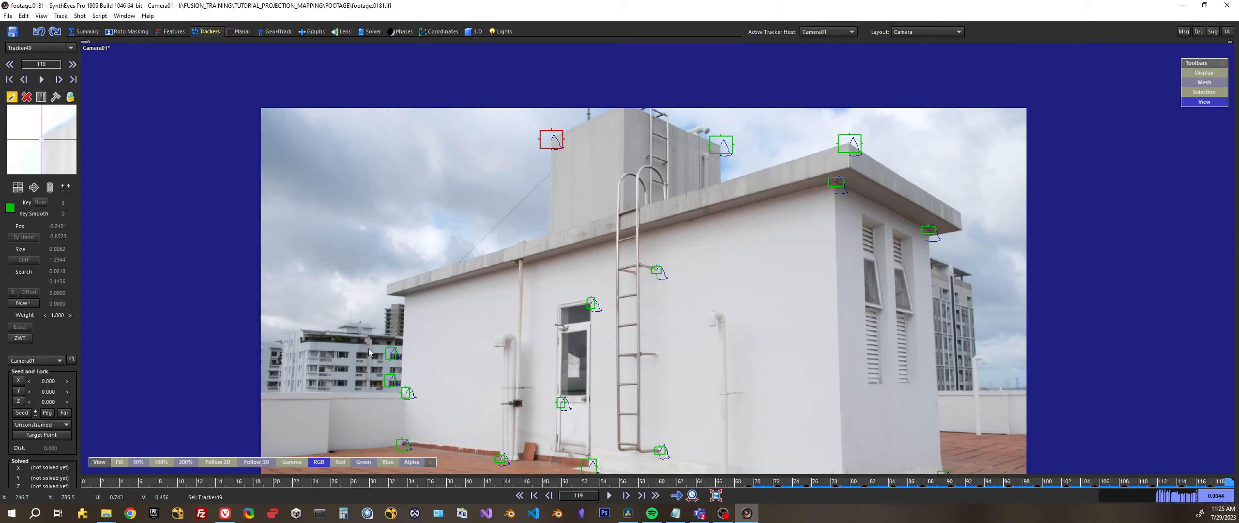
scroll(387, 349, up, 3)
middle_drag(420, 348, 434, 270)
scroll(484, 290, up, 2)
click(484, 291)
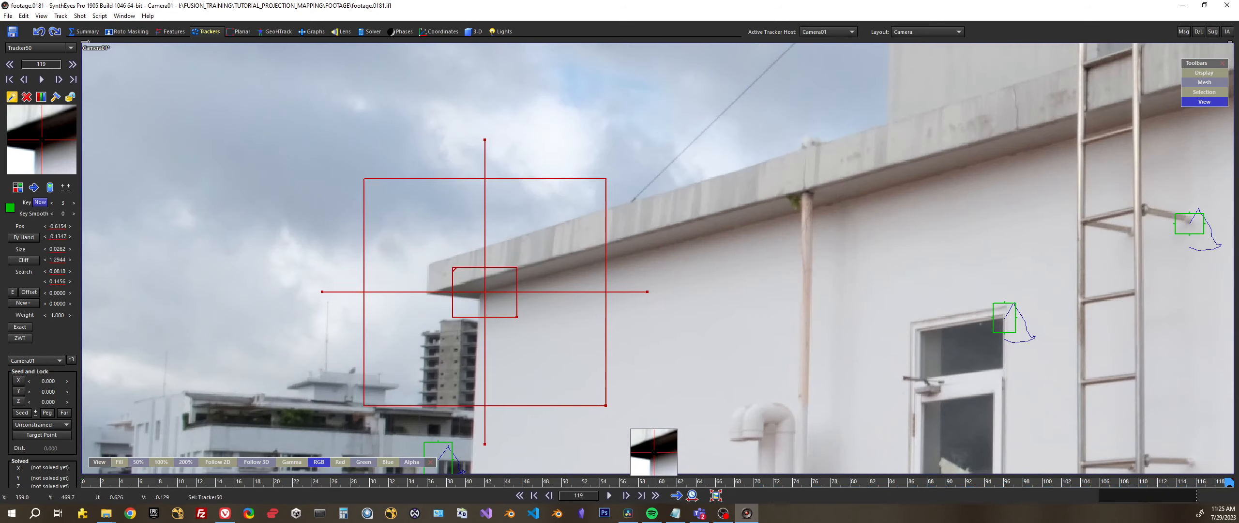
drag(473, 295, 457, 294)
middle_drag(493, 437, 520, 248)
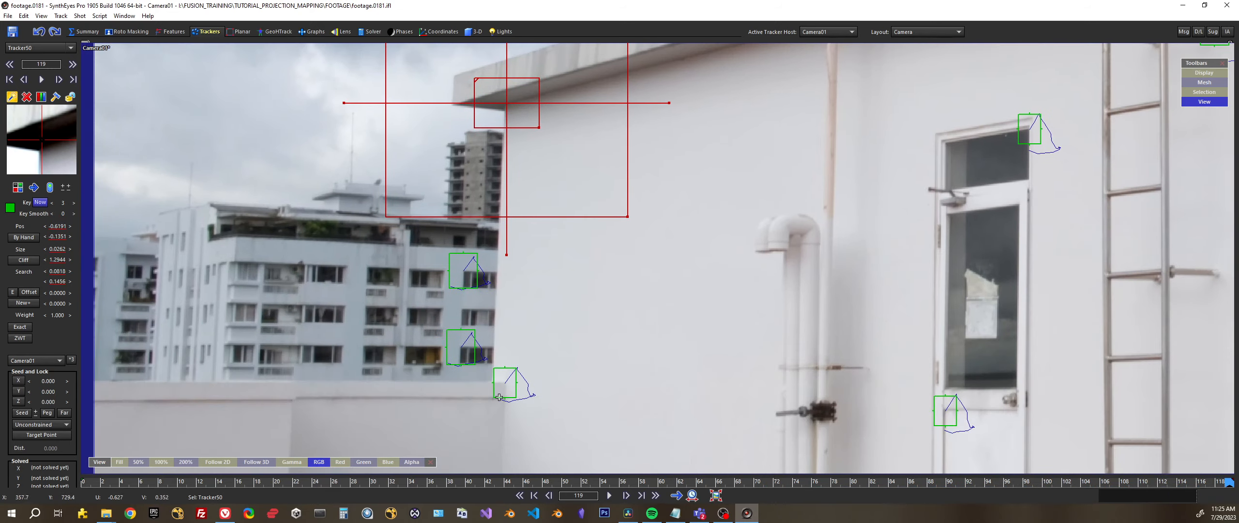
middle_drag(552, 123, 544, 196)
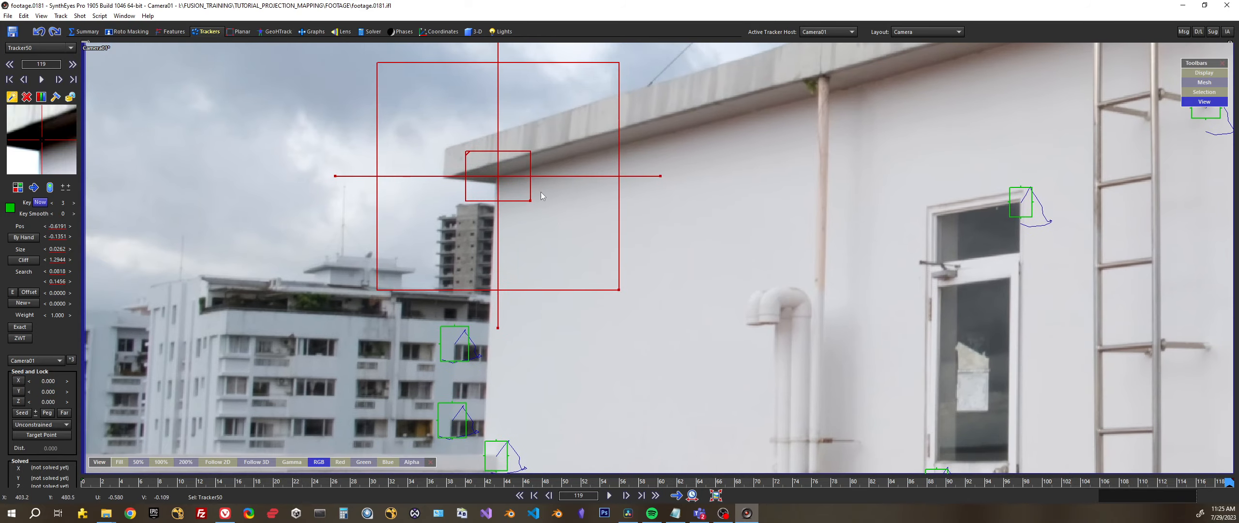
Step: Place a new tracker at frame 0 on the upper left wall corner beneath the roof overhang, with forward tracking direction
click(154, 443)
drag(95, 482, 58, 482)
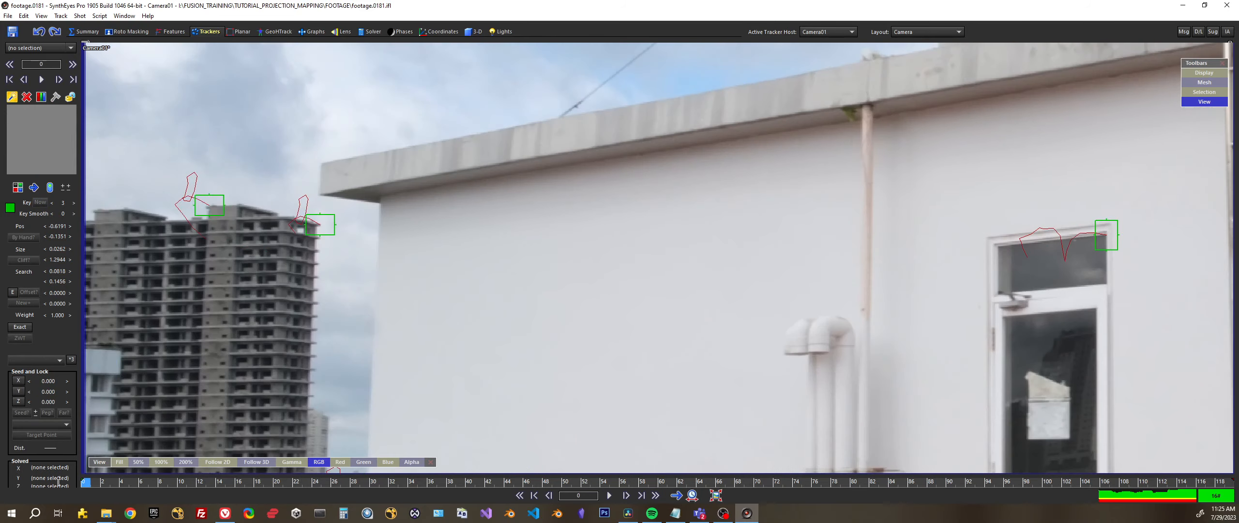
click(32, 190)
drag(389, 195, 407, 215)
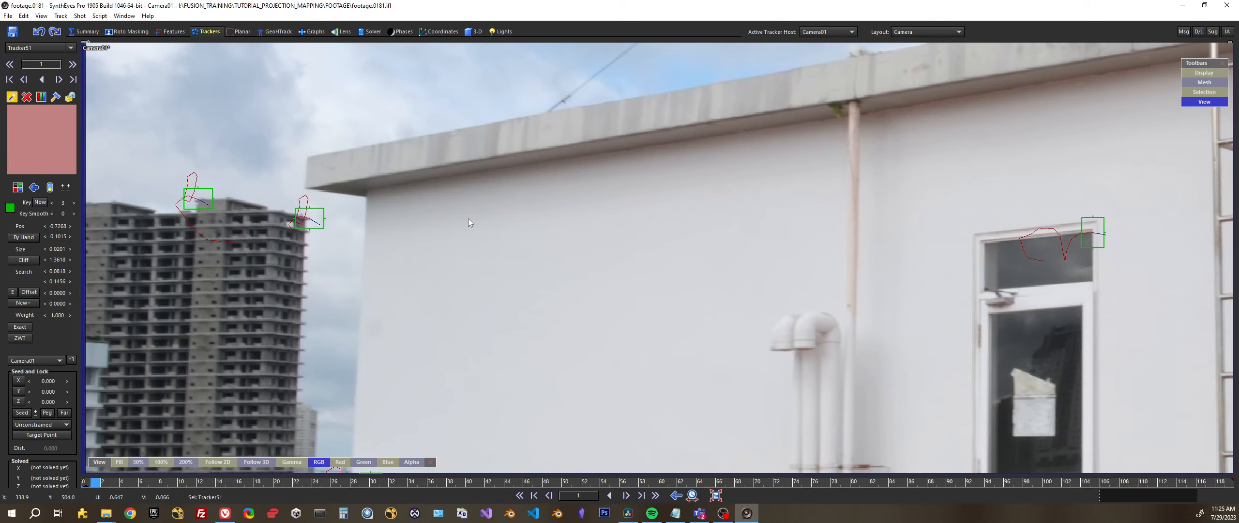
click(34, 189)
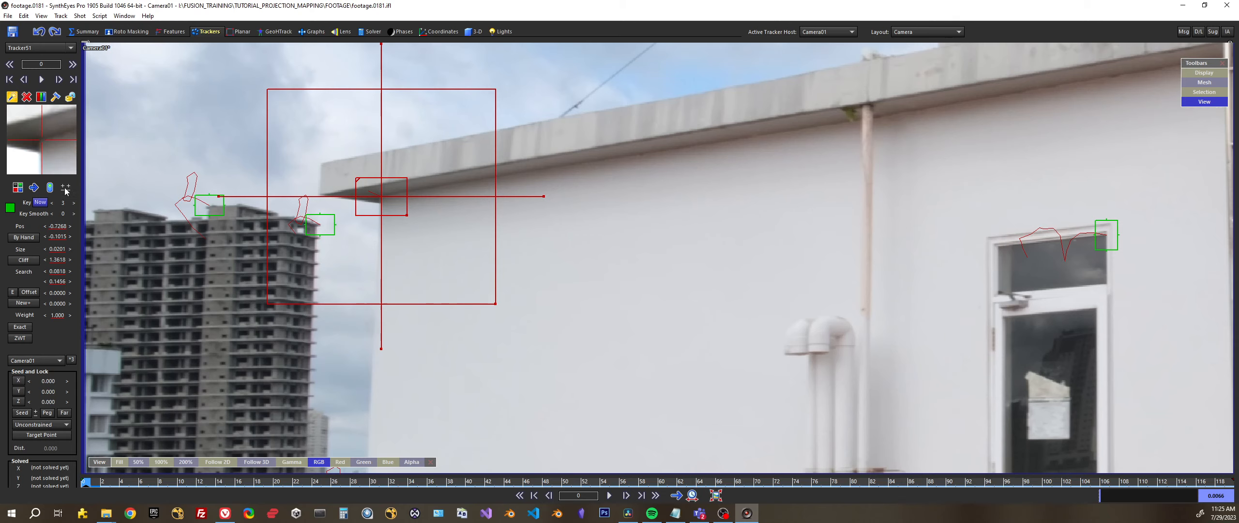
Step: Track the upper left wall corner beneath the overhang forward from frame 0 to frame 24
scroll(34, 142, down, 8)
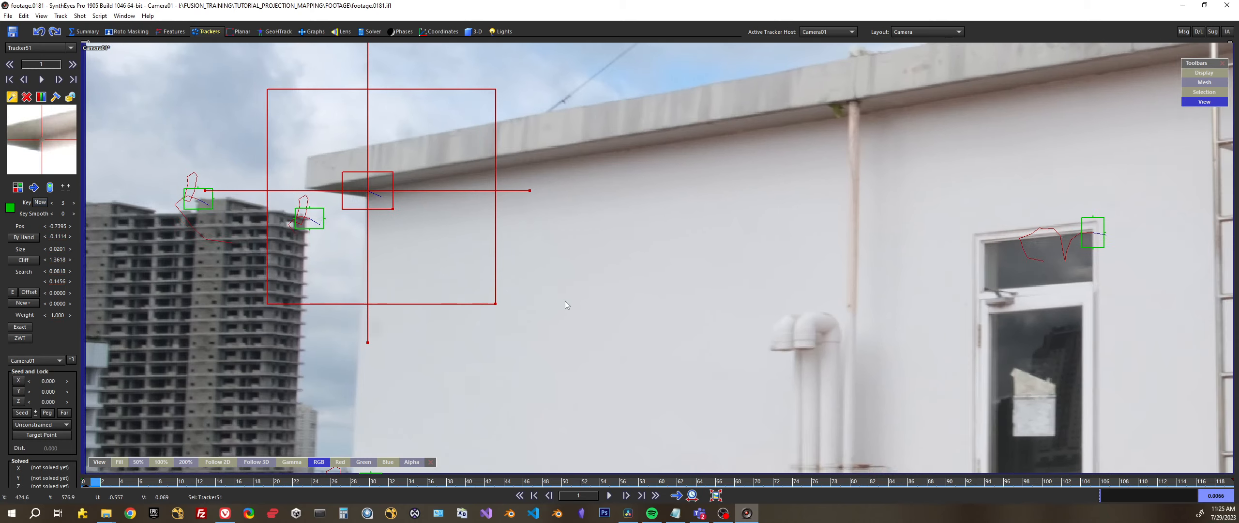
scroll(44, 146, down, 9)
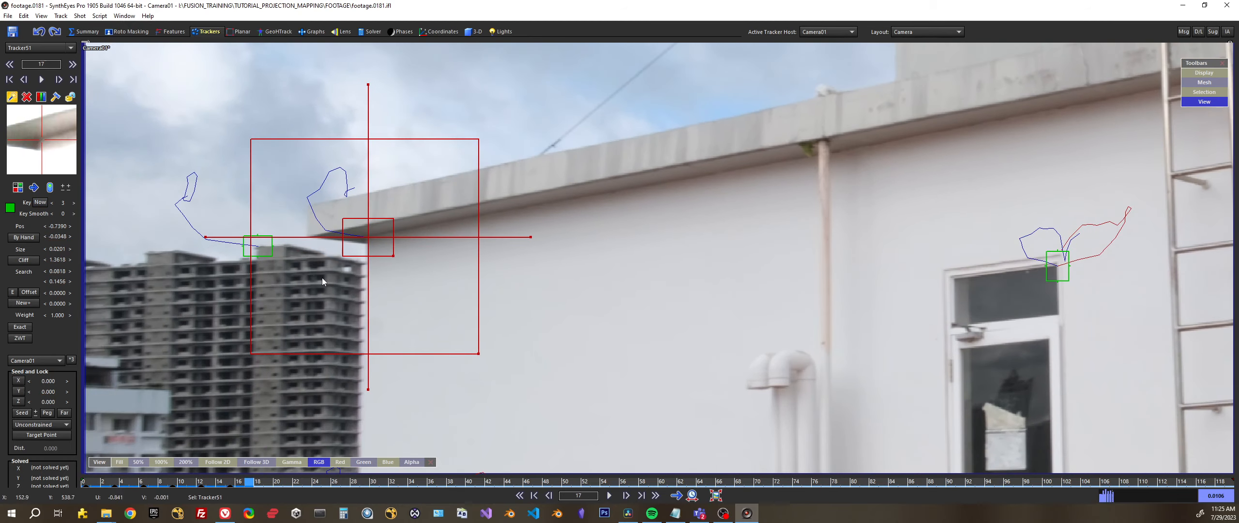
key(d)
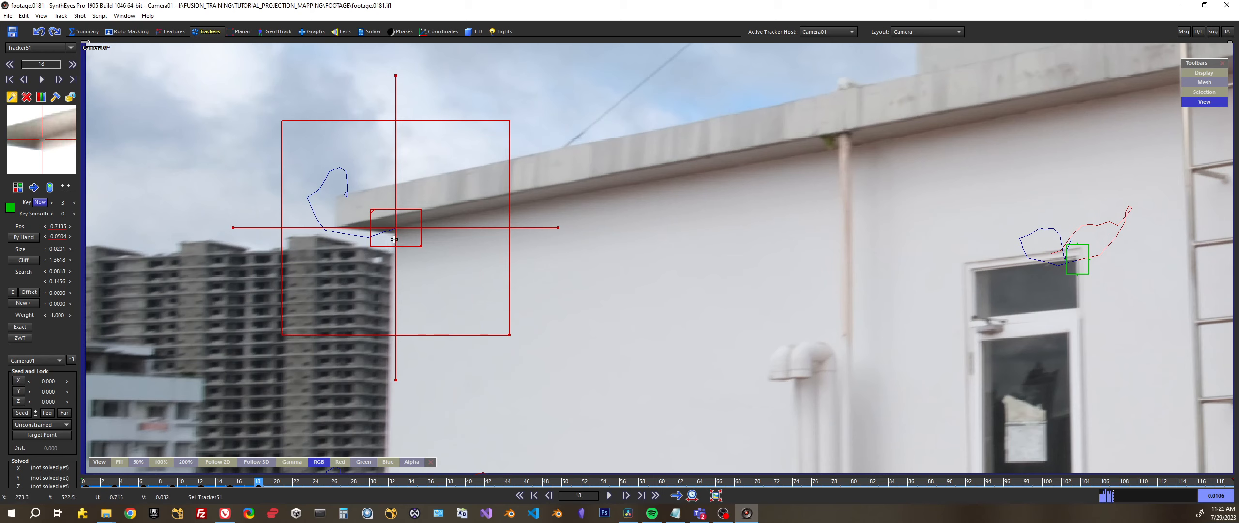
key(s)
key(d)
key(d)
key(d)
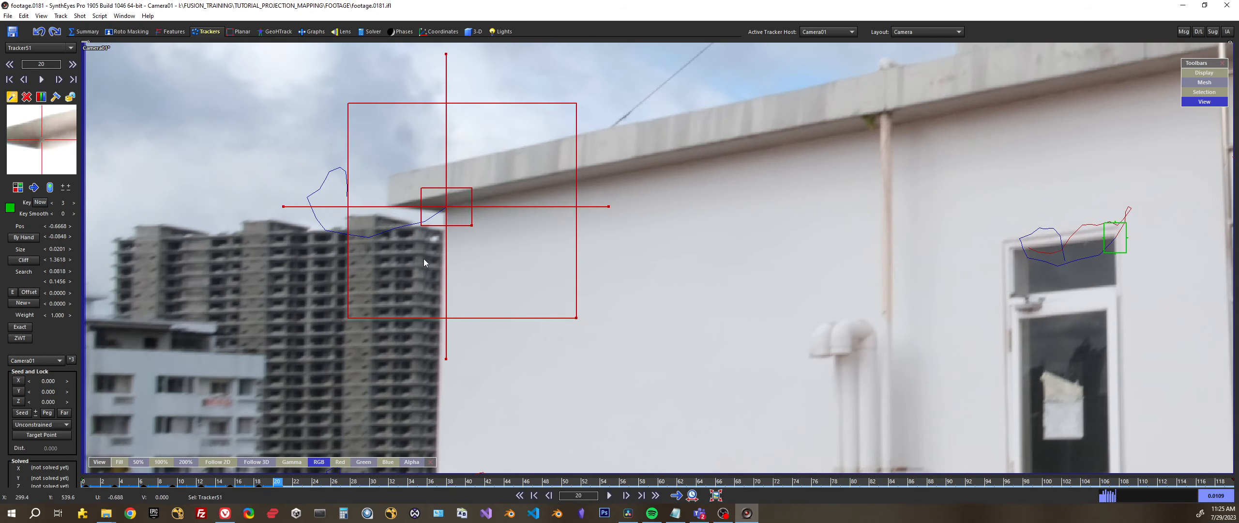
key(d)
key(d)
key(d)
key(d)
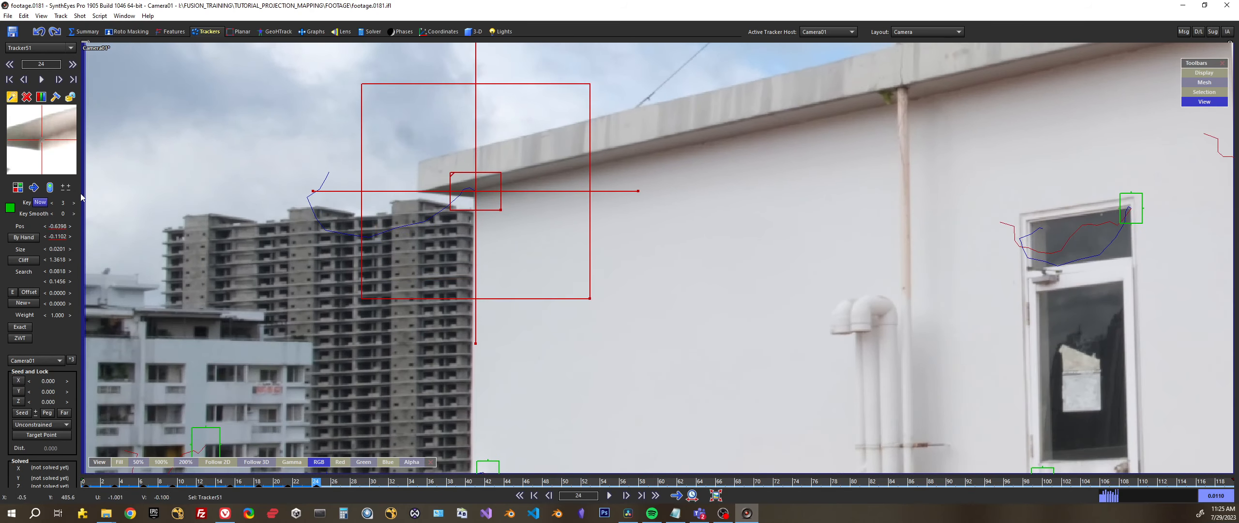
Step: Return to frame 16, truncate the wall corner tracker's keys there to discard the later track, and lock it
key(s)
key(s)
key(s)
key(s)
key(s)
key(s)
key(s)
key(s)
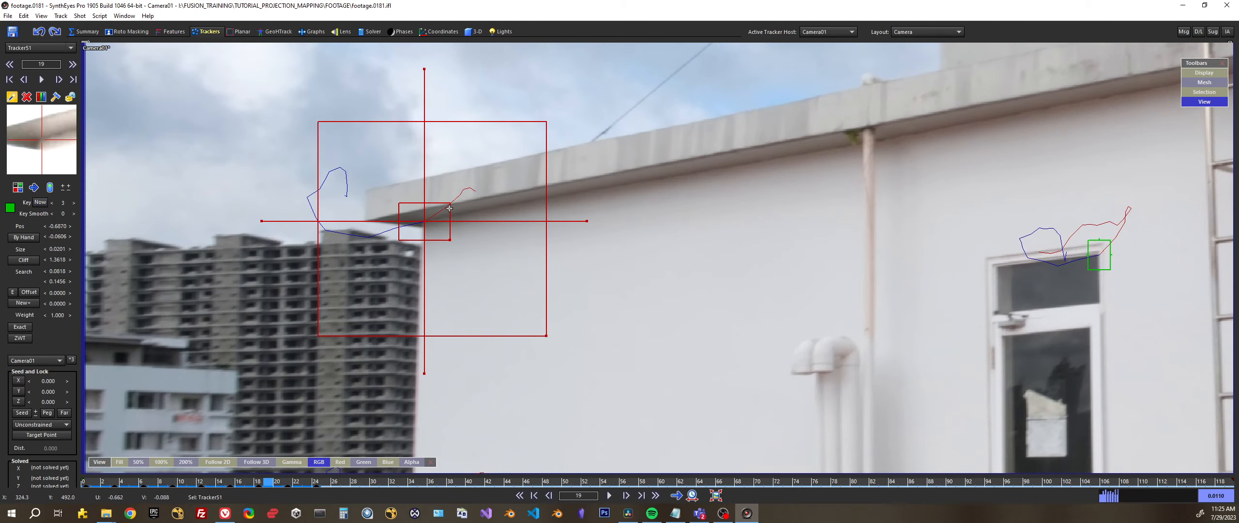
right_click(344, 229)
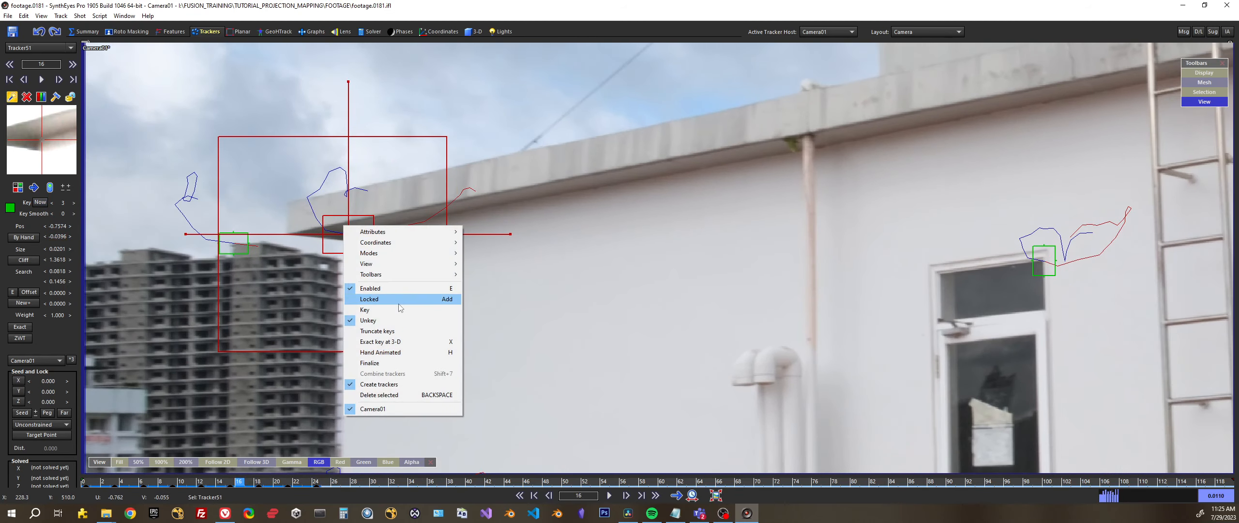
click(450, 330)
right_click(357, 234)
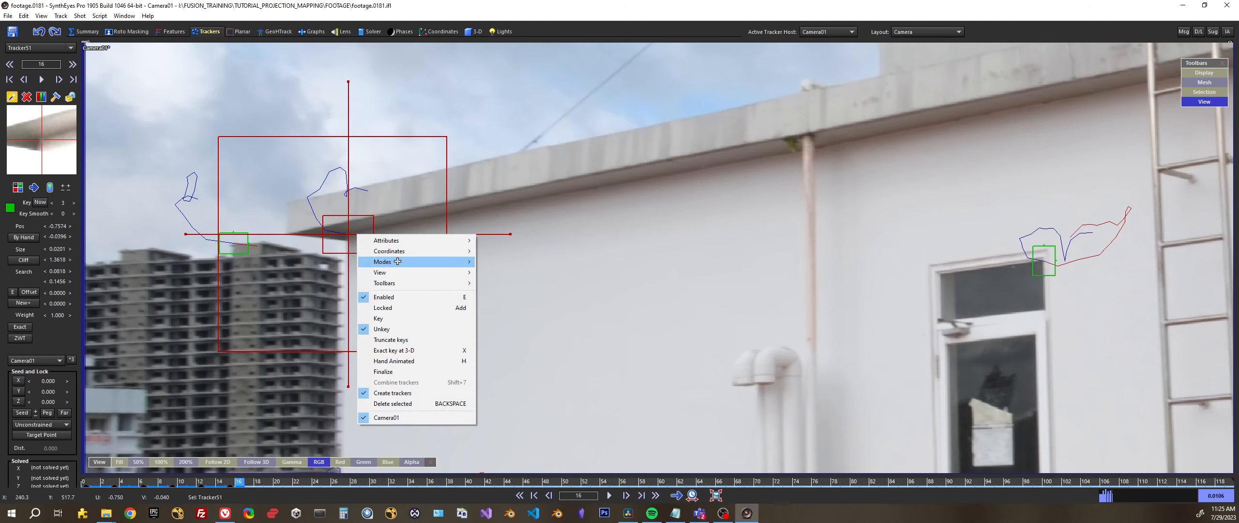
click(441, 307)
Step: Open the Solver workspace at frame 0 and run the automatic camera solve on the placed trackers
scroll(685, 290, down, 5)
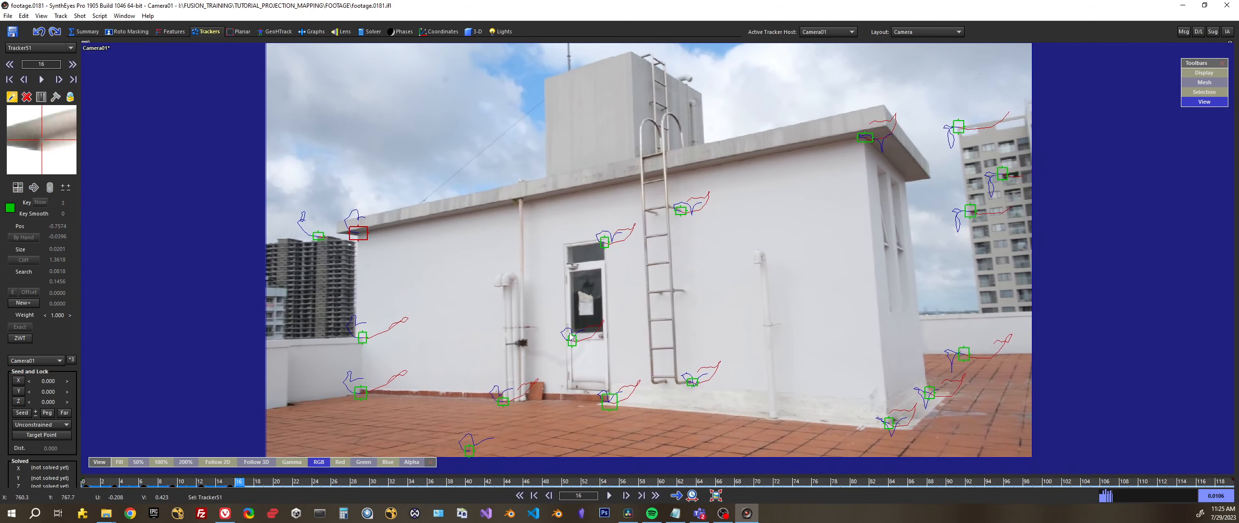
middle_drag(583, 373, 580, 316)
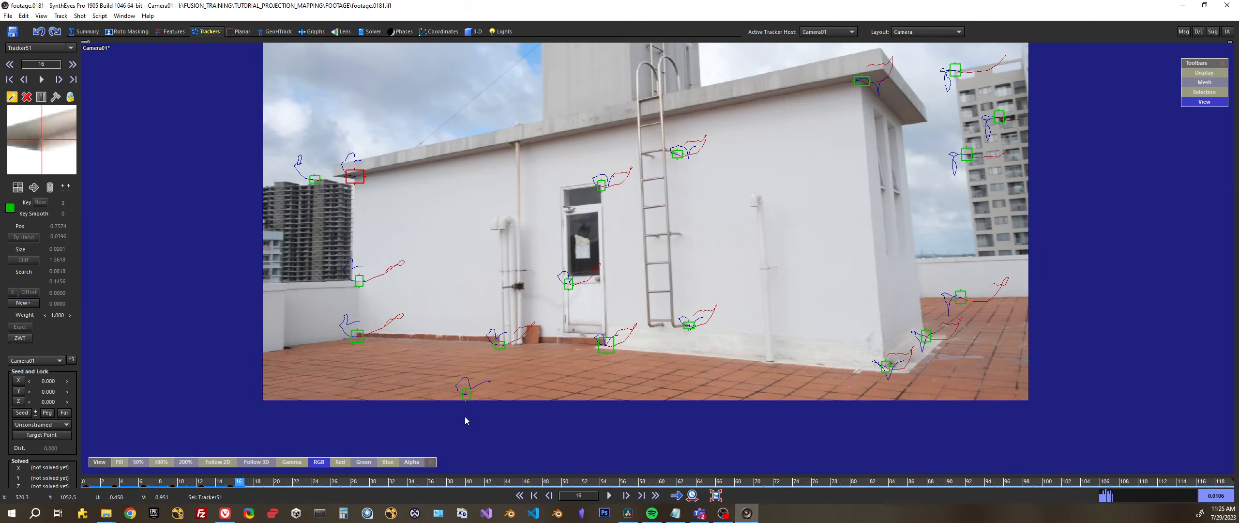
drag(92, 482, 1181, 479)
drag(1056, 476, 83, 479)
middle_drag(356, 54, 437, 94)
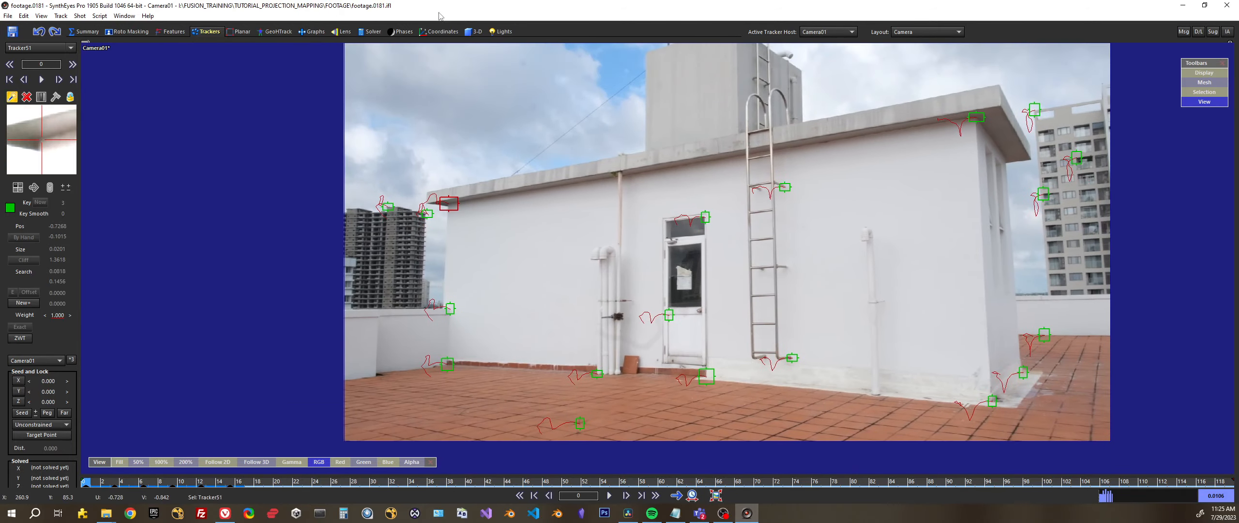
click(372, 33)
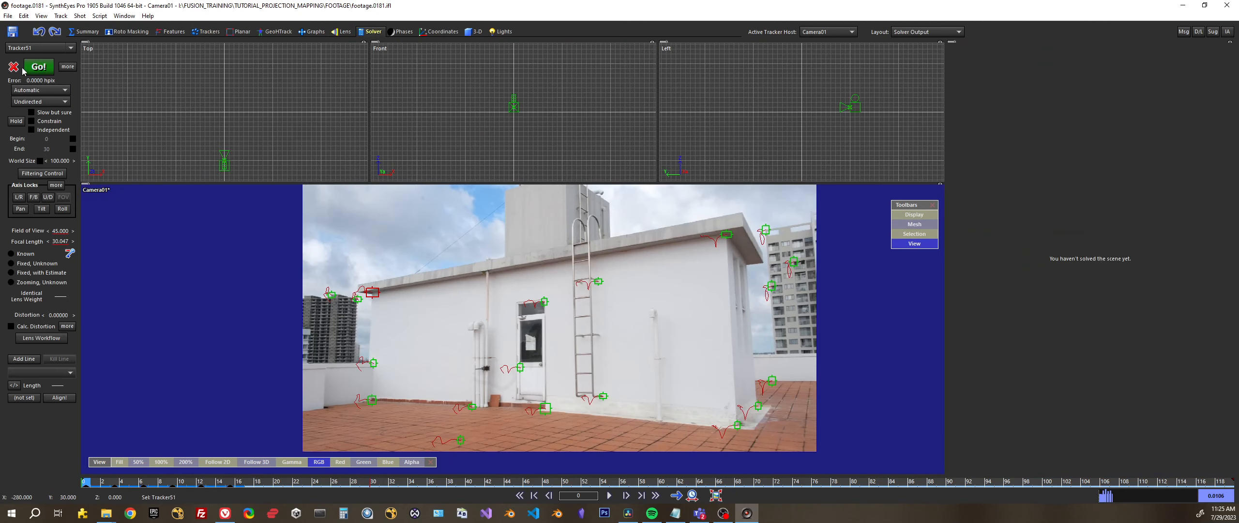
click(36, 66)
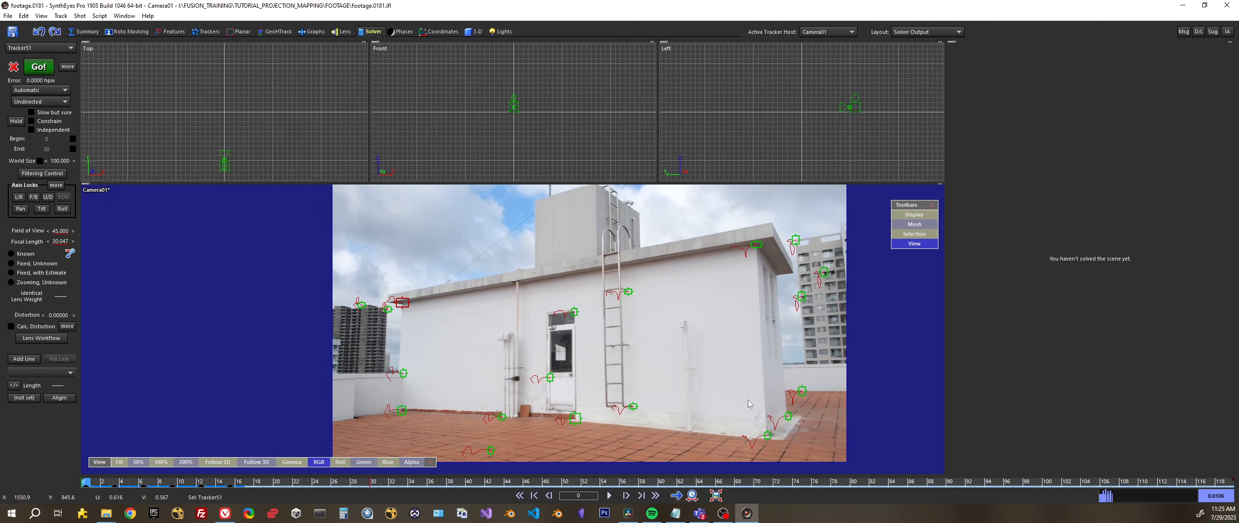
Step: Accept the finished camera solve, enlarge the orthographic views and check the solved points against the footage
click(197, 173)
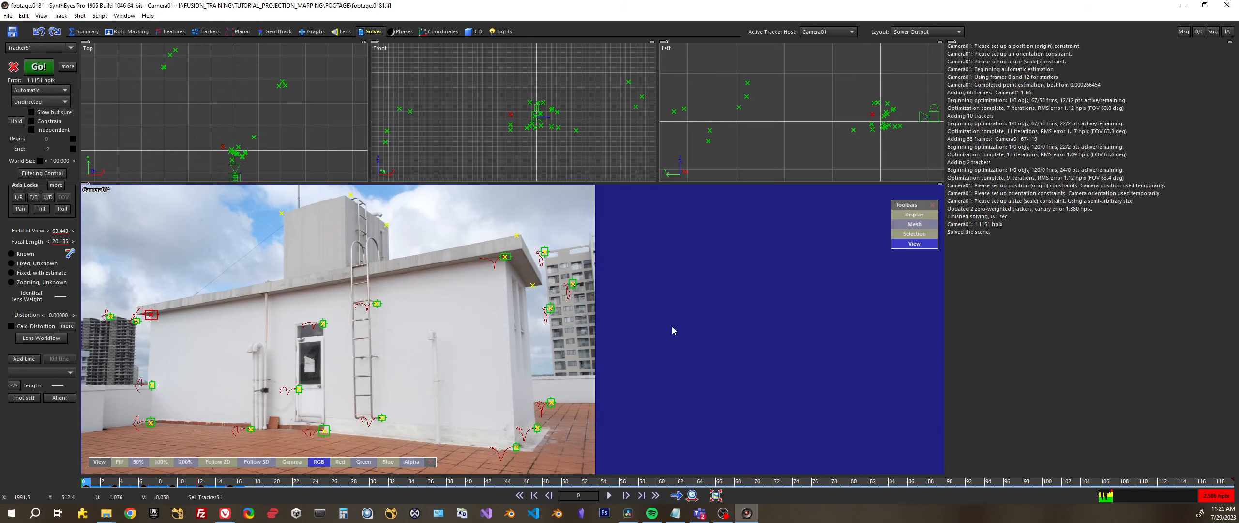
scroll(186, 104, down, 5)
scroll(191, 114, up, 12)
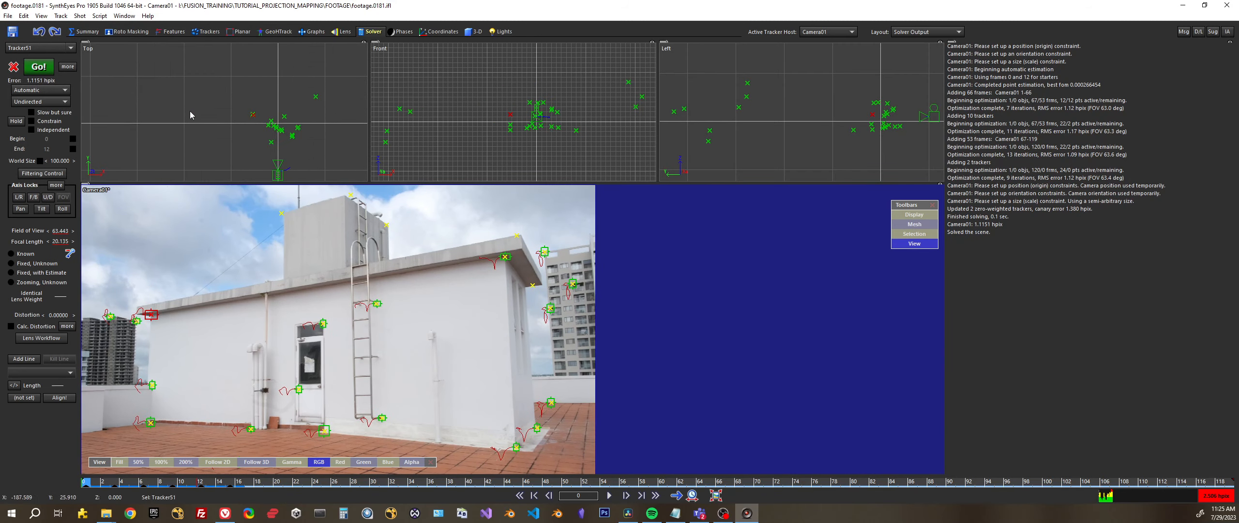
middle_drag(254, 127, 86, 63)
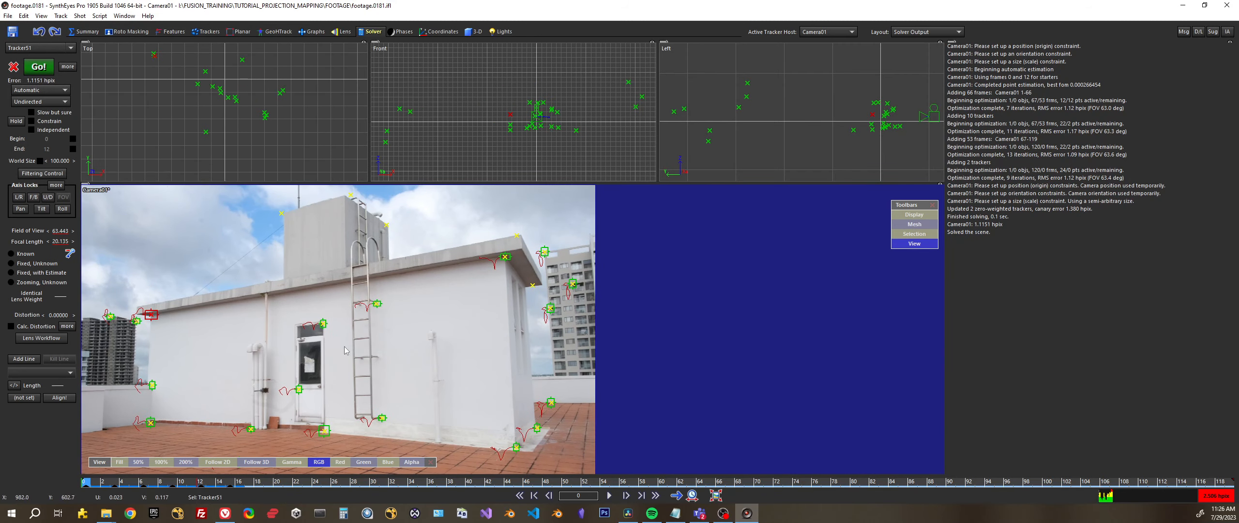
drag(187, 482, 83, 489)
middle_drag(523, 324, 736, 323)
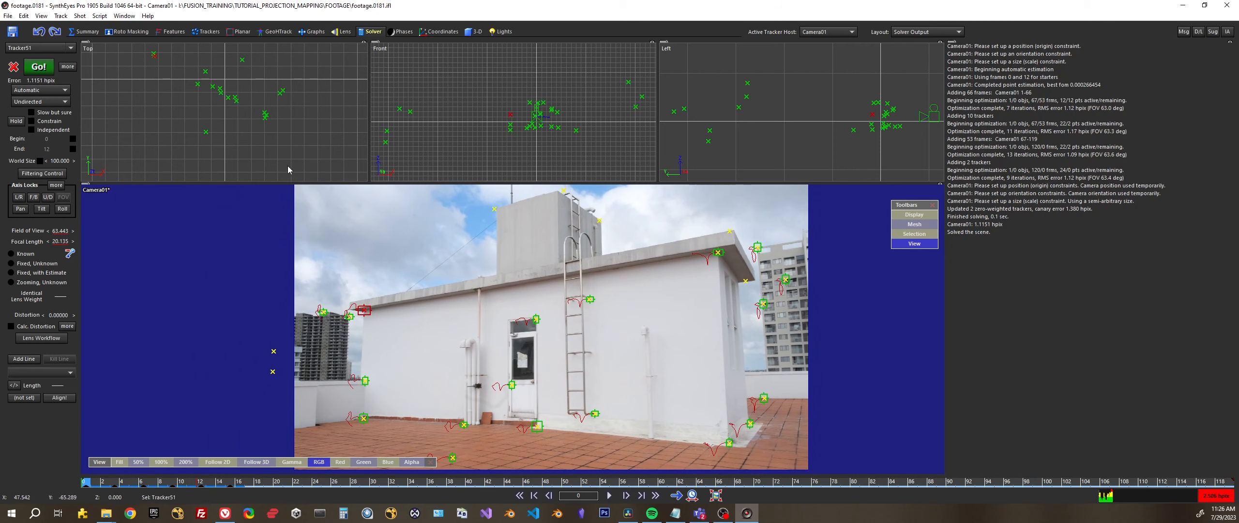
drag(284, 182, 284, 266)
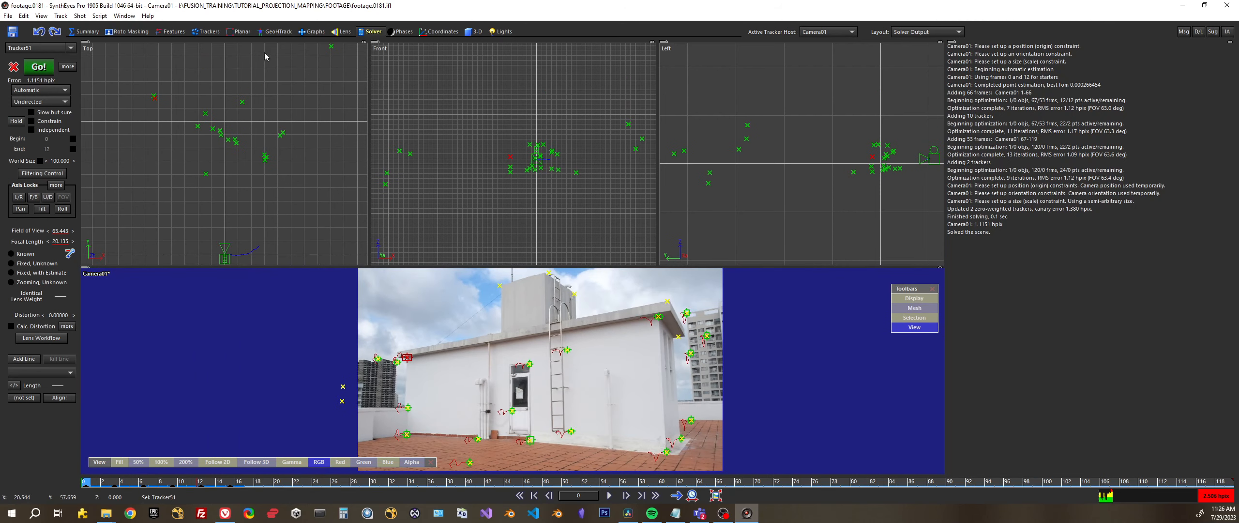
Step: Start the three-point coordinate setup for Camera01 and set Tracker23 at the building's near bottom corner as the origin
click(447, 33)
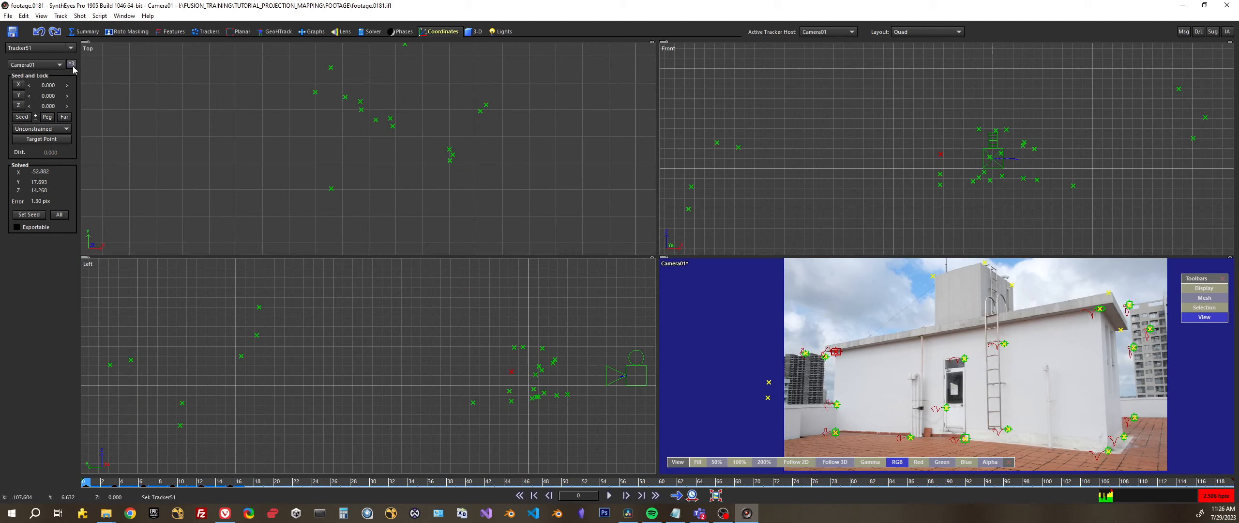
click(71, 65)
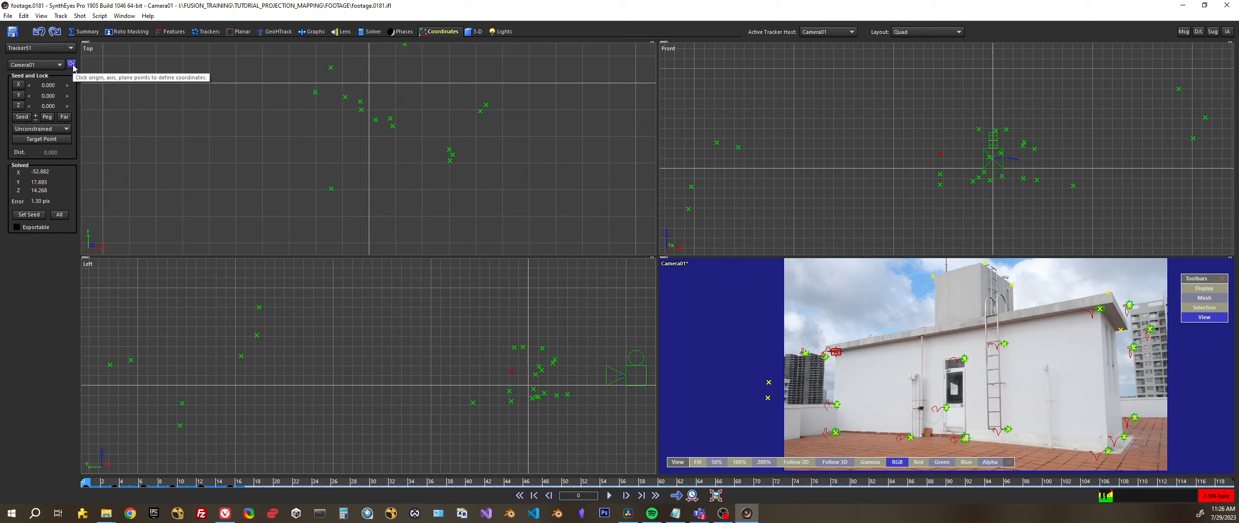
scroll(1064, 386, up, 2)
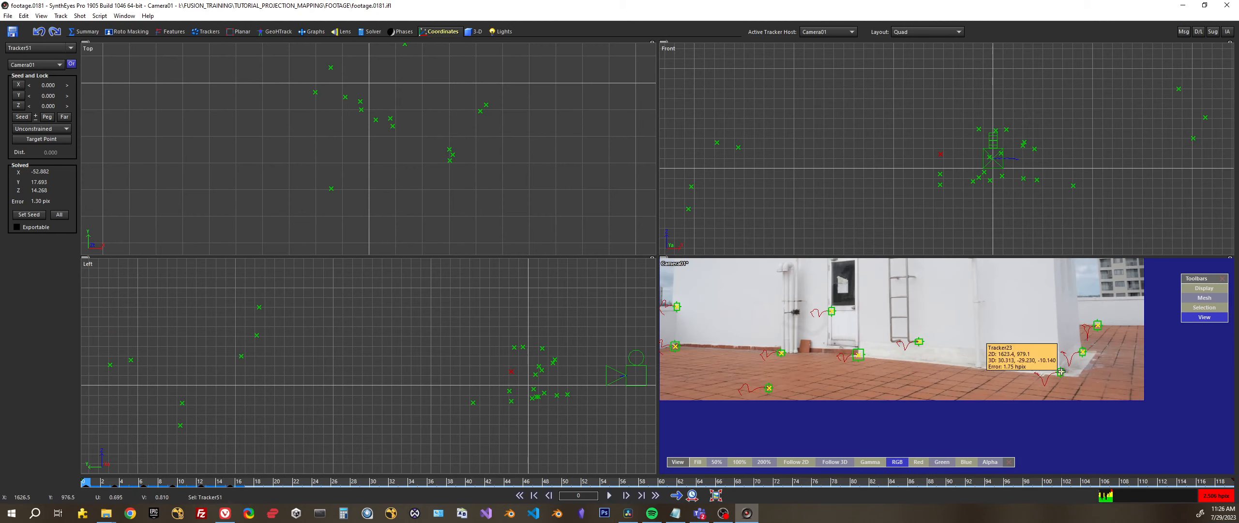
middle_drag(788, 377, 789, 402)
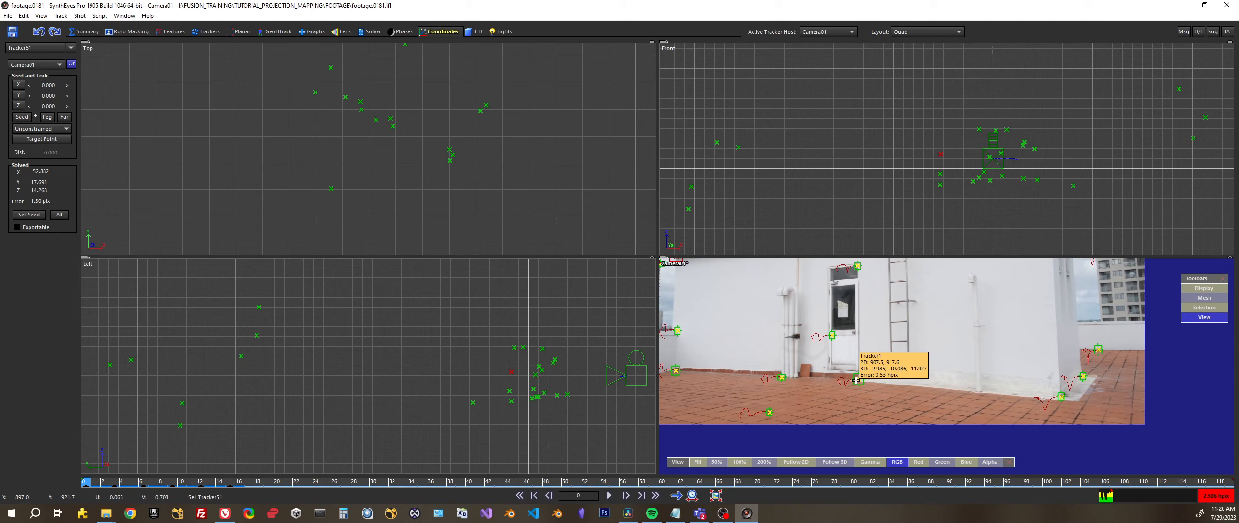
middle_drag(855, 379, 838, 405)
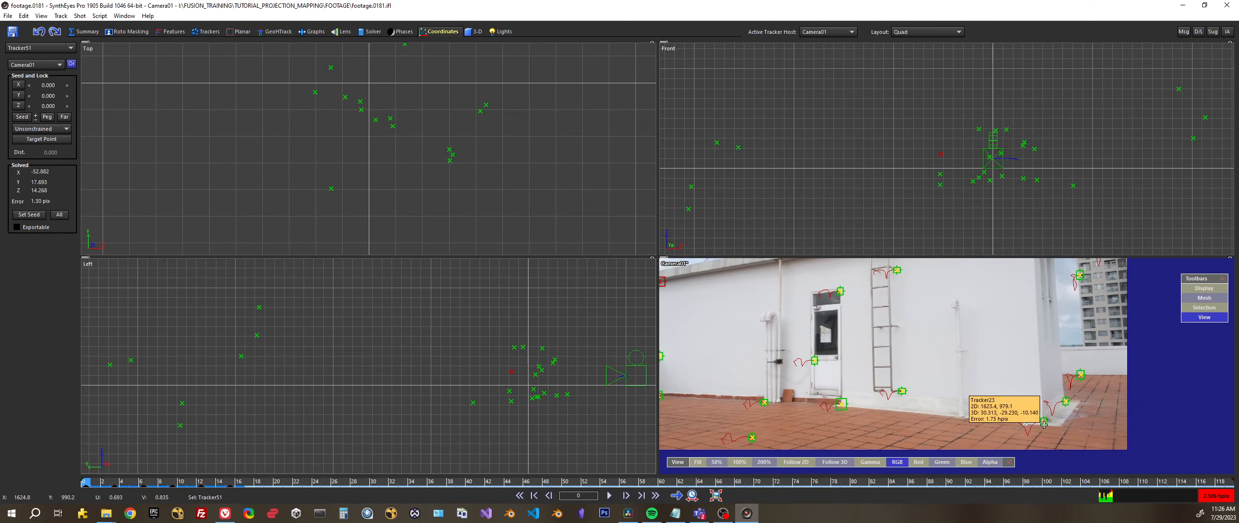
click(1044, 424)
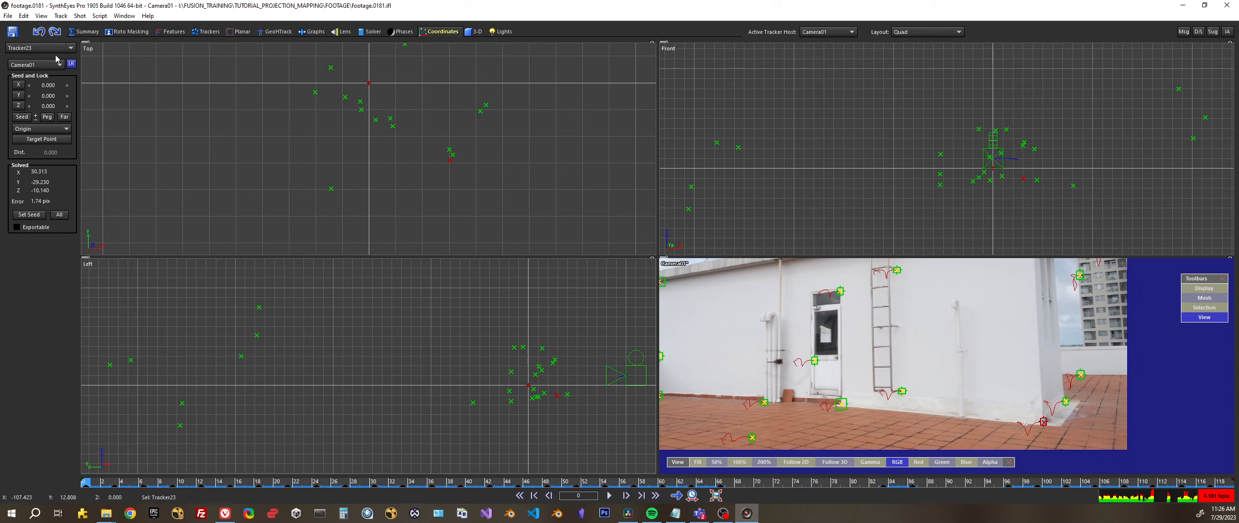
Step: Set Tracker1 at the base of the door as the X-axis point of the coordinate system
middle_drag(922, 422, 916, 405)
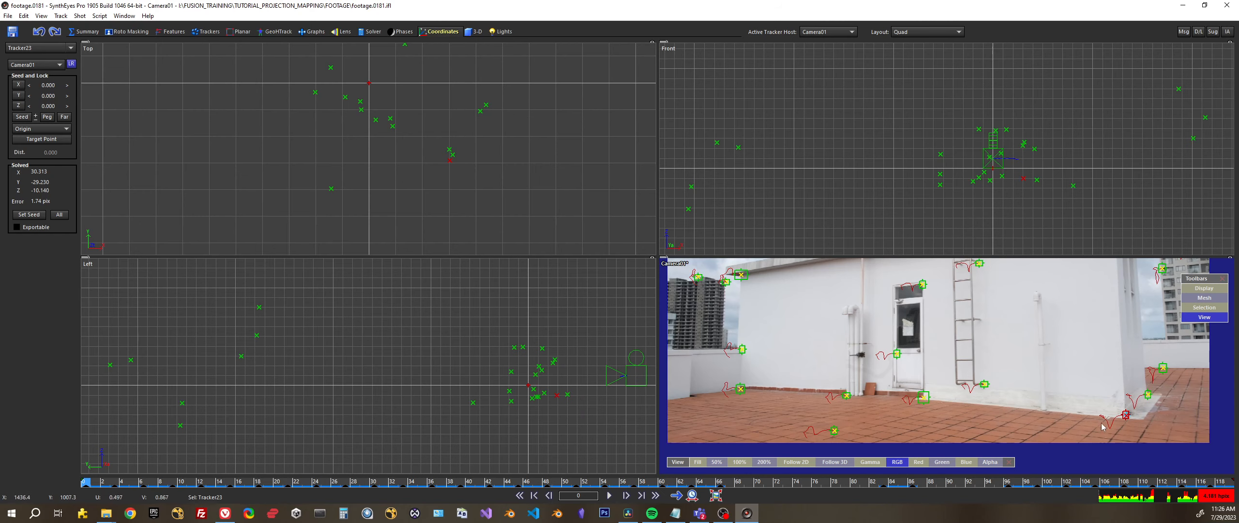
middle_drag(904, 386, 882, 421)
scroll(883, 421, down, 2)
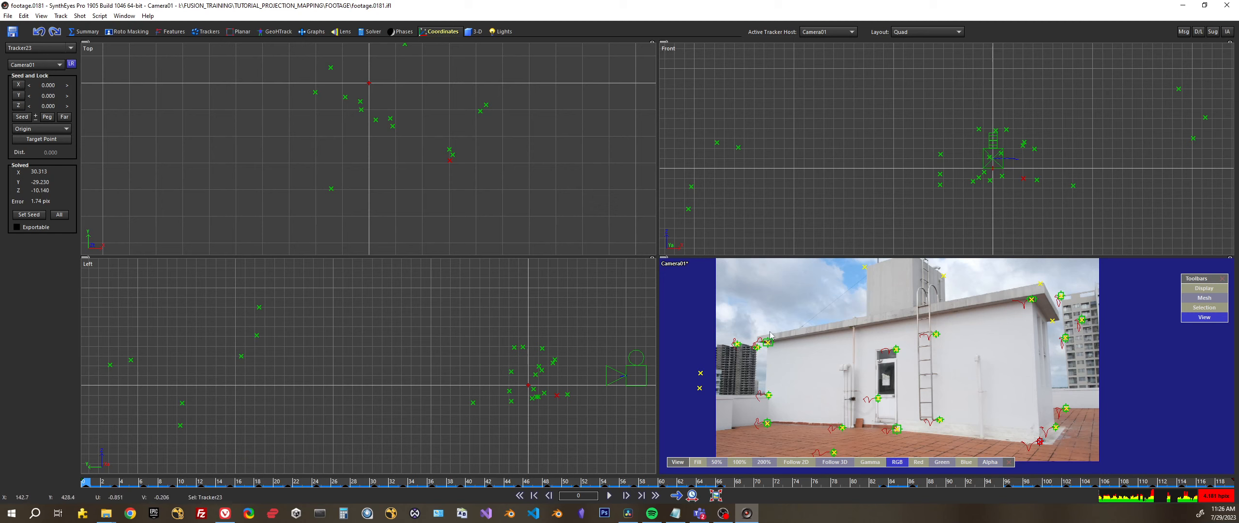
scroll(962, 417, up, 2)
middle_drag(898, 414, 914, 349)
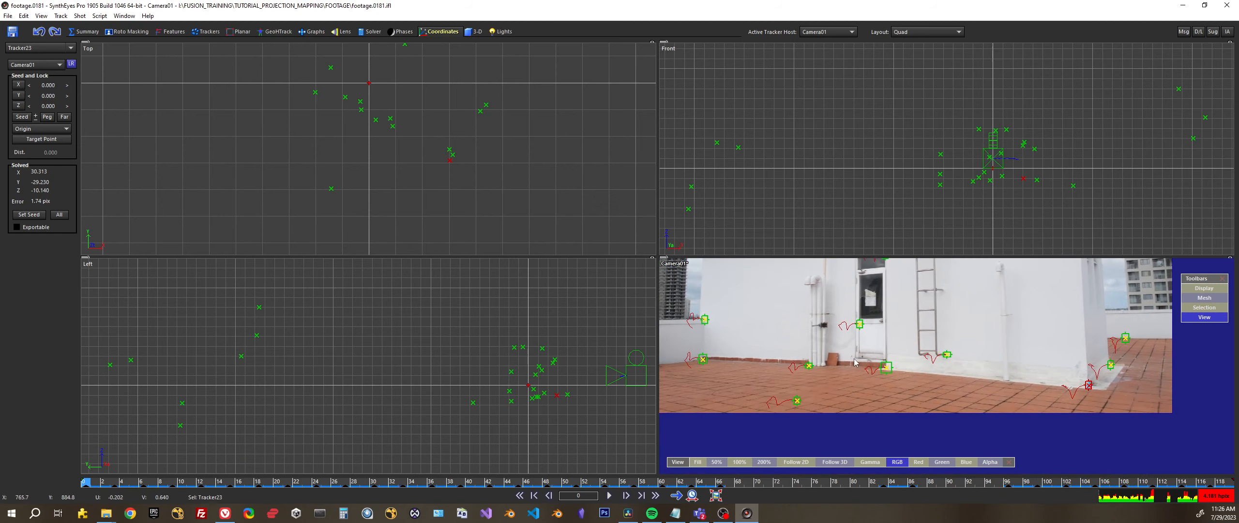
click(887, 367)
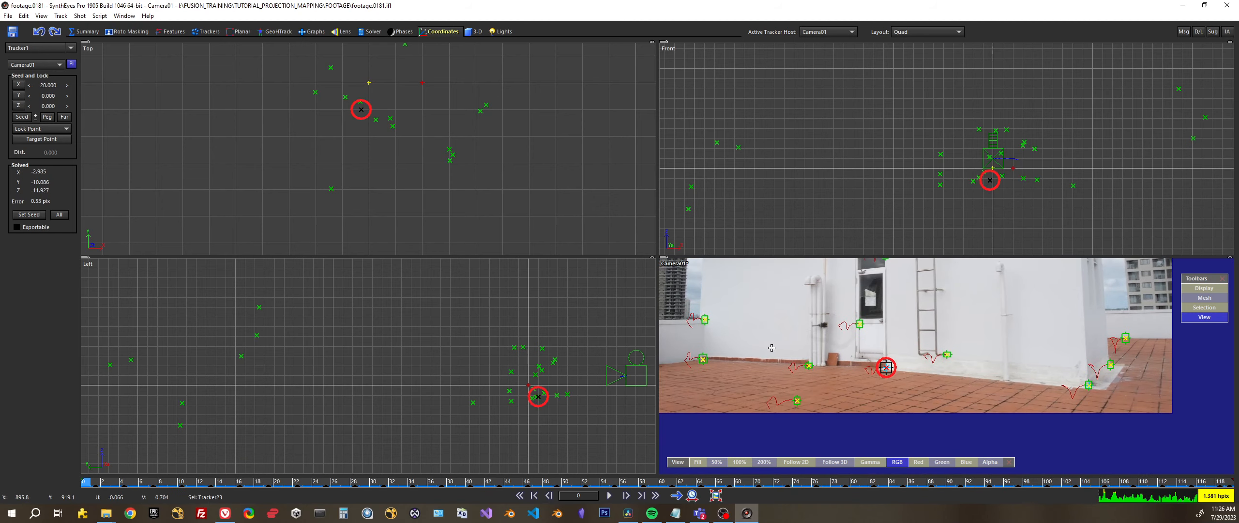
Step: Define the ground plane with Tracker40 beyond the building's side wall, apply the coordinate system and accept the refined solve
middle_drag(1084, 391, 955, 405)
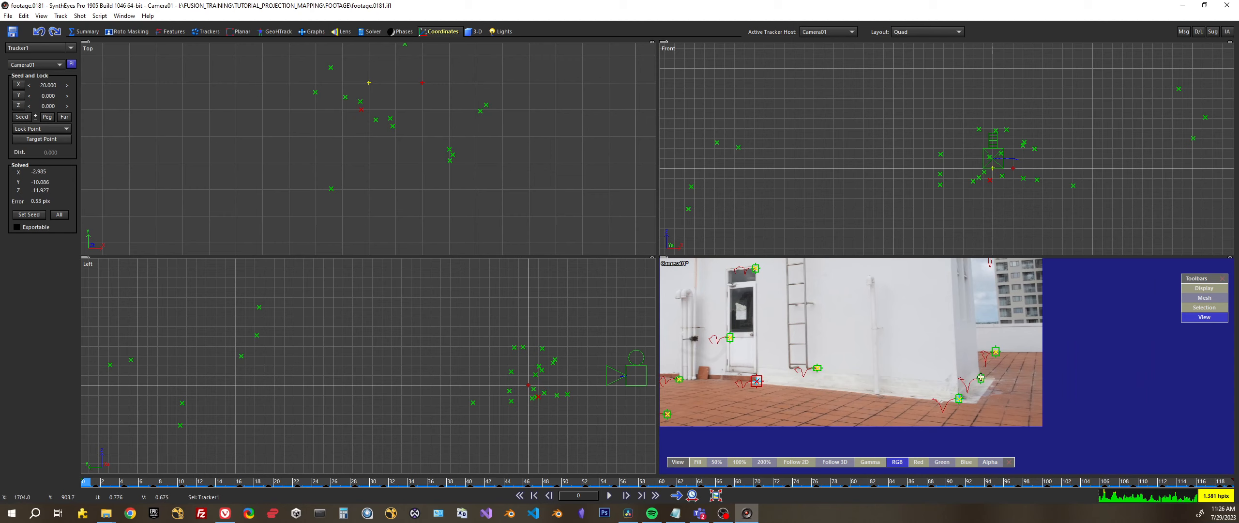
click(993, 351)
click(657, 288)
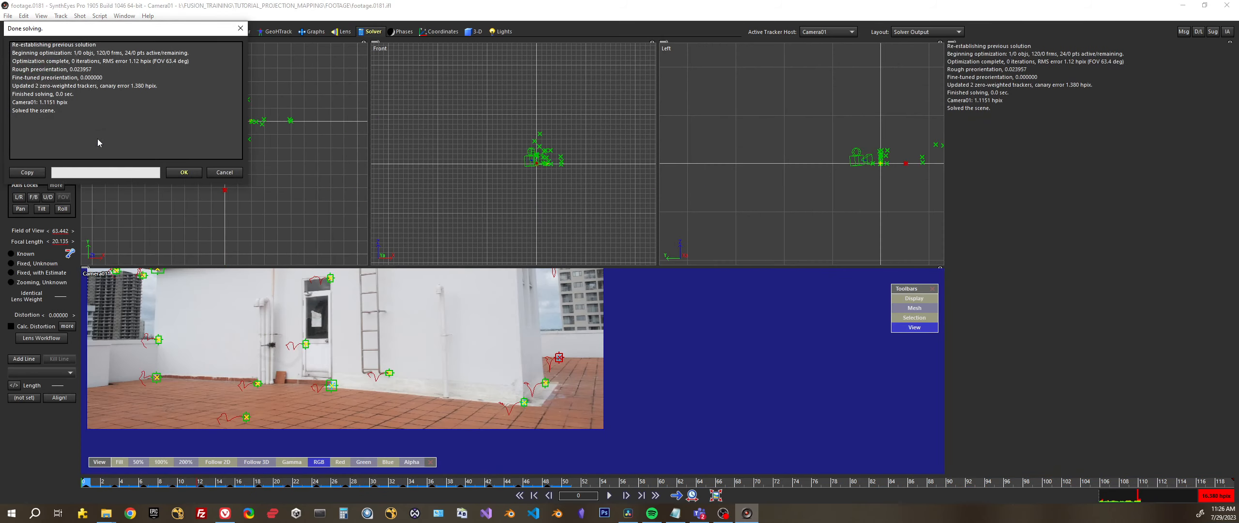
click(190, 174)
middle_drag(141, 127, 153, 138)
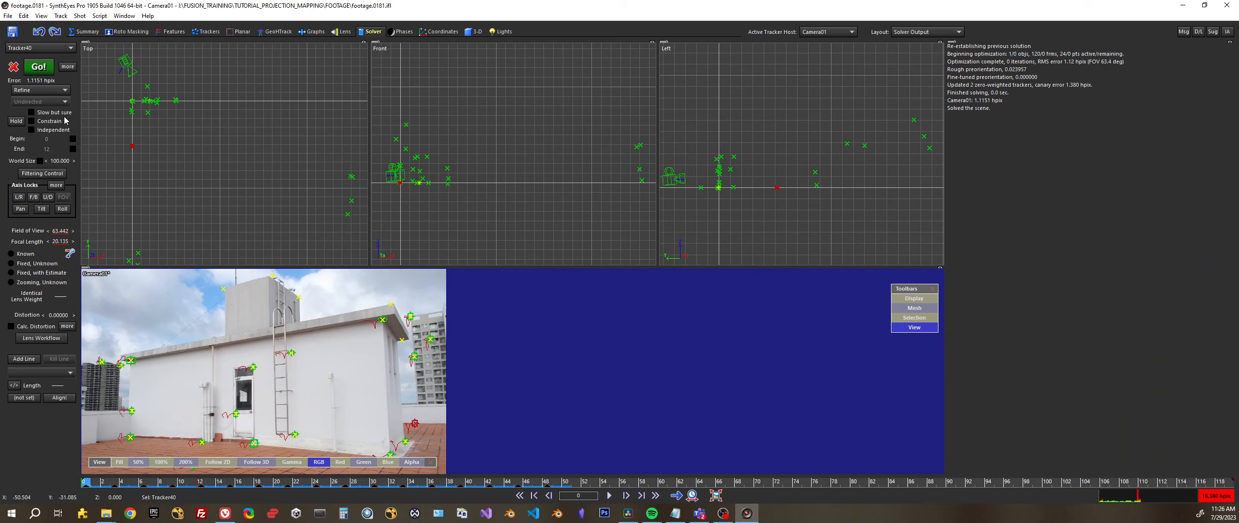
Step: Create a plane mesh about 76 by 48 units in the Top view, starting from the scene origin
click(469, 32)
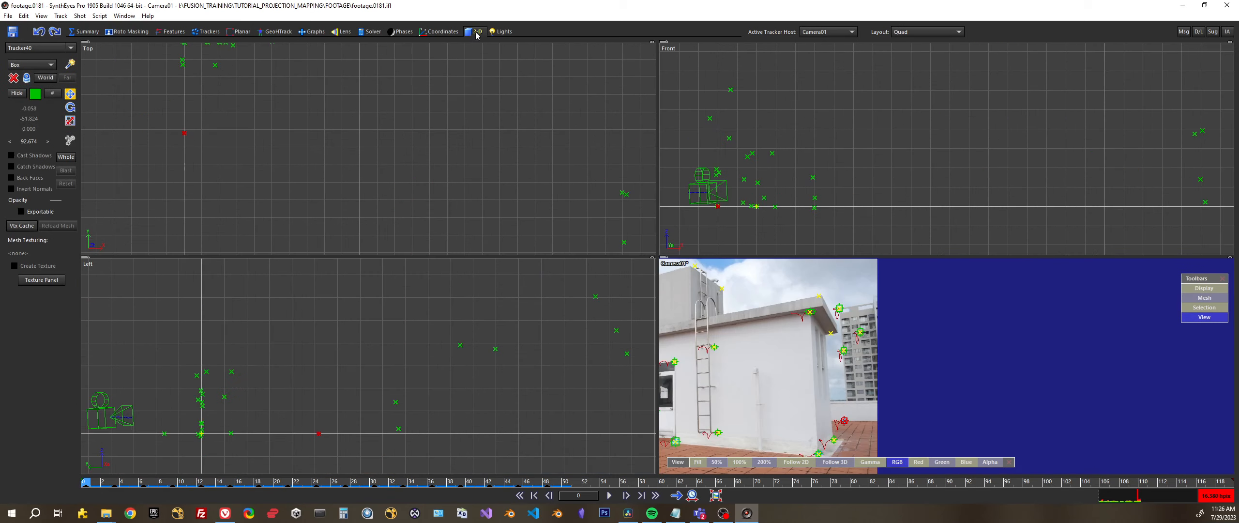
click(39, 64)
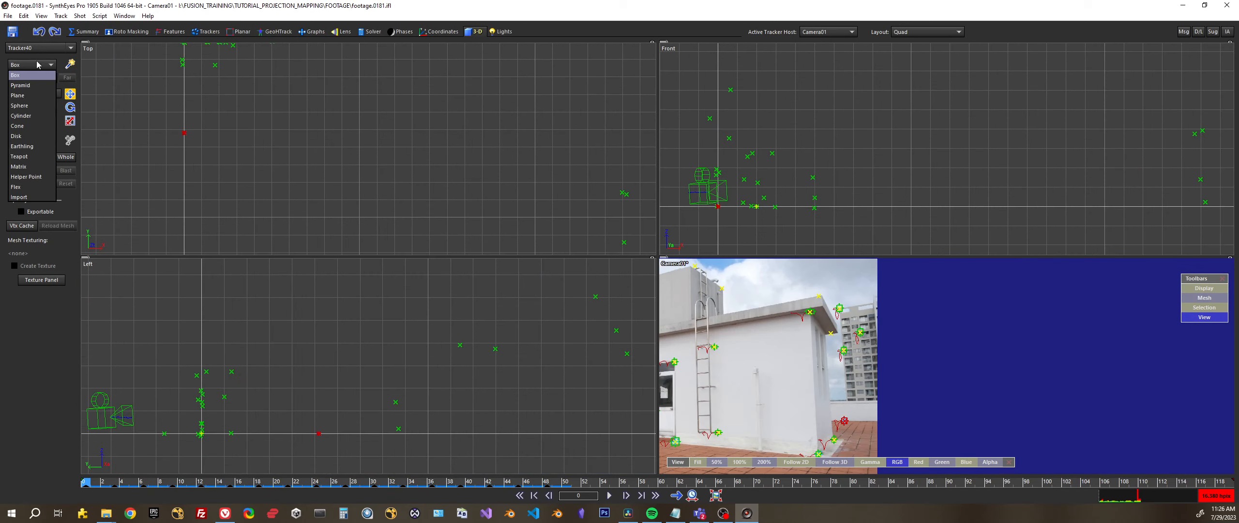
click(26, 95)
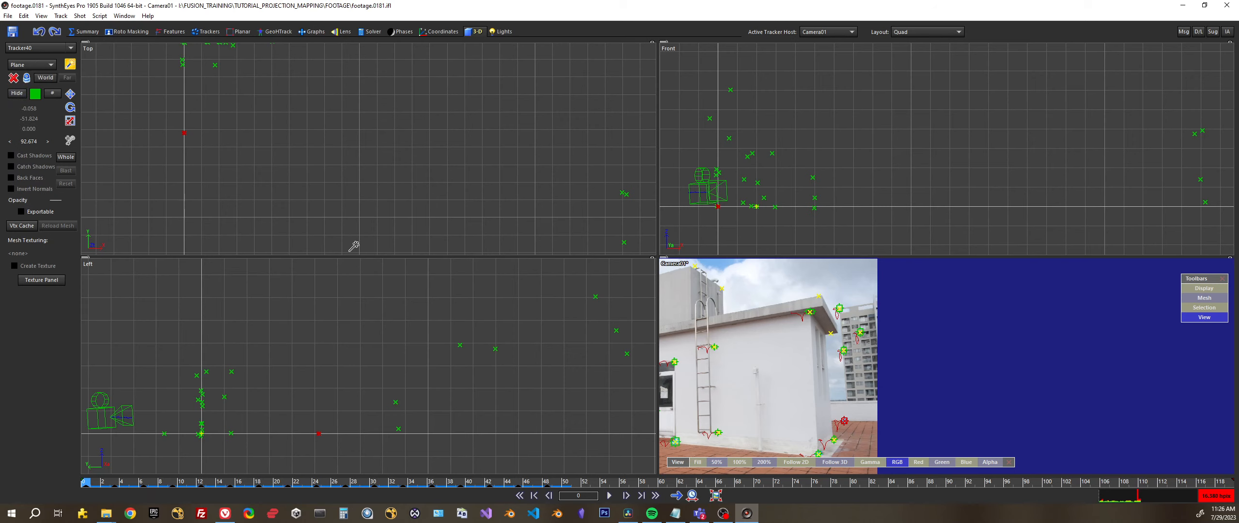
scroll(413, 141, down, 3)
scroll(332, 108, up, 2)
middle_drag(332, 106, 332, 119)
scroll(332, 119, up, 1)
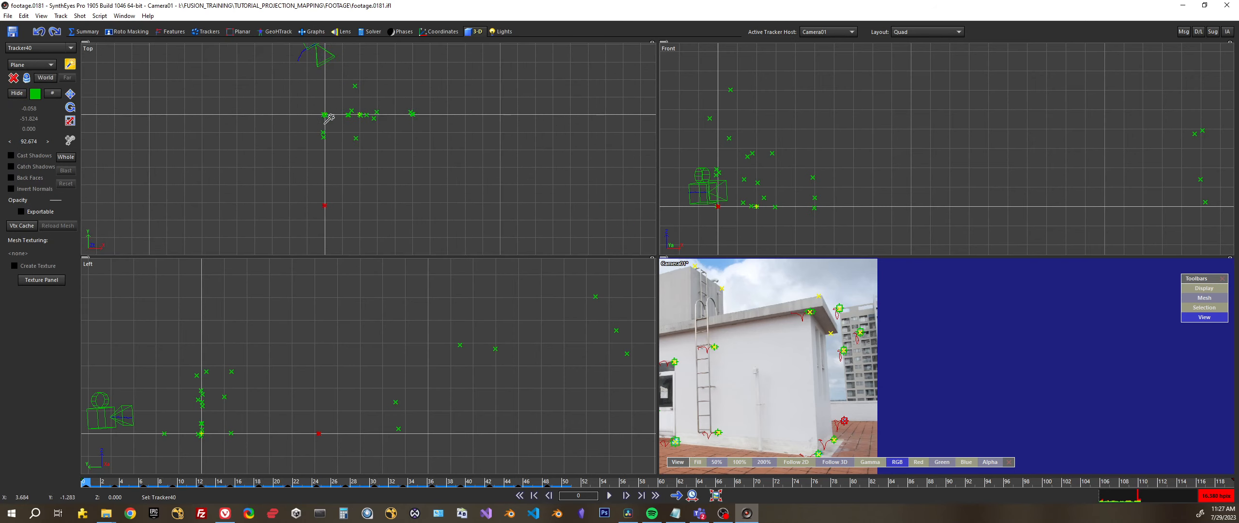
mouse_move(324, 115)
mouse_down()
mouse_move(334, 150)
mouse_move(459, 198)
mouse_up()
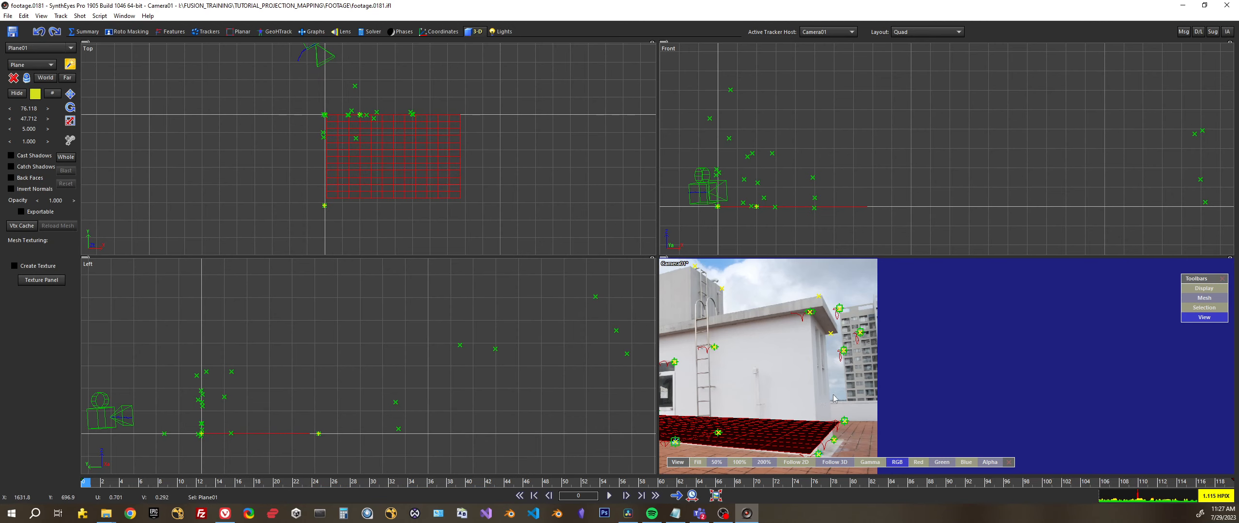
Step: Check the plane's alignment at the building's base, then restart the three-point coordinate setup and remove the existing axis constraints
middle_drag(833, 398, 1043, 381)
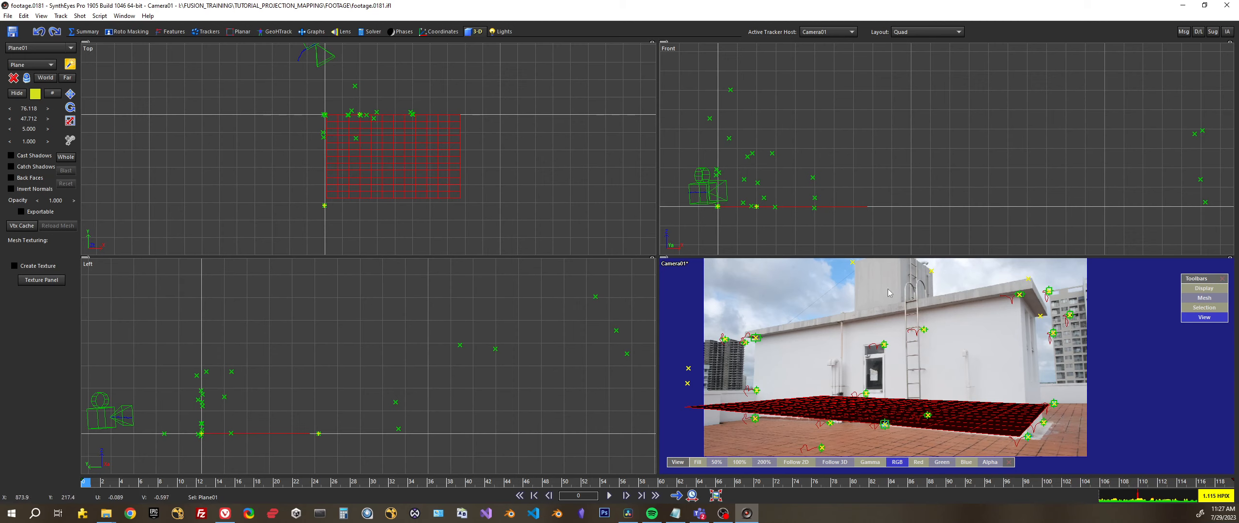
scroll(1045, 398, up, 5)
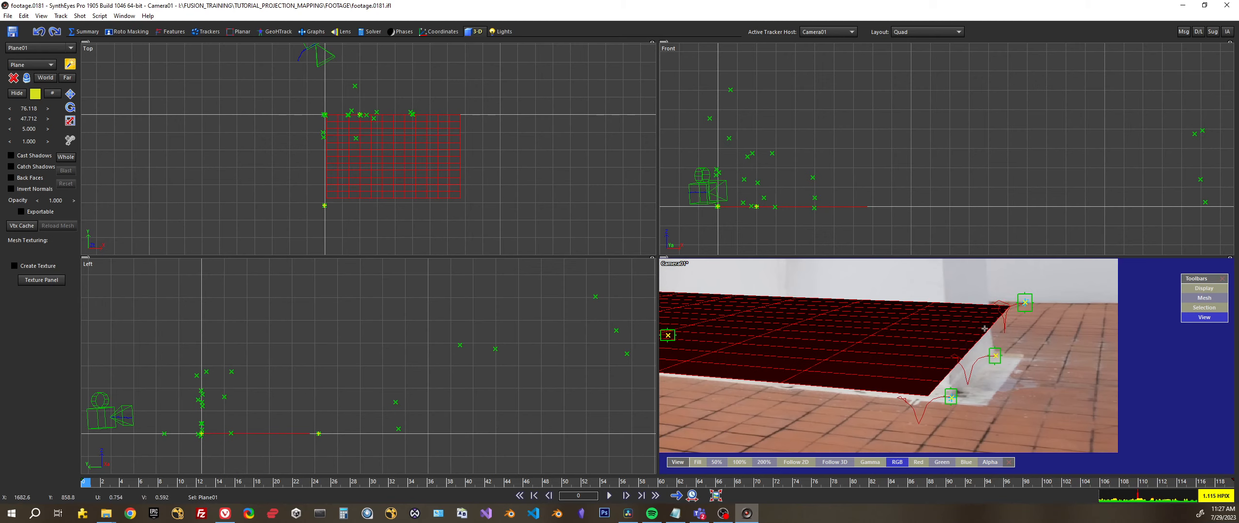
click(994, 355)
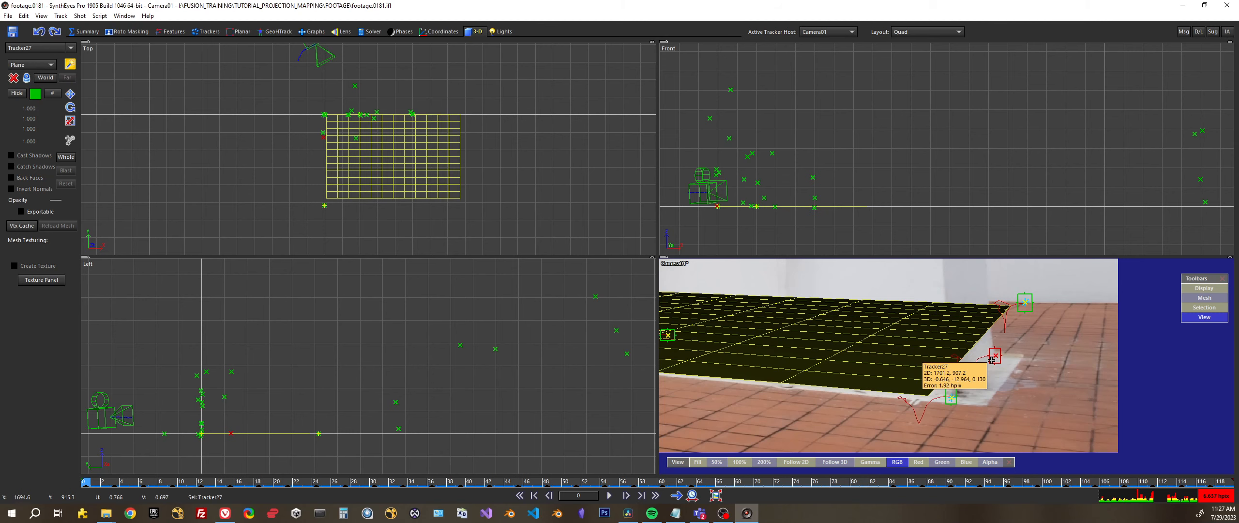
click(437, 32)
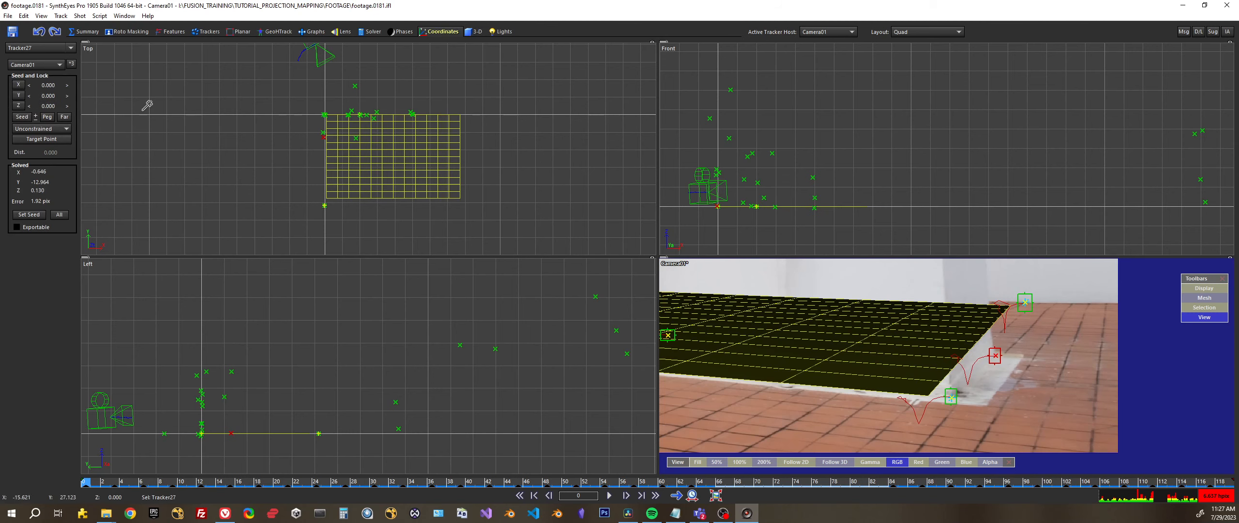
click(70, 65)
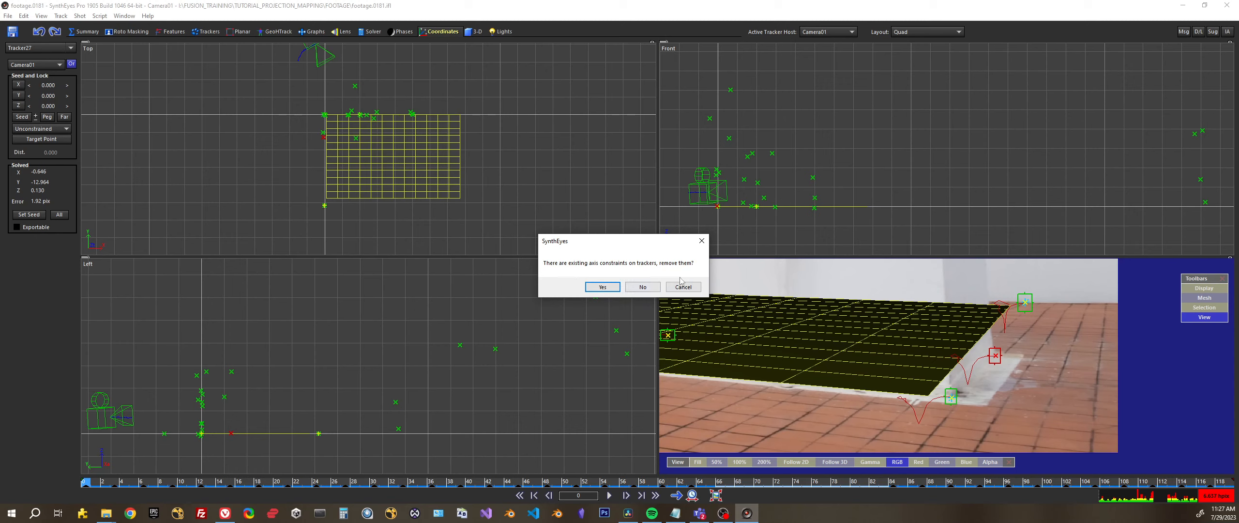
click(602, 287)
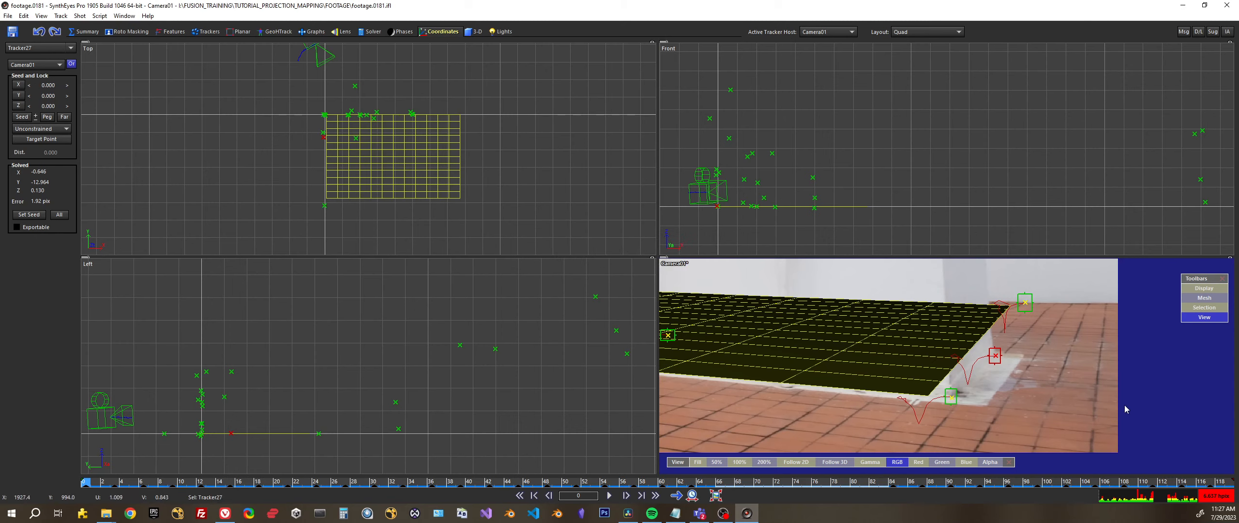
Step: Set Tracker23 at the near bottom wall corner as the origin and Tracker1 at the door's base as the X-axis point
click(952, 395)
scroll(828, 411, down, 3)
middle_drag(765, 413, 882, 380)
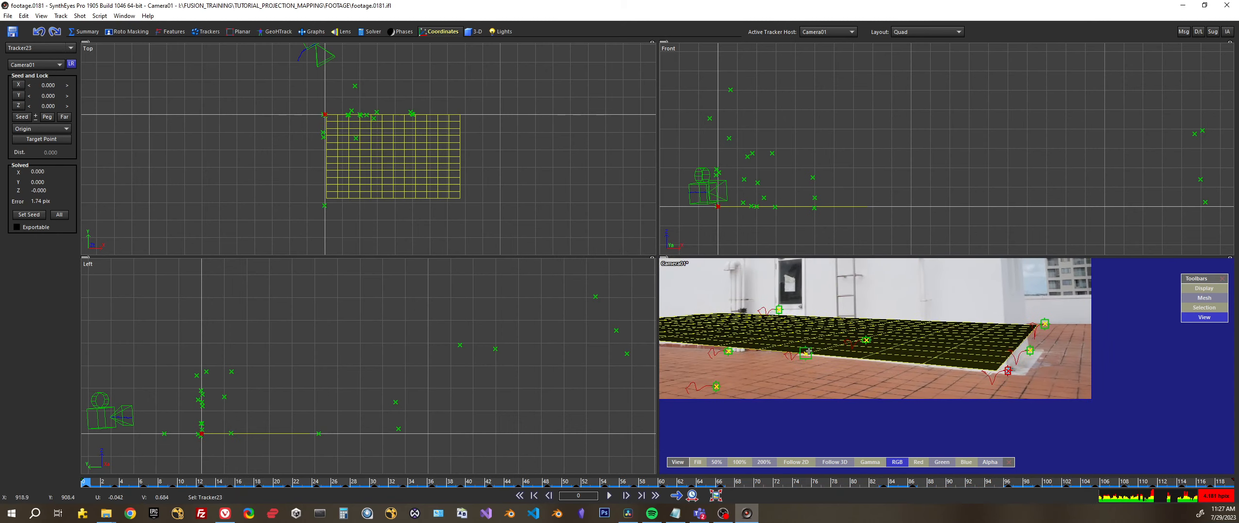
click(806, 352)
Step: Define the ground plane with Tracker27 beside the near bottom corner, apply the coordinate system and accept the refined solve
click(1030, 349)
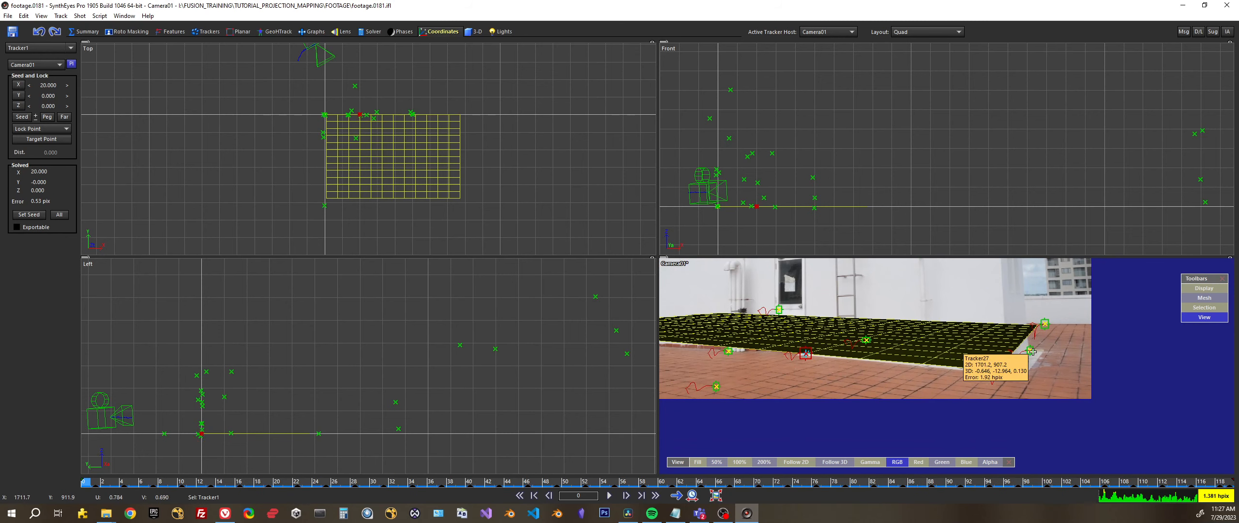
click(645, 287)
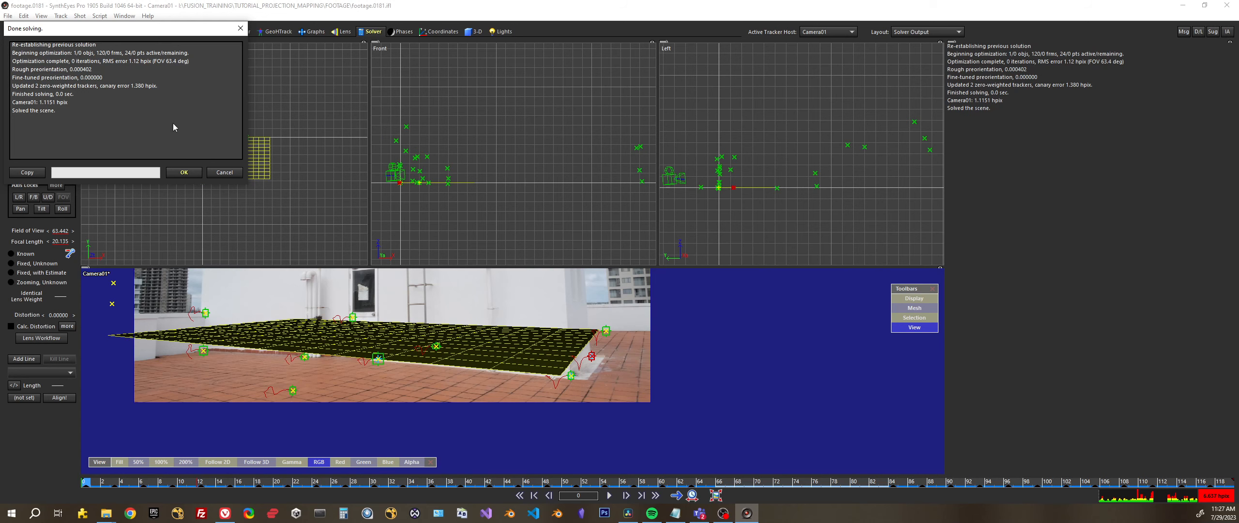
click(183, 172)
Step: Examine how the realigned plane and tracker points sit at the building corner and in the Front and Left views
scroll(419, 396, up, 2)
middle_drag(386, 438, 460, 412)
scroll(460, 409, up, 2)
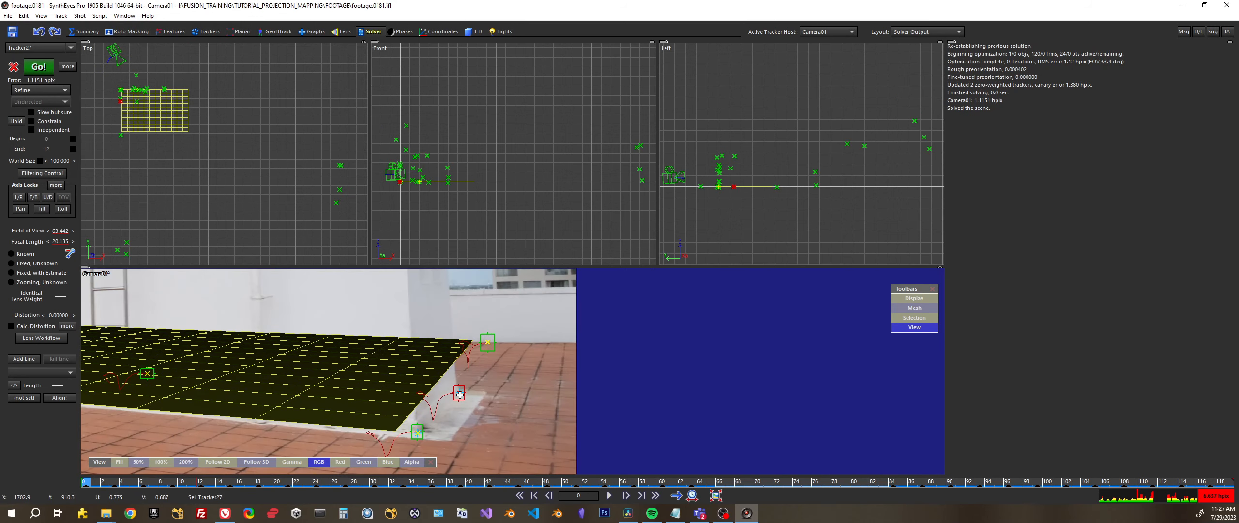
middle_drag(441, 205, 551, 178)
scroll(514, 147, up, 4)
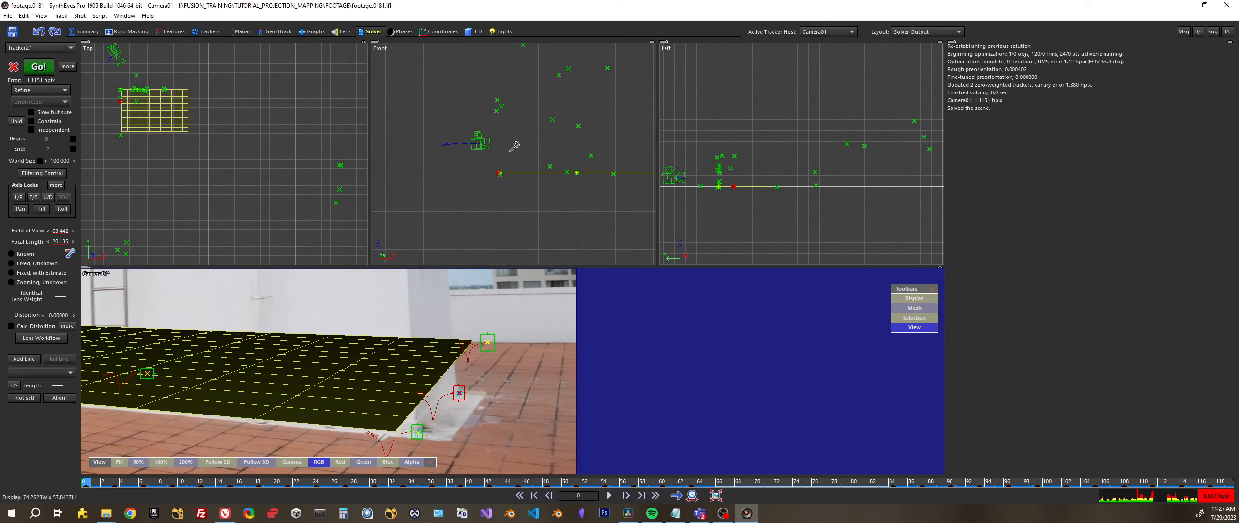
scroll(515, 145, up, 2)
scroll(694, 199, up, 3)
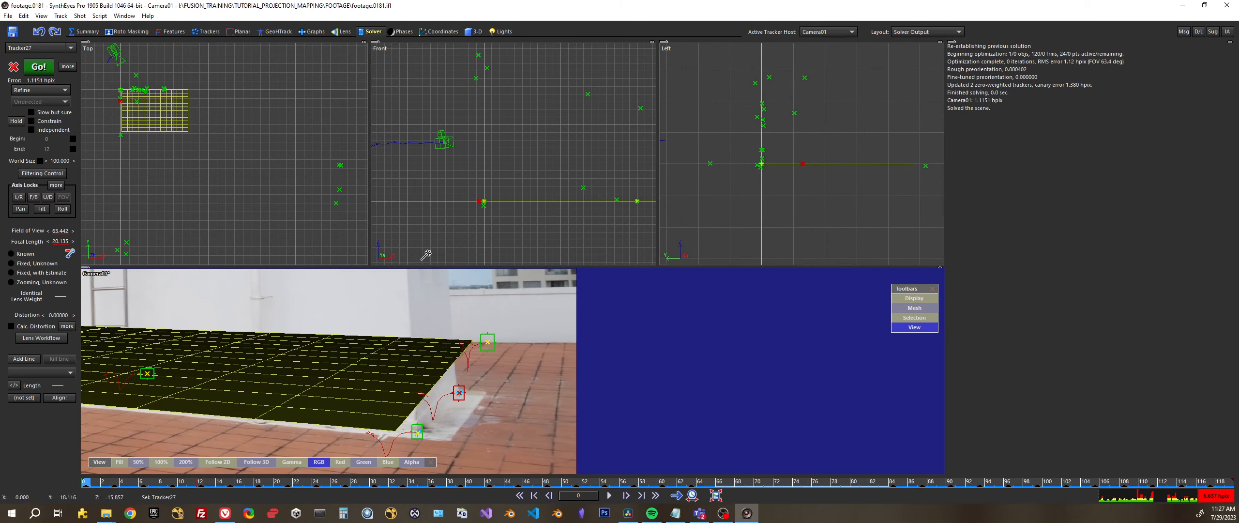
Step: Clear the existing camera solution, re-solve the scene from scratch in Automatic mode and accept the result
scroll(605, 197, down, 2)
scroll(687, 194, down, 1)
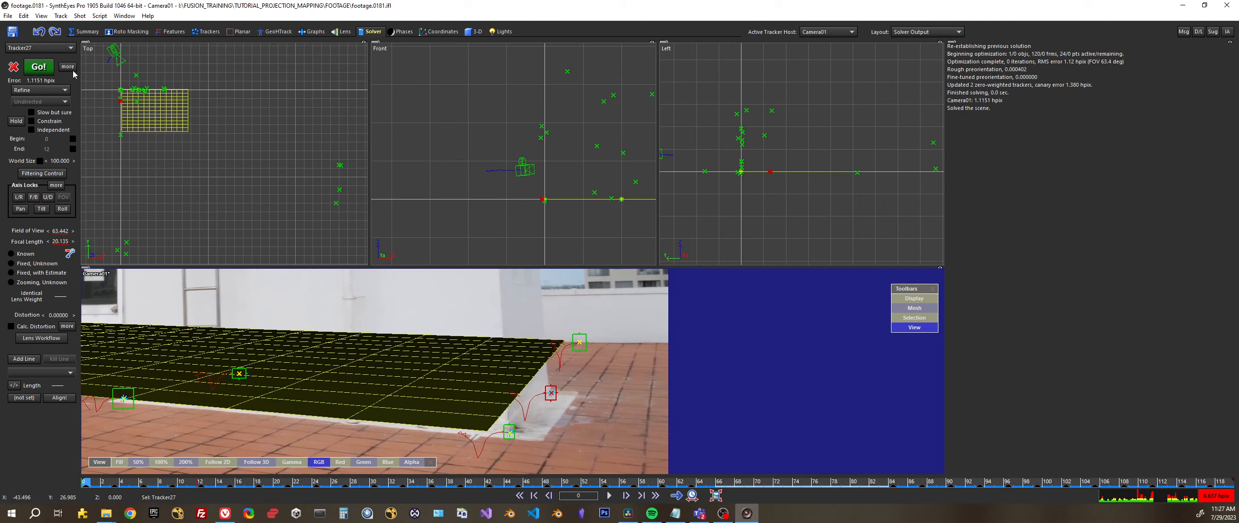
click(62, 90)
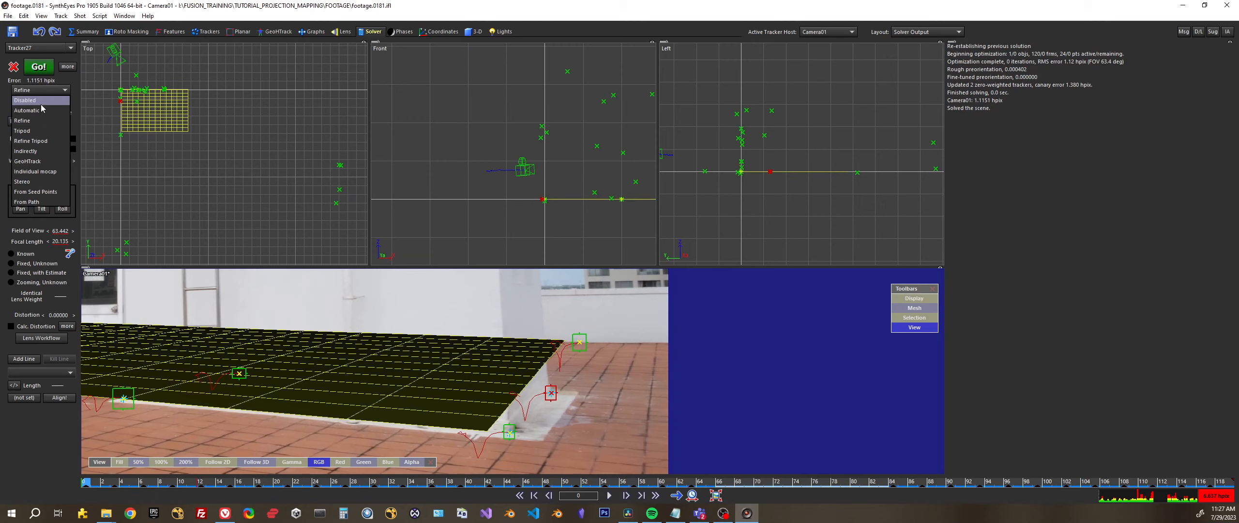
click(34, 99)
click(15, 68)
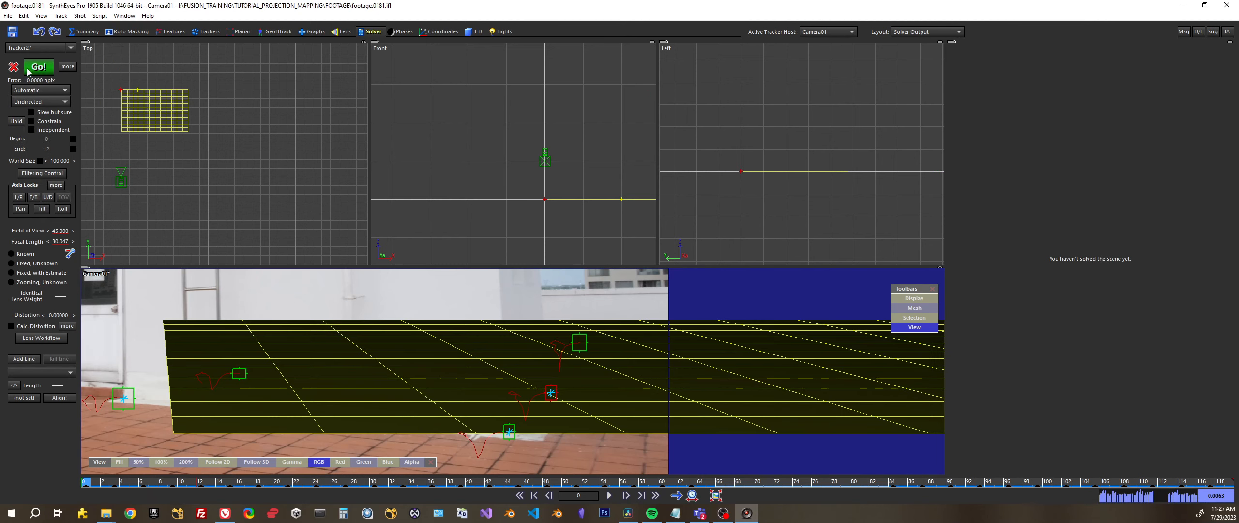
click(39, 67)
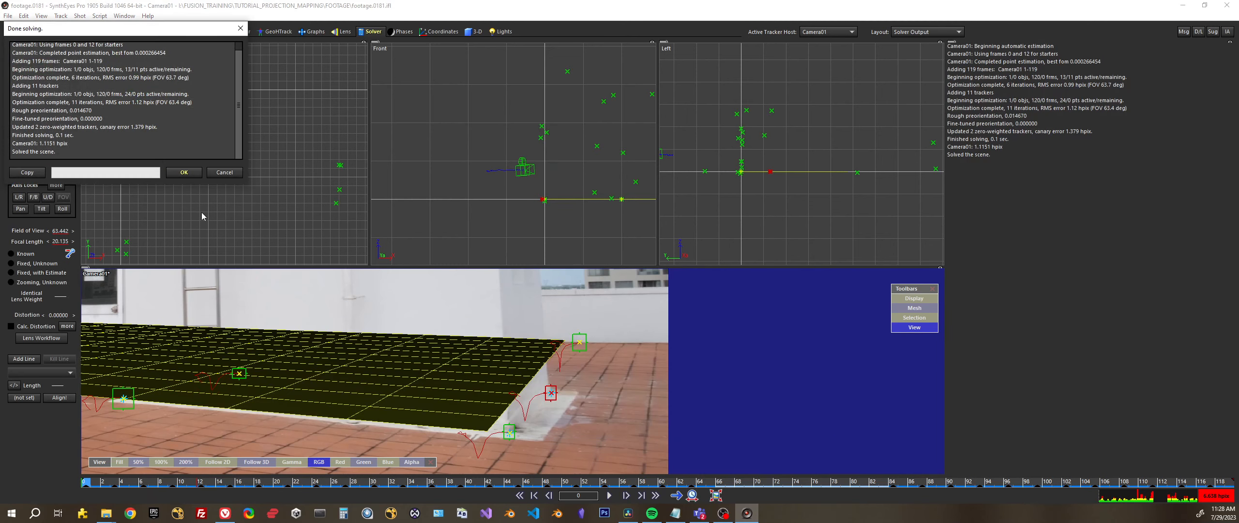
click(199, 173)
middle_drag(420, 447, 450, 397)
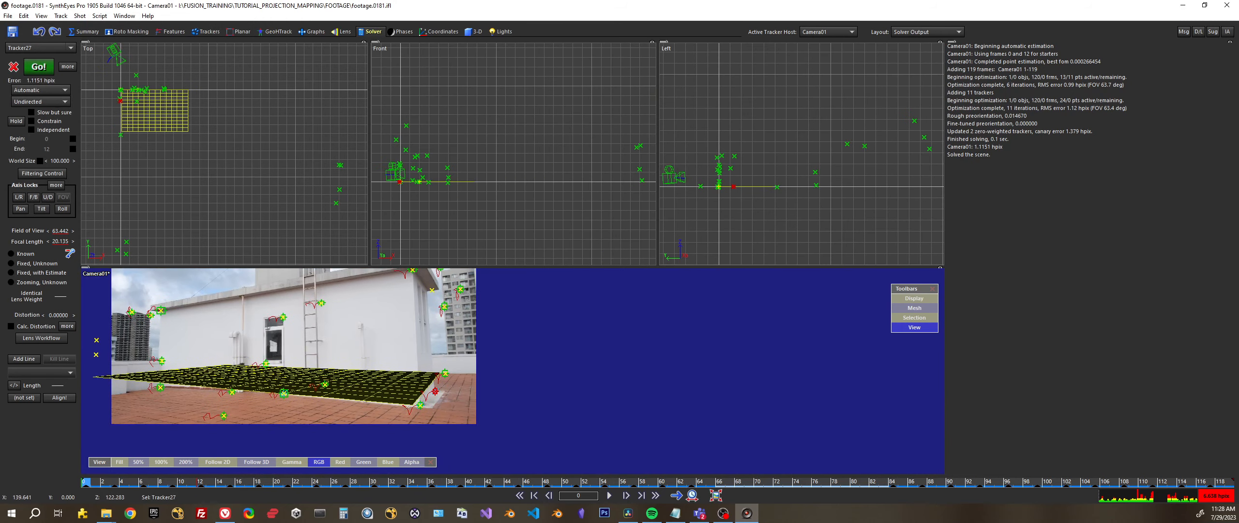
Step: Select the existing ground plane in the 3-D workspace and delete it
click(476, 31)
scroll(233, 179, up, 3)
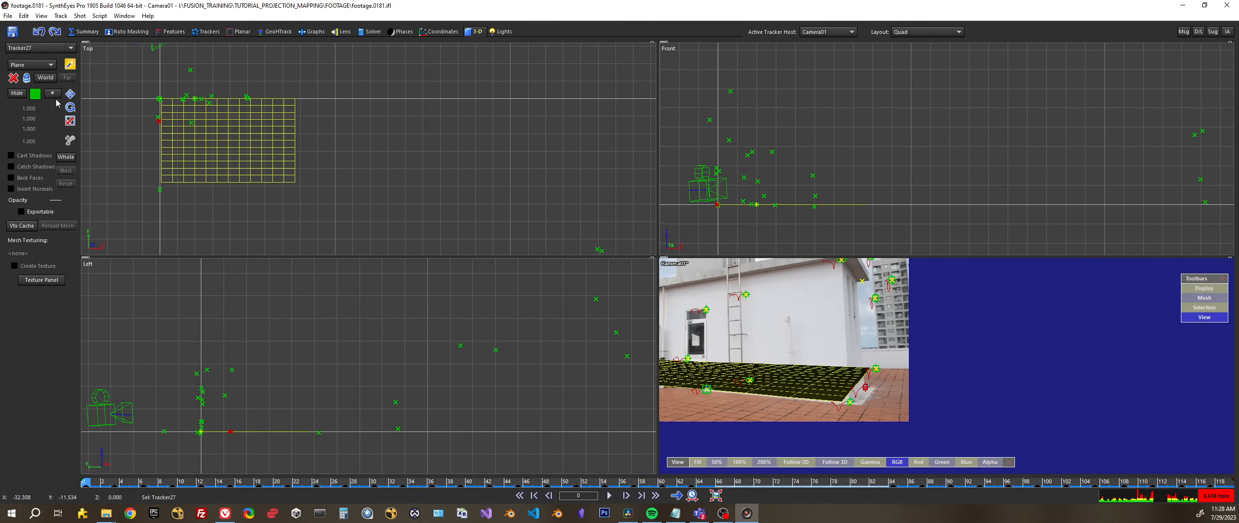
click(237, 146)
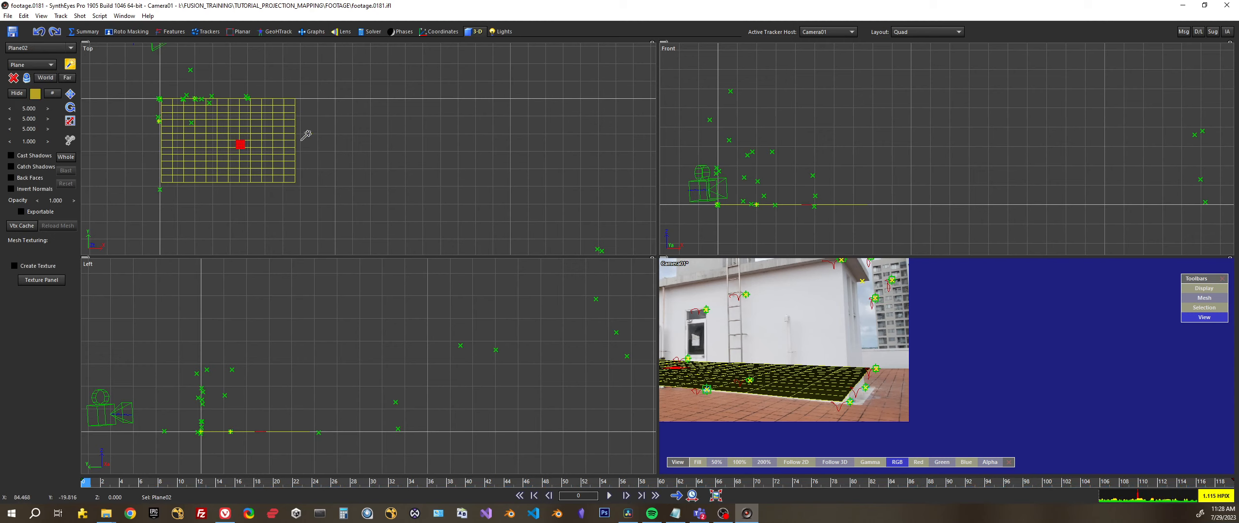
click(70, 93)
click(238, 136)
key(Delete)
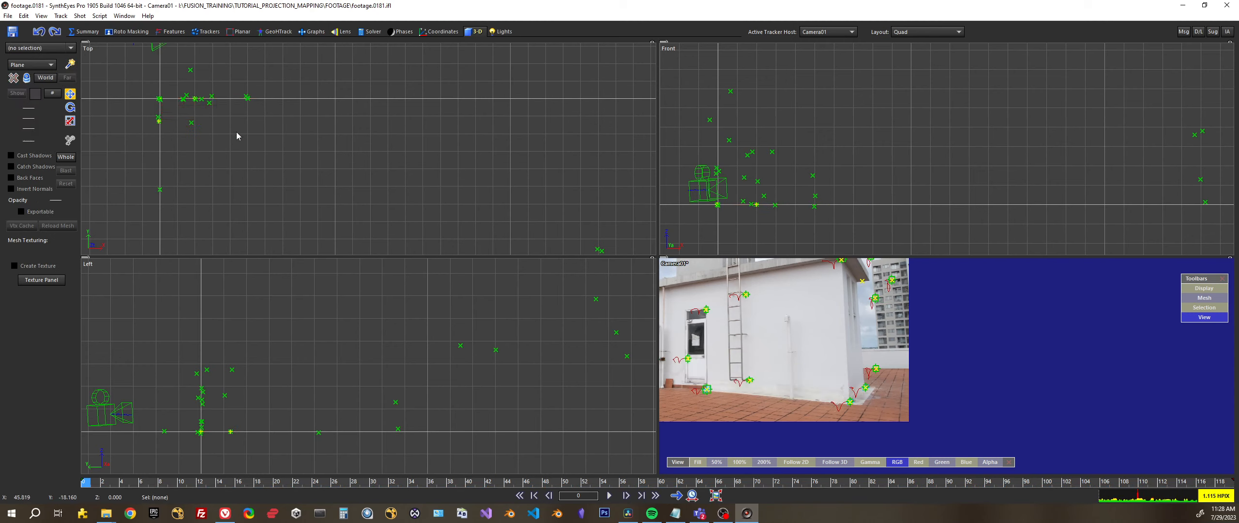
Step: Create a new plane about 51.3 by 24.2 units in the Top view, starting near the origin tracker
click(68, 63)
middle_drag(260, 171, 328, 226)
scroll(247, 158, up, 2)
drag(222, 152, 352, 210)
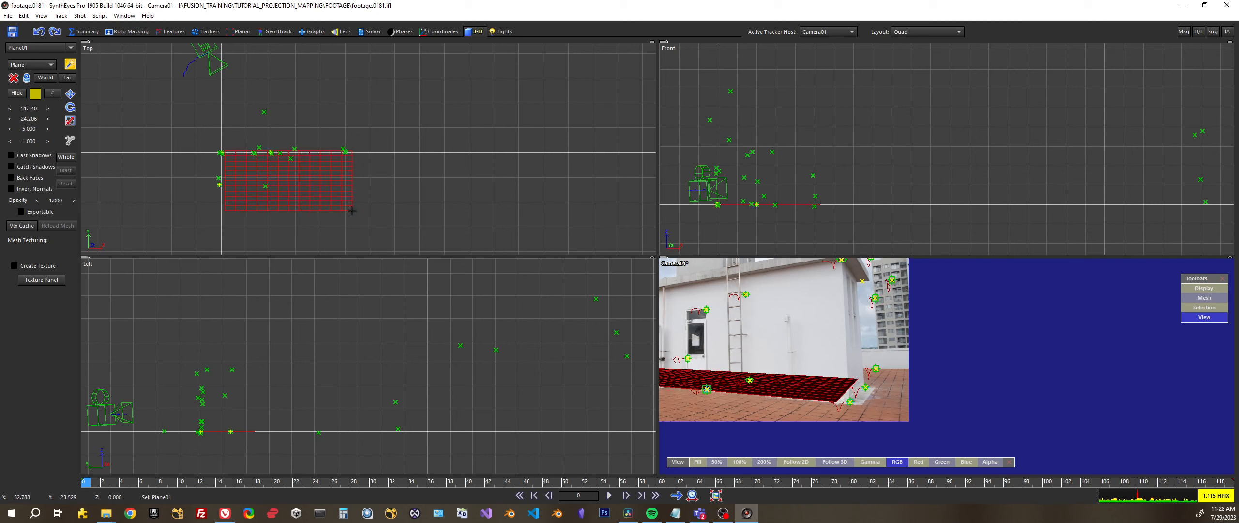
scroll(818, 411, up, 3)
mouse_move(920, 357)
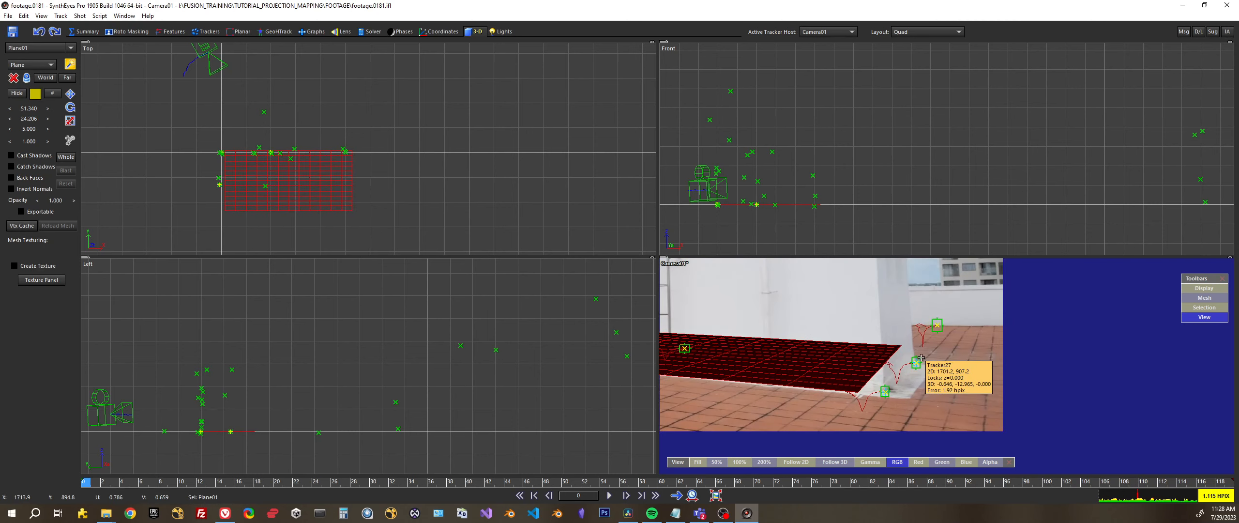
Step: Move the new plane to about X 25.17, Y -12.01, lining up its end with the trackers at the origin corner
click(70, 93)
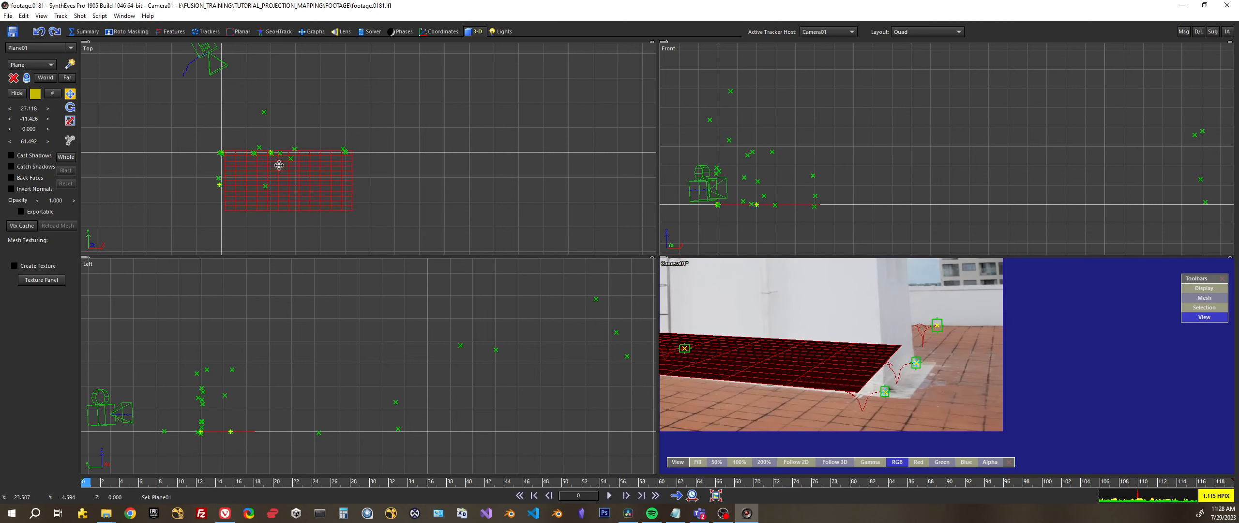
mouse_move(279, 165)
mouse_down()
mouse_move(262, 176)
mouse_move(273, 168)
mouse_up()
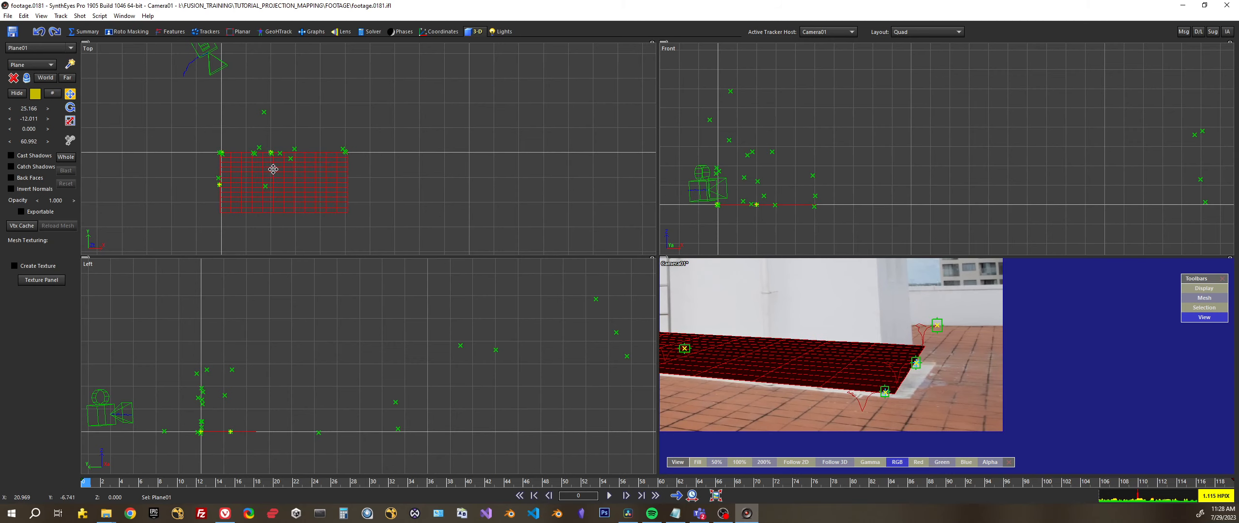
scroll(1035, 394, up, 2)
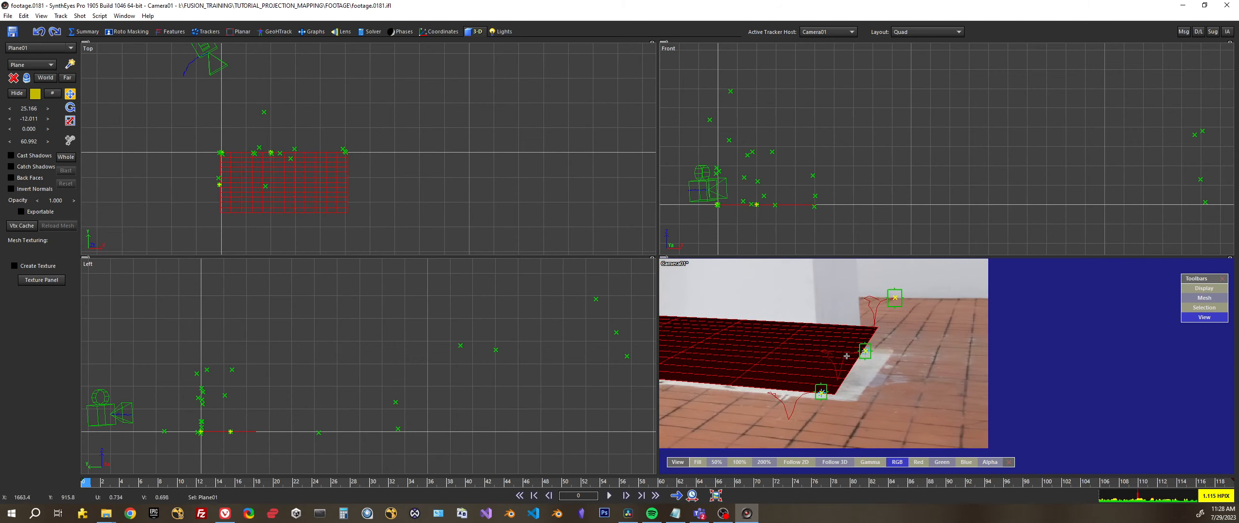
Step: Examine how the plane lines up with the trackers, the wall's base and the building's corners in the Top and camera views
scroll(239, 160, up, 5)
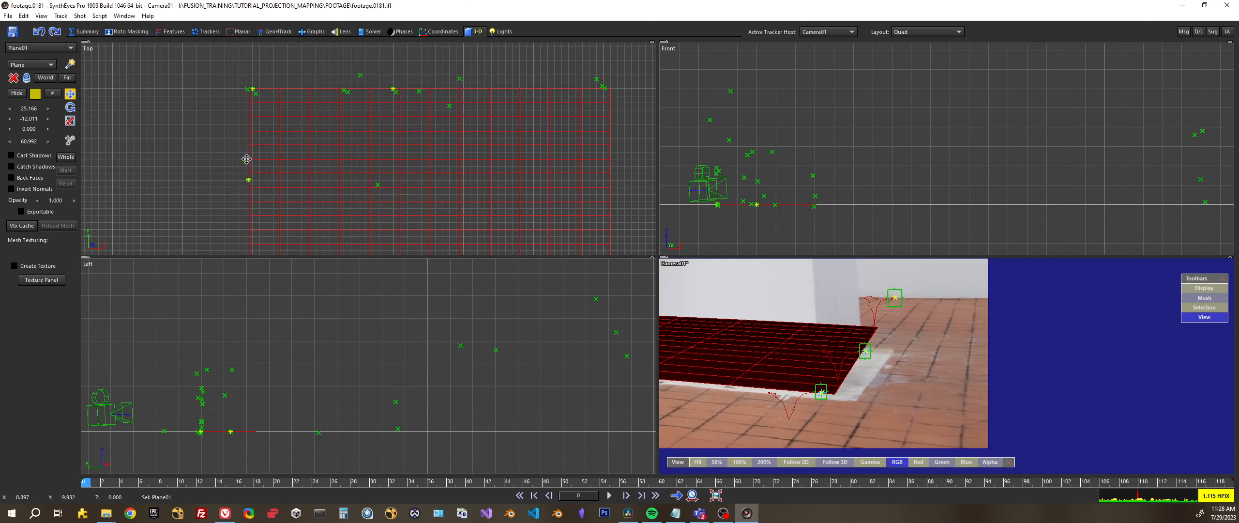
click(247, 158)
scroll(976, 377, up, 2)
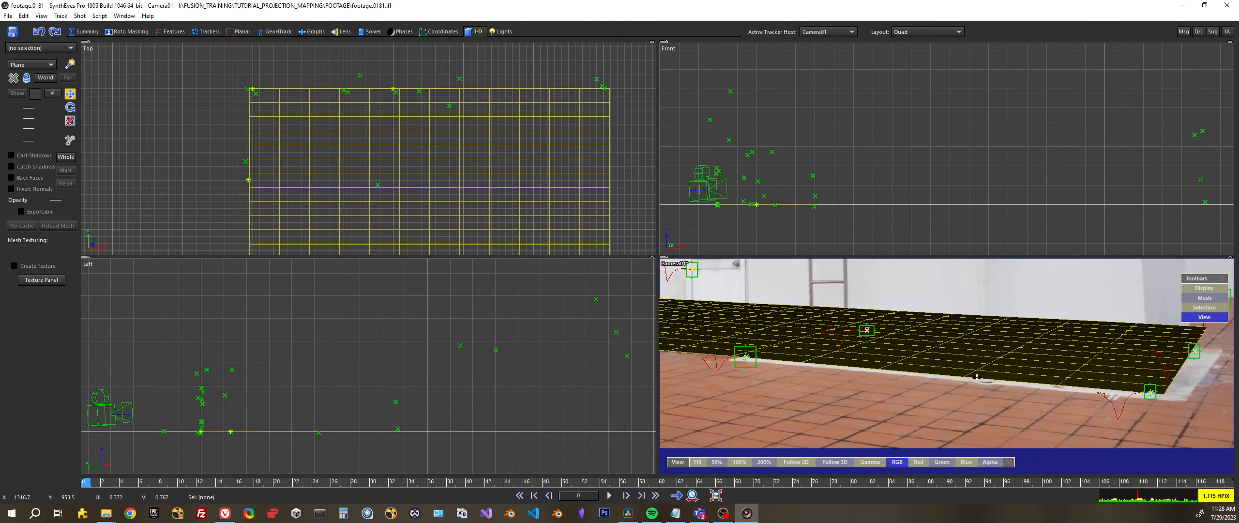
scroll(1108, 392, down, 2)
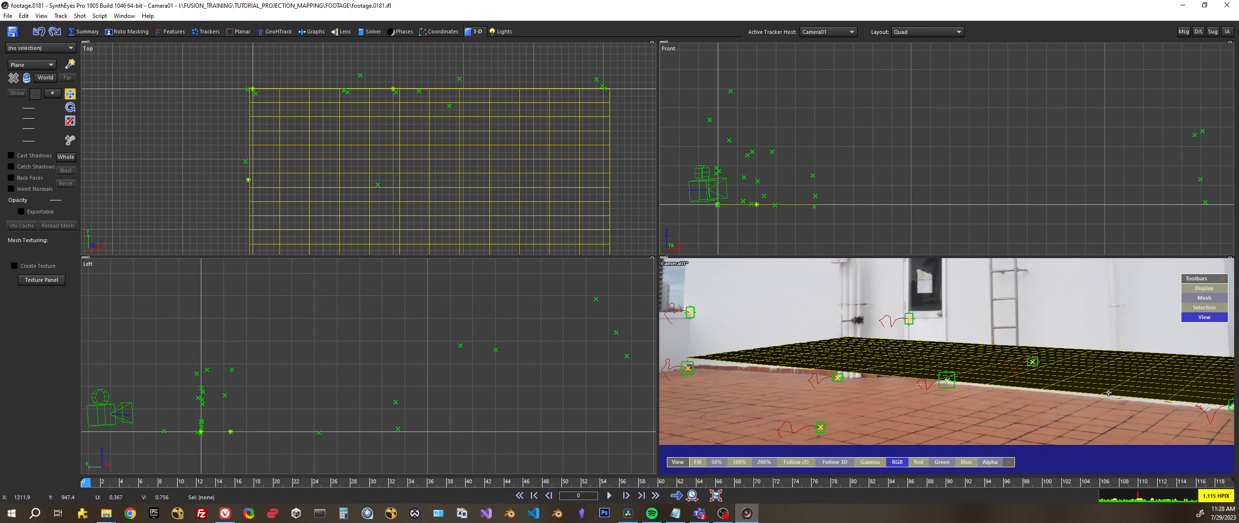
scroll(1108, 392, down, 2)
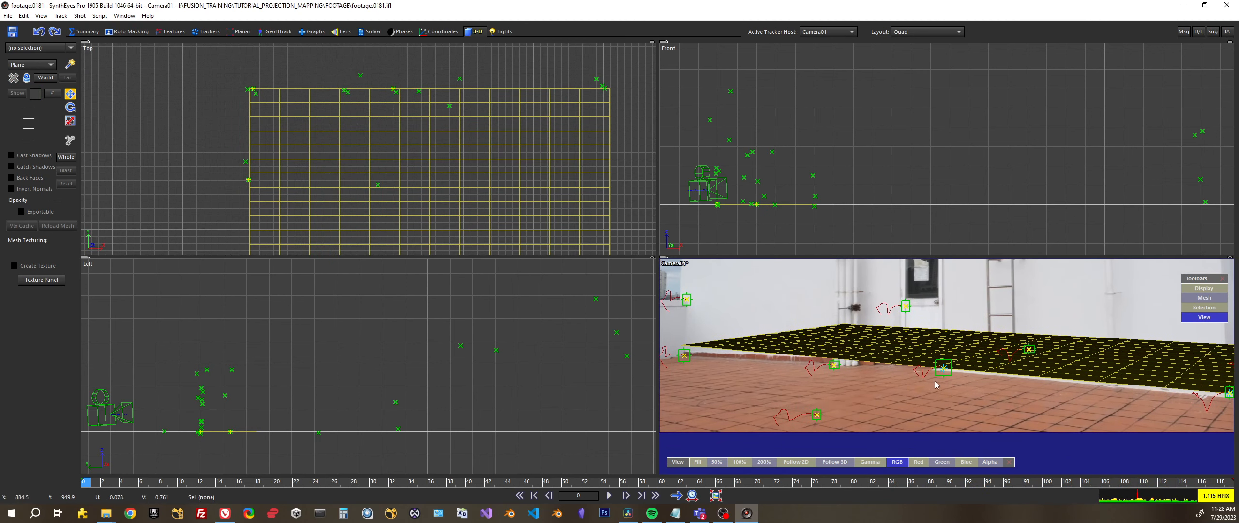
scroll(757, 360, down, 1)
middle_drag(831, 364, 810, 378)
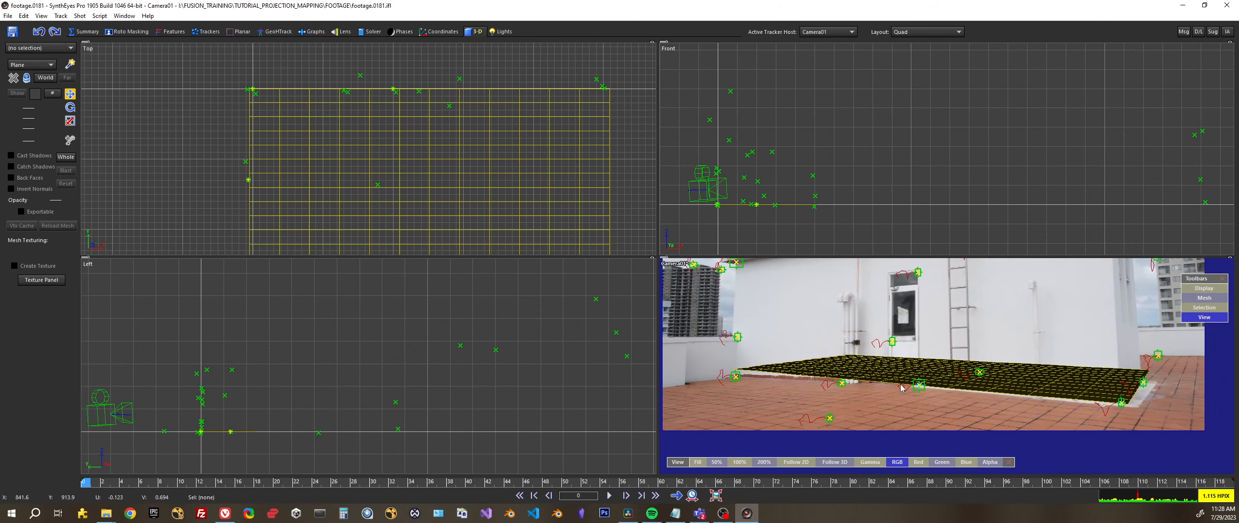
middle_drag(902, 385, 782, 414)
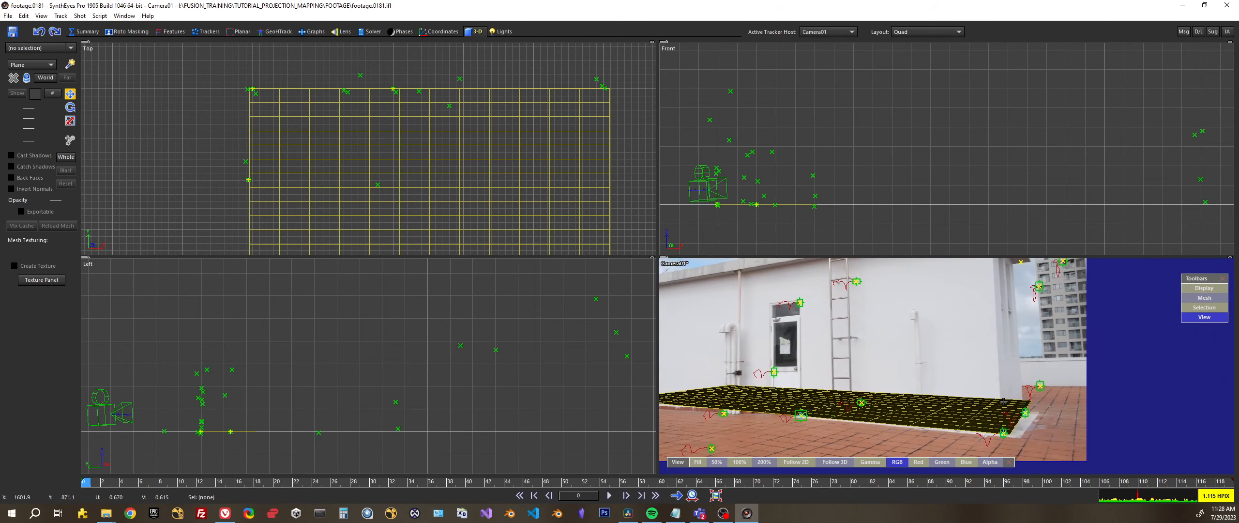
scroll(1011, 421, down, 2)
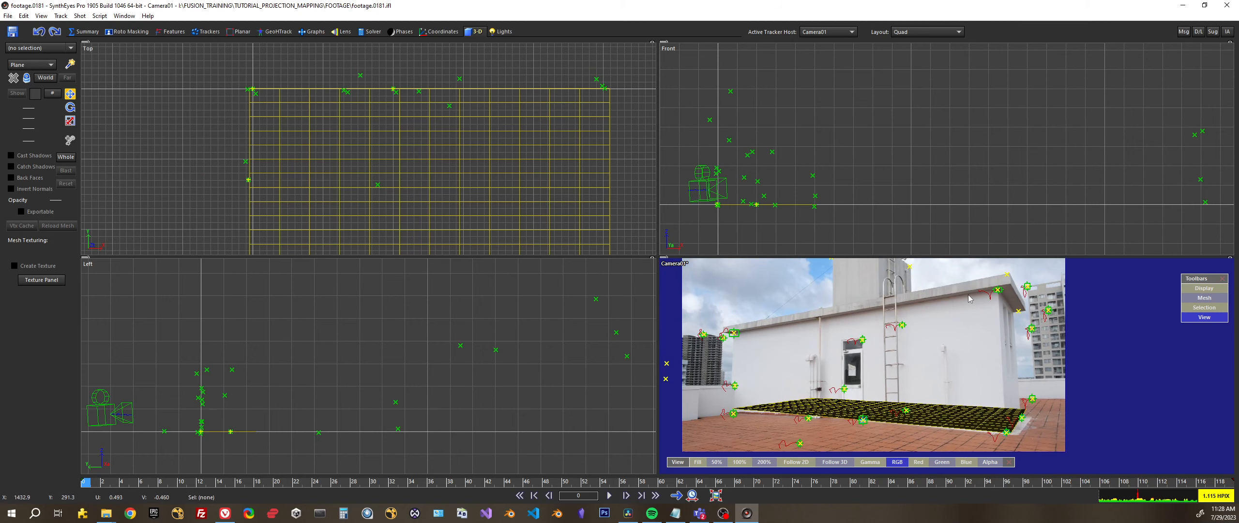
scroll(1021, 411, up, 4)
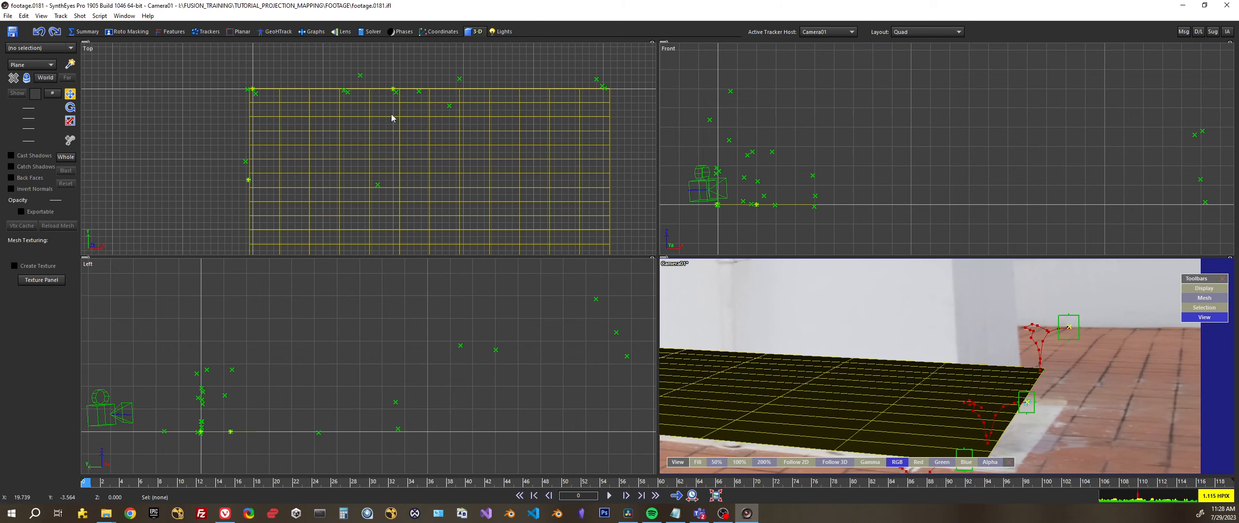
Step: Try scaling the plane uniformly to about 54.7 by 25.8 units in the Top view
click(305, 89)
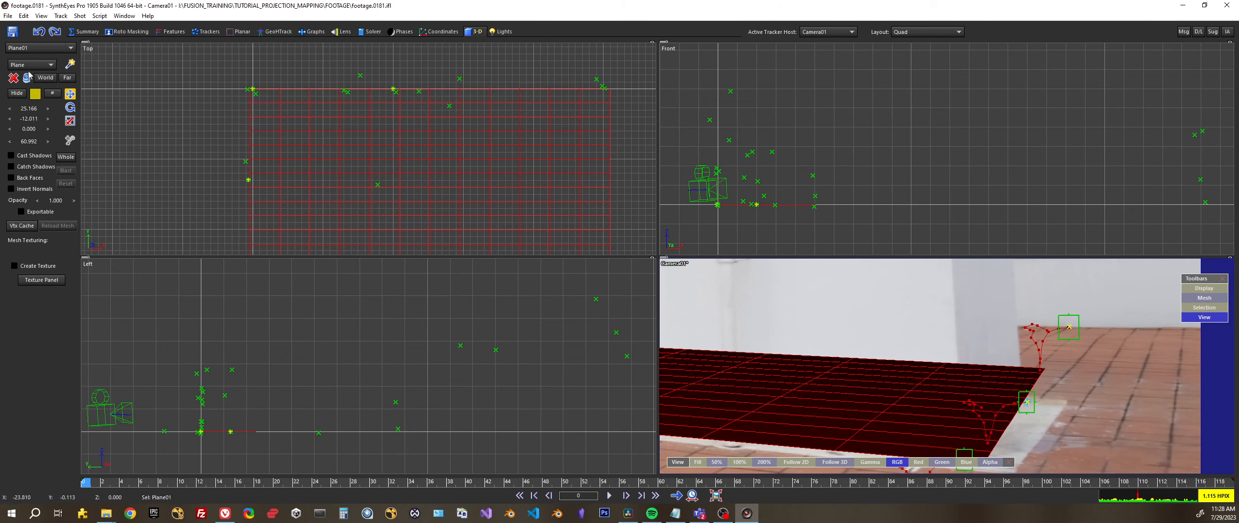
click(69, 122)
scroll(422, 159, down, 3)
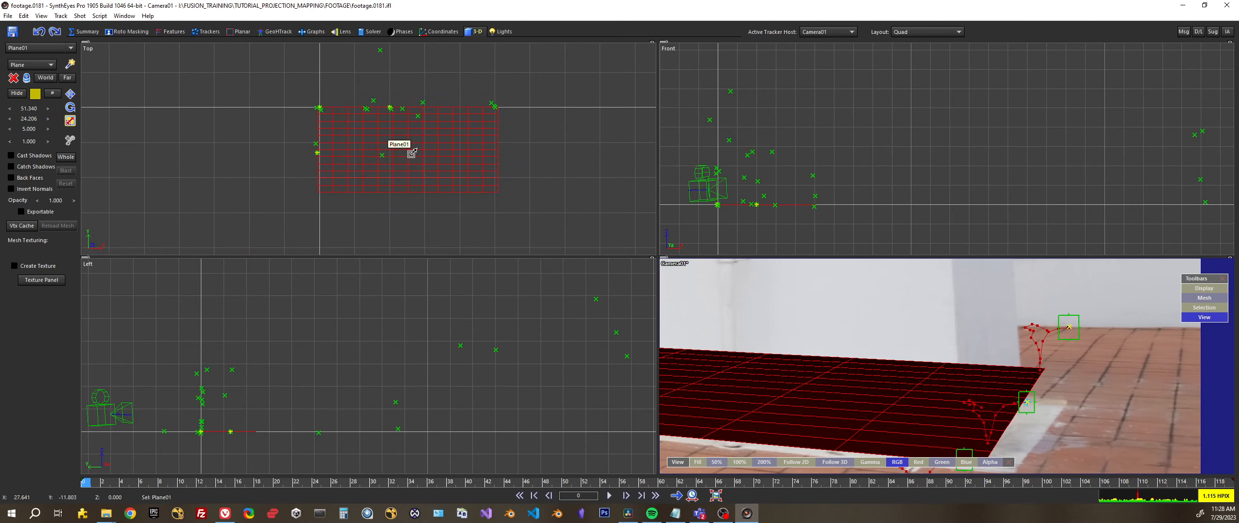
drag(395, 141, 411, 144)
middle_drag(1164, 466, 1166, 443)
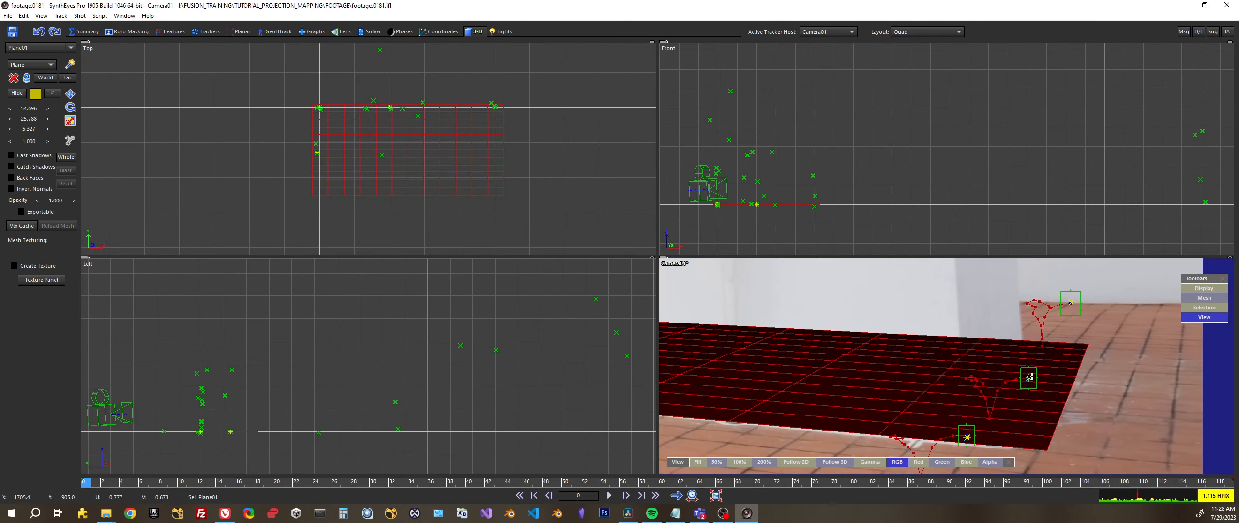
Step: Toggle the camera view between solid and wireframe mesh display, leaving the plane in wireframe over the footage
key(w)
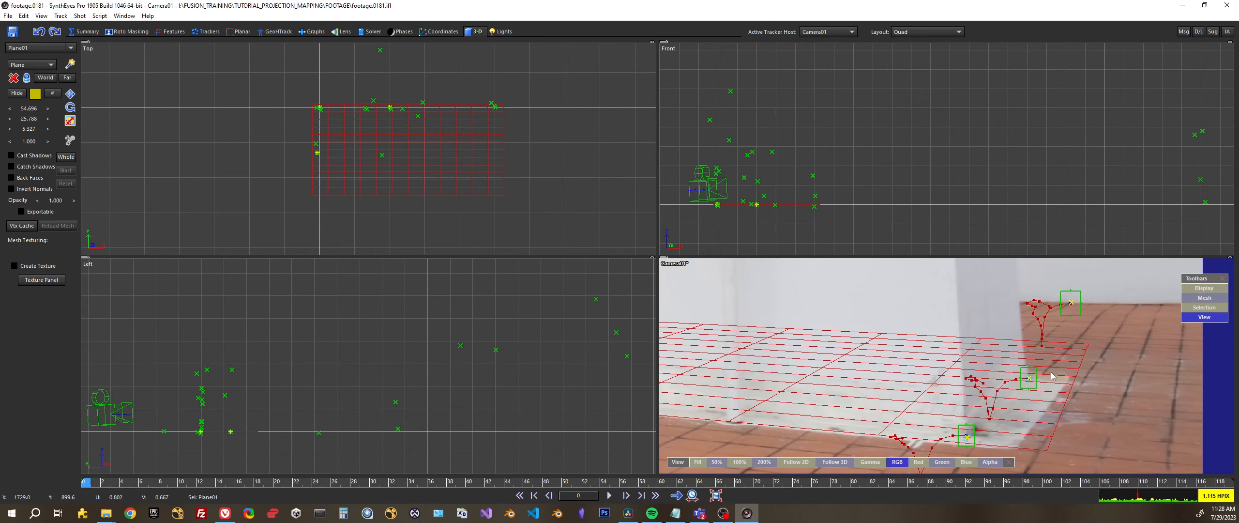
key(w)
key(w)
key(w)
key(w)
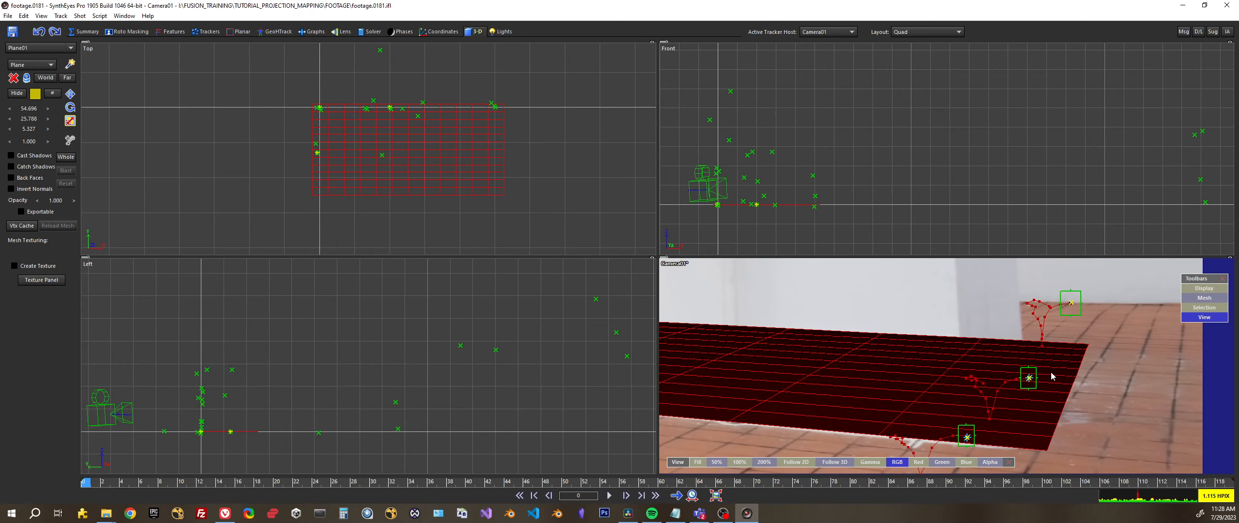
key(w)
key(w)
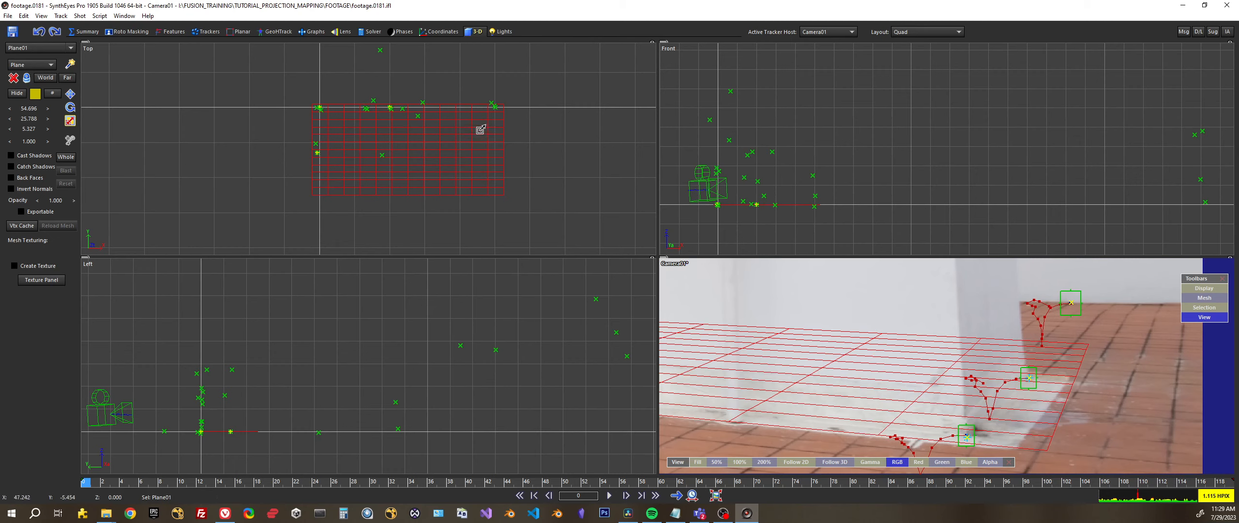
Step: Resize the plane to about 51.3 by 16.4 units and move it to about X 25.3, Y -7.2 at the origin axis
drag(484, 125, 481, 134)
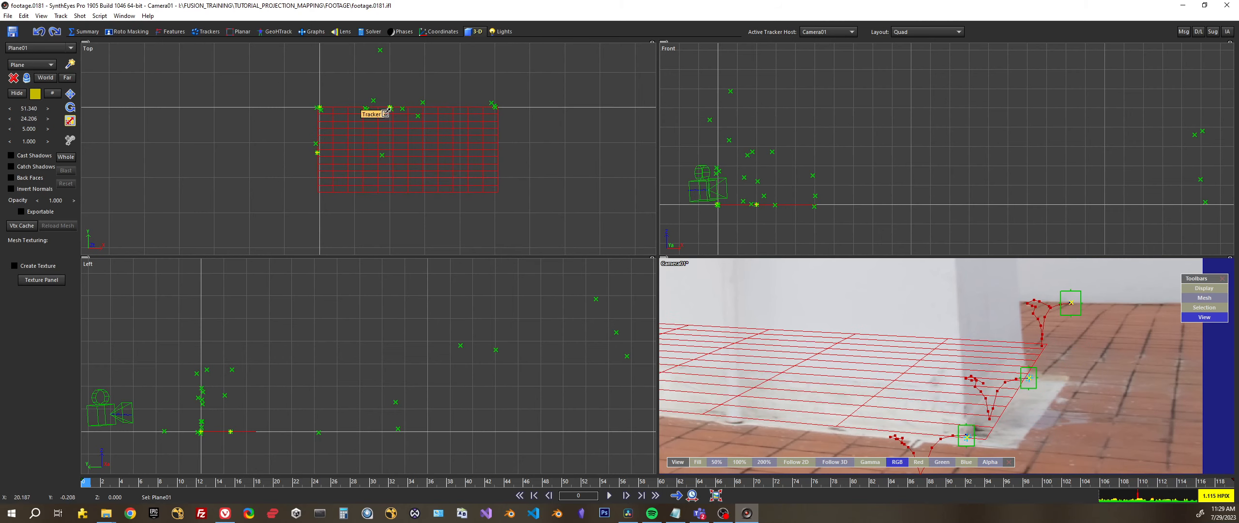
drag(23, 120, 7, 120)
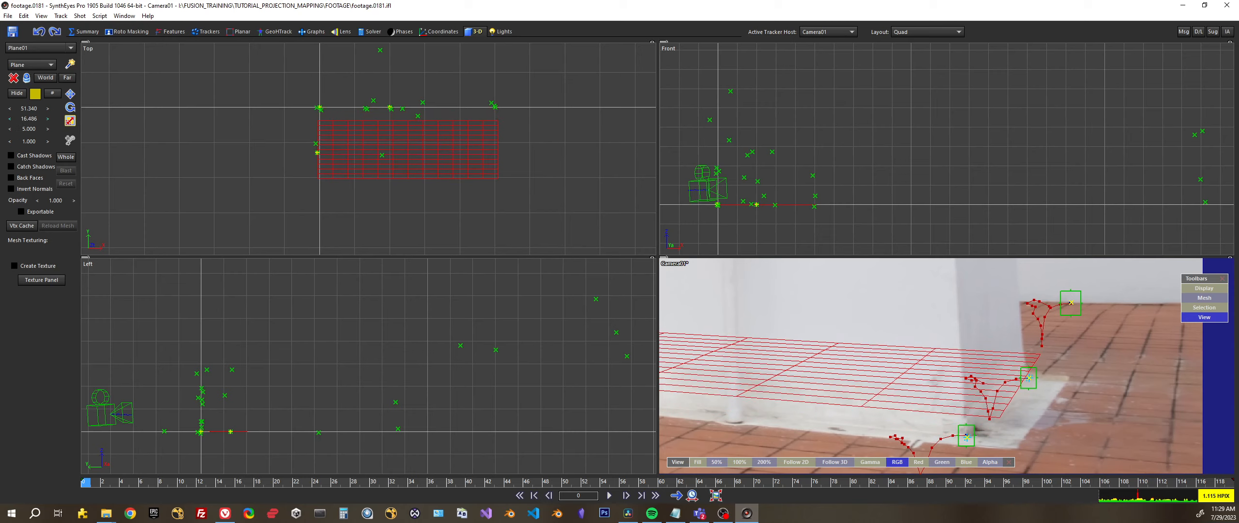
click(70, 94)
middle_drag(303, 163, 353, 187)
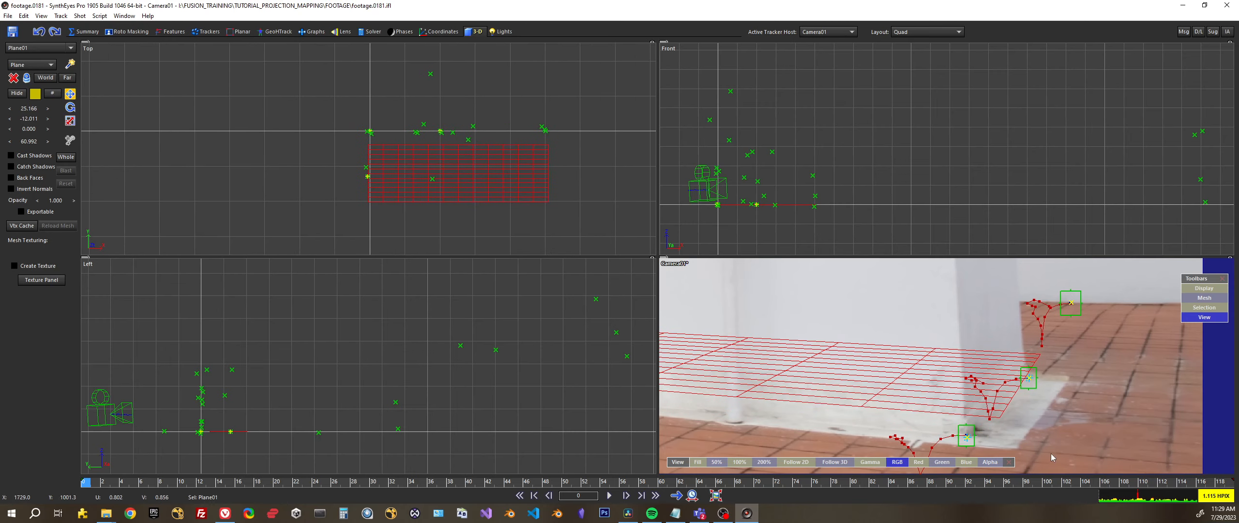
middle_drag(1048, 455, 1155, 461)
scroll(885, 356, down, 2)
middle_drag(737, 343, 1000, 389)
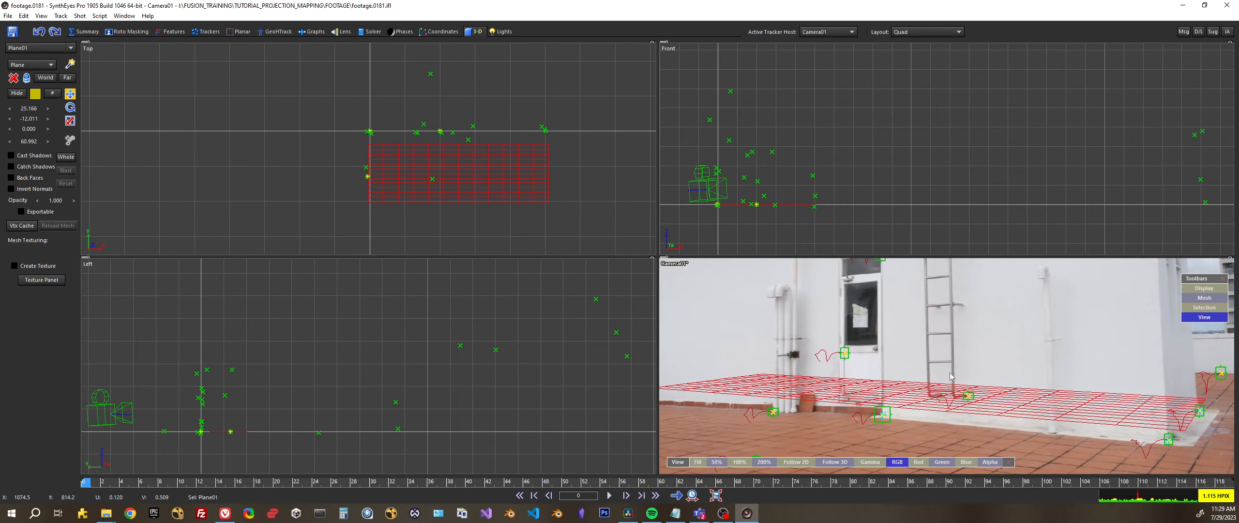
drag(448, 166, 449, 149)
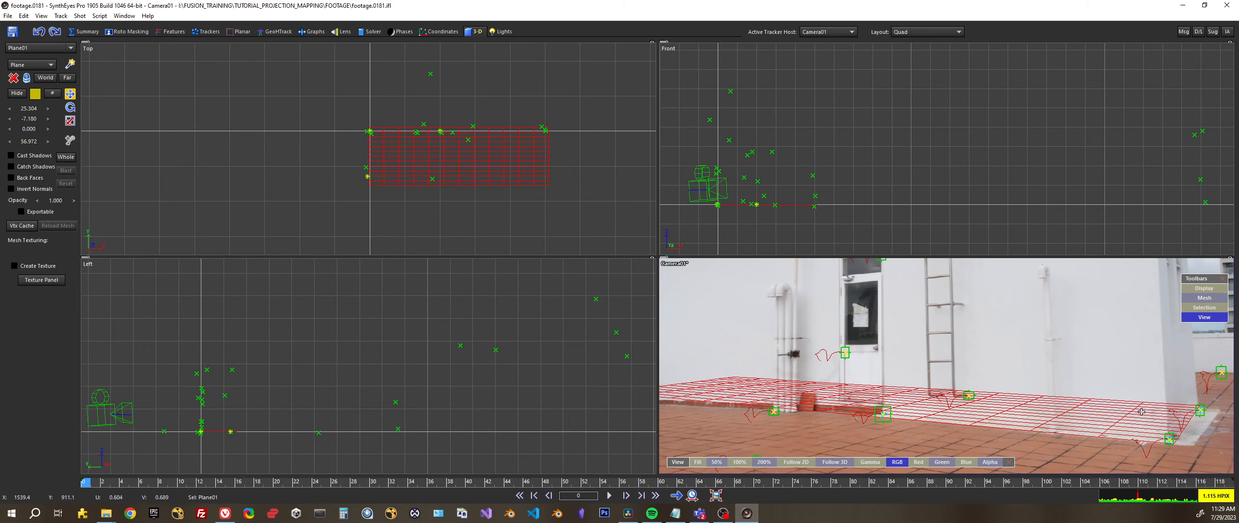
Step: Fine-tune the plane's position to about X 25.34, Y -7.97 so its edge follows the wall's base line
scroll(1193, 449, up, 2)
scroll(1183, 452, up, 2)
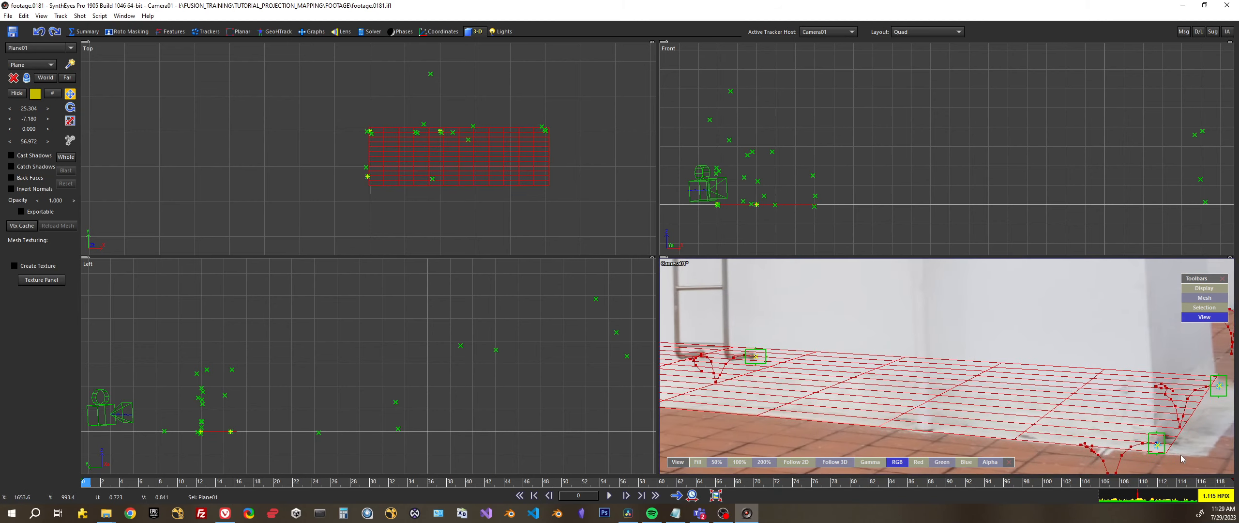
scroll(385, 138, up, 3)
scroll(385, 138, up, 2)
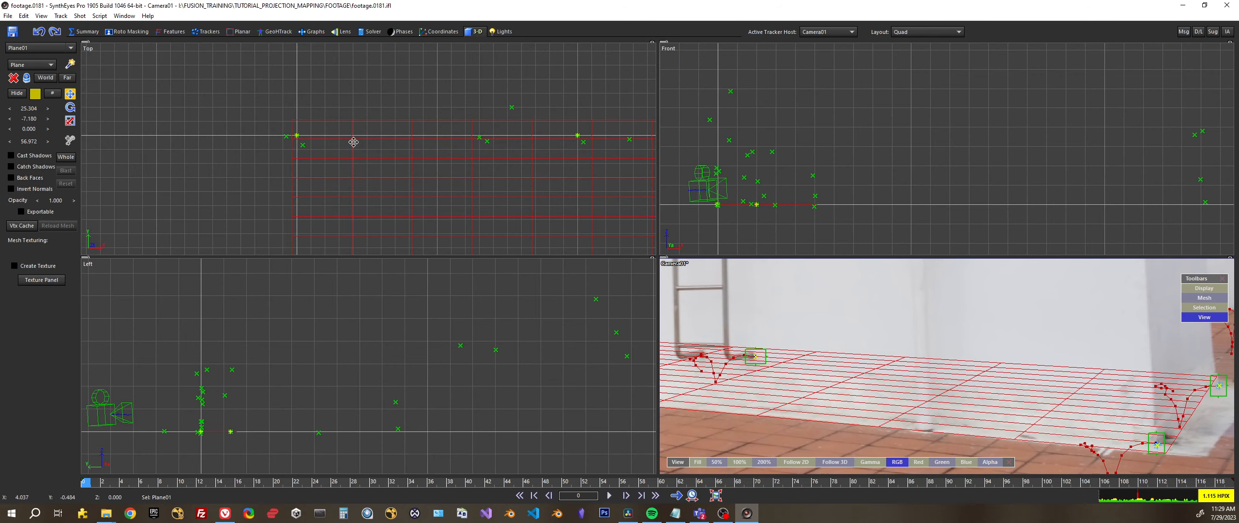
drag(353, 141, 351, 154)
scroll(932, 365, down, 3)
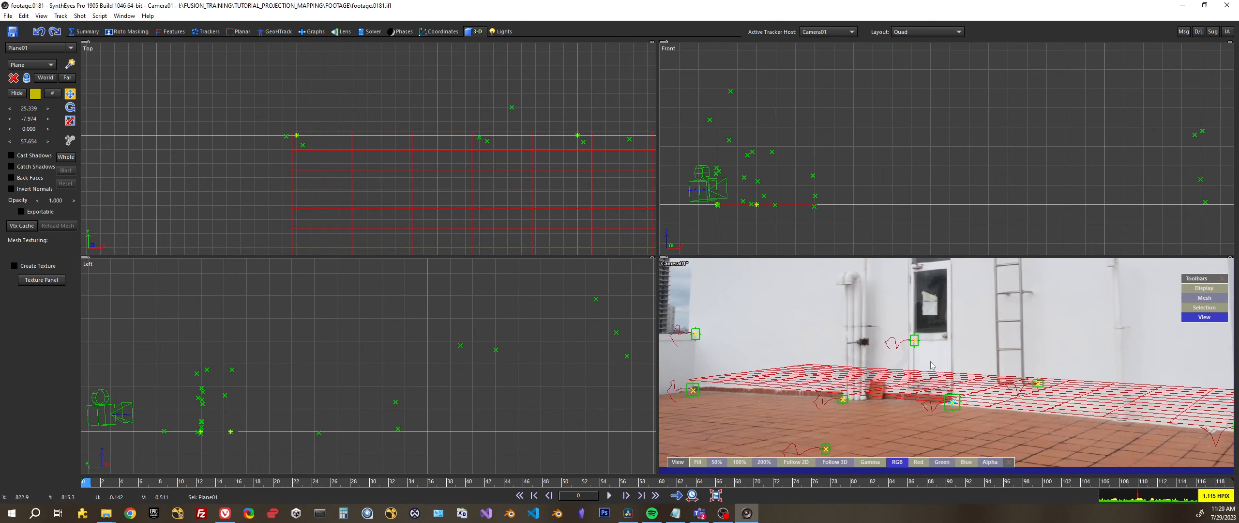
Step: Examine how the wireframe plane fits the footage at the building's base corner, selecting the two ground trackers there in the camera view
scroll(838, 373, down, 4)
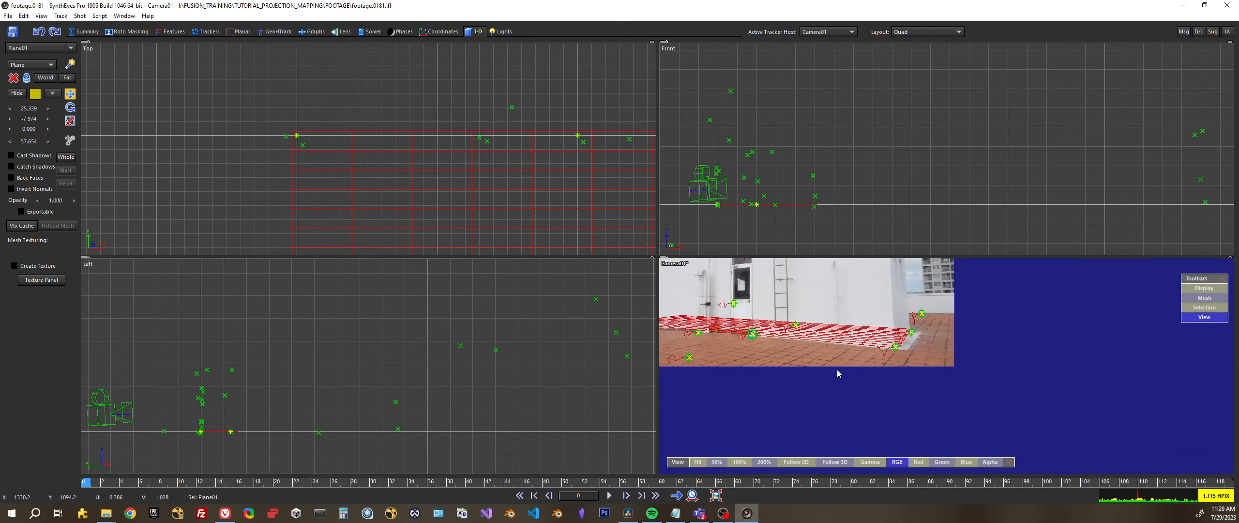
middle_drag(843, 348, 921, 402)
scroll(935, 395, down, 2)
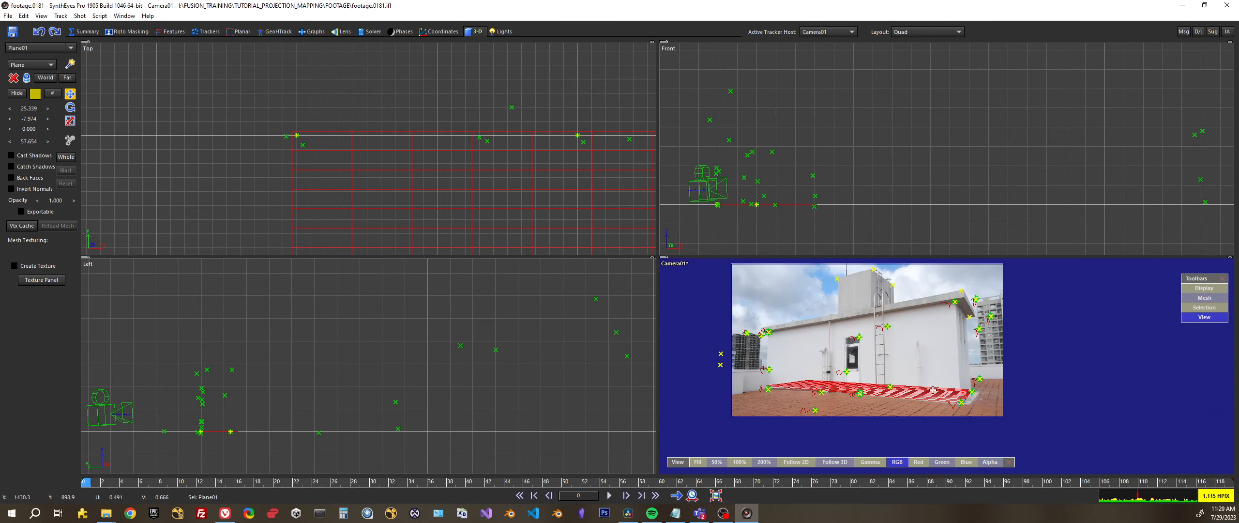
middle_drag(819, 410, 826, 390)
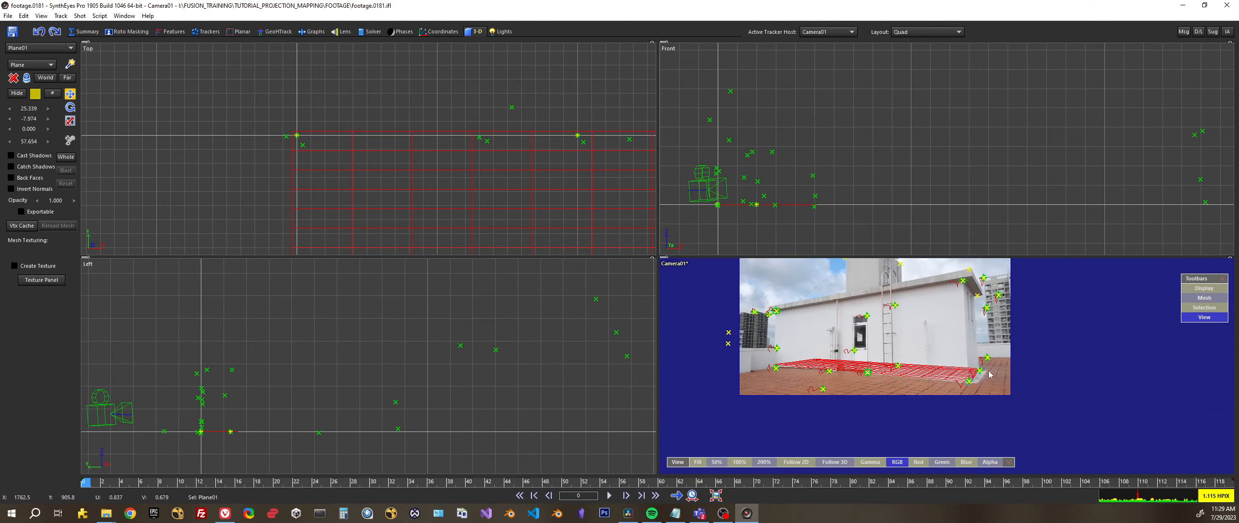
scroll(967, 350, up, 4)
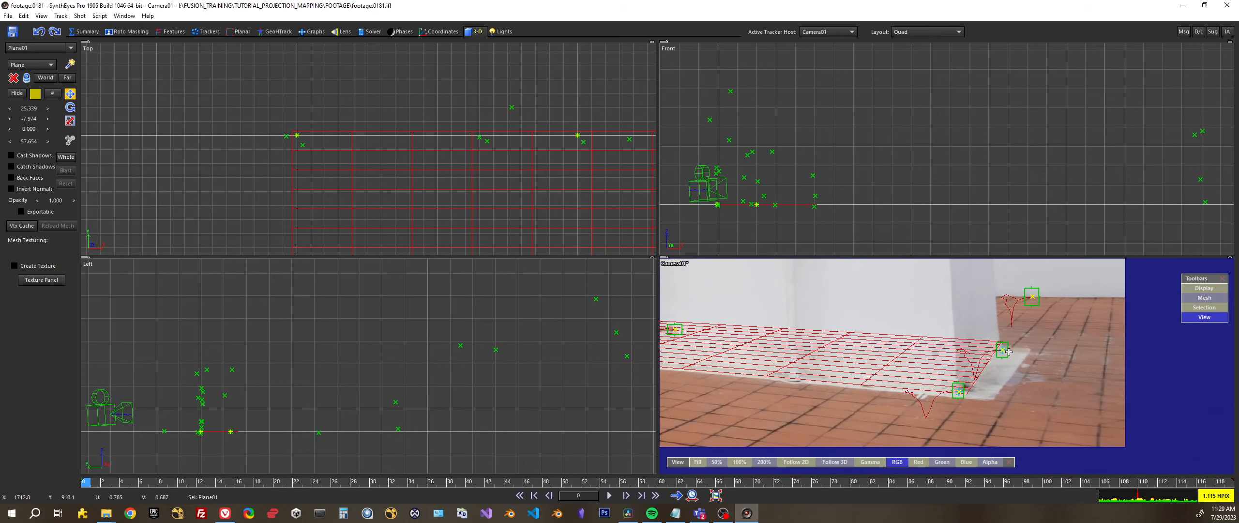
click(957, 391)
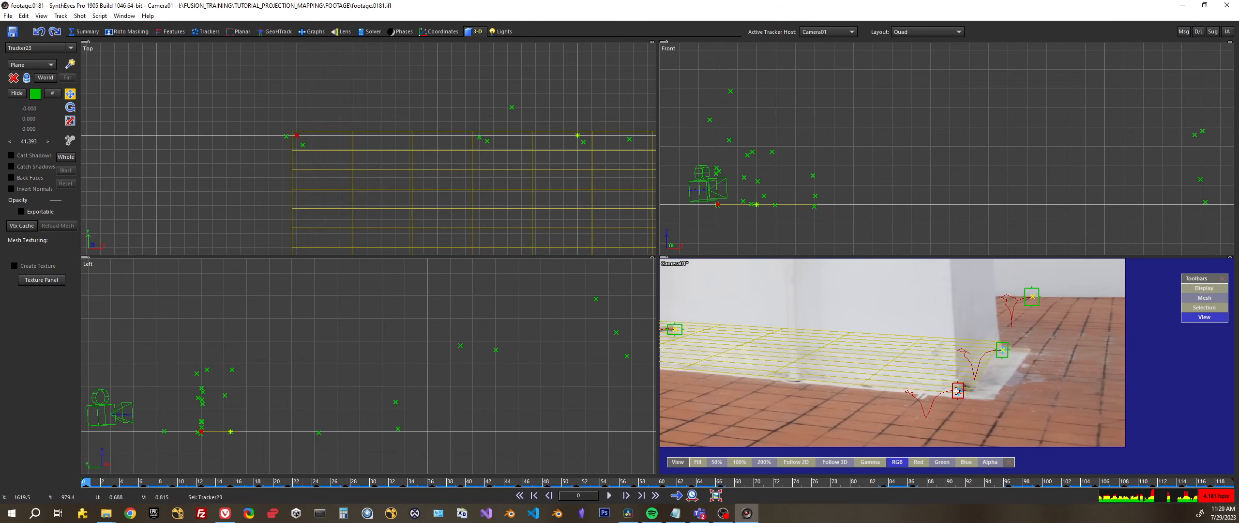
click(1001, 350)
scroll(1004, 352, down, 4)
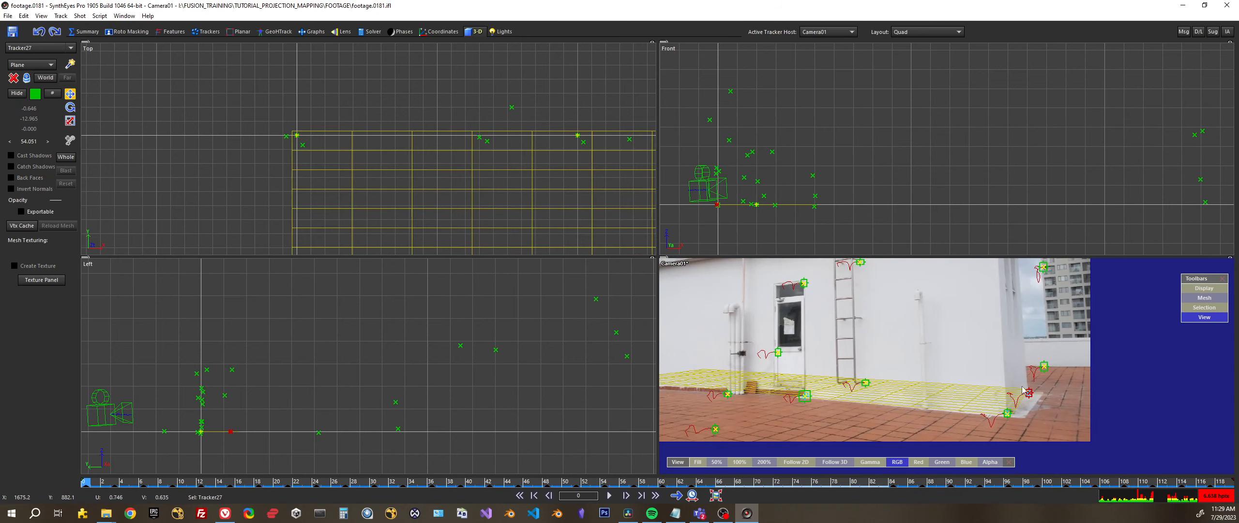
scroll(1023, 390, down, 2)
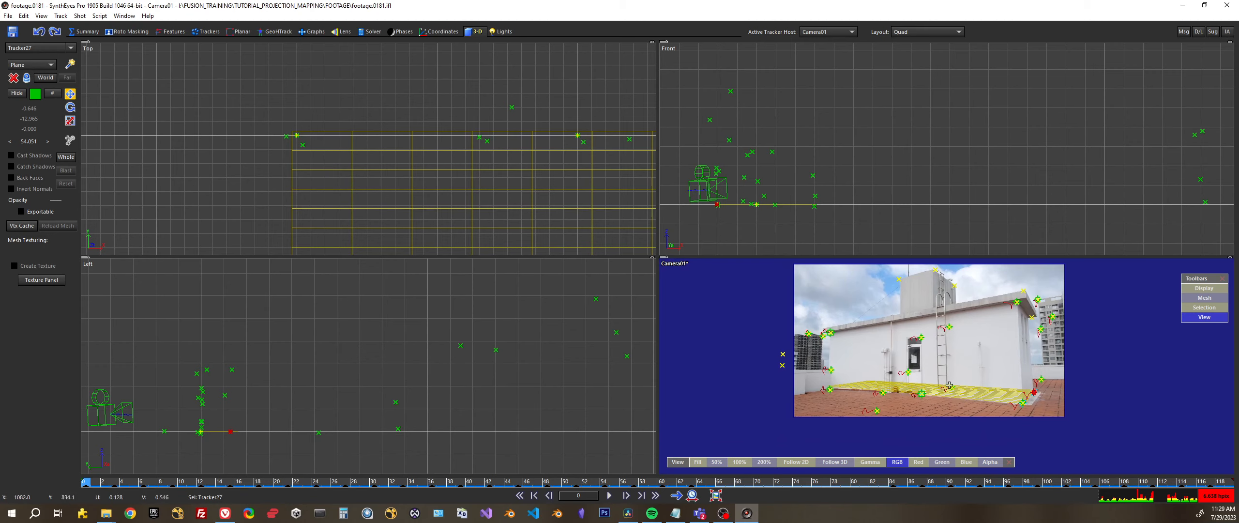
Step: Inspect the trackers around the door, ladder, wall and roofline against the ground plane in the camera view
scroll(969, 380, up, 5)
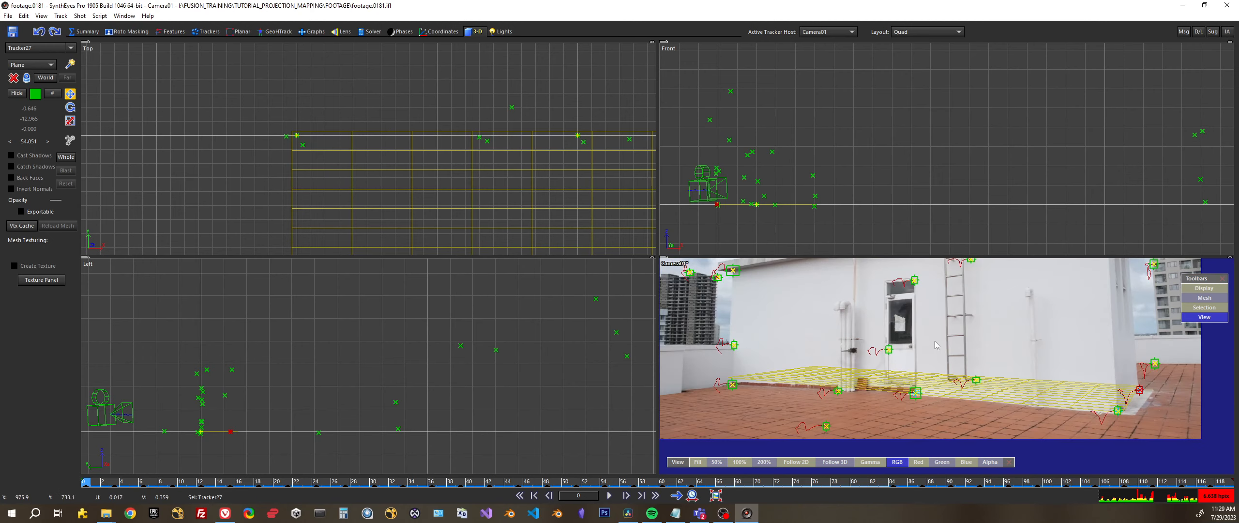
scroll(1002, 349, down, 6)
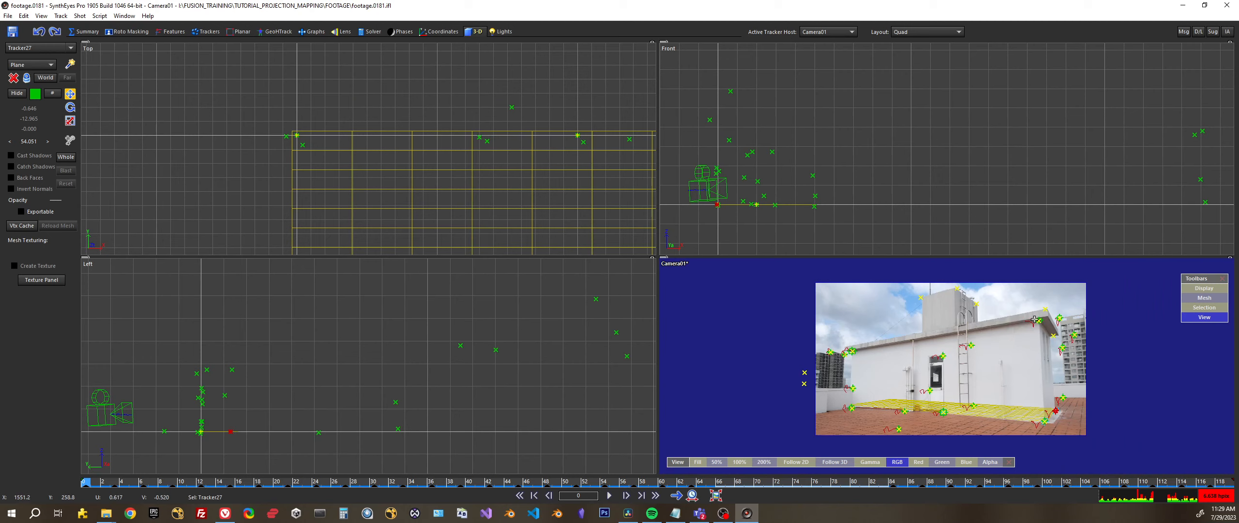
mouse_move(1035, 318)
scroll(912, 385, up, 2)
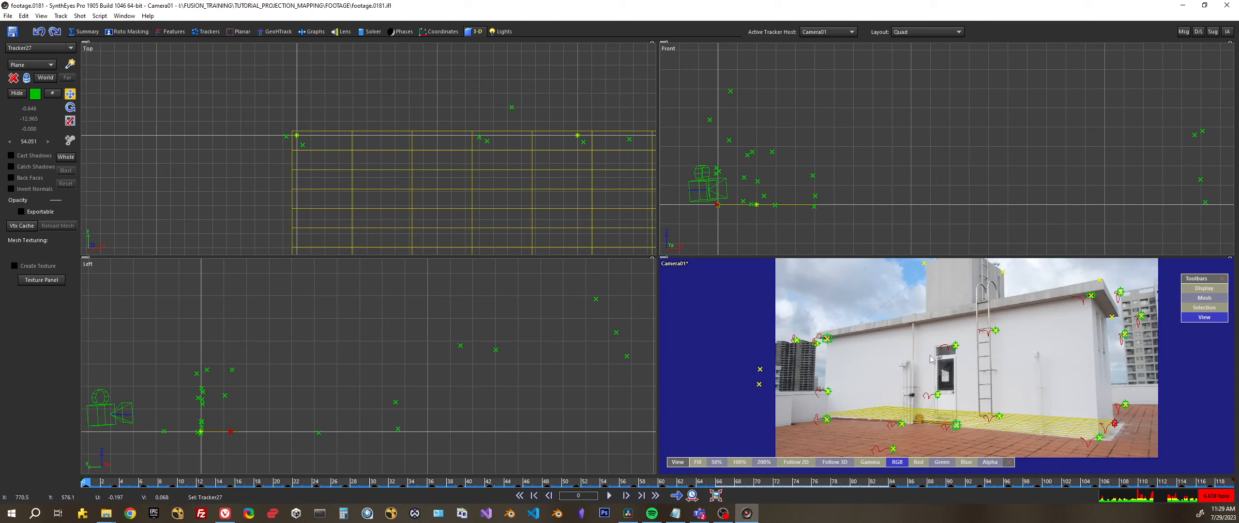
scroll(942, 365, up, 3)
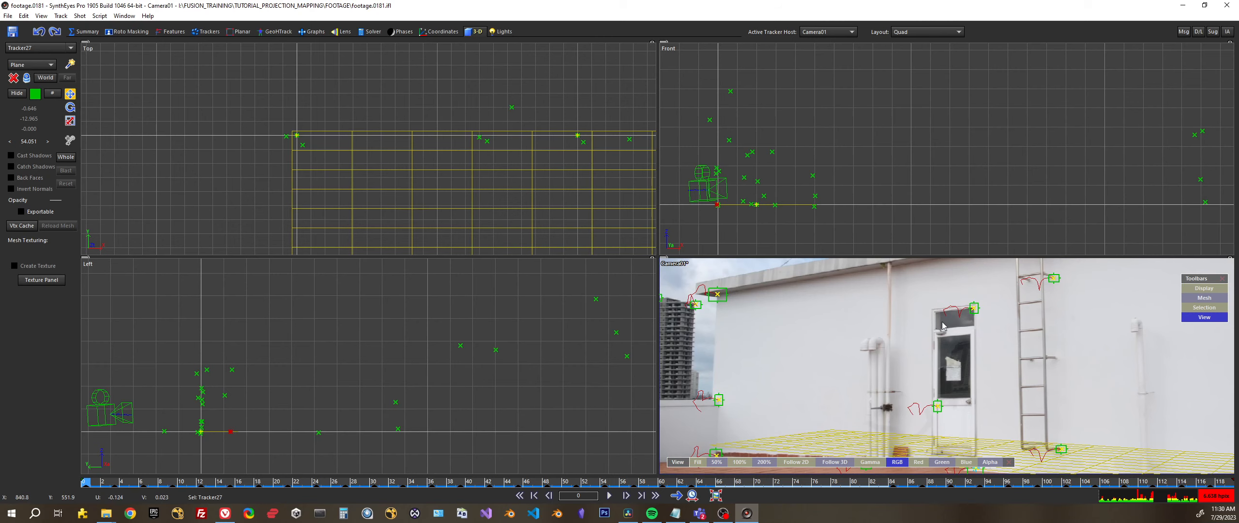
scroll(933, 332, down, 2)
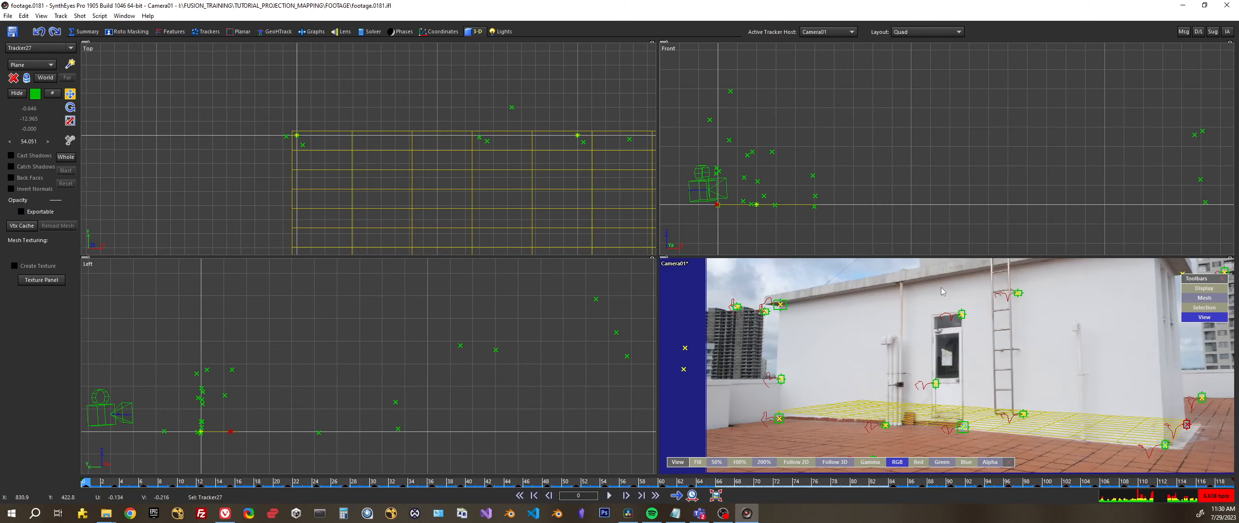
scroll(1016, 310, down, 2)
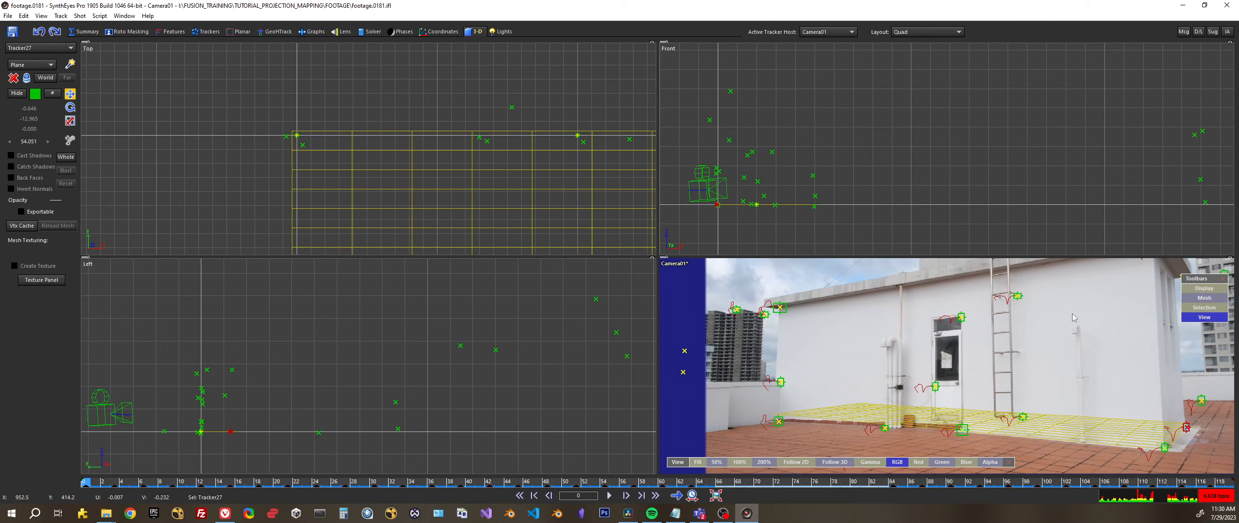
middle_drag(1018, 300, 1016, 344)
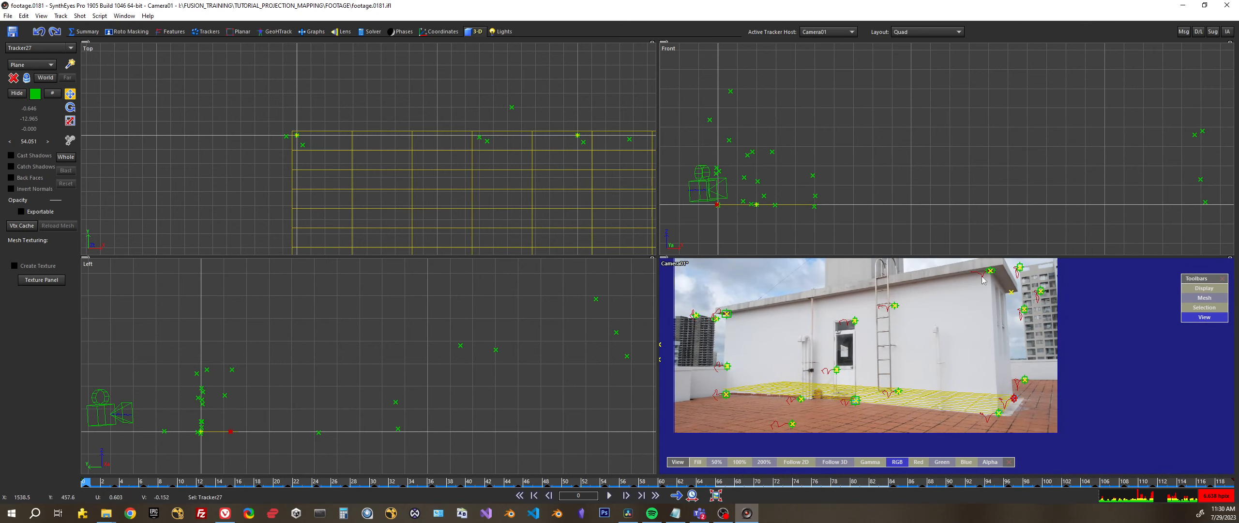
Step: Create a box mesh of about 41.8 by 12.2 by 18.4 units over the ground plane in the Top view
click(38, 65)
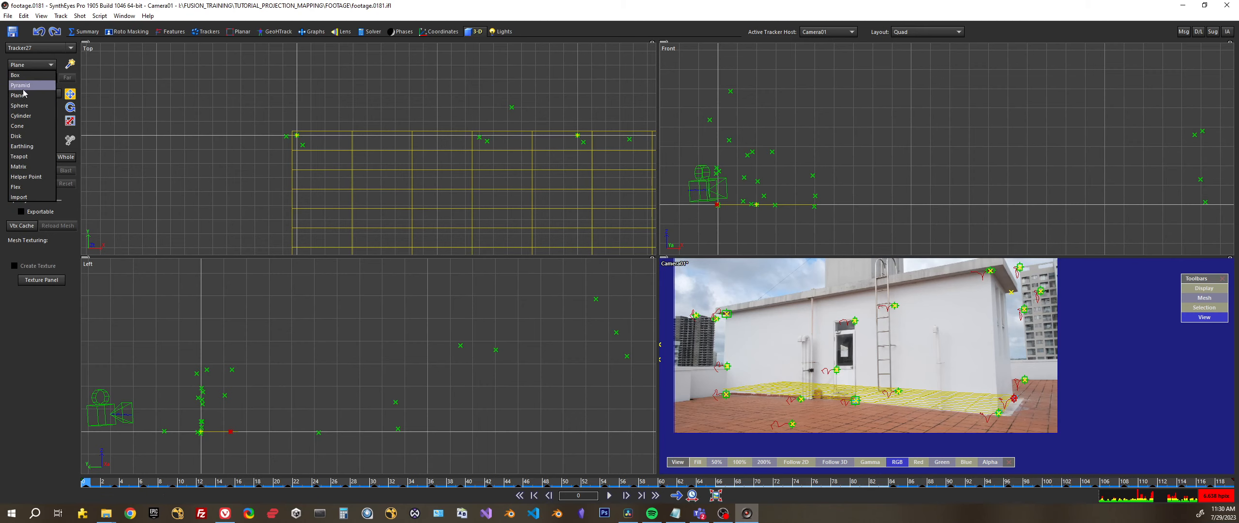
click(18, 75)
scroll(360, 166, down, 2)
middle_drag(360, 166, 323, 116)
scroll(324, 116, down, 1)
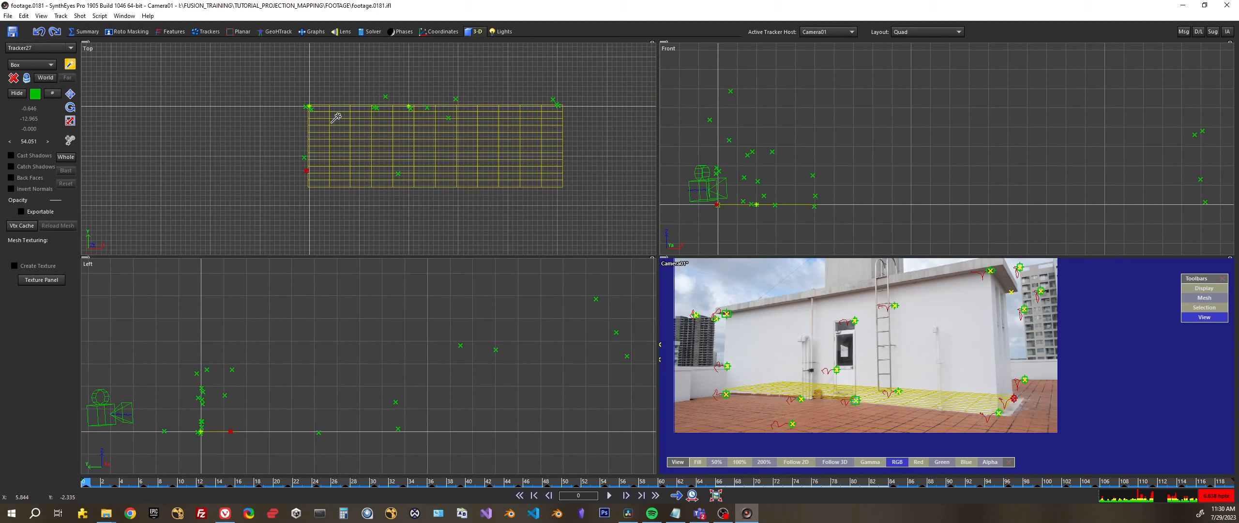
drag(337, 115, 544, 175)
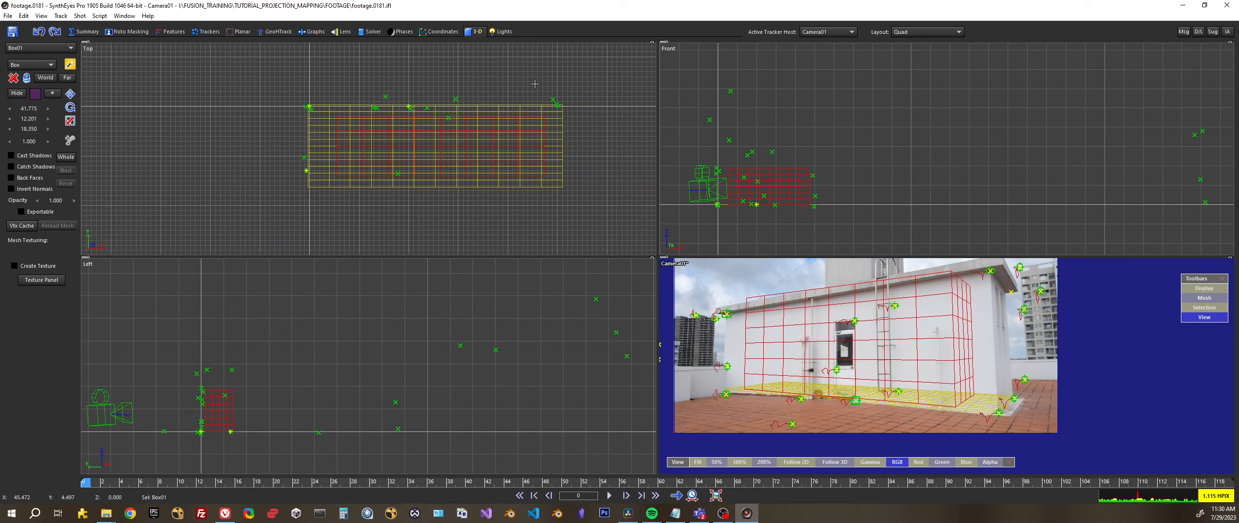
Step: Enable whole-scene editing for the camera and scale the entire solved scene down uniformly in the Top view
scroll(725, 186, up, 10)
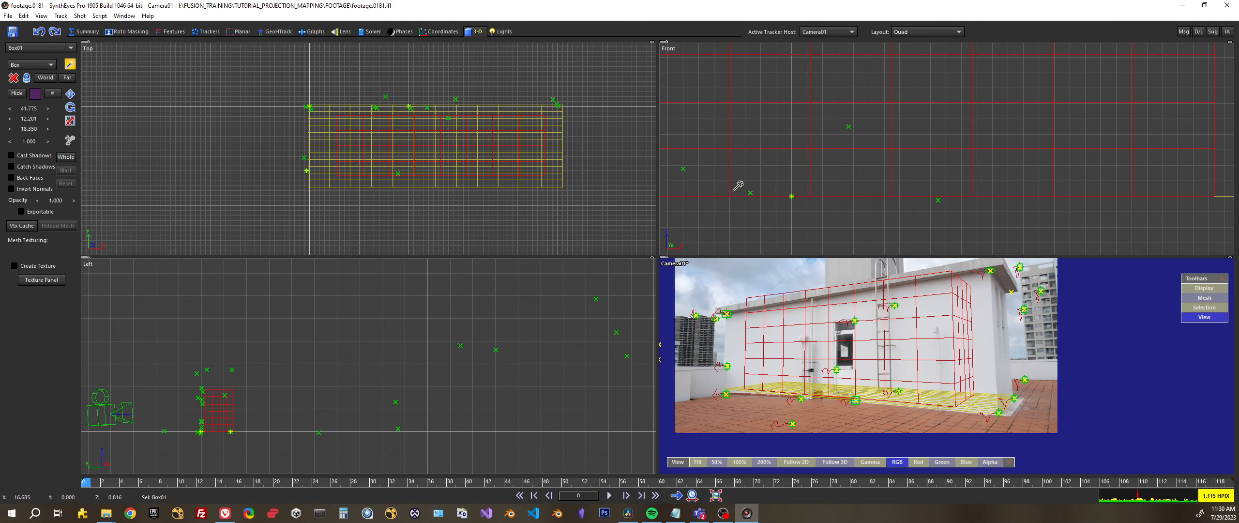
scroll(731, 184, up, 3)
scroll(711, 194, up, 3)
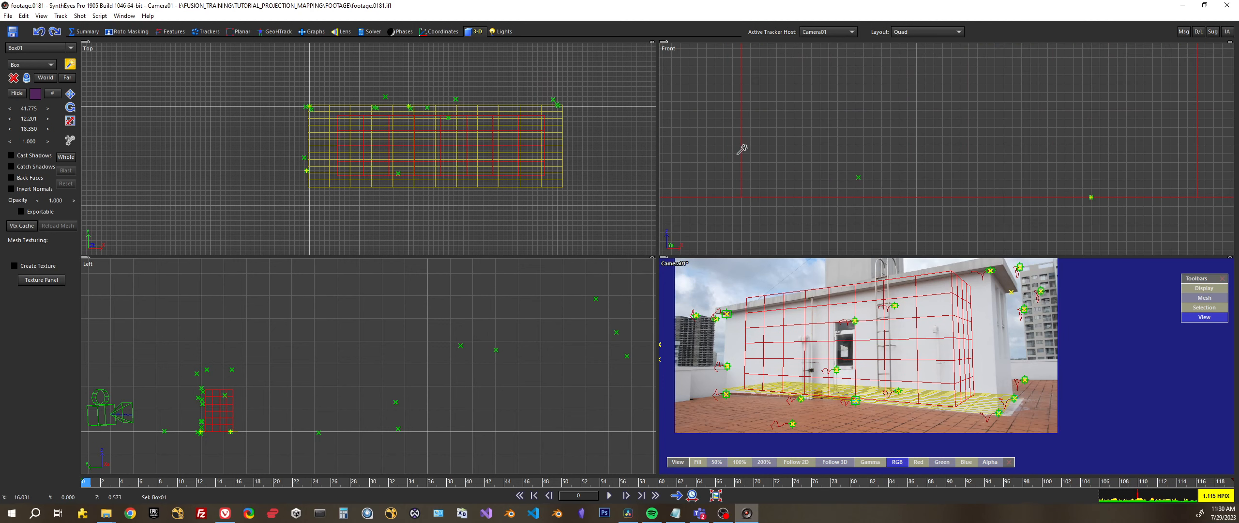
scroll(741, 154, down, 3)
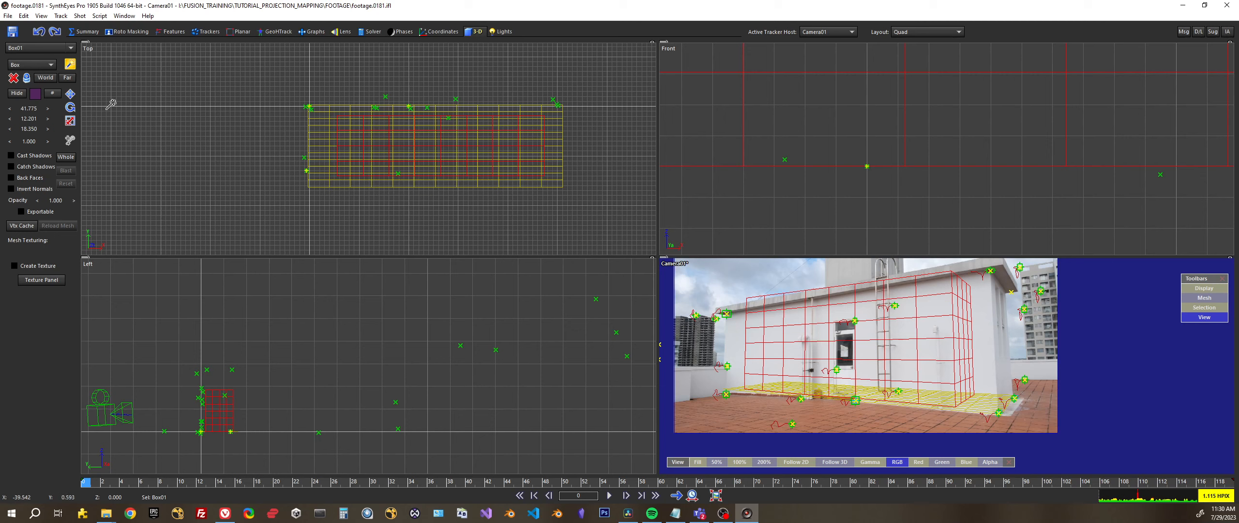
scroll(808, 338, down, 3)
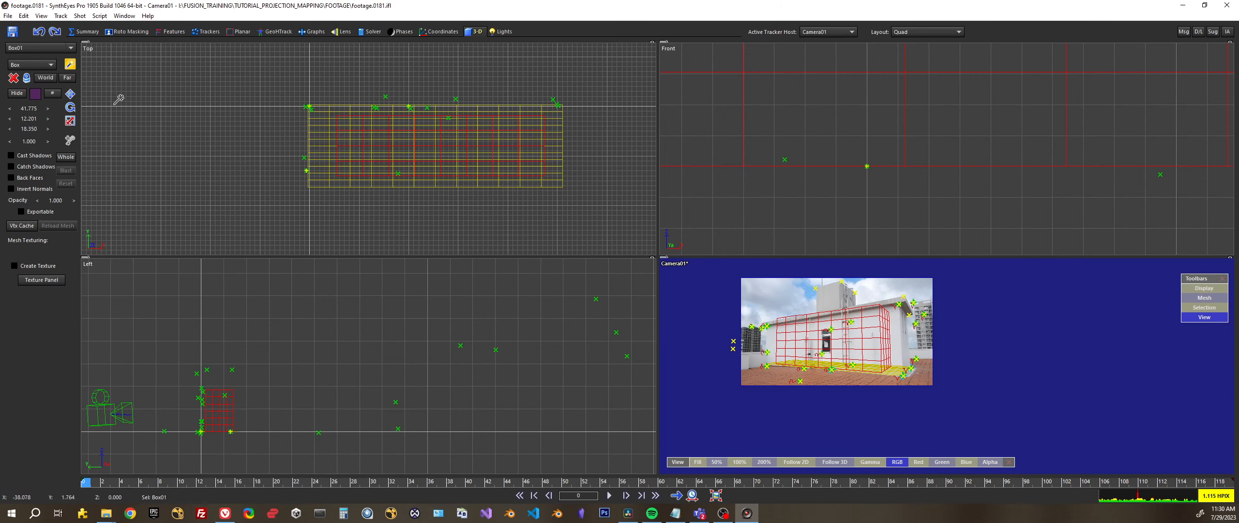
click(66, 157)
scroll(278, 184, down, 3)
scroll(256, 103, down, 3)
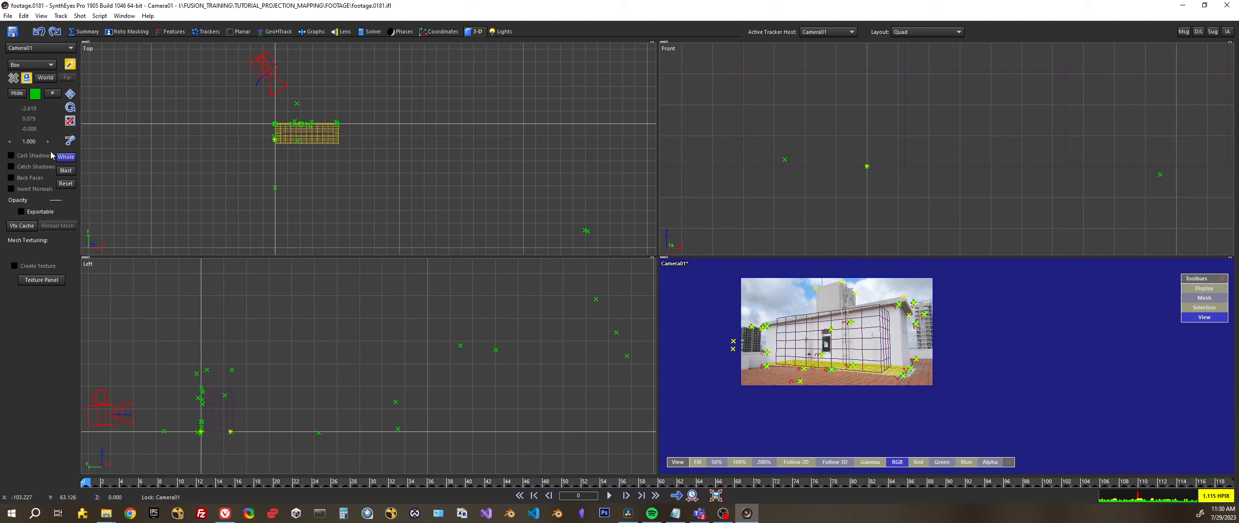
click(70, 93)
click(70, 121)
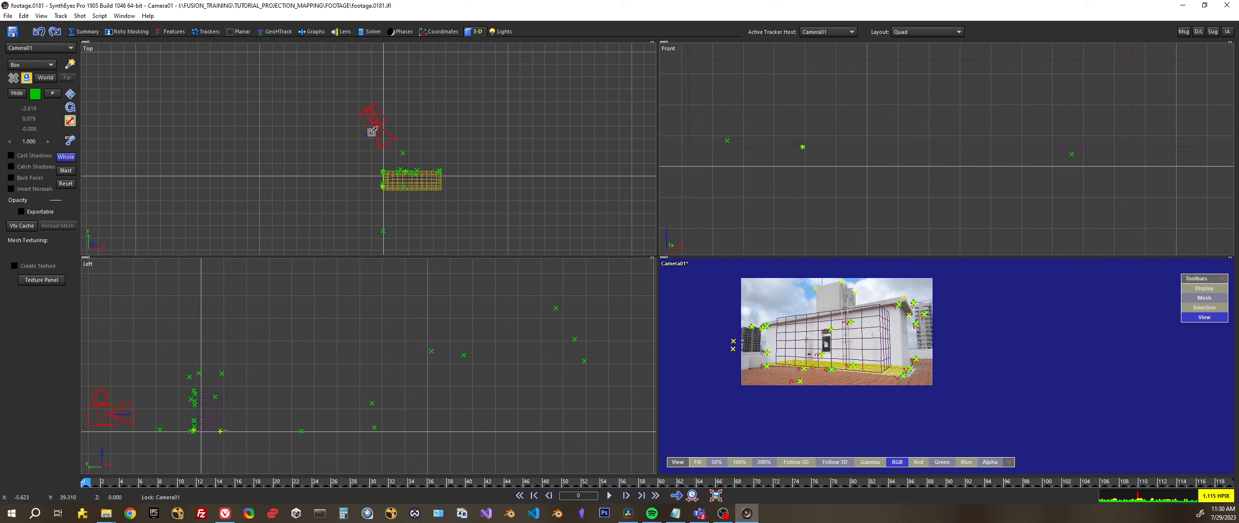
drag(373, 131, 370, 268)
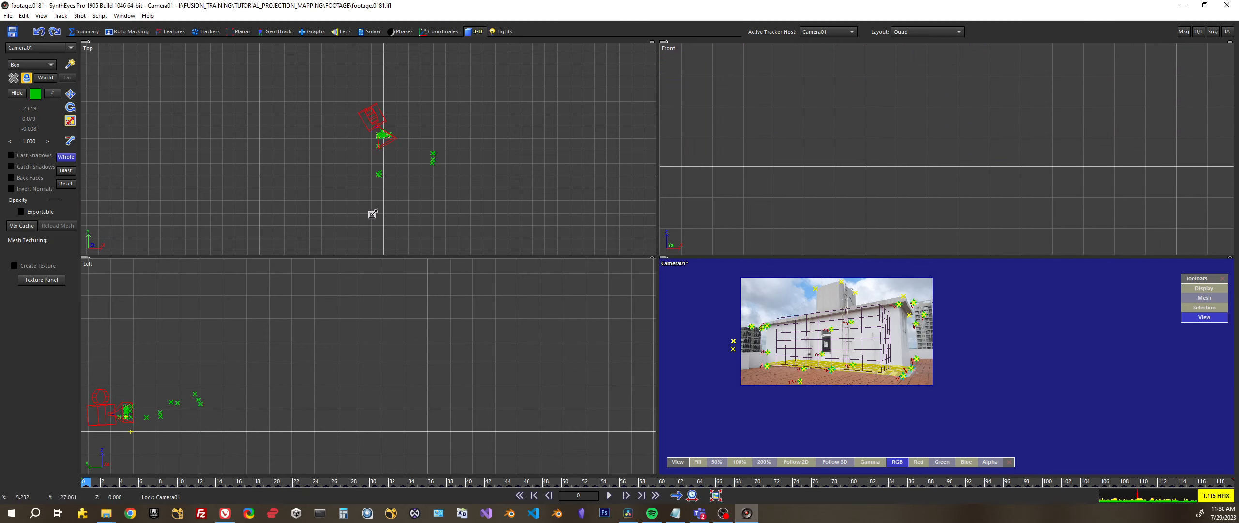
Step: Move the whole scene in the Front view to bring its ground onto the origin line, with the camera at about X -1.84, Z 1.27
scroll(350, 154, up, 3)
middle_drag(815, 155, 1214, 181)
scroll(770, 155, down, 4)
middle_drag(769, 155, 864, 177)
scroll(883, 144, up, 1)
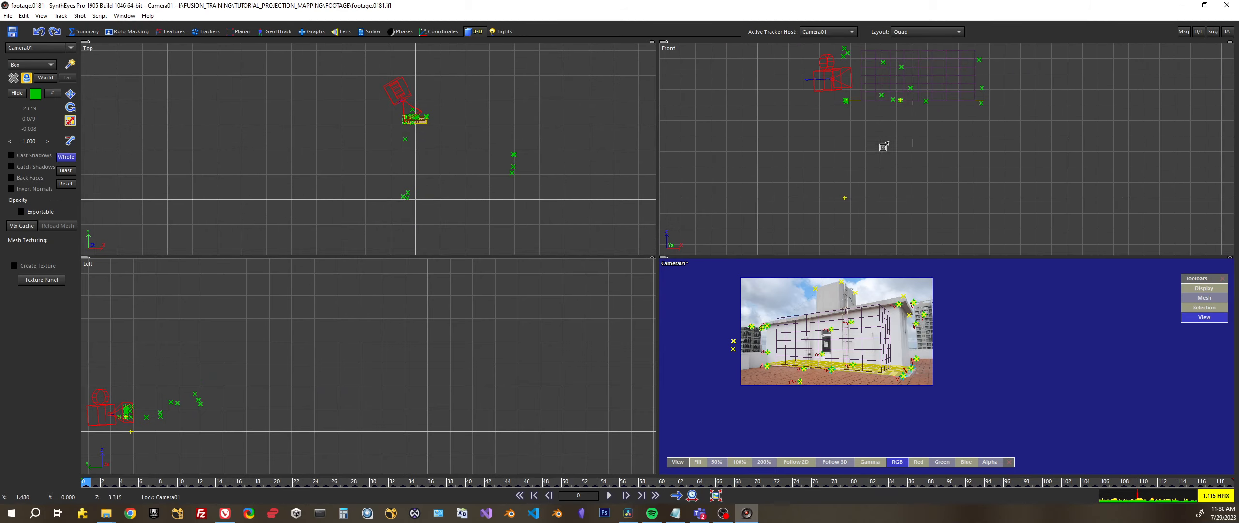
middle_drag(888, 95, 888, 140)
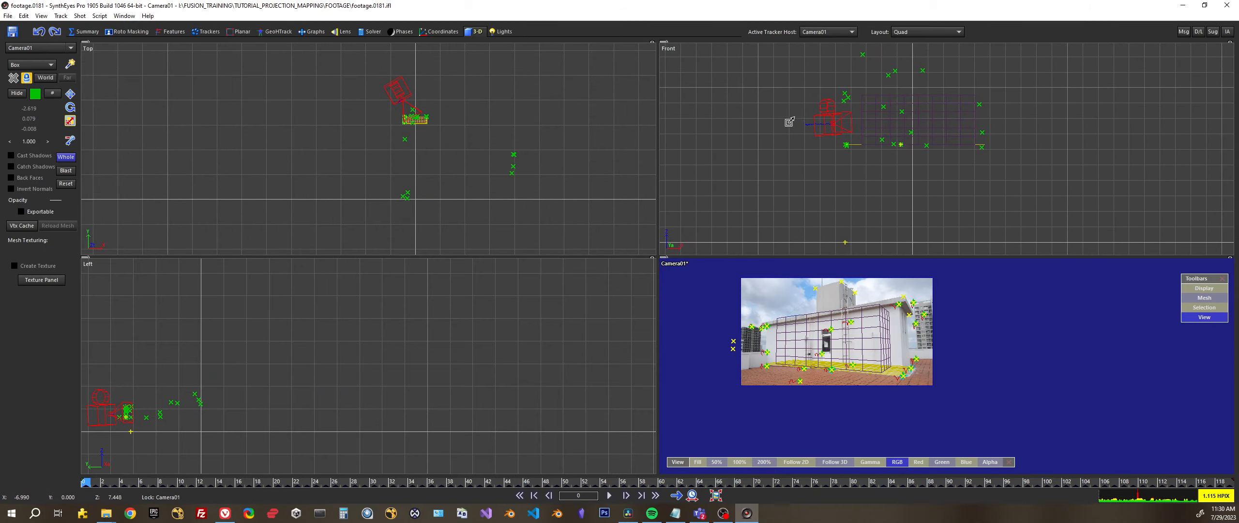
click(70, 93)
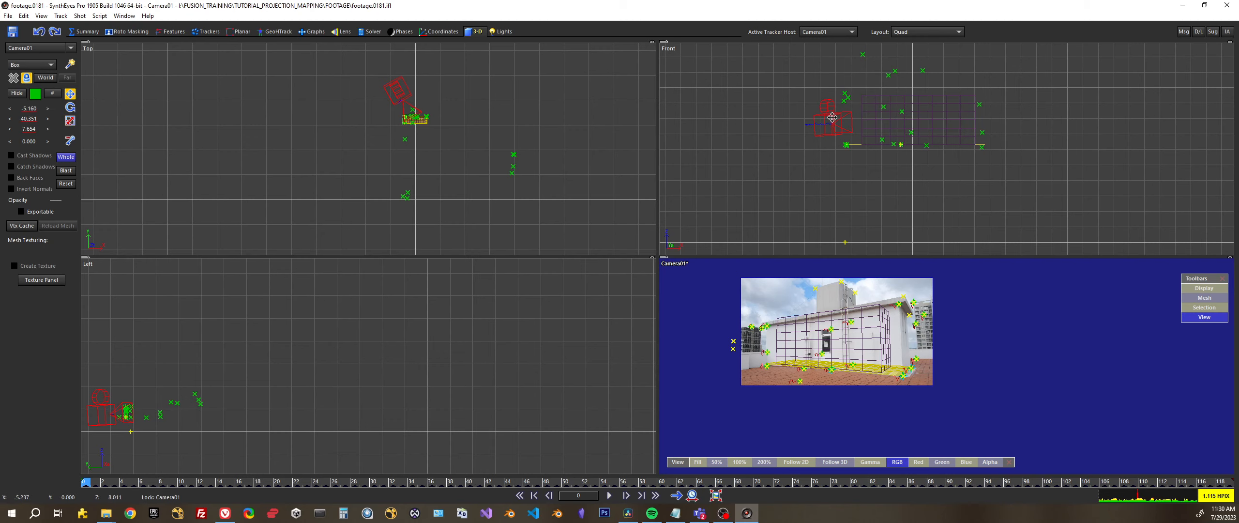
mouse_move(831, 117)
mouse_down()
mouse_move(894, 203)
mouse_move(877, 113)
mouse_move(904, 113)
mouse_move(830, 104)
mouse_up()
scroll(900, 141, down, 2)
middle_drag(1017, 99, 955, 154)
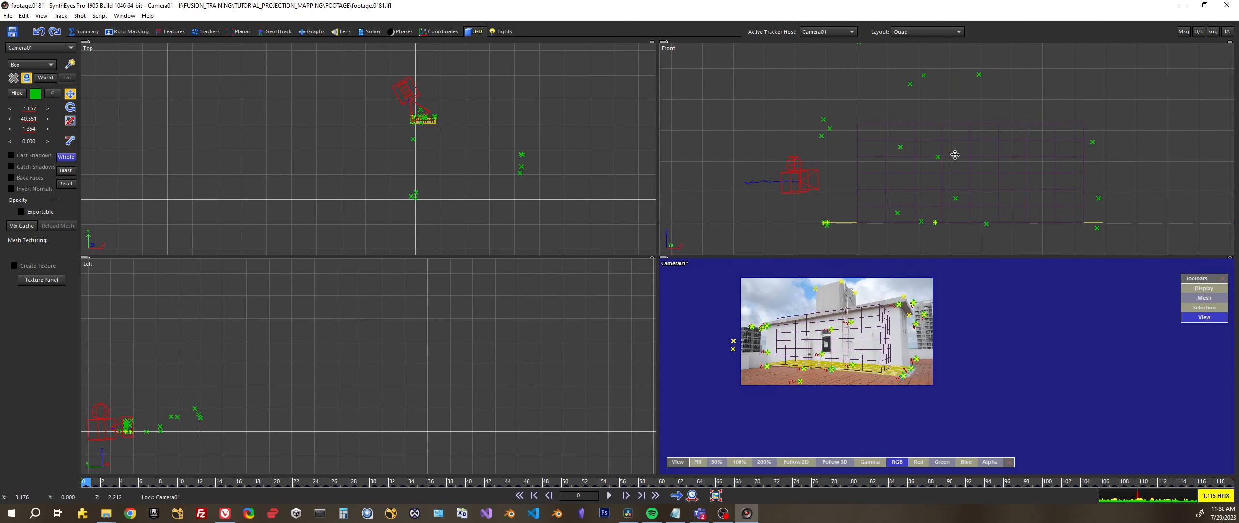
scroll(955, 155, down, 1)
drag(841, 170, 871, 169)
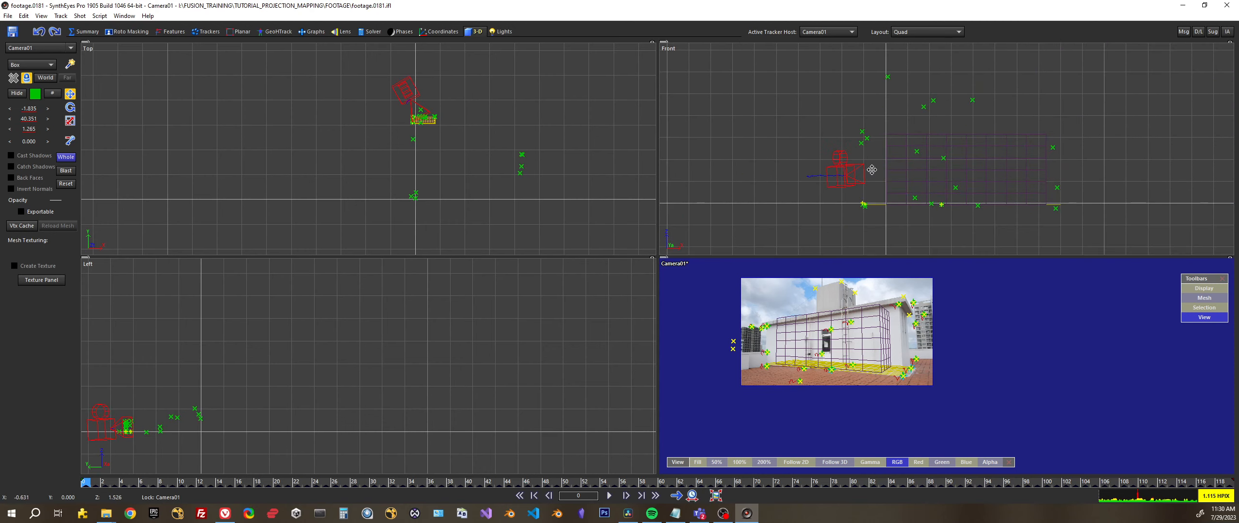
Step: Move the whole scene in the Top view so the camera sits at about X -2.2, Y 35.5
scroll(824, 200, up, 3)
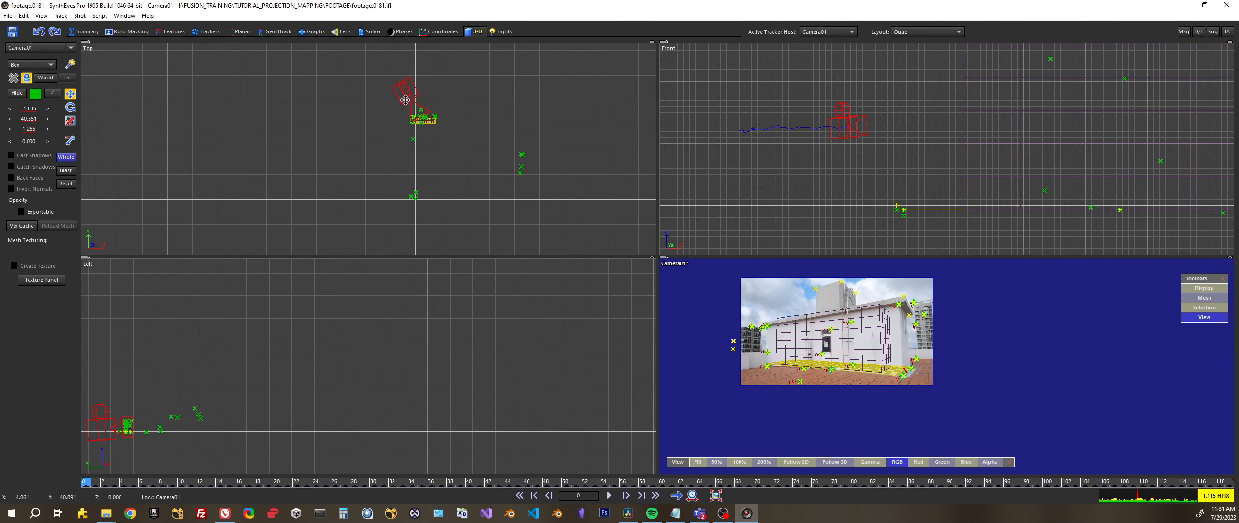
drag(406, 100, 404, 112)
scroll(844, 151, down, 1)
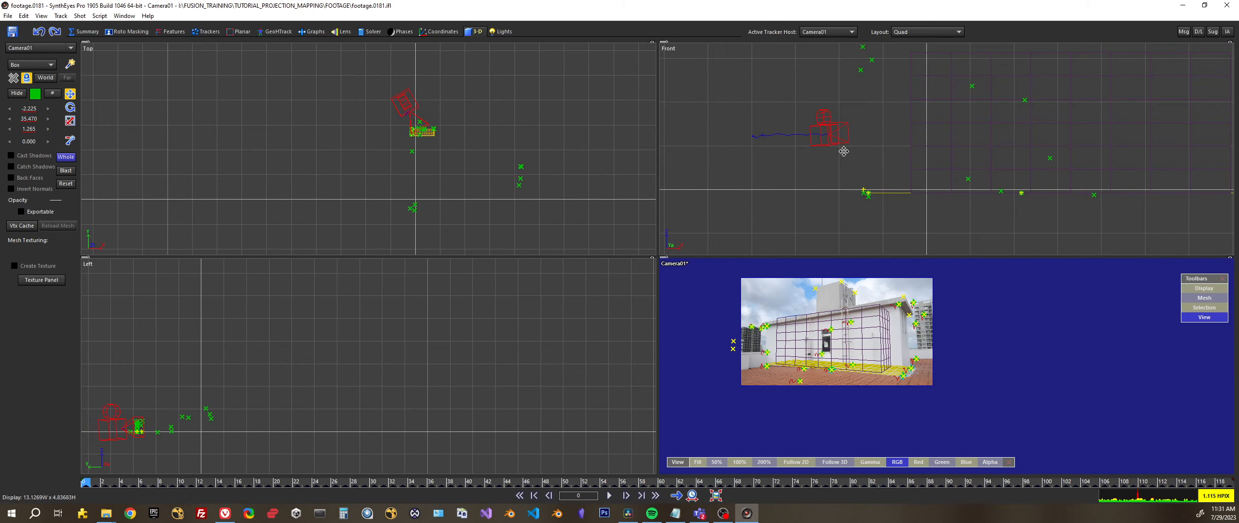
scroll(844, 151, down, 2)
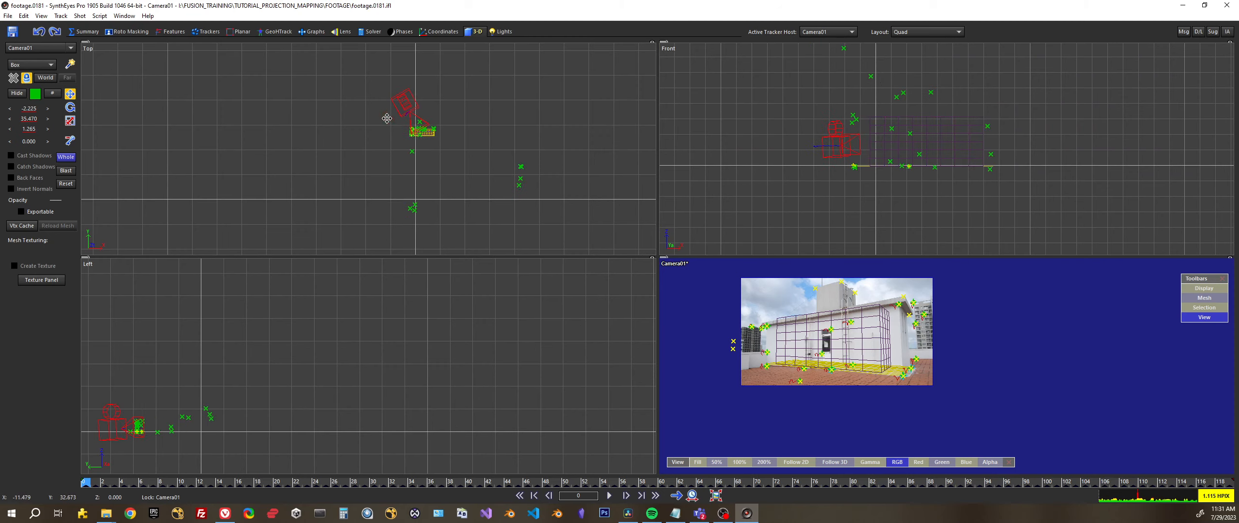
Step: Scale the whole scene down further and reposition it in the Front view, with the camera at about X -1.48, Z 0.91
click(70, 120)
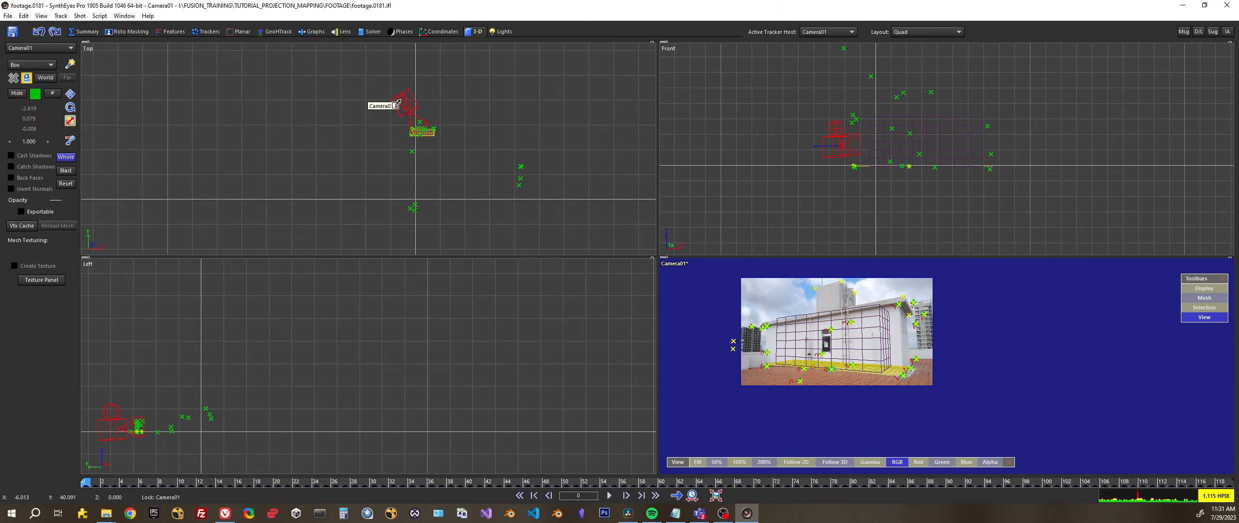
drag(394, 109, 375, 148)
click(70, 93)
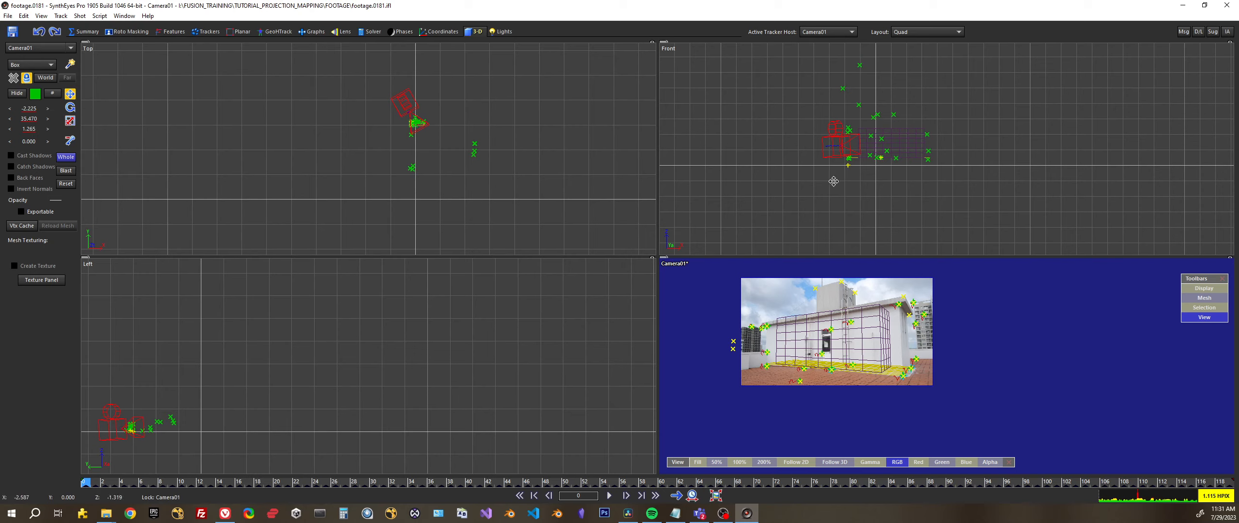
drag(835, 157, 967, 130)
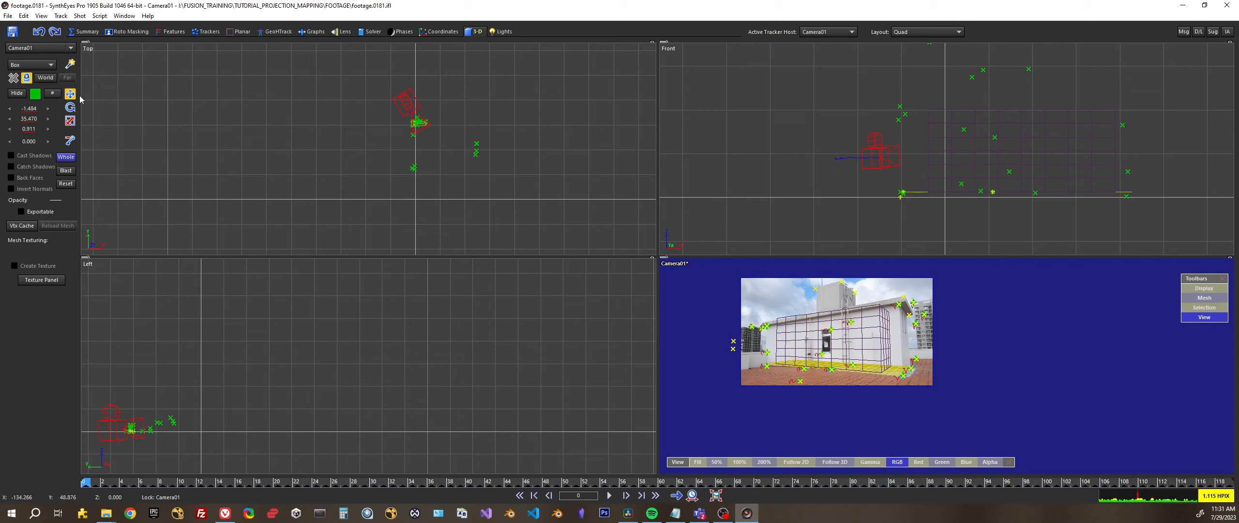
Step: Check the building box in the Front view and scale the whole scene up until the box measures about 5.87 by 1.71 by 2.58
click(456, 143)
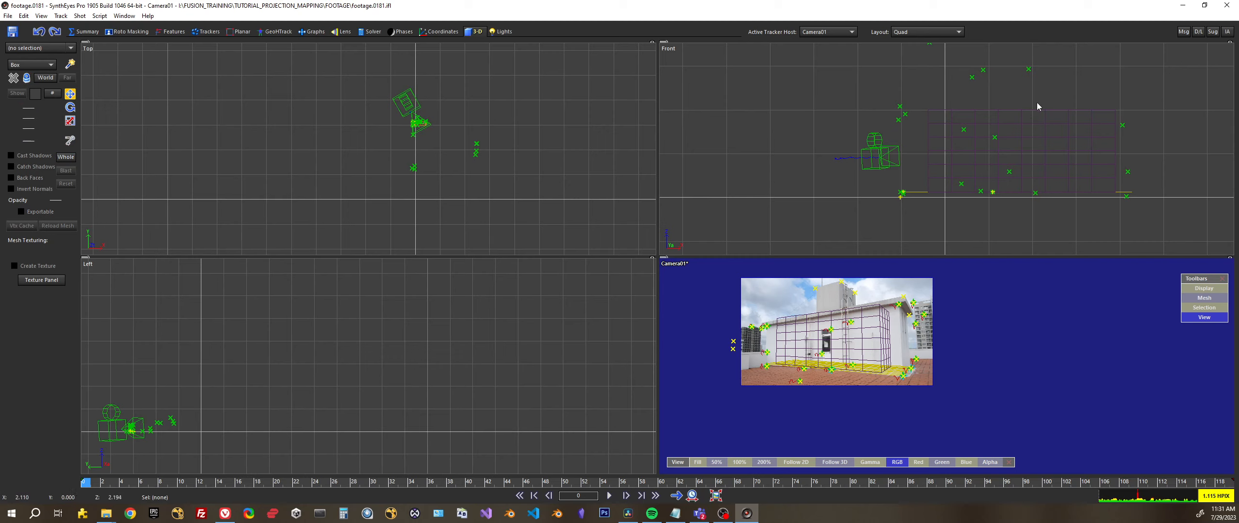
click(1067, 110)
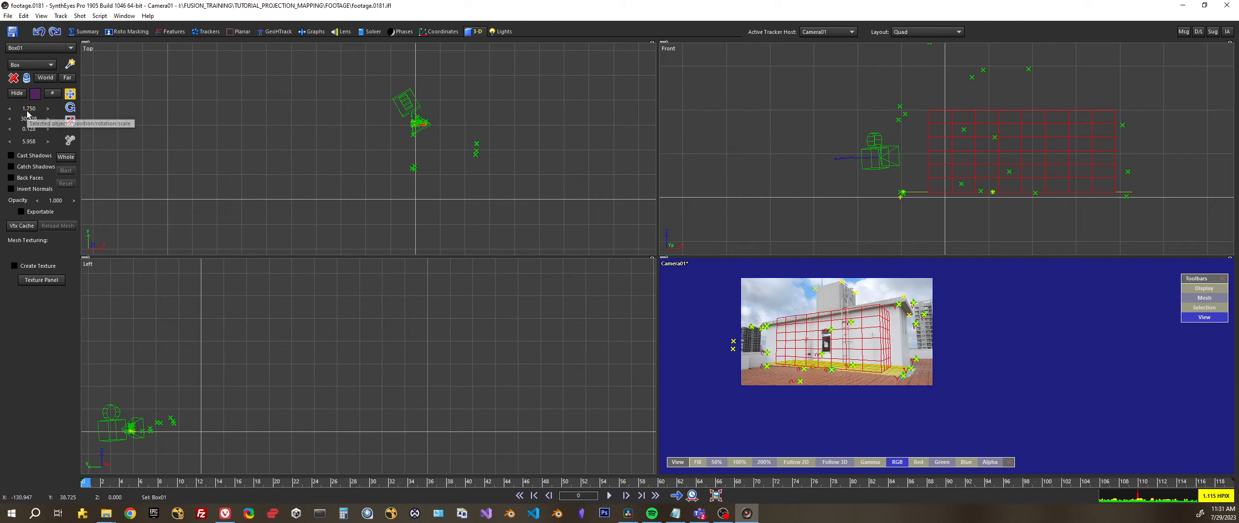
scroll(1058, 146, up, 2)
scroll(896, 222, down, 3)
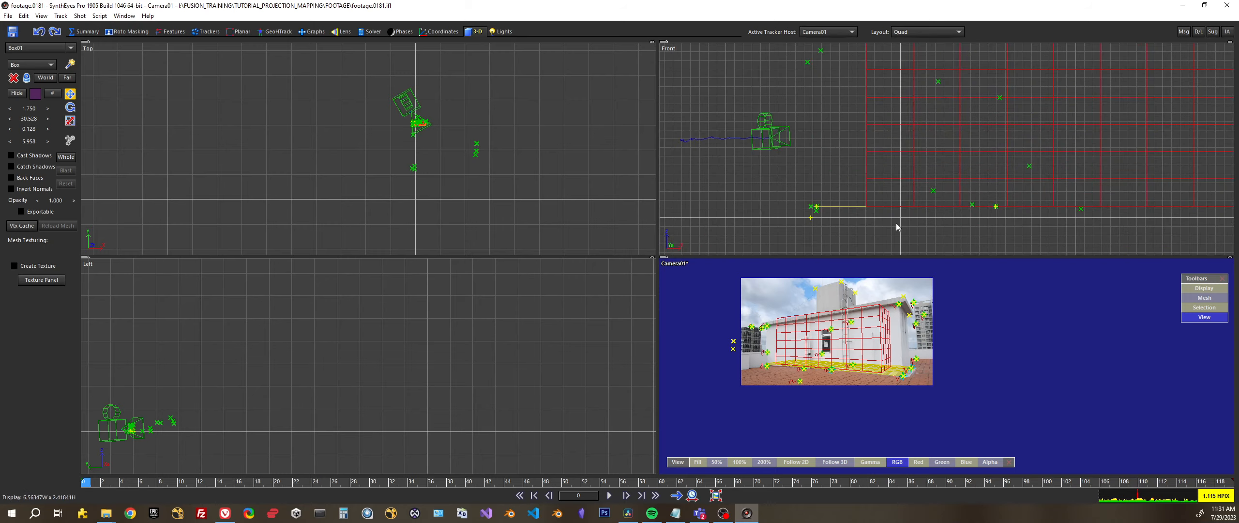
click(71, 121)
click(65, 157)
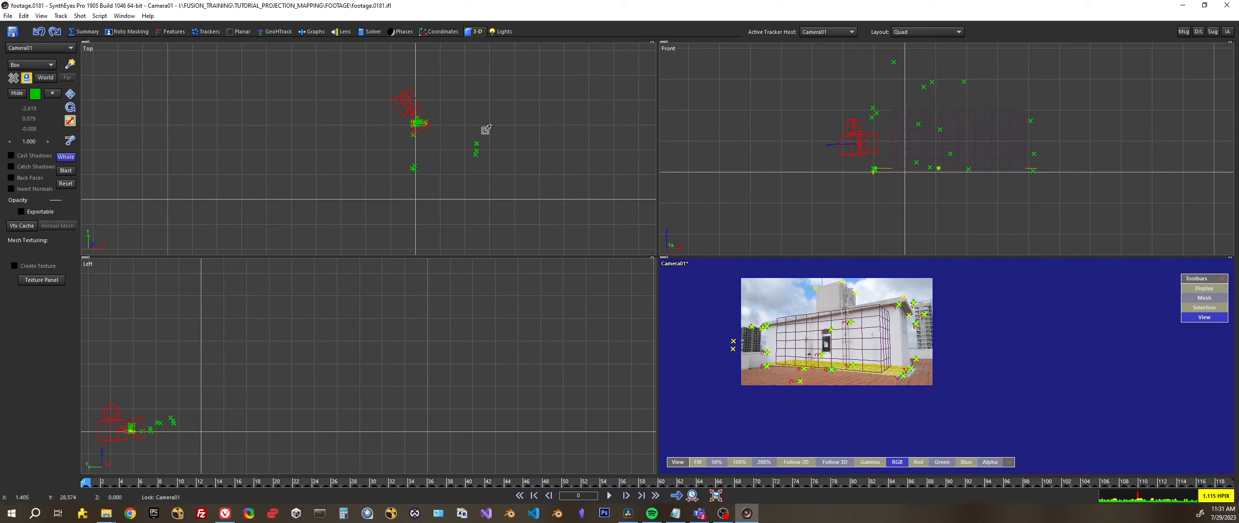
drag(405, 107, 419, 80)
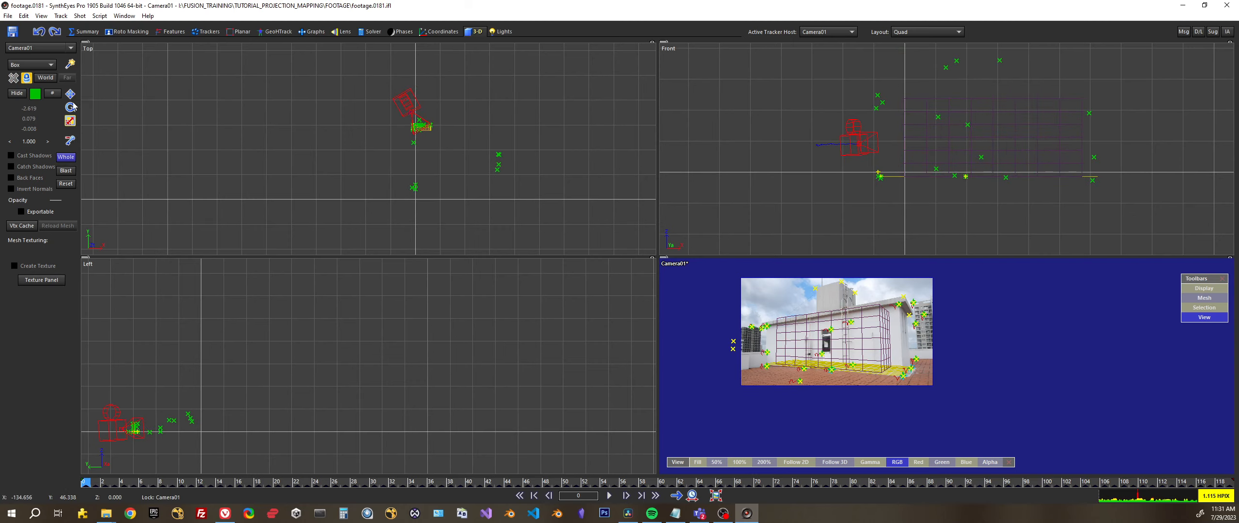
drag(862, 140, 867, 136)
Step: Move the whole scene in the Front view to put its ground on the origin line, camera at about Z 1.12, and end whole-scene editing
click(70, 94)
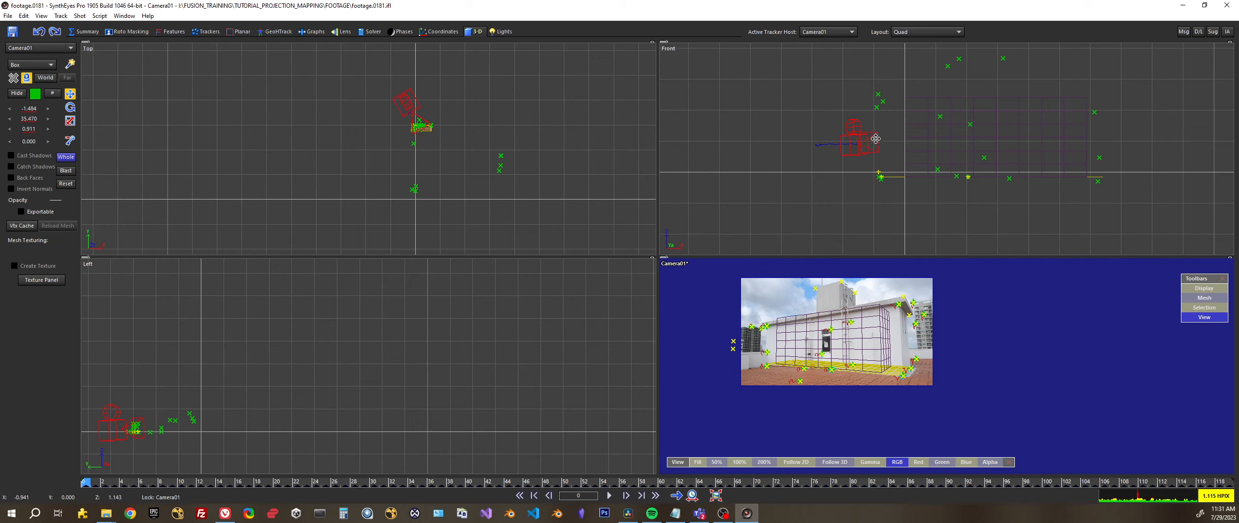
drag(875, 139, 856, 137)
scroll(936, 151, up, 2)
scroll(929, 146, down, 1)
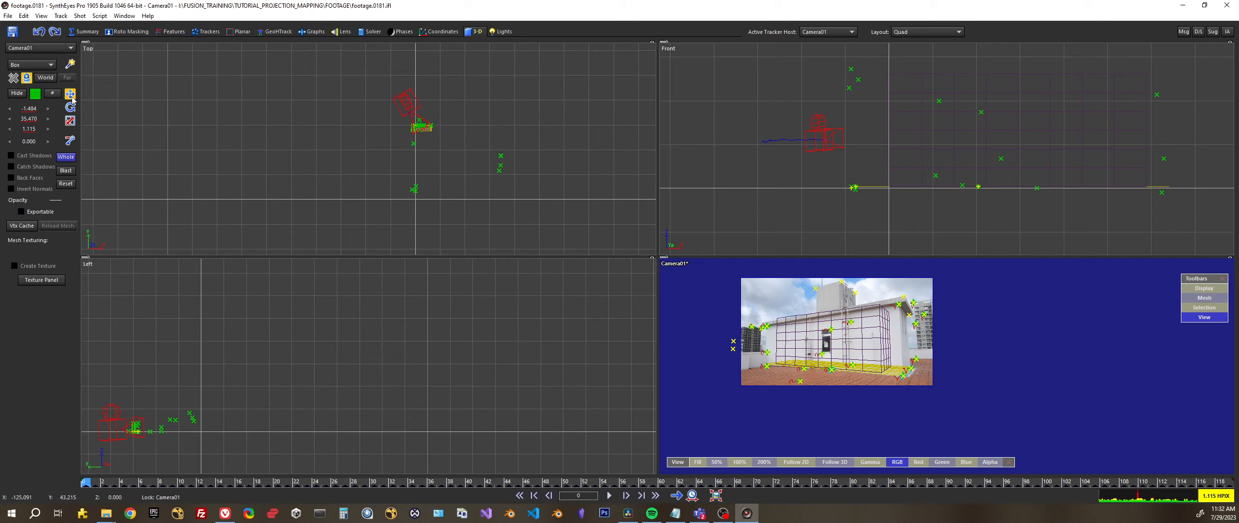
click(67, 156)
click(1028, 159)
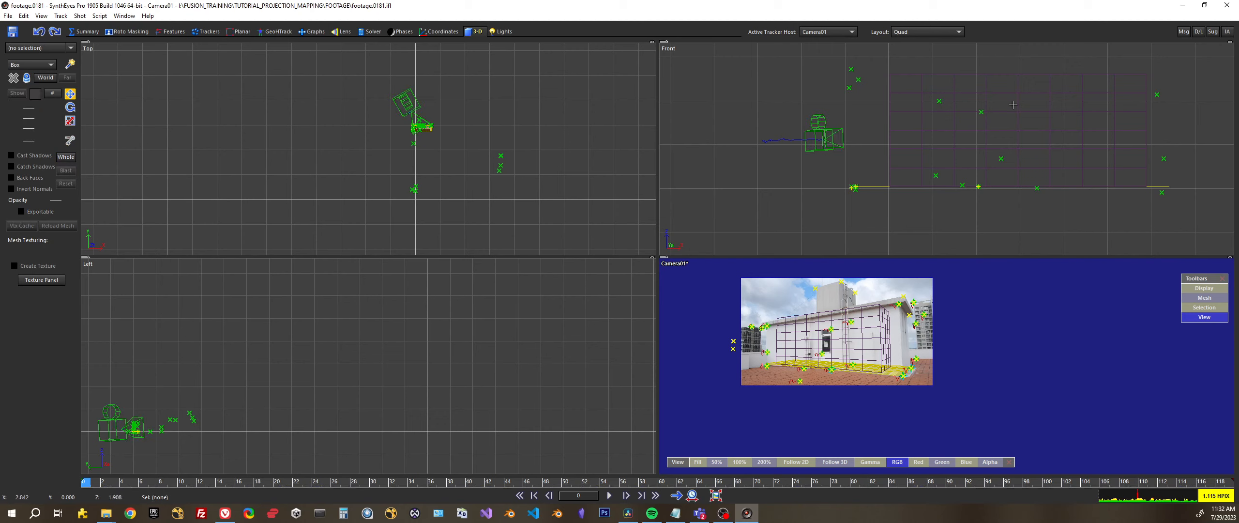
Step: Change the building box's display colour to white
click(1018, 81)
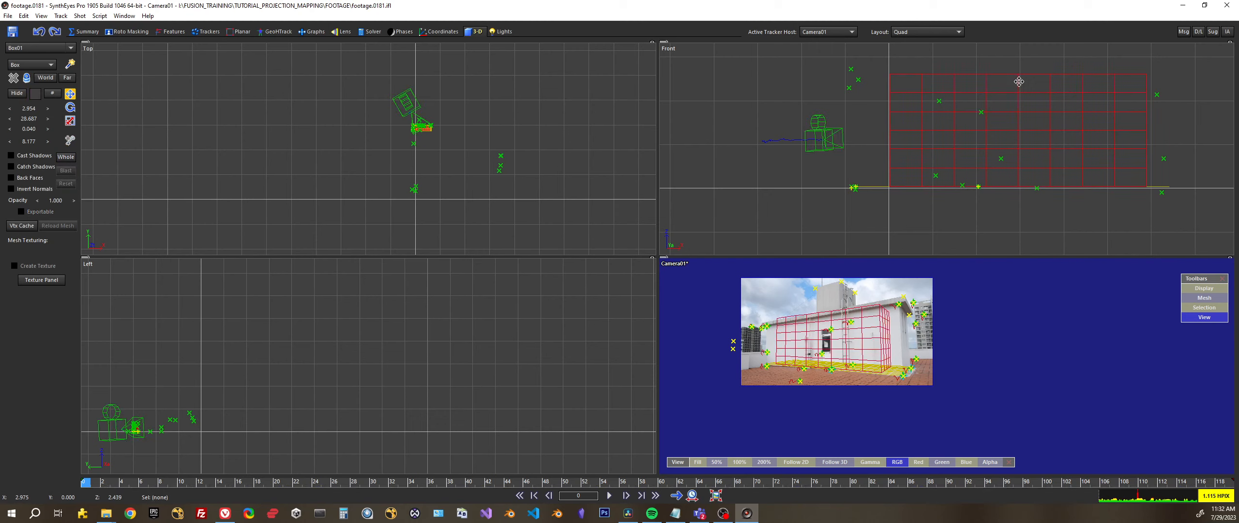
click(35, 93)
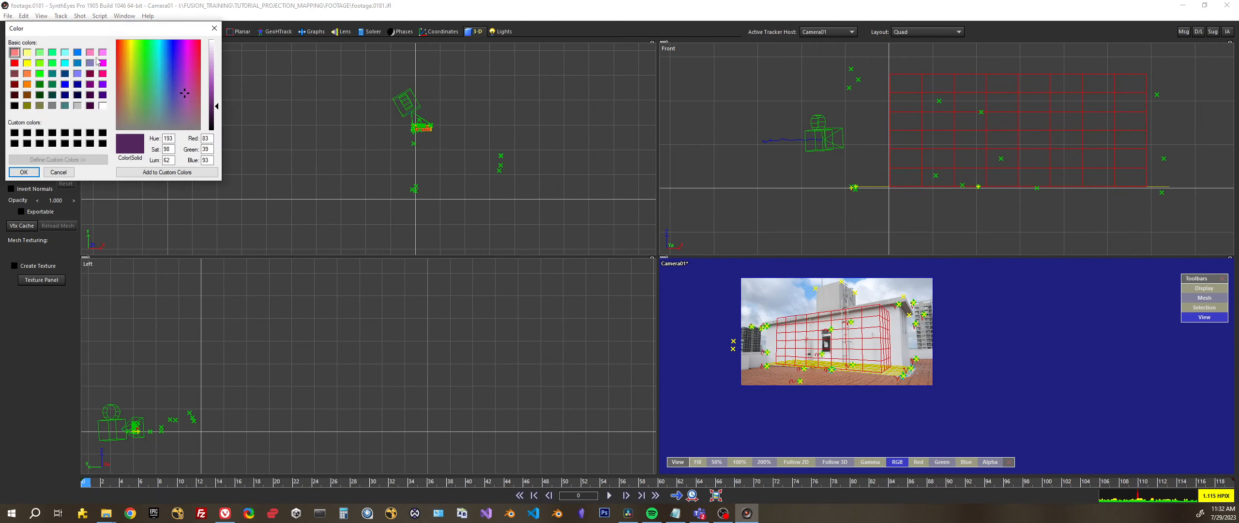
click(103, 105)
click(23, 172)
click(934, 85)
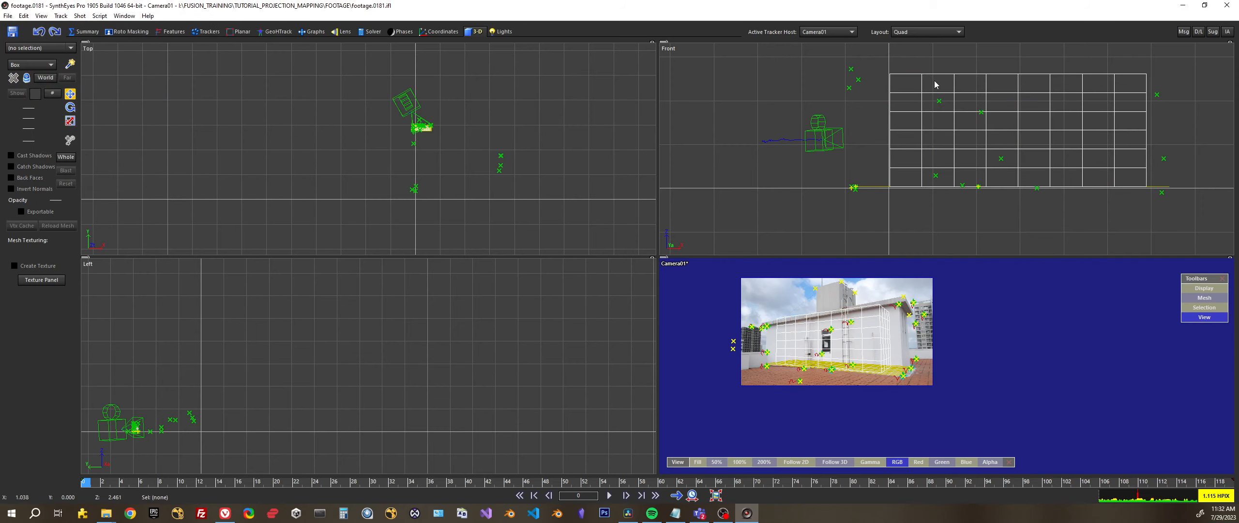
Step: Move the building box in the Top view to about X 2.5, Y 28.8, closer to the ground plane's corner
middle_drag(993, 104, 889, 134)
scroll(832, 117, up, 2)
scroll(774, 105, down, 2)
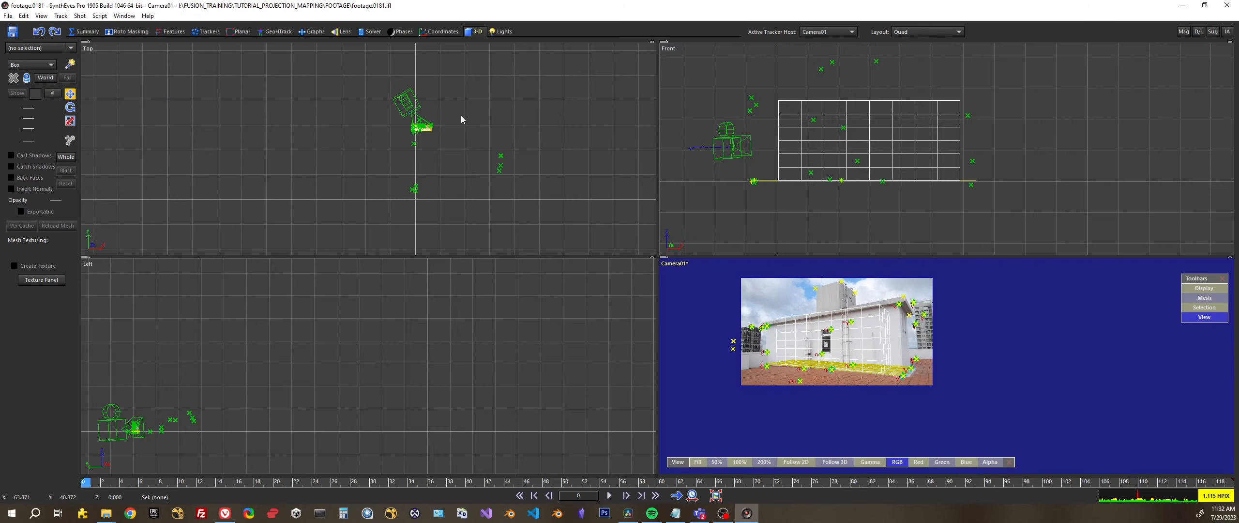
click(784, 105)
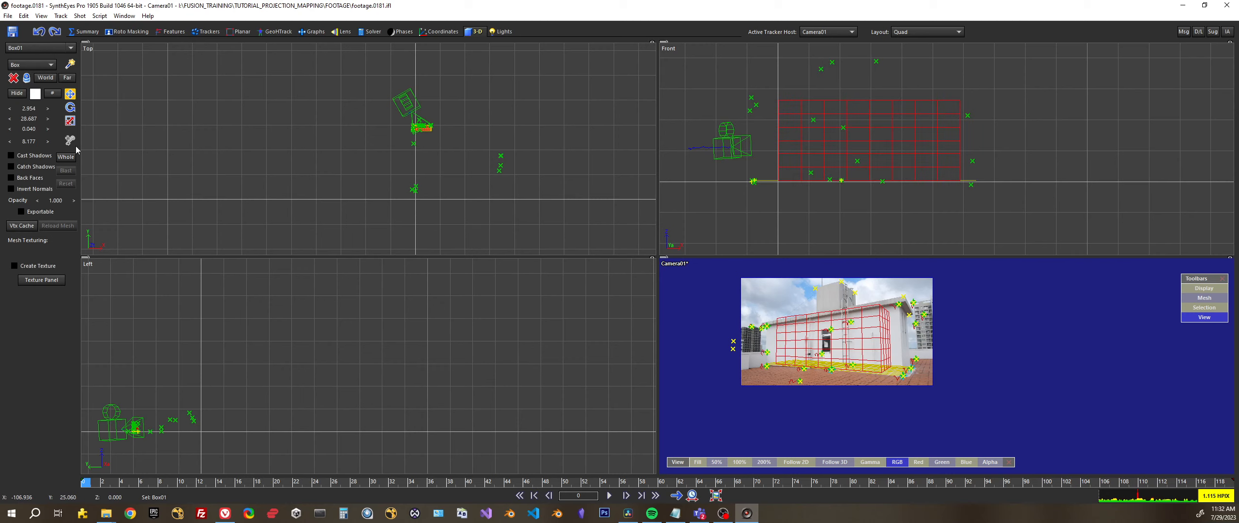
click(69, 121)
middle_drag(786, 107, 820, 108)
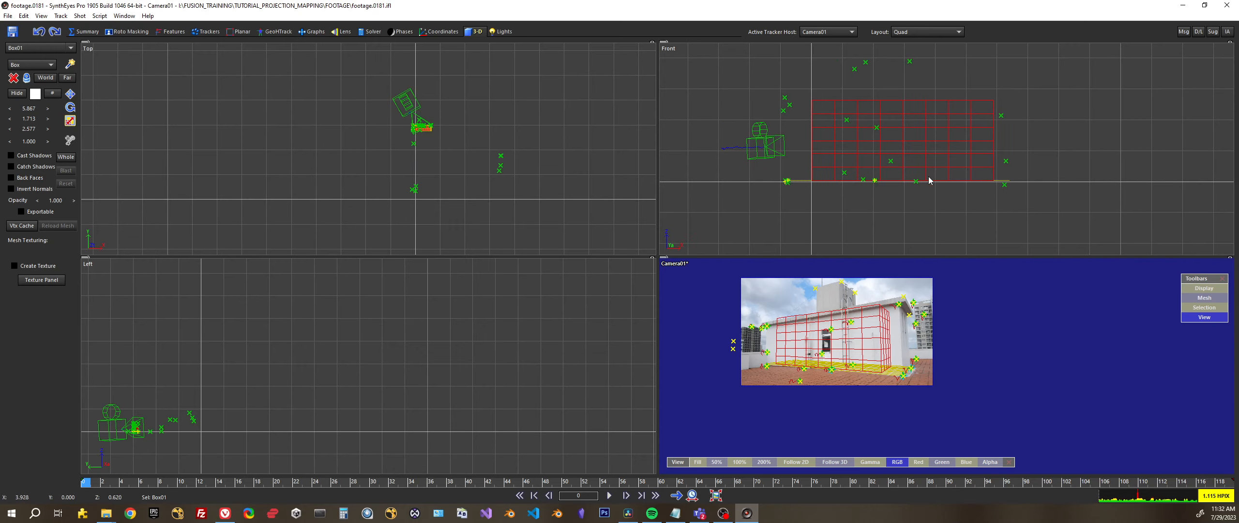
scroll(419, 111, up, 3)
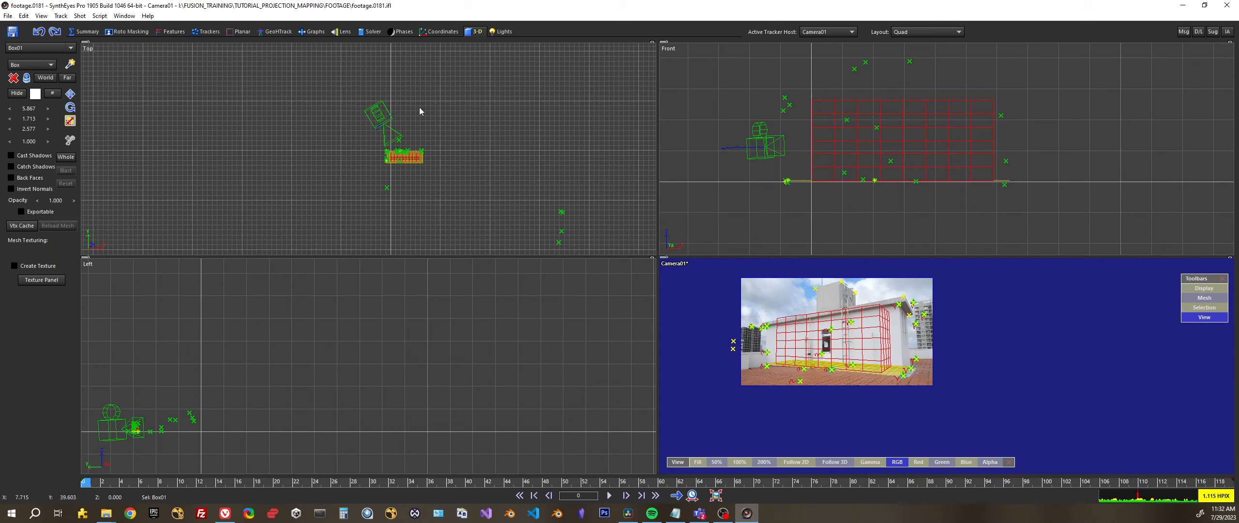
scroll(420, 111, up, 6)
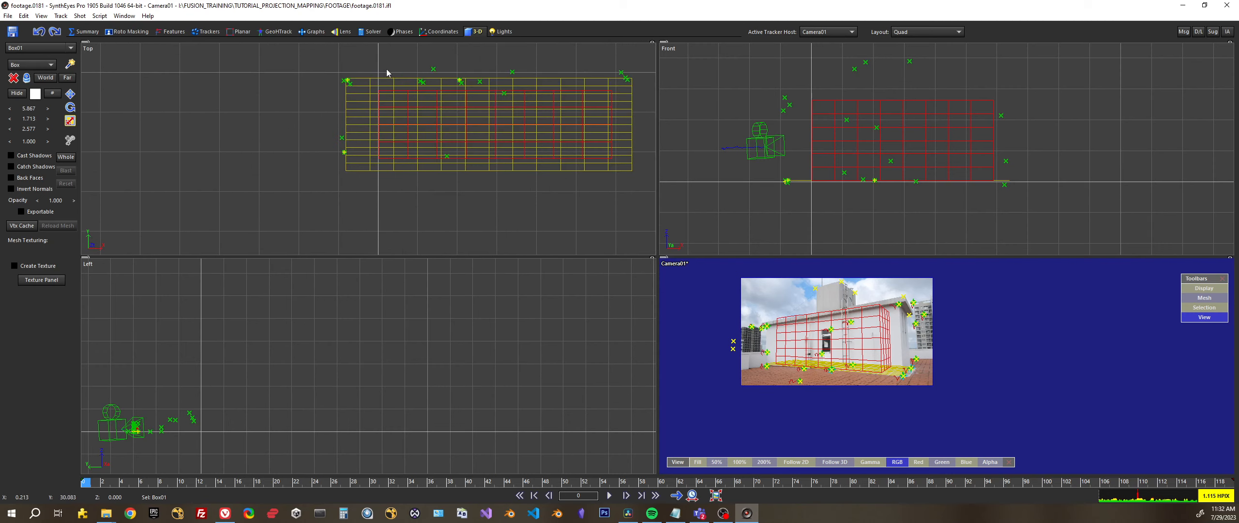
scroll(386, 77, up, 1)
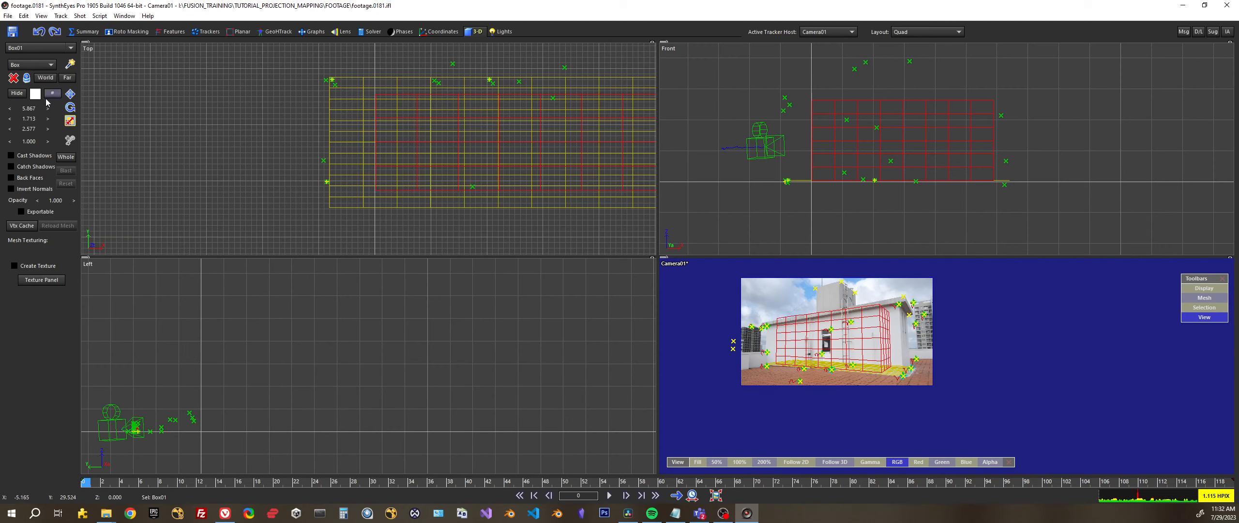
click(70, 95)
middle_drag(382, 111, 379, 178)
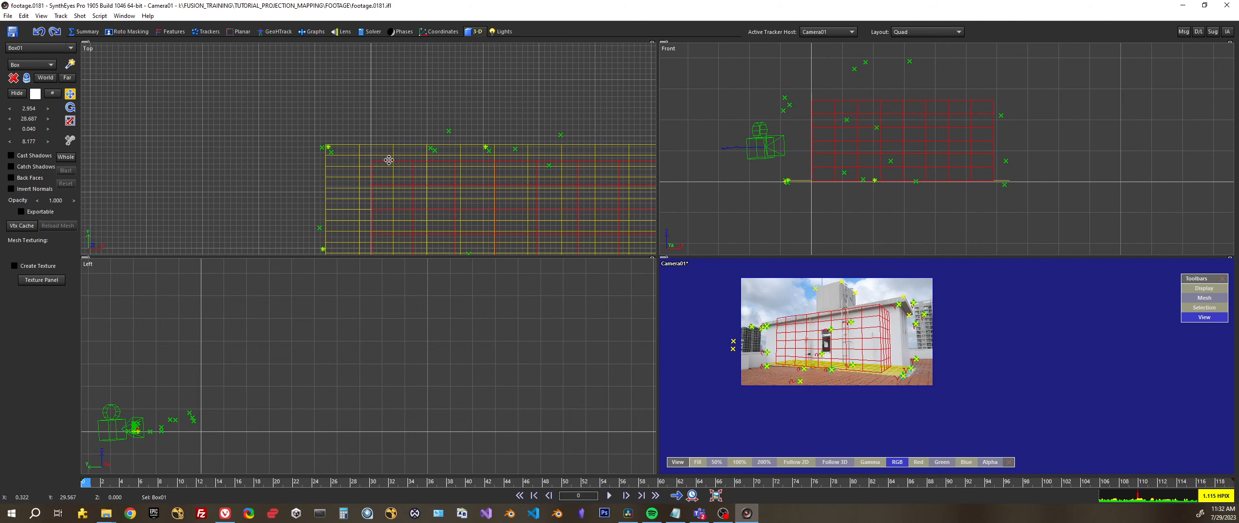
mouse_move(387, 158)
mouse_down()
mouse_move(390, 142)
mouse_move(379, 165)
mouse_move(382, 152)
mouse_move(363, 154)
mouse_up()
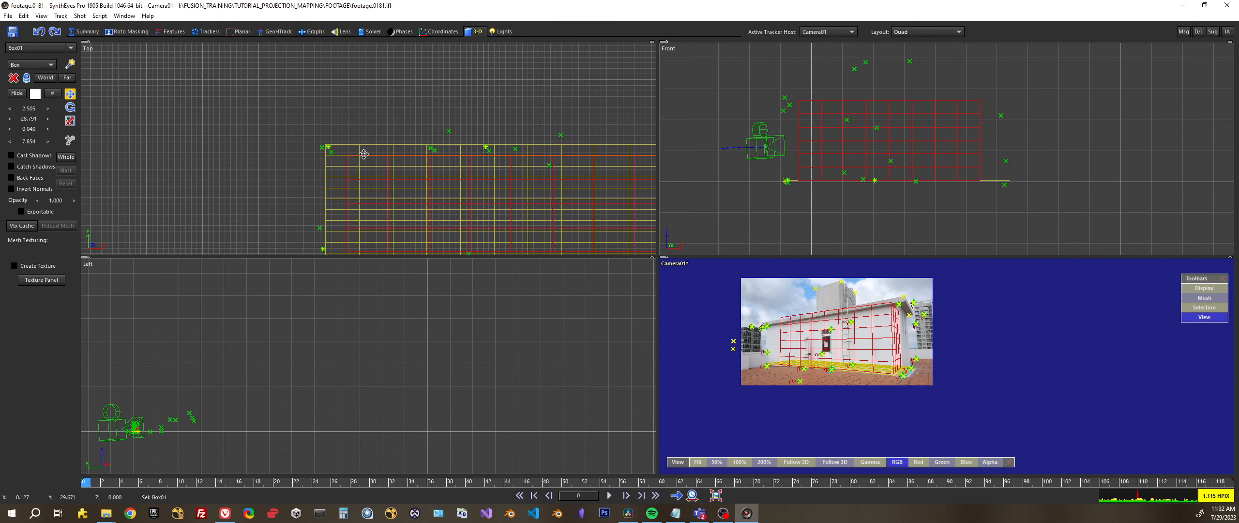
Step: Check the building box's dimensions and its fit to the wall in the Top and camera views, and save the scene
click(69, 122)
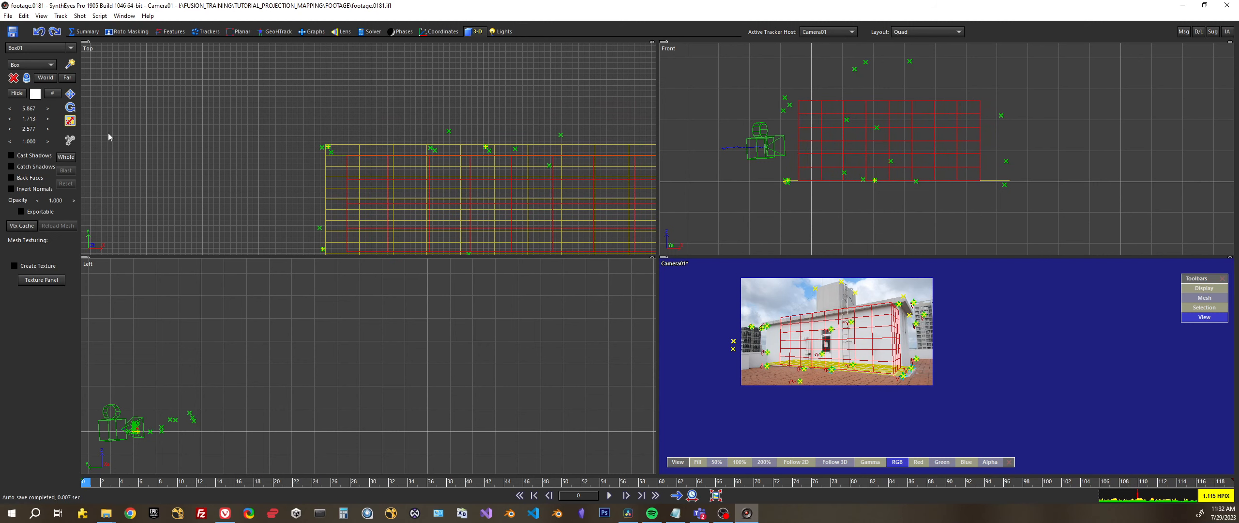
scroll(457, 189, down, 2)
middle_drag(454, 186, 431, 151)
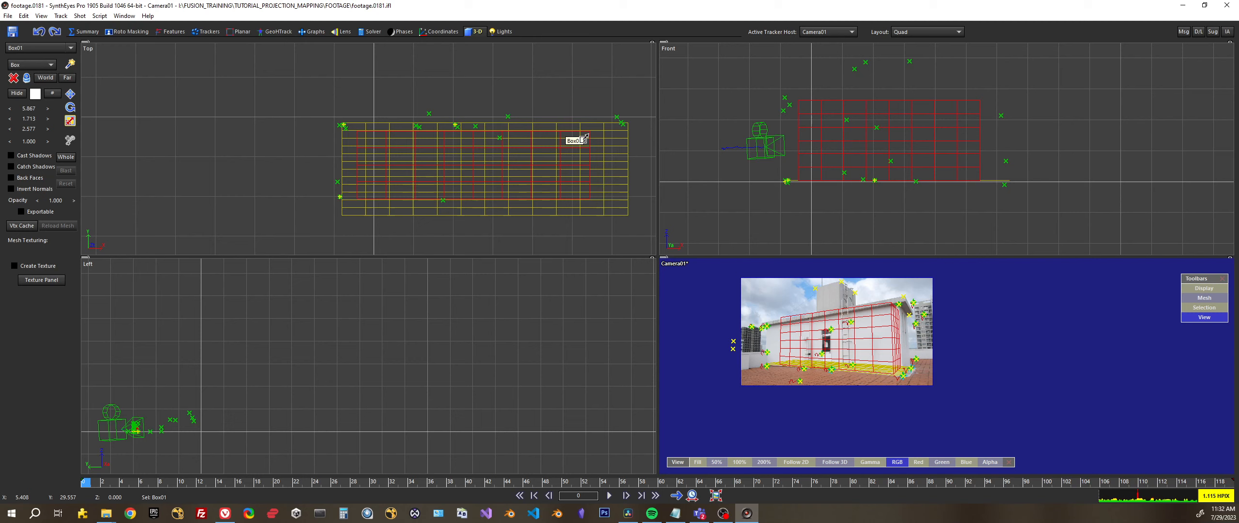
scroll(594, 148, up, 2)
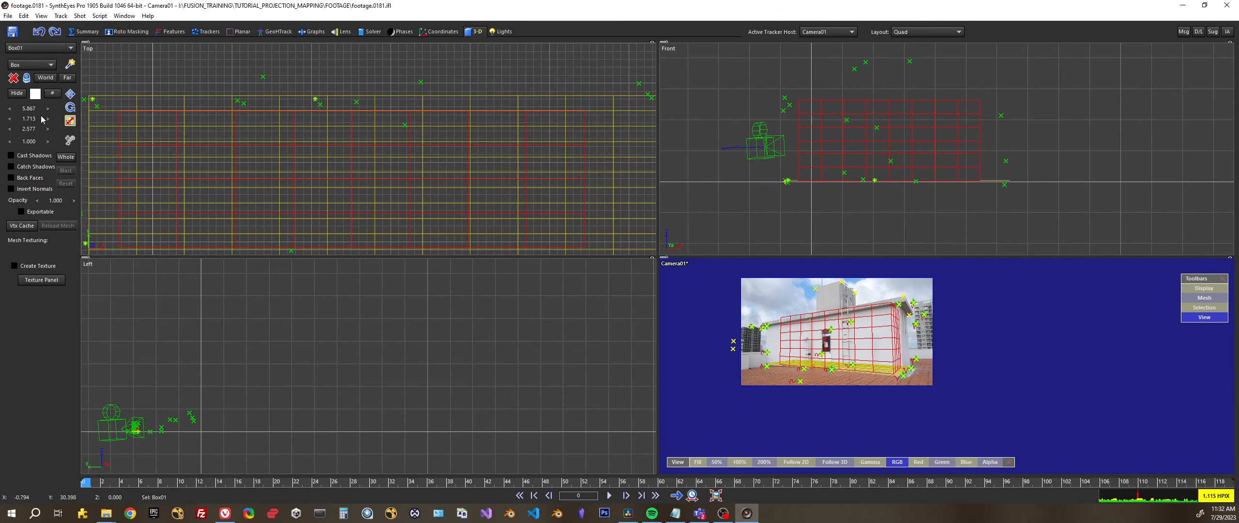
scroll(611, 112, down, 1)
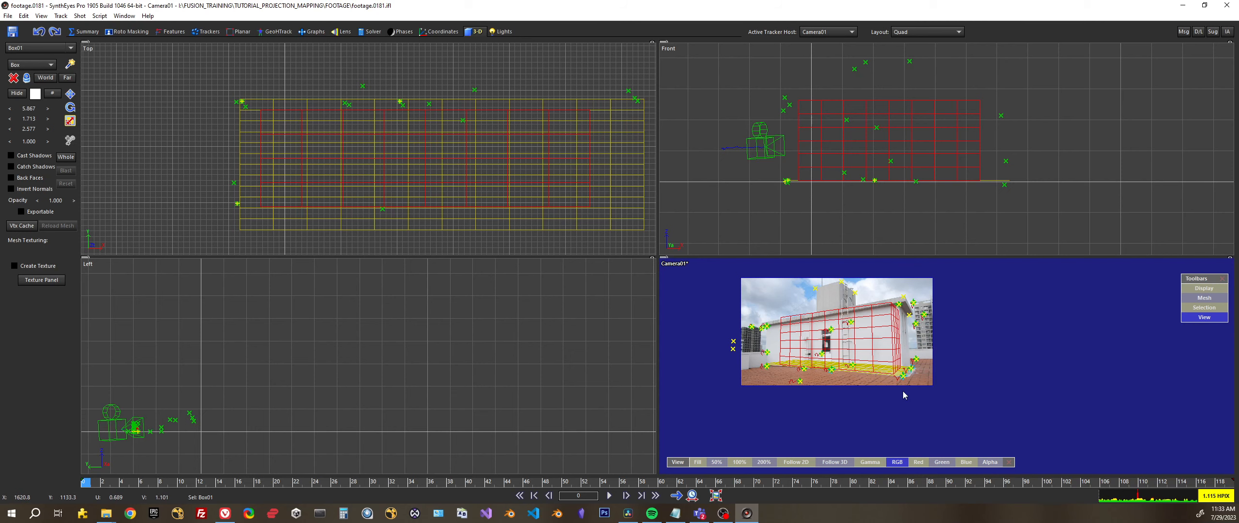
middle_drag(865, 363, 935, 383)
scroll(913, 374, up, 2)
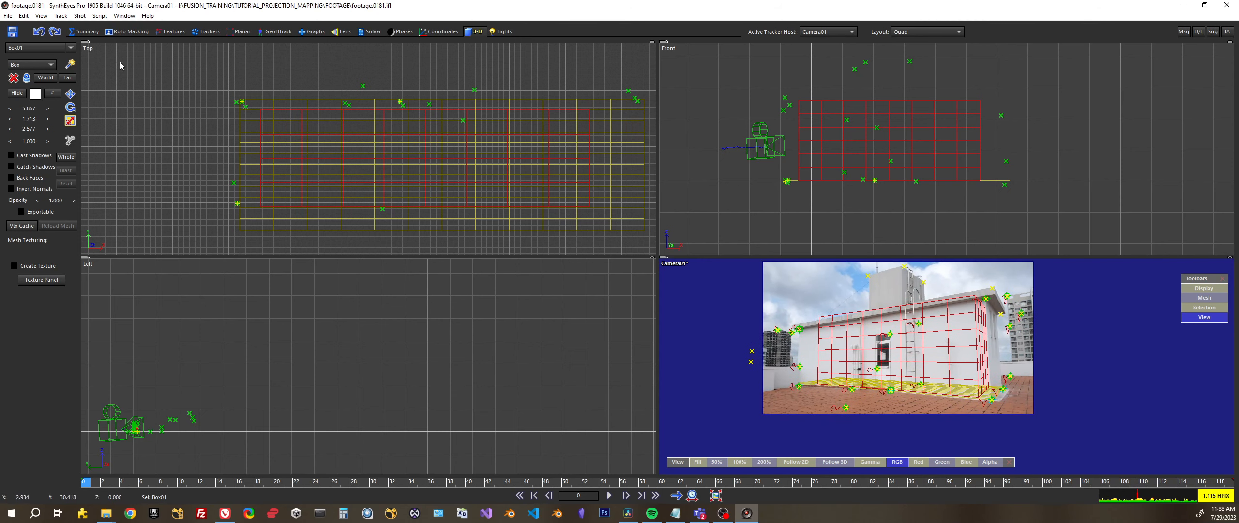
click(9, 17)
click(15, 59)
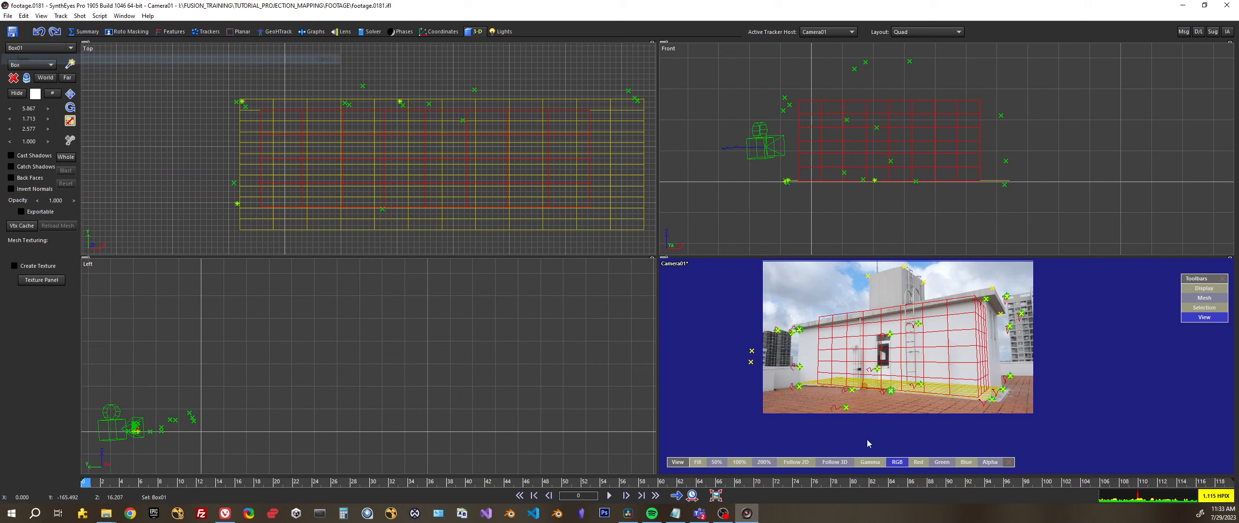
Step: Examine the trackers at the front wall's upper corners and the ground plane's extent in the Top and Front views
scroll(800, 396, up, 2)
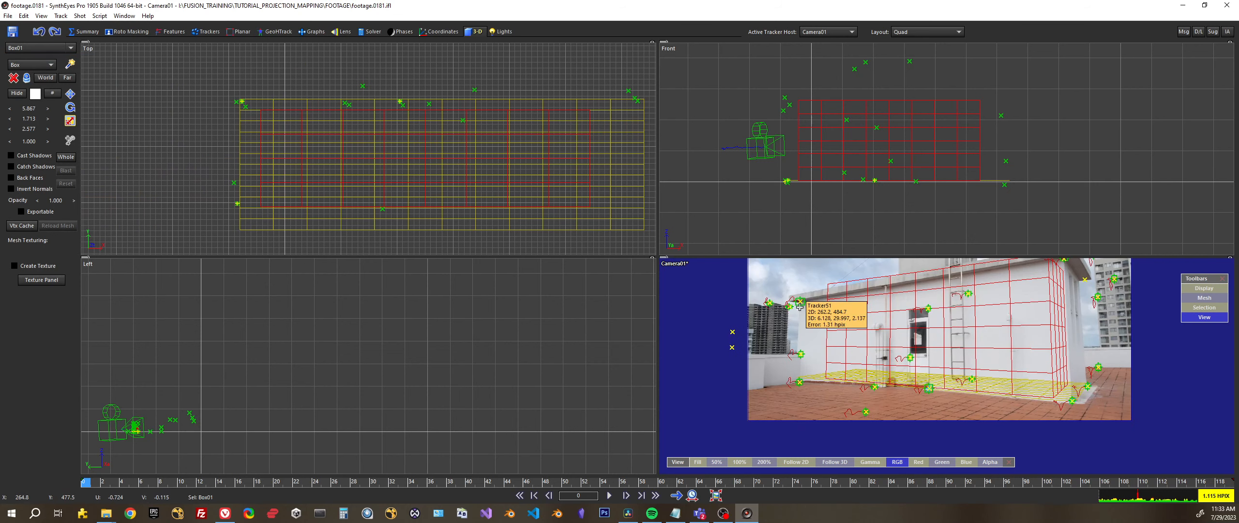
middle_drag(1069, 291, 1041, 302)
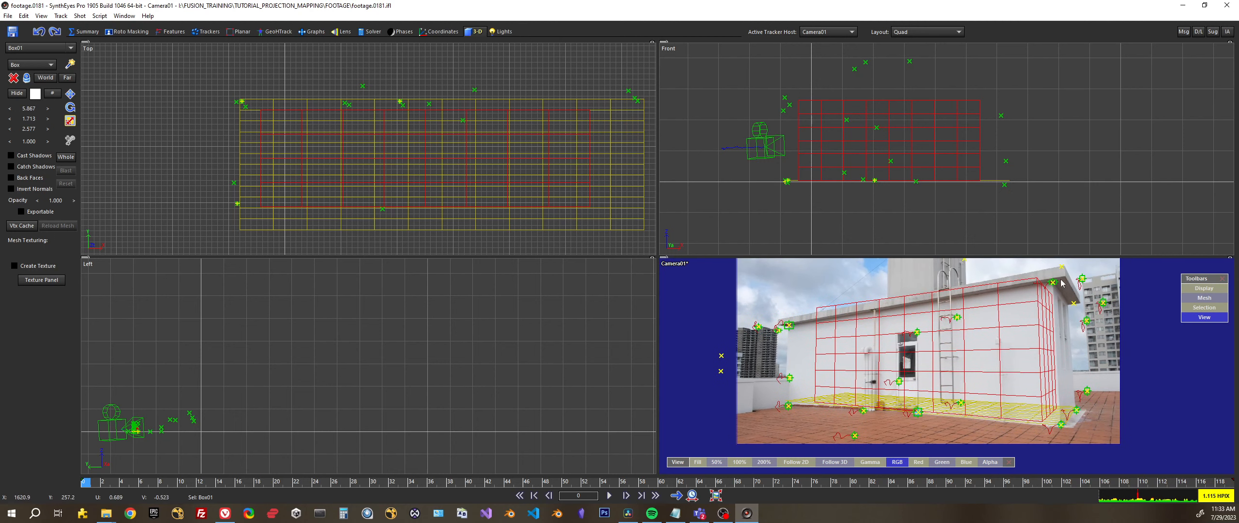
click(1054, 281)
click(786, 326)
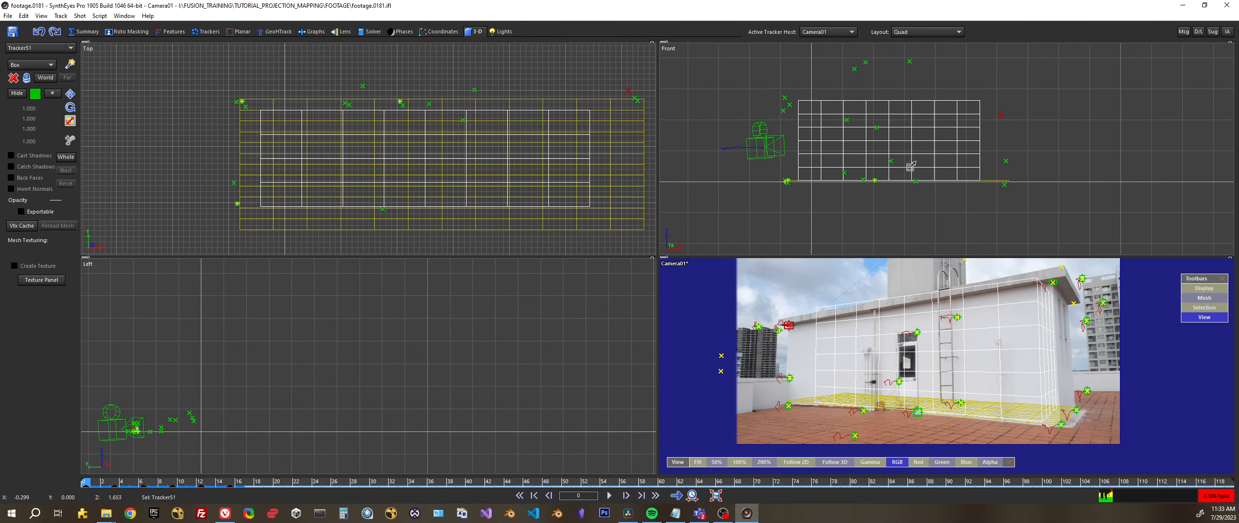
middle_drag(960, 152, 962, 152)
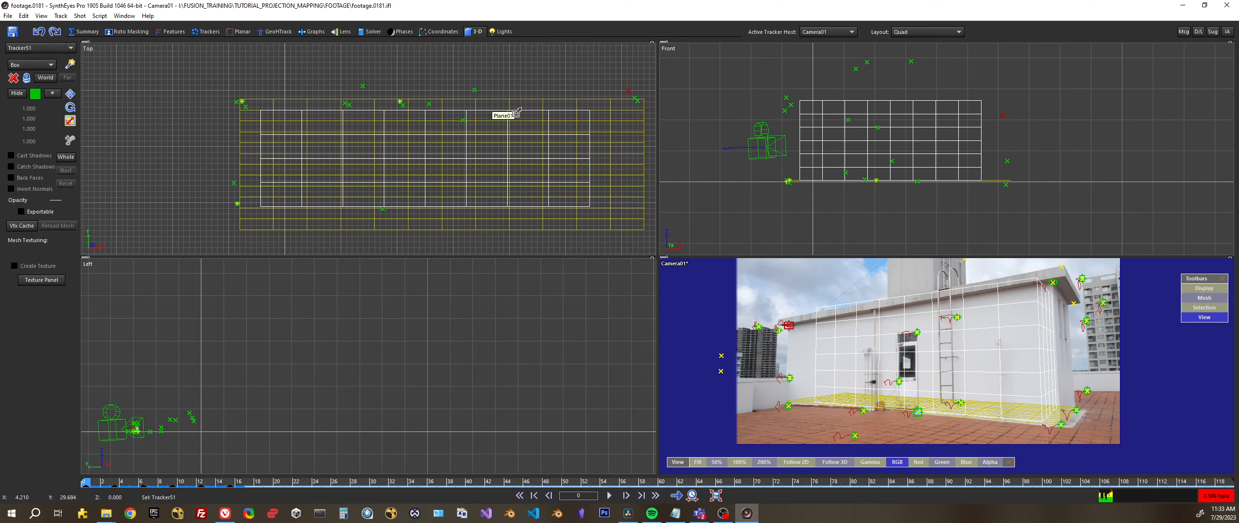
click(517, 119)
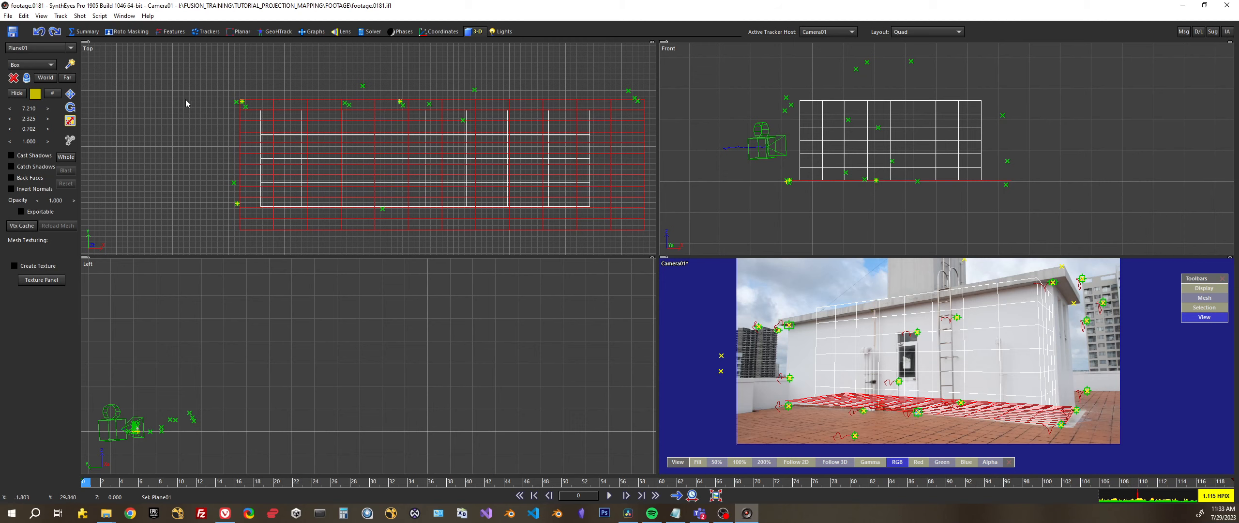
click(70, 121)
drag(803, 91, 827, 137)
Step: Create a plane about 8.9 by 3.1 in the Front view, overlapping the building box
click(32, 64)
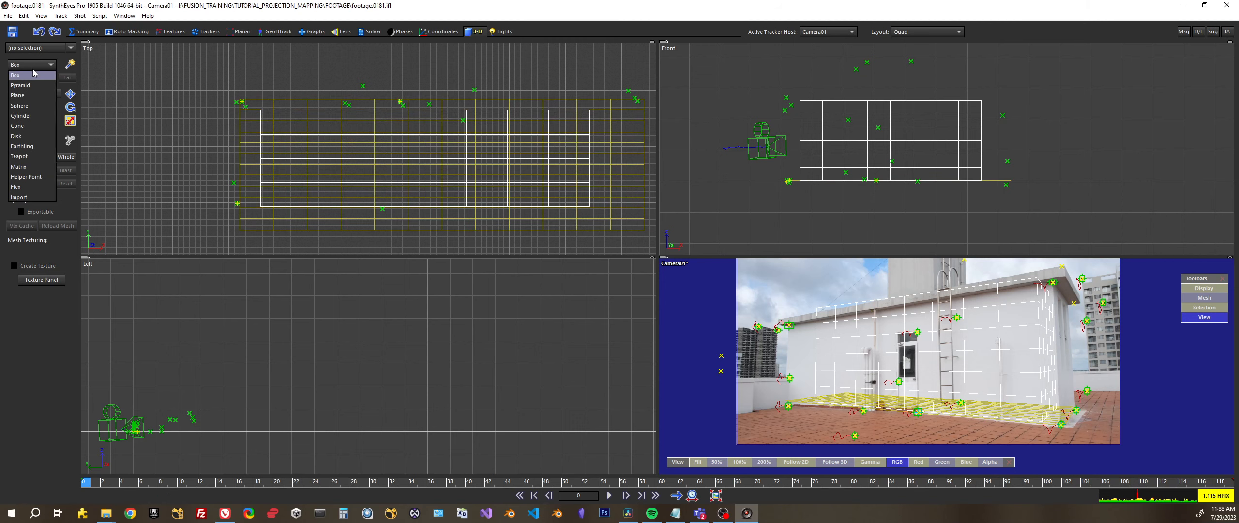
click(29, 97)
drag(823, 91, 1099, 180)
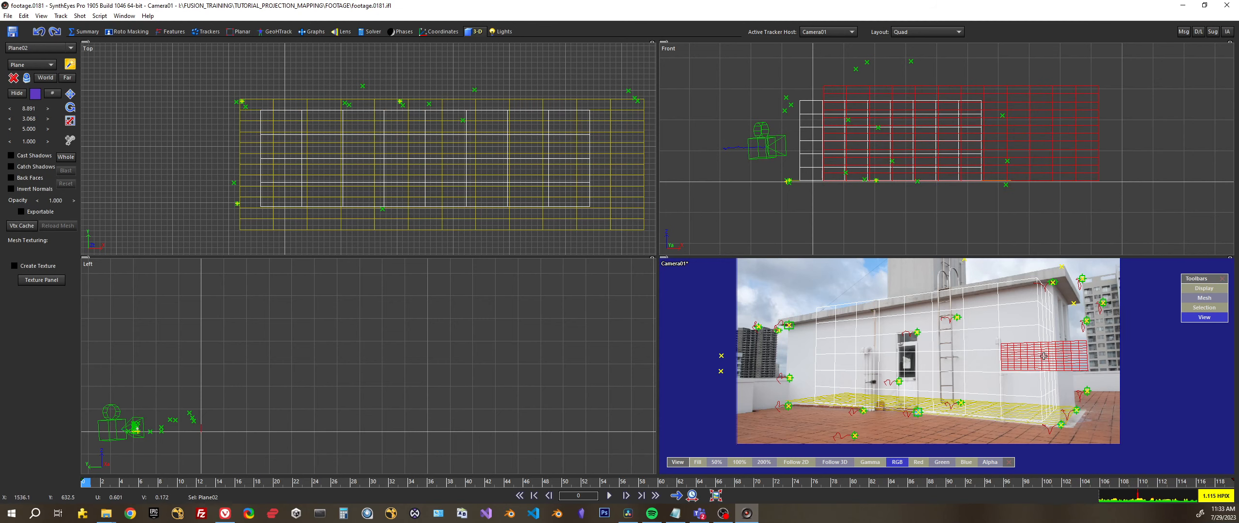
Step: Select the four trackers at the front wall's corners and colour them magenta
click(1052, 282)
ctrl+click(1062, 425)
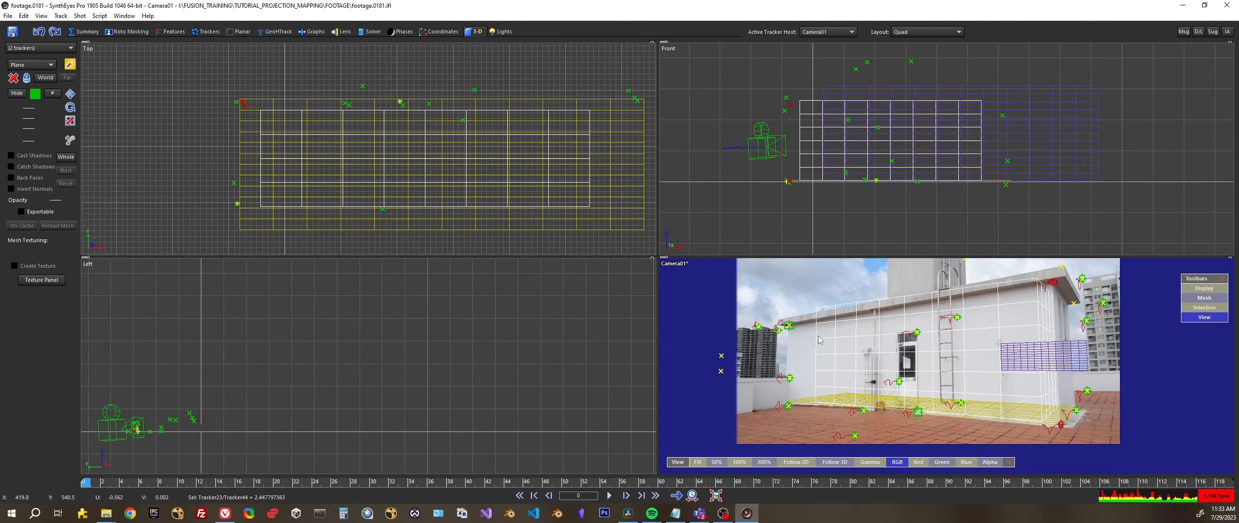
ctrl+click(788, 326)
ctrl+click(788, 406)
click(35, 93)
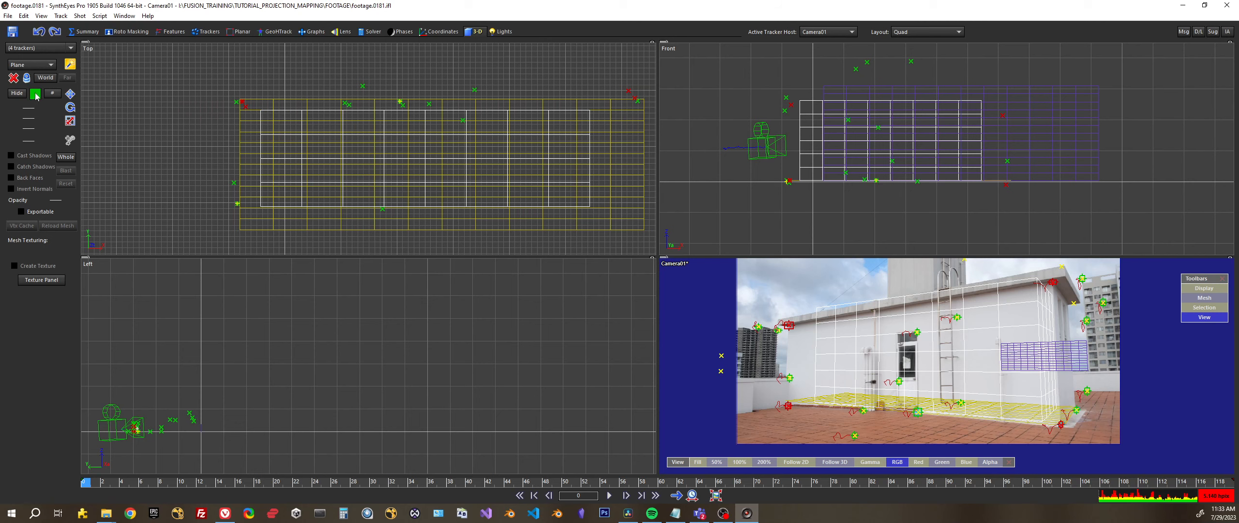
click(103, 63)
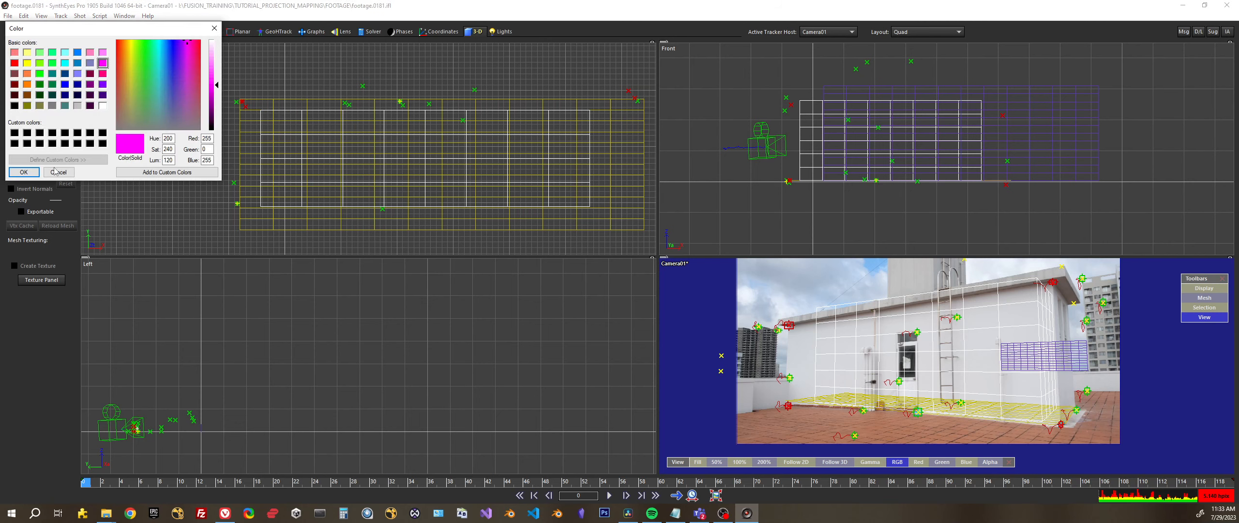
click(23, 172)
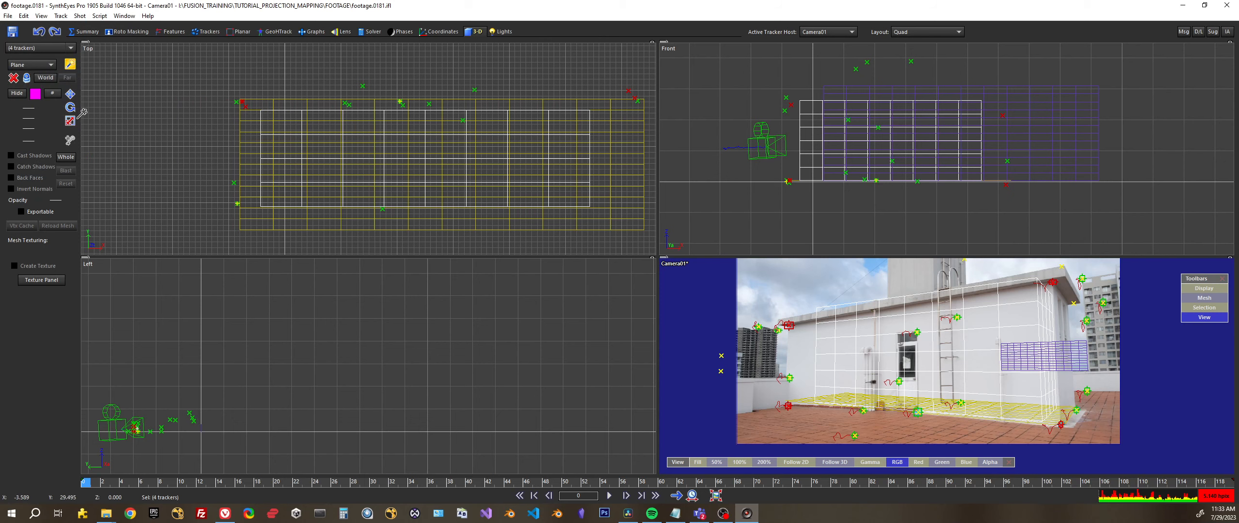
Step: Move the new plane in the Front view to about X 3.0, Z 1.28, centred over the building box and the corner trackers
click(70, 94)
drag(1099, 97, 1038, 101)
scroll(333, 125, down, 3)
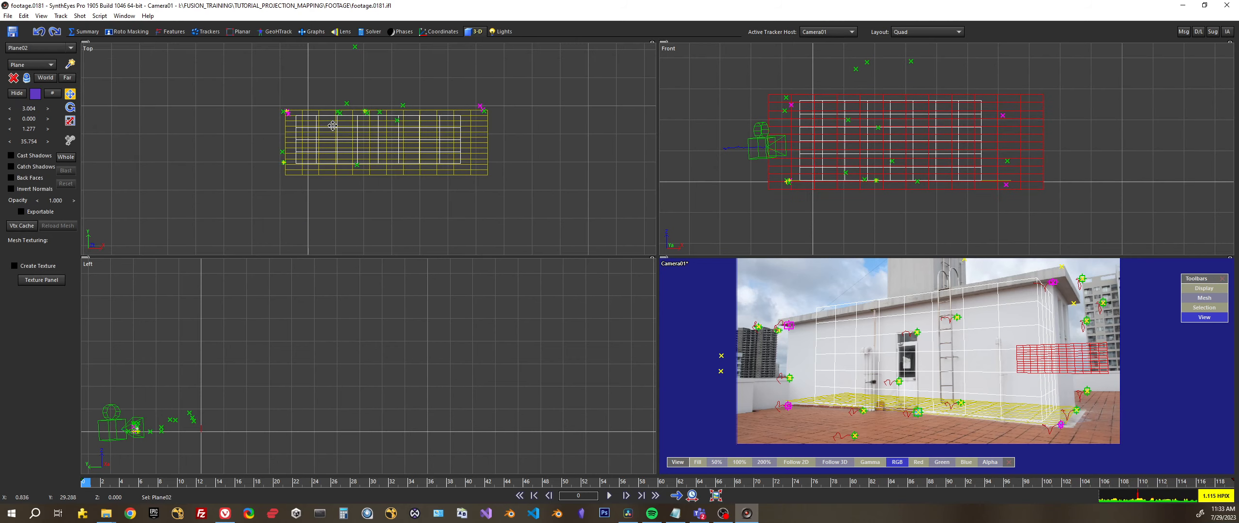
Step: Examine the Top view to find where the new plane lies relative to the camera and the building box
scroll(333, 126, down, 5)
scroll(377, 112, up, 8)
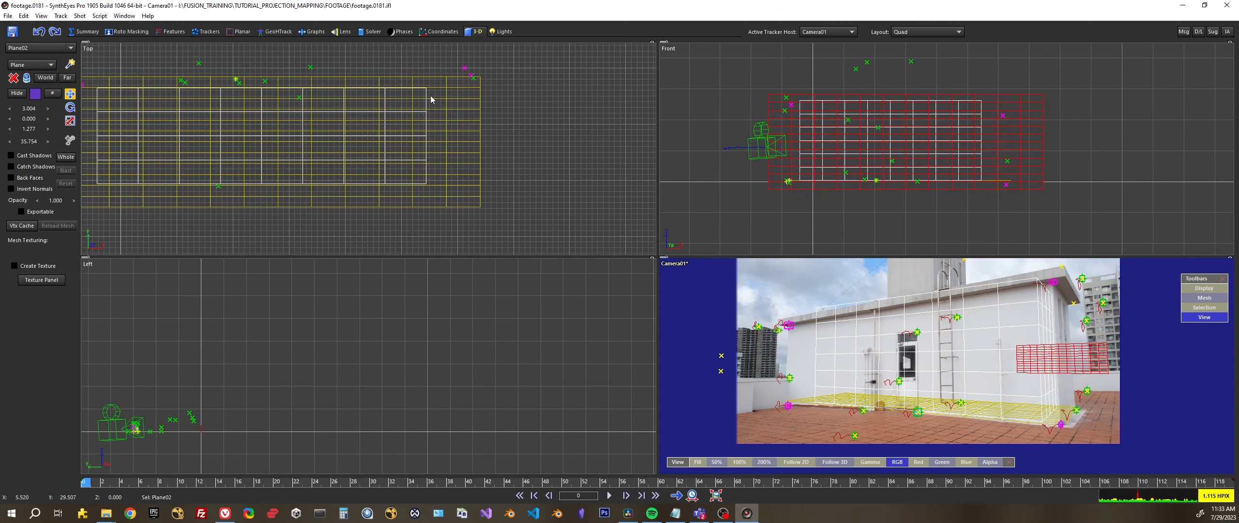
scroll(431, 100, down, 2)
middle_drag(430, 100, 511, 116)
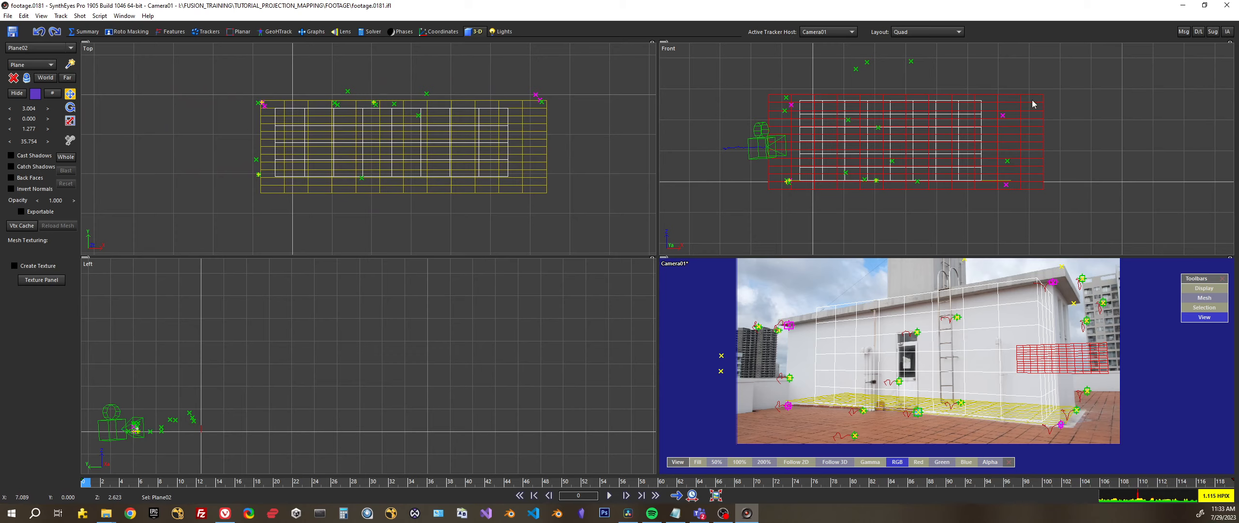
scroll(403, 160, down, 4)
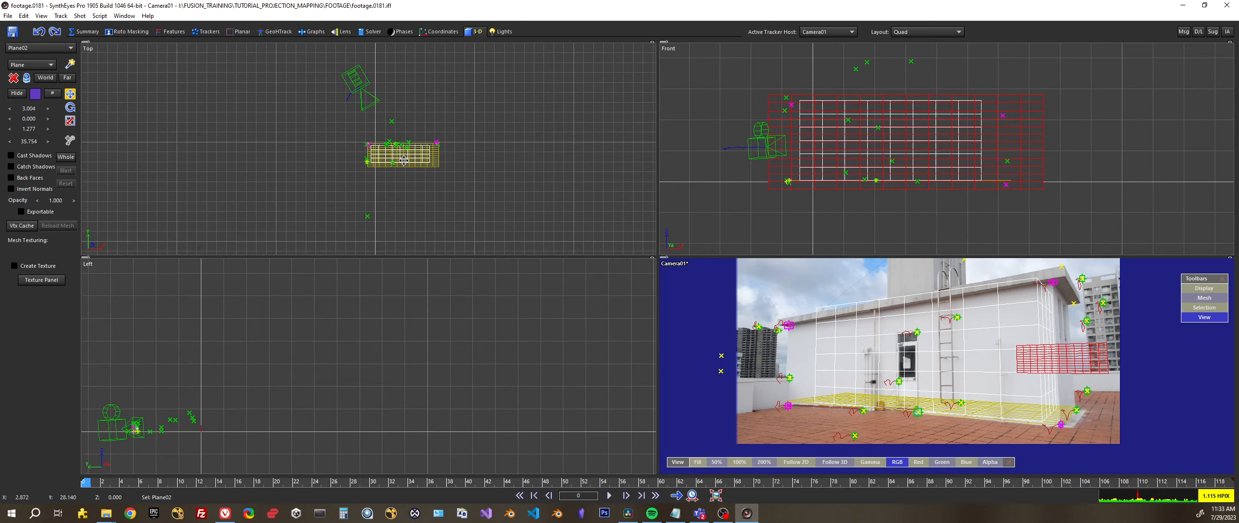
scroll(403, 161, down, 5)
middle_drag(407, 194, 457, 180)
scroll(456, 179, up, 5)
scroll(497, 213, down, 3)
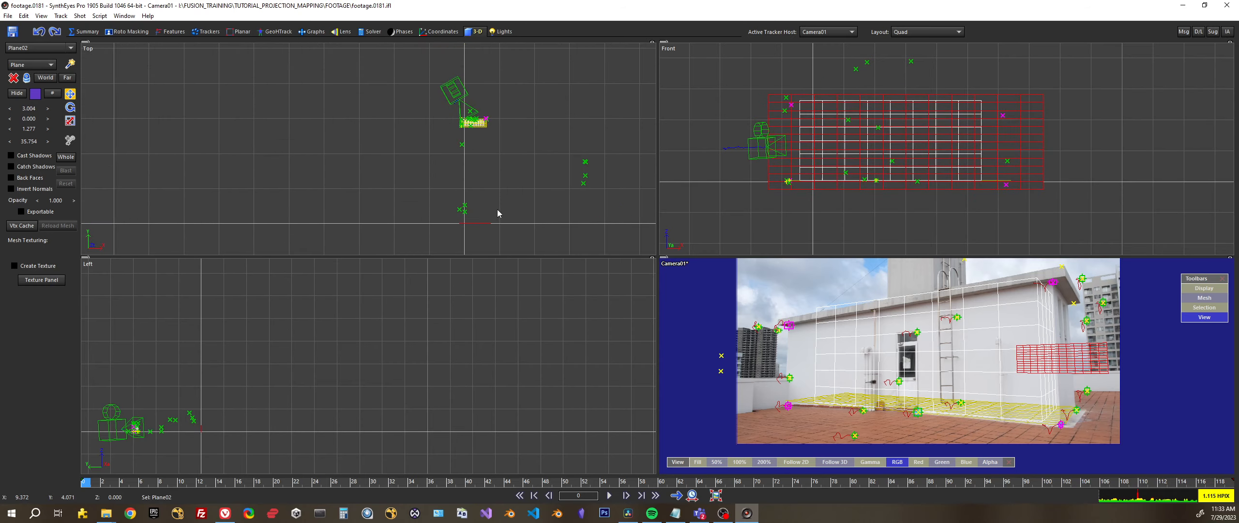
Step: Using the Whole option, move the camera together with the tracked scene in the Top view to about X -0.37, Y 7.73, then turn Whole off
click(451, 90)
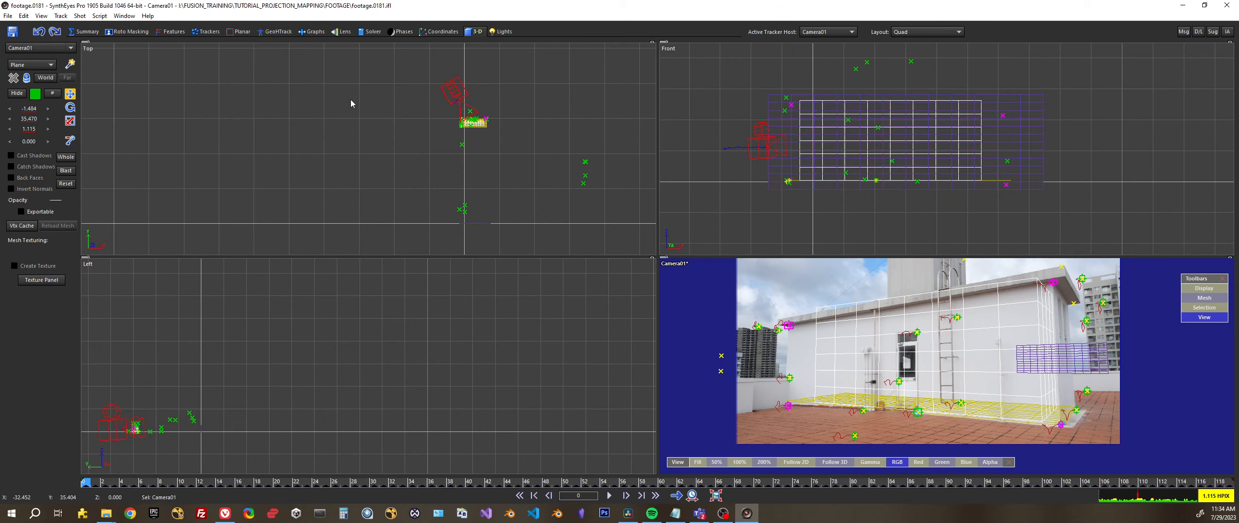
drag(451, 81, 450, 91)
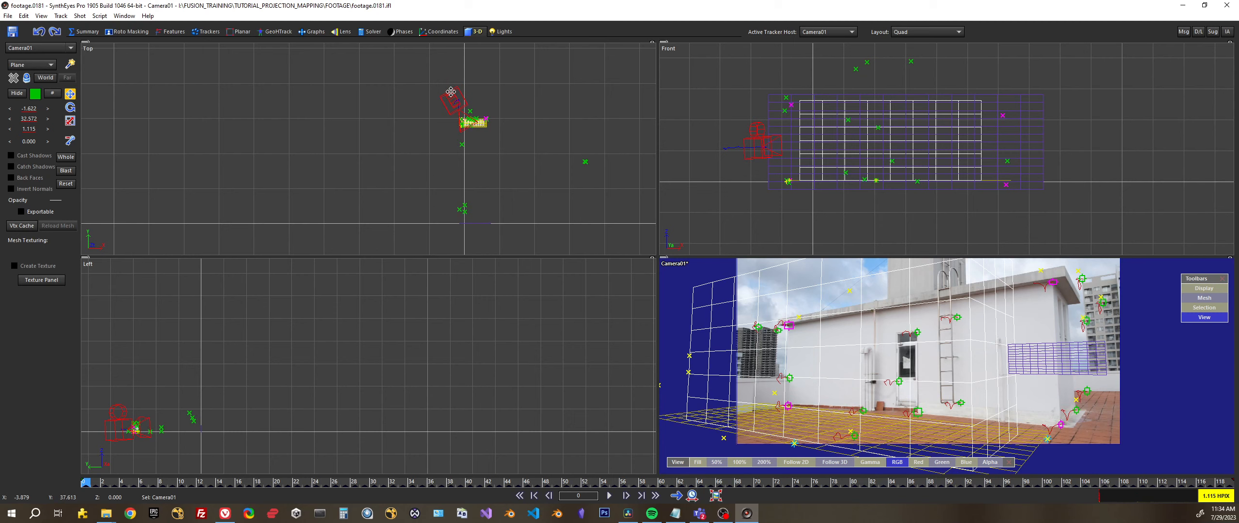
key(ctrl+z)
click(68, 158)
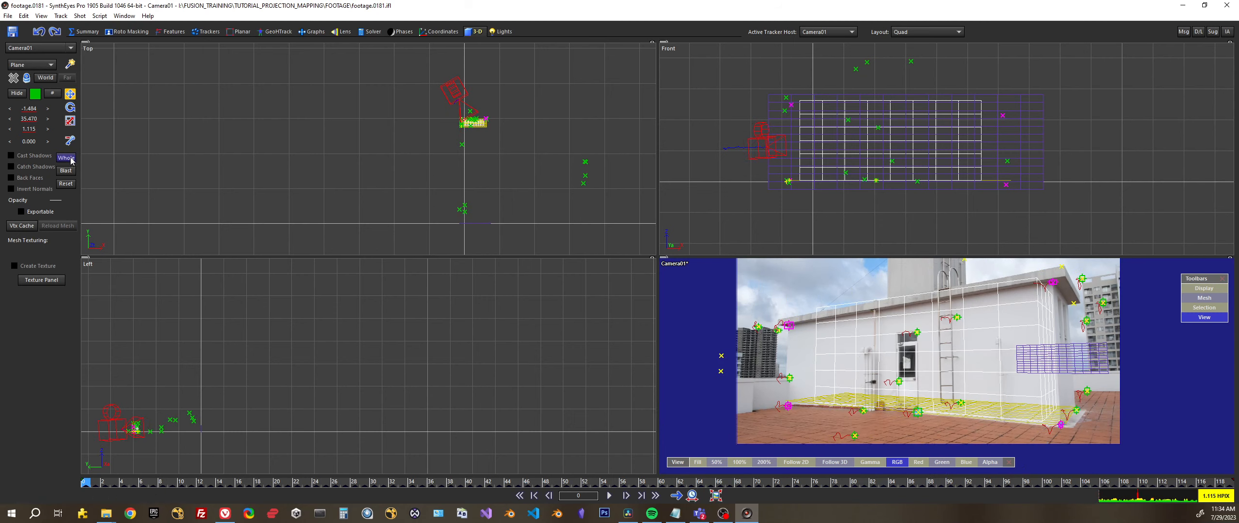
drag(438, 104, 451, 191)
middle_drag(468, 248, 464, 163)
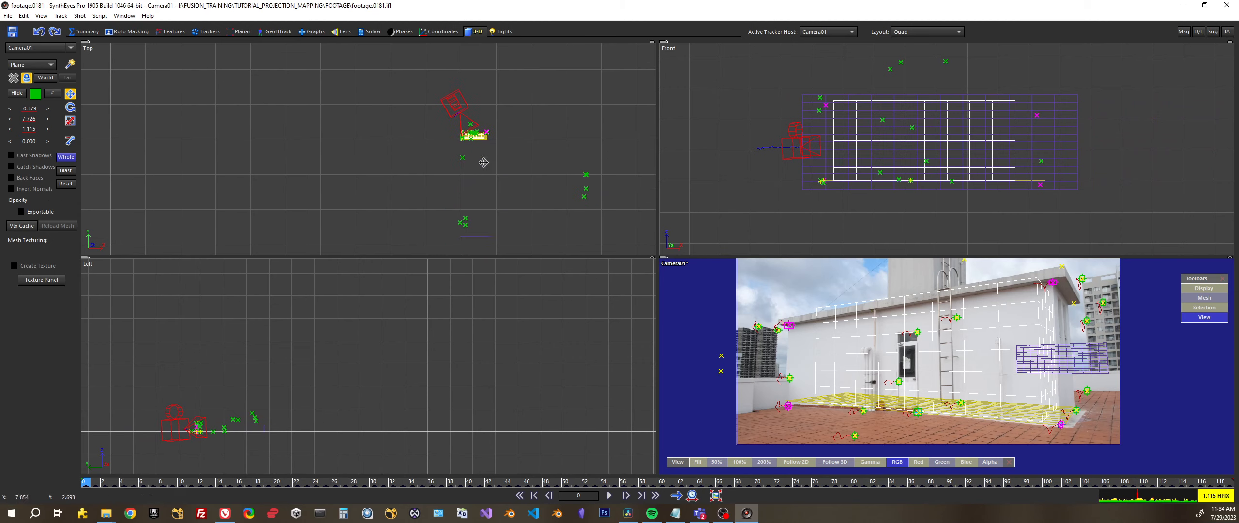
click(68, 158)
Step: Move the wall plane in the Top view to about X 4.43, Y 2.05, onto the ground plane's front edge
click(483, 236)
drag(485, 234, 487, 128)
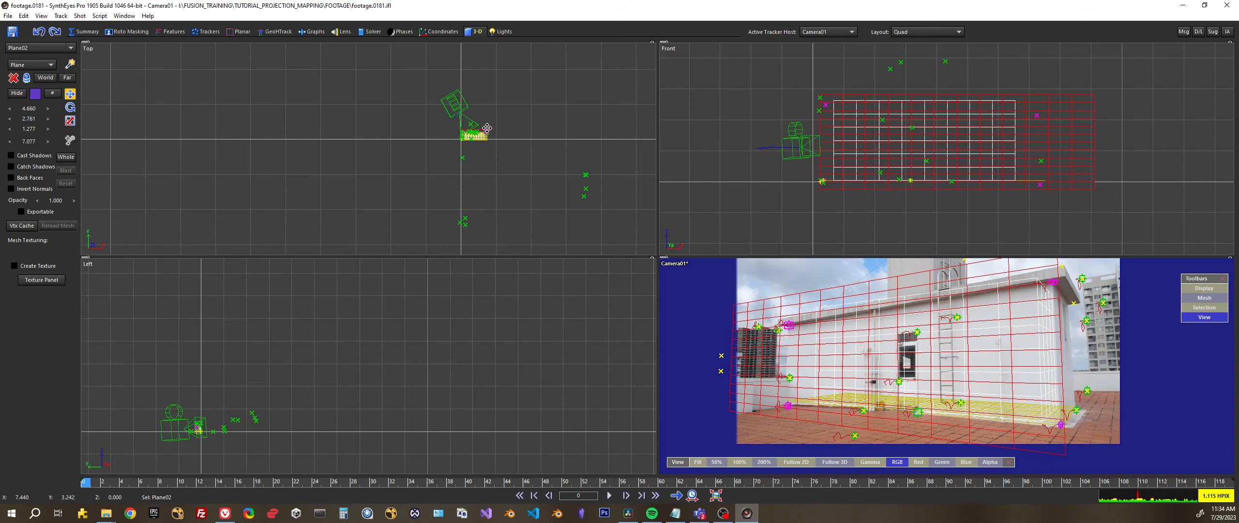
scroll(485, 141, up, 5)
scroll(462, 54, up, 3)
scroll(428, 136, down, 1)
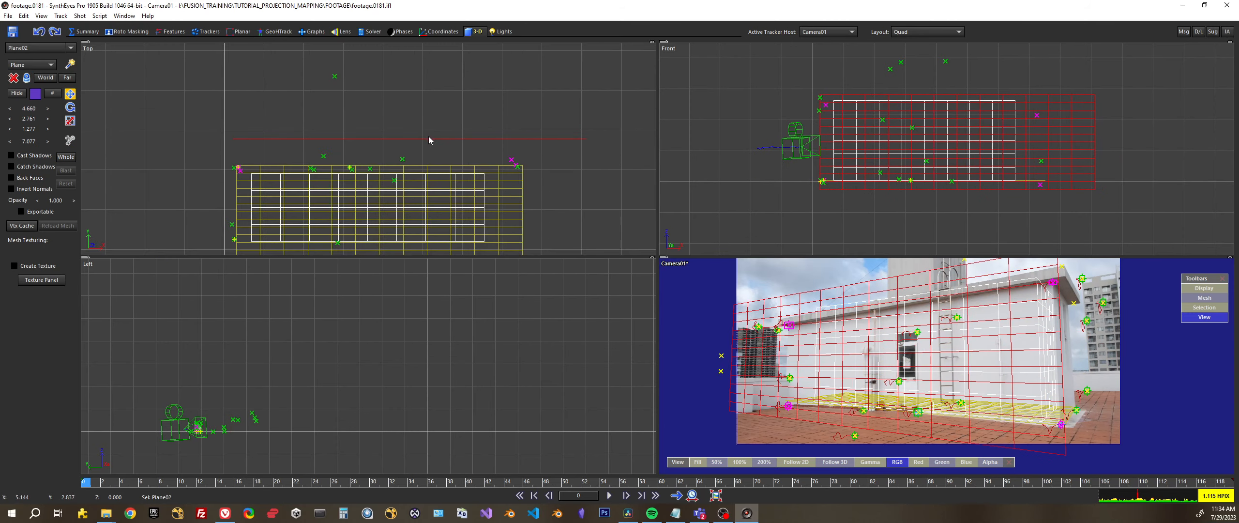
middle_drag(429, 137, 453, 111)
drag(454, 112, 445, 142)
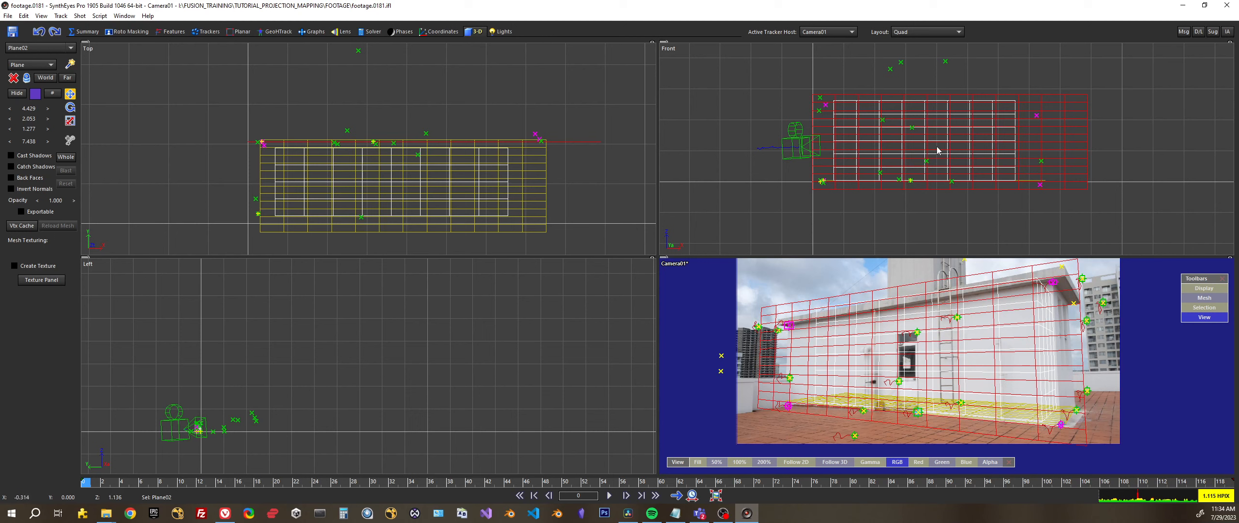
Step: Move the wall plane in the Front view to about X 2.88, Z 1.47, lining up its far edge with the magenta corner trackers
scroll(1069, 128, up, 2)
drag(1033, 80, 1015, 70)
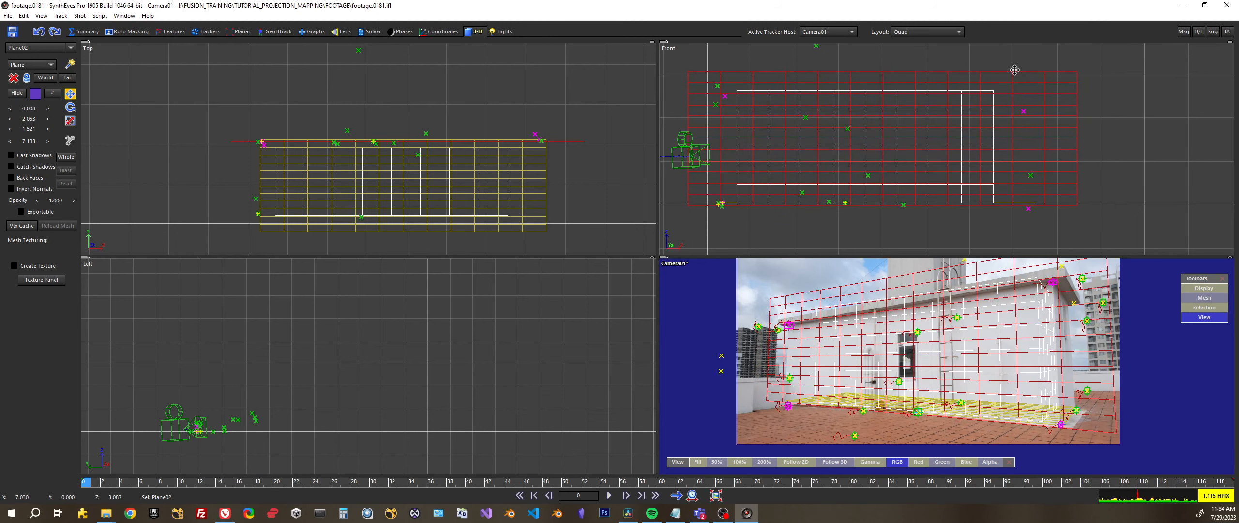
scroll(1022, 205, up, 2)
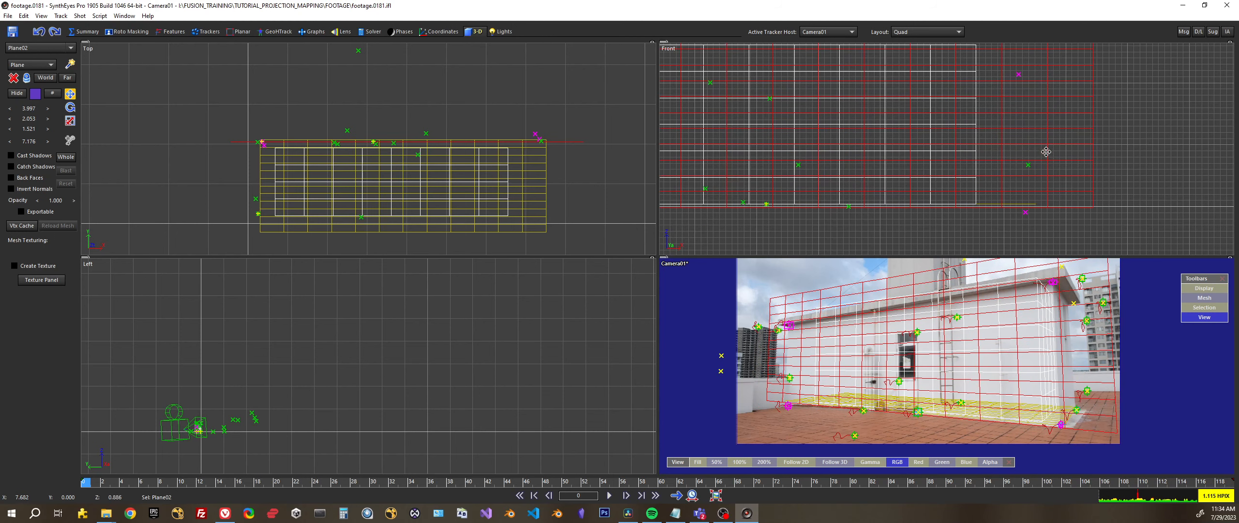
drag(1049, 128, 978, 130)
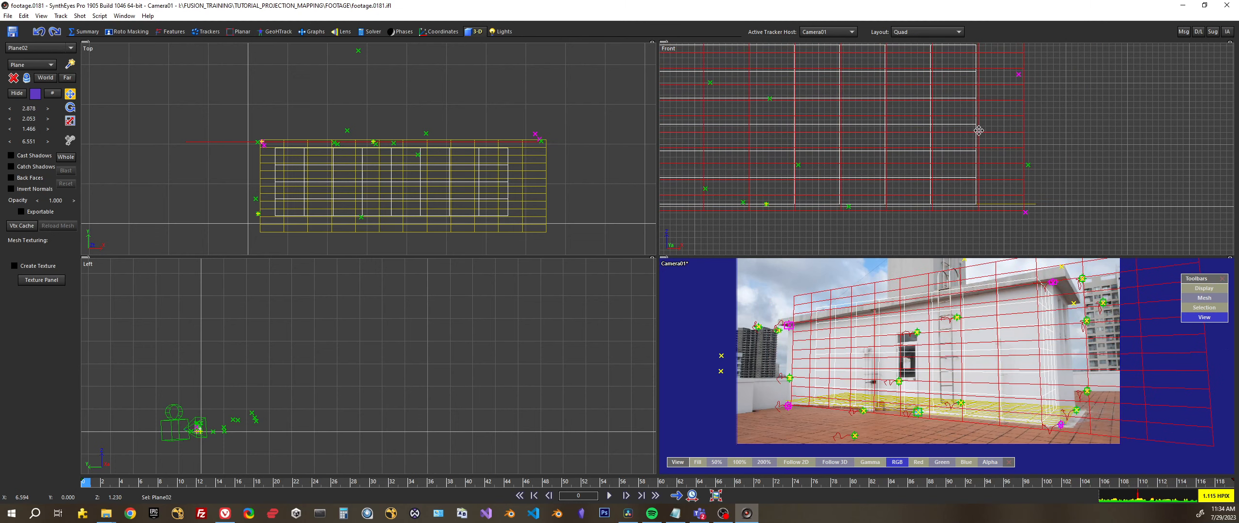
scroll(756, 155, down, 2)
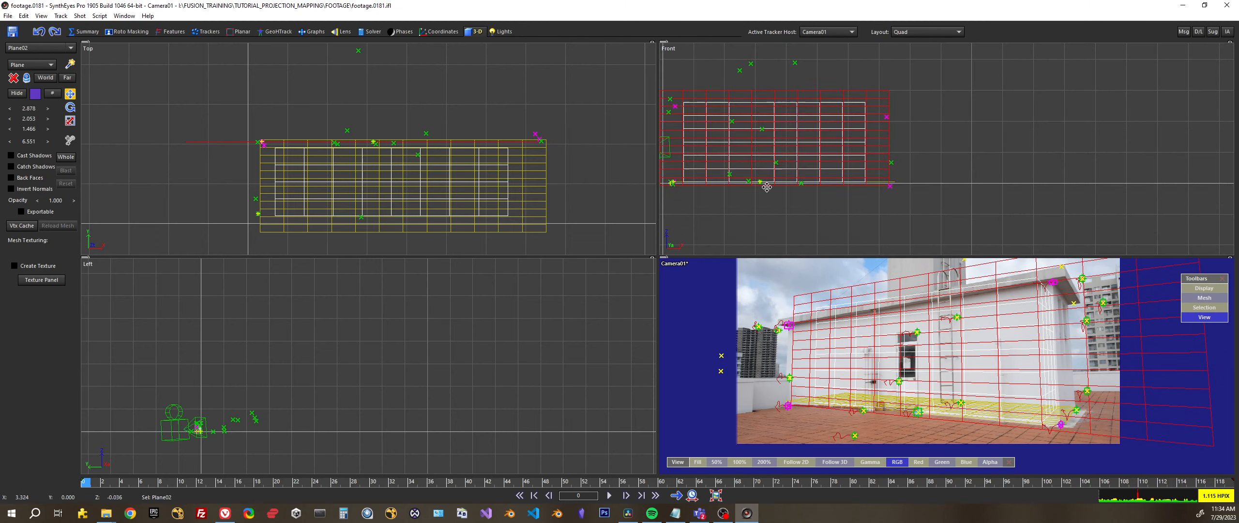
Step: Scale the wall plane down to about 6.89 by 2.64 and move it in the Front view to about X 3.85, Z 1.2
middle_drag(757, 155, 982, 148)
scroll(877, 130, up, 1)
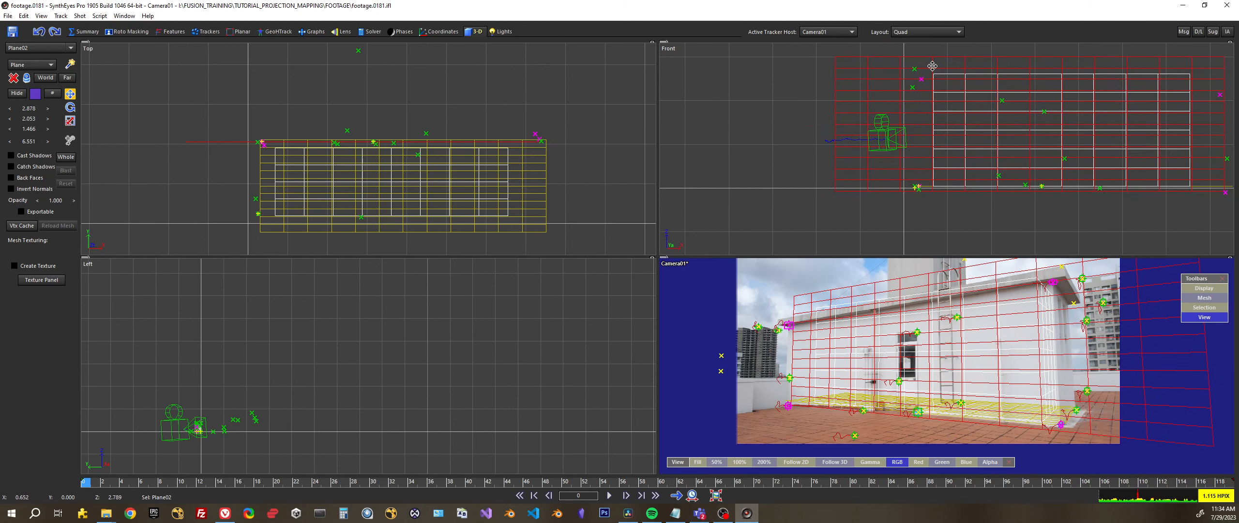
click(70, 121)
drag(27, 111, 81, 97)
click(70, 94)
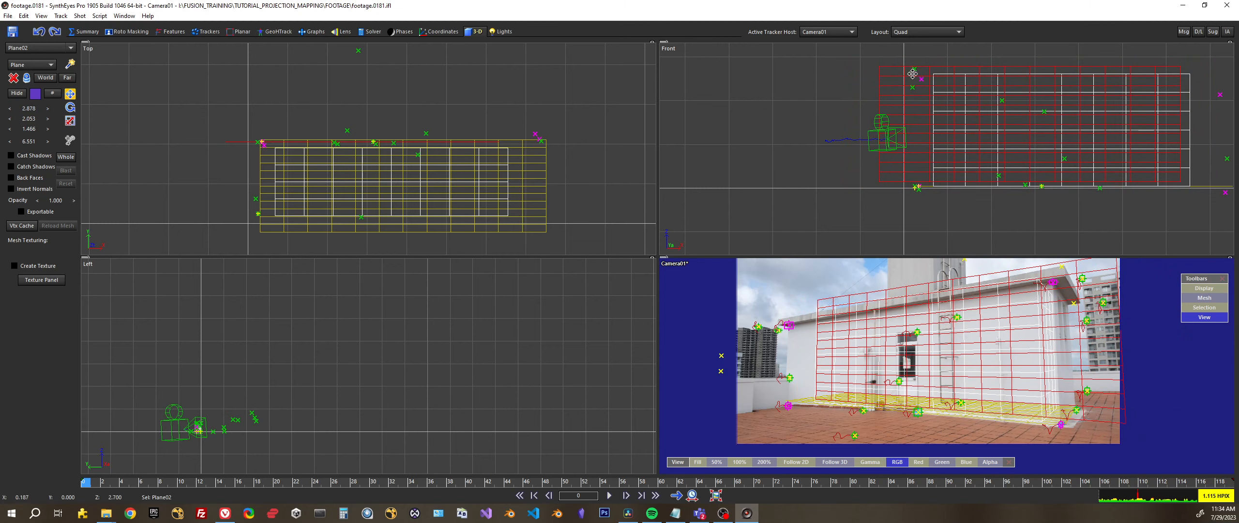
drag(1000, 67, 1041, 79)
Step: Fine-tune the wall plane's position in the Top view to about X 3.87, Y 2.13, between the magenta corner trackers
scroll(297, 145, up, 6)
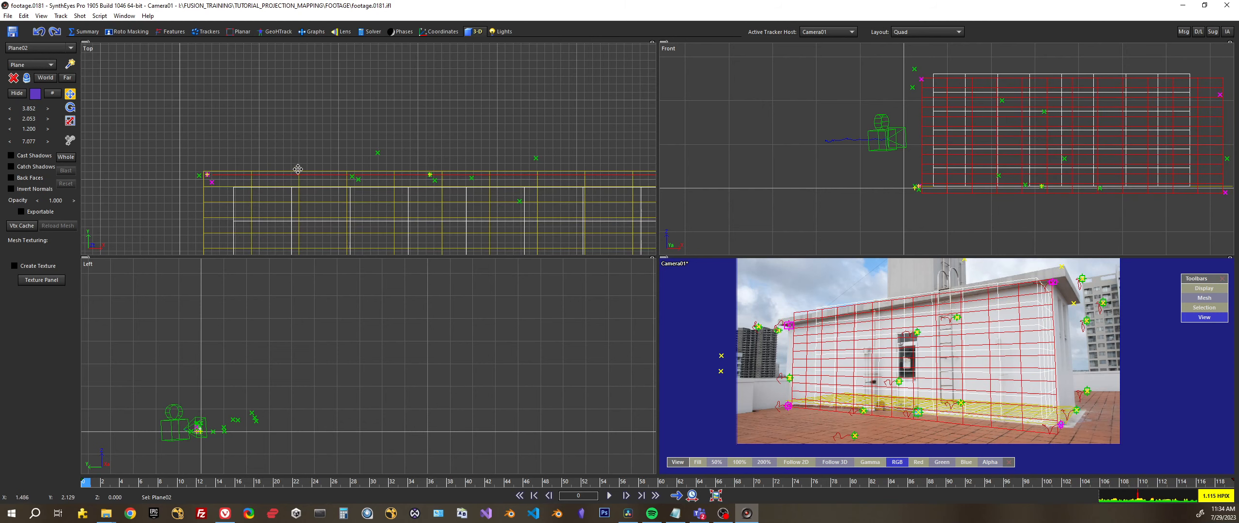
drag(297, 146, 293, 146)
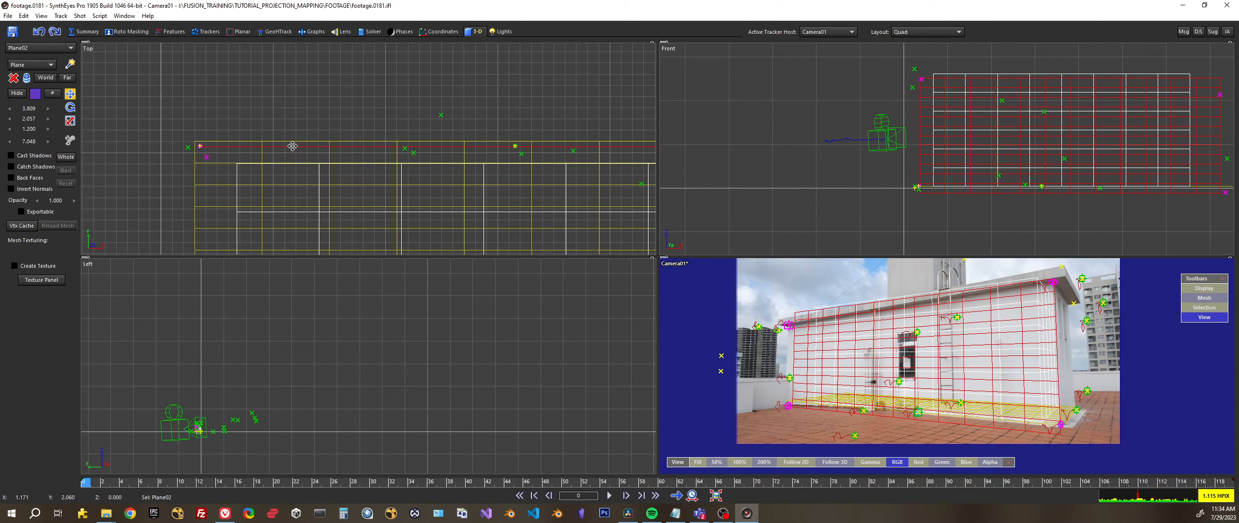
middle_drag(480, 149, 122, 166)
middle_drag(431, 190, 383, 175)
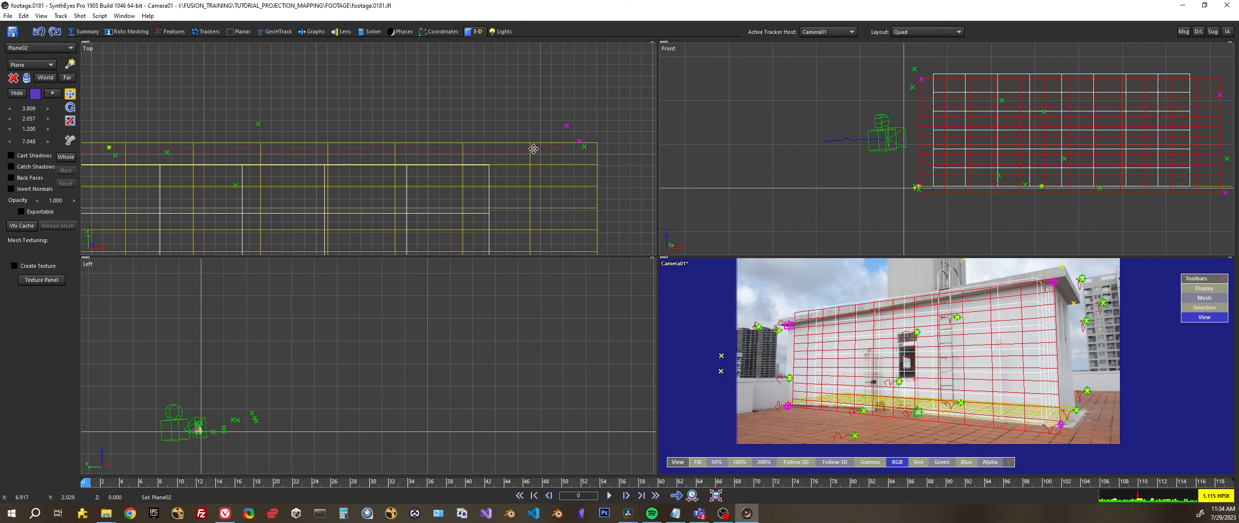
mouse_move(565, 150)
mouse_down()
mouse_move(572, 139)
mouse_move(544, 143)
mouse_up()
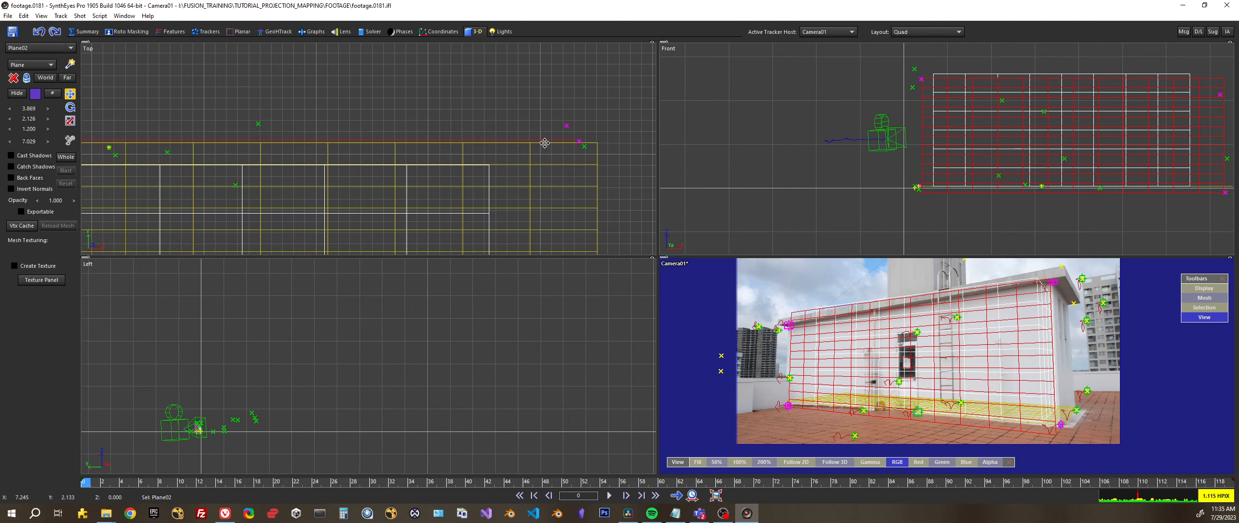
Step: Scale the wall plane up uniformly to about 7.17 by 2.74 to cover the front wall
click(70, 120)
scroll(479, 127, down, 3)
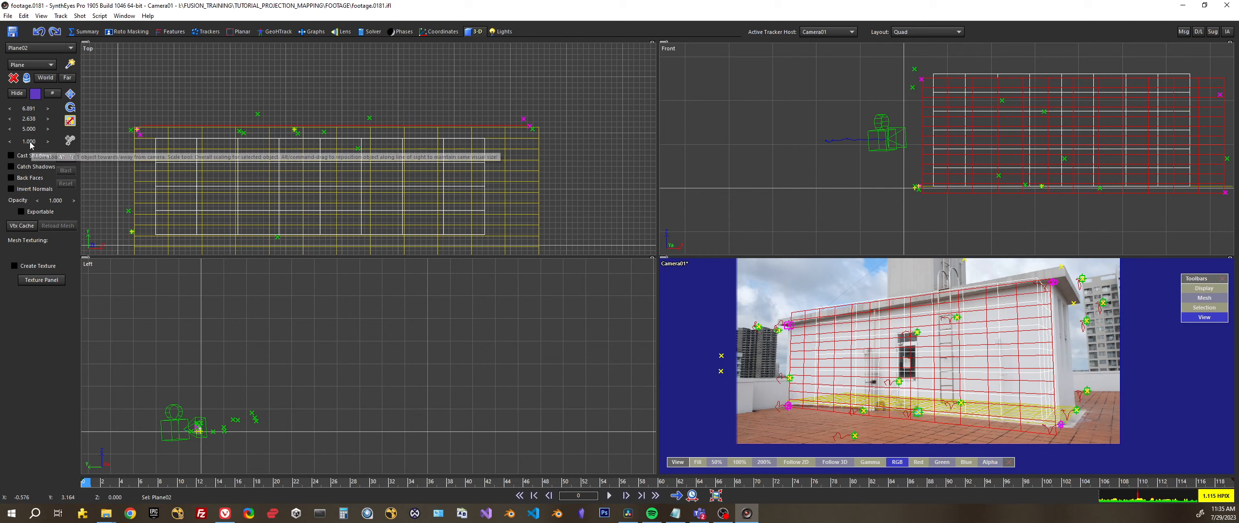
drag(29, 142, 44, 141)
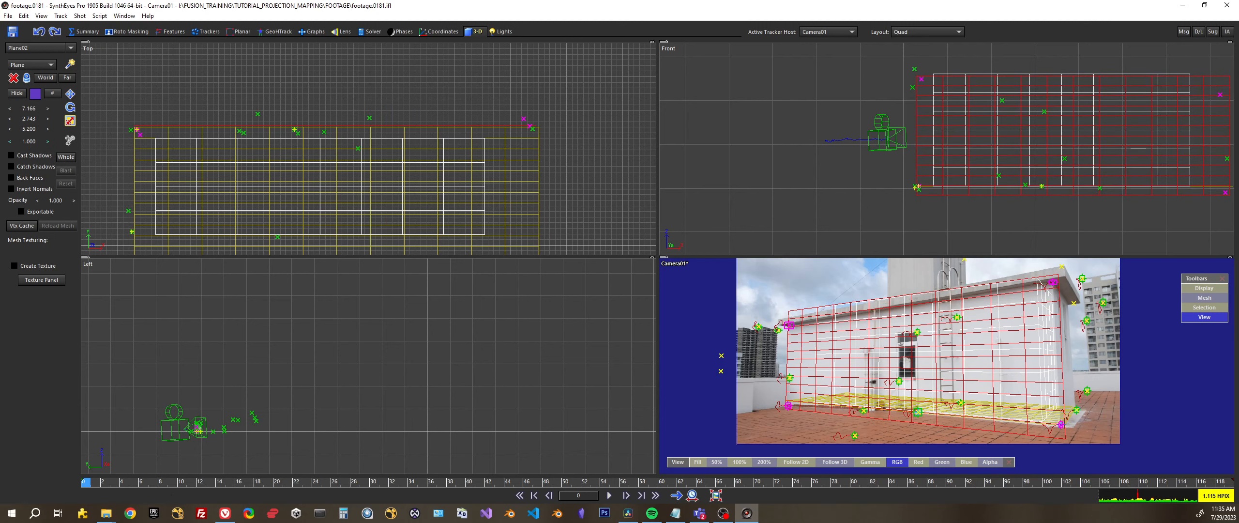
Step: Scrub the shot to check the plane's fit in the camera view, and rename the plane as wall
scroll(862, 333, down, 2)
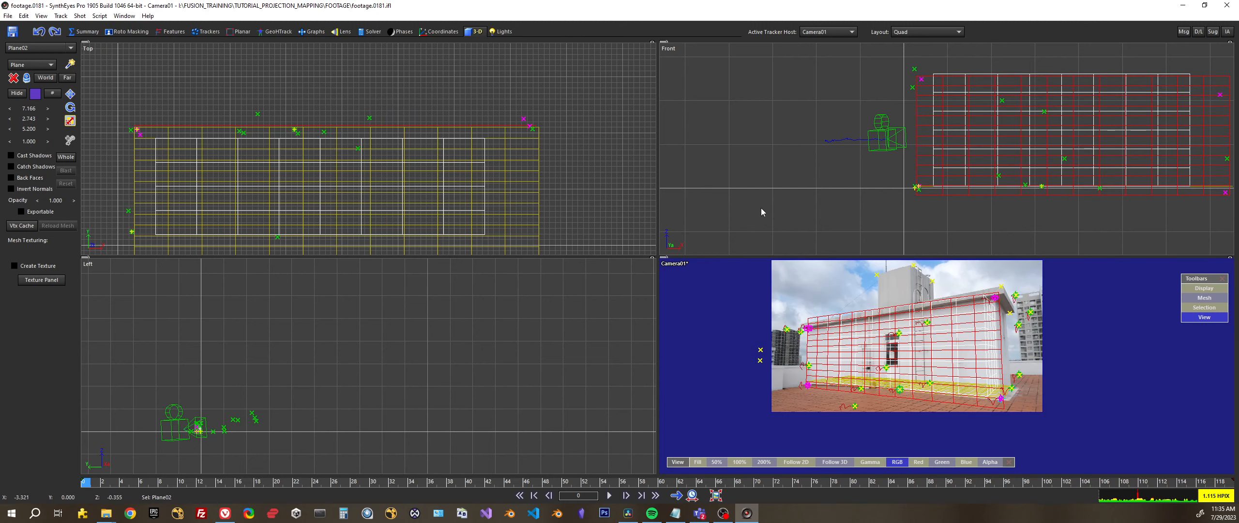
mouse_move(98, 483)
mouse_down()
mouse_move(657, 485)
mouse_move(3, 481)
mouse_move(1104, 482)
mouse_move(82, 481)
mouse_up()
right_click(24, 50)
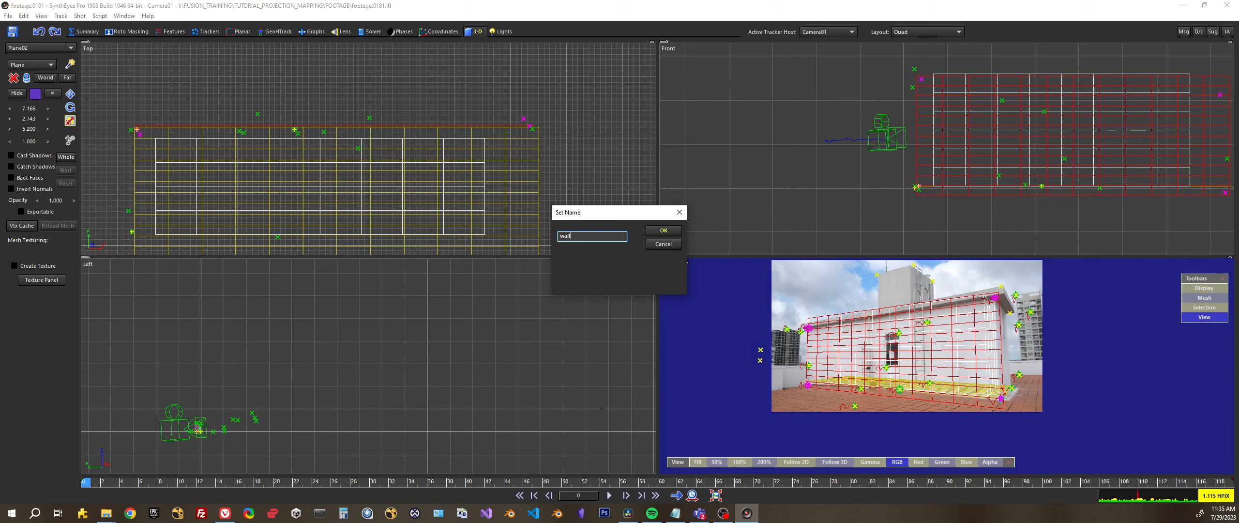
key(Return)
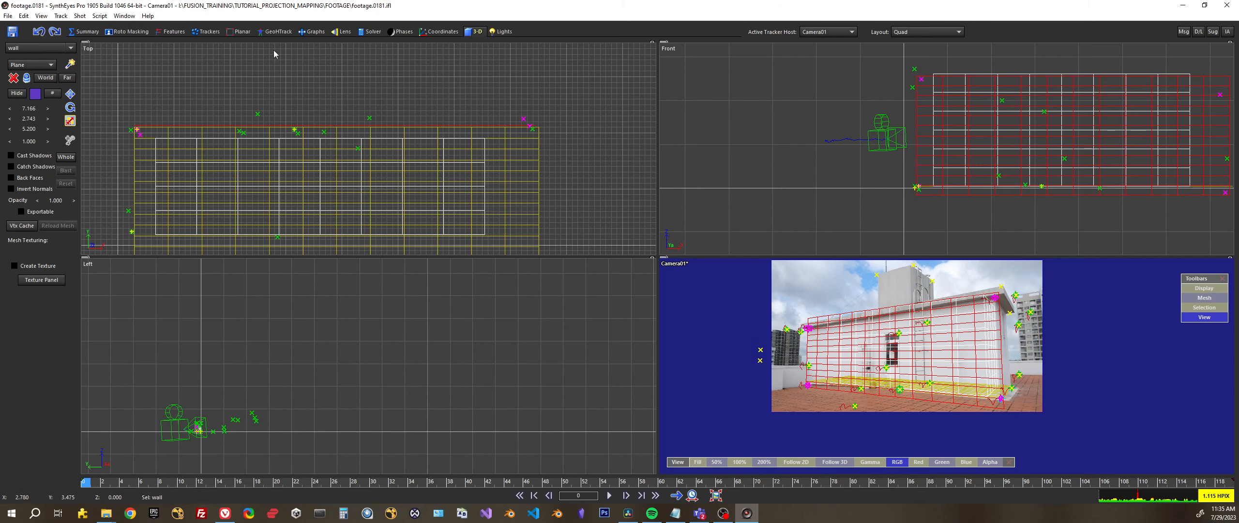
Step: Start a Maya ASCII Scene export of the tracked scene into the TUTORIAL_PROJECTION_MAPPING folder
click(8, 16)
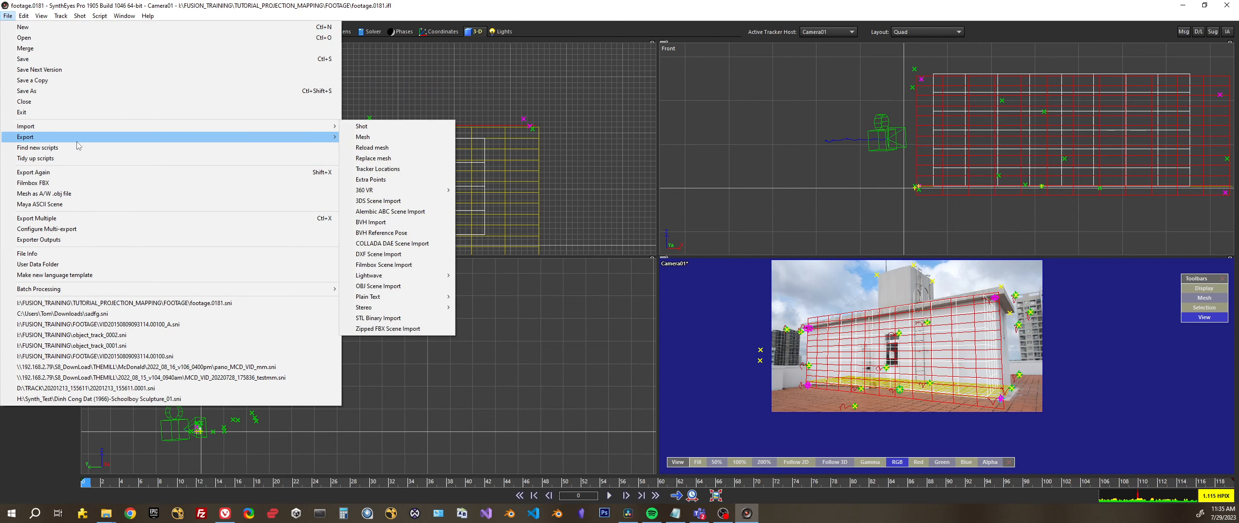
mouse_move(77, 138)
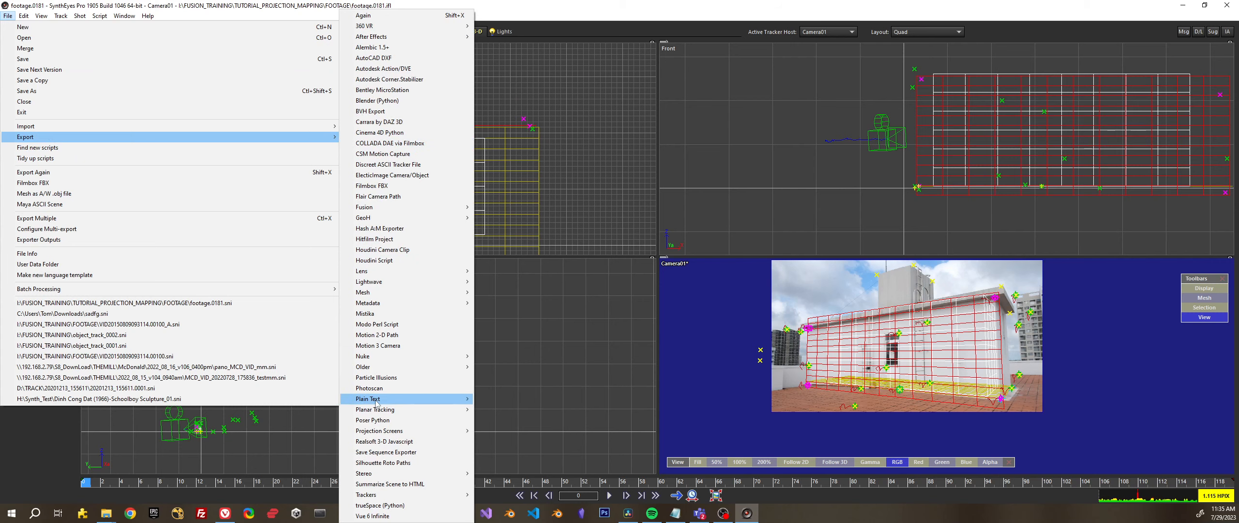
mouse_move(374, 335)
mouse_move(368, 367)
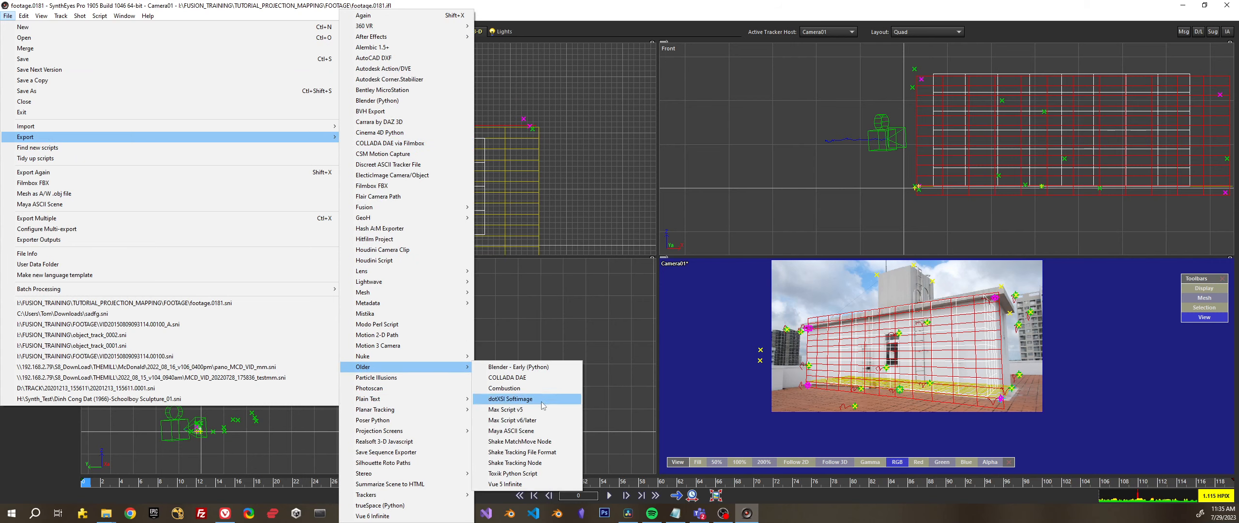
click(493, 430)
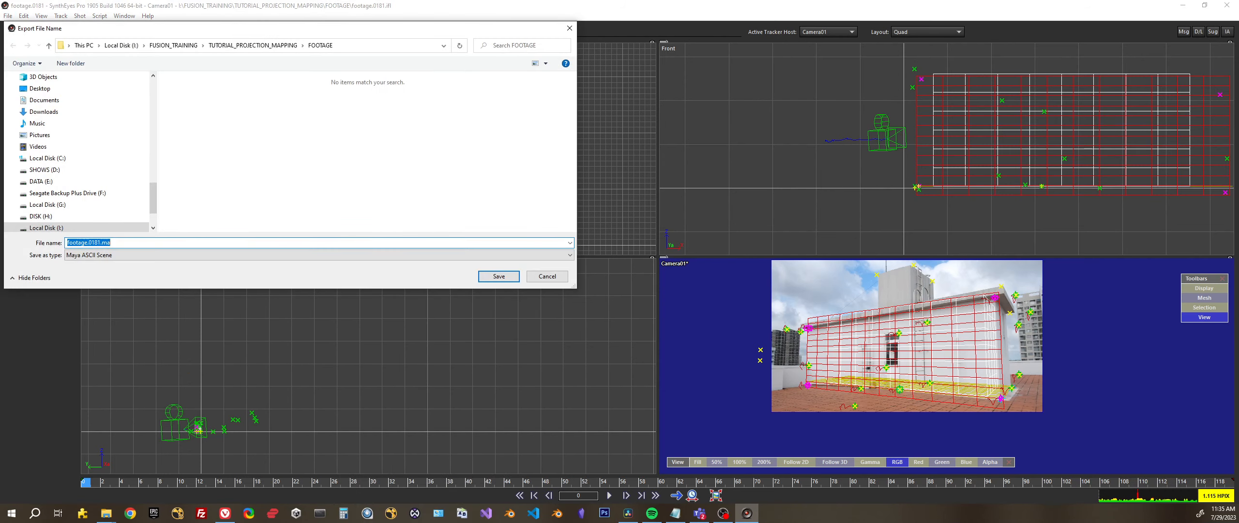
click(245, 46)
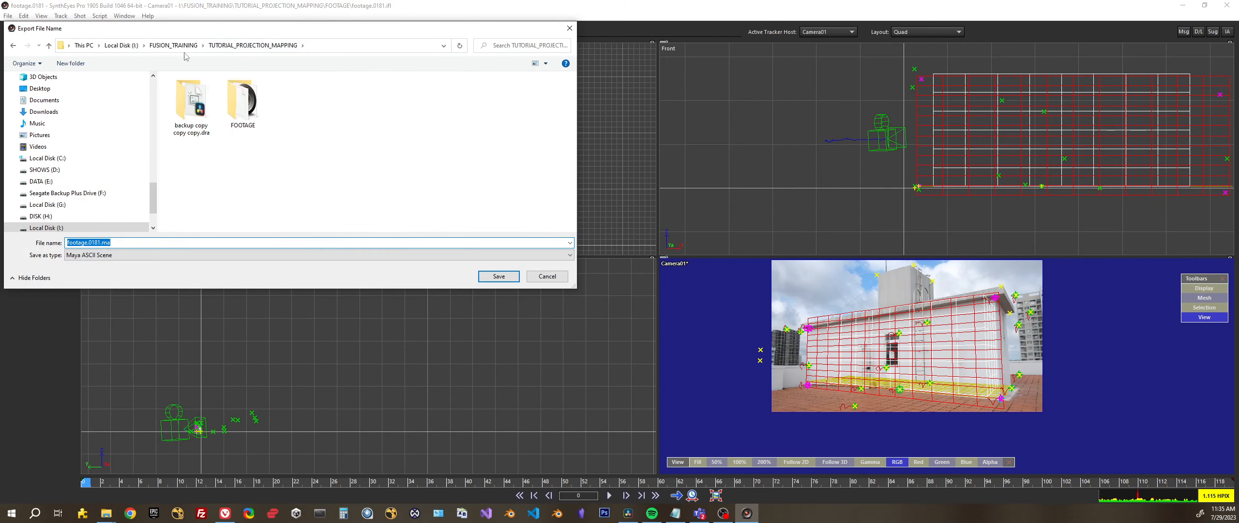
Step: Name the export file Camera.ma, accept the Maya ASCII scene settings, and decline uploading supervised tracking data
double_click(103, 242)
drag(100, 240, 34, 238)
key(BackSpace)
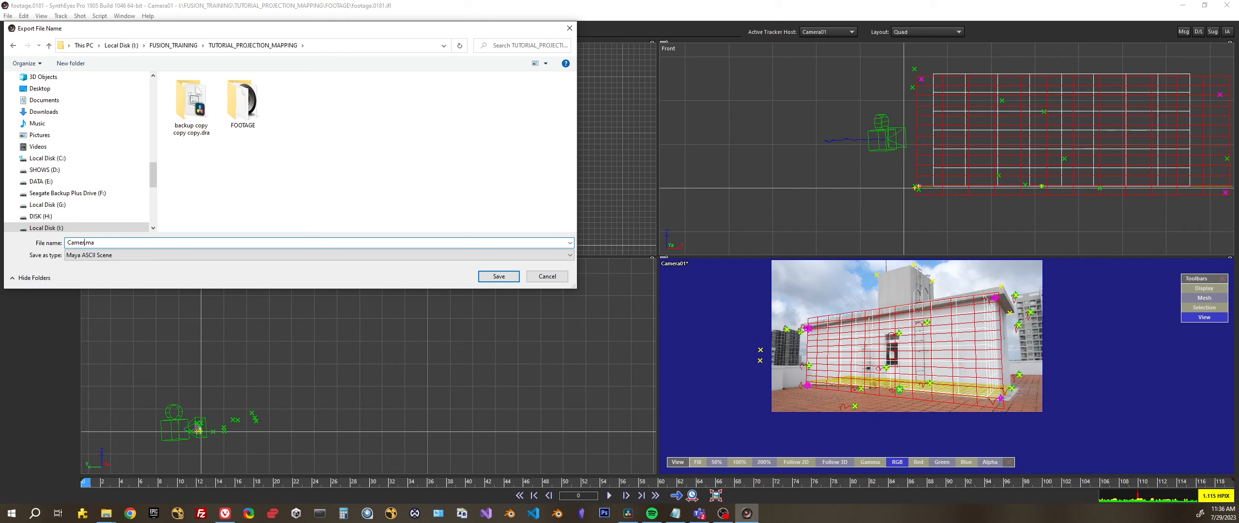
key(Return)
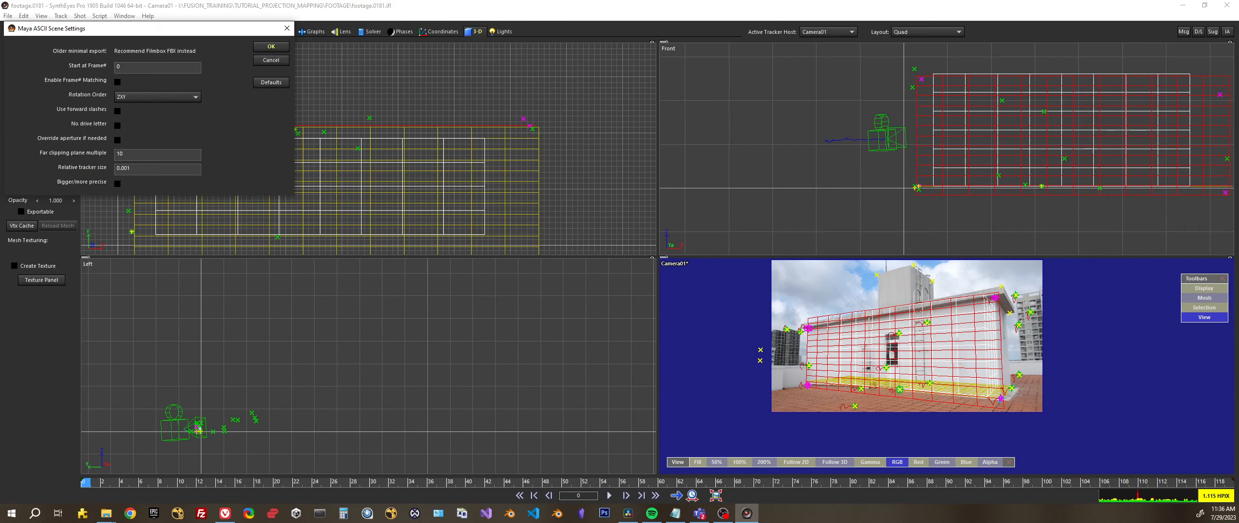
click(271, 47)
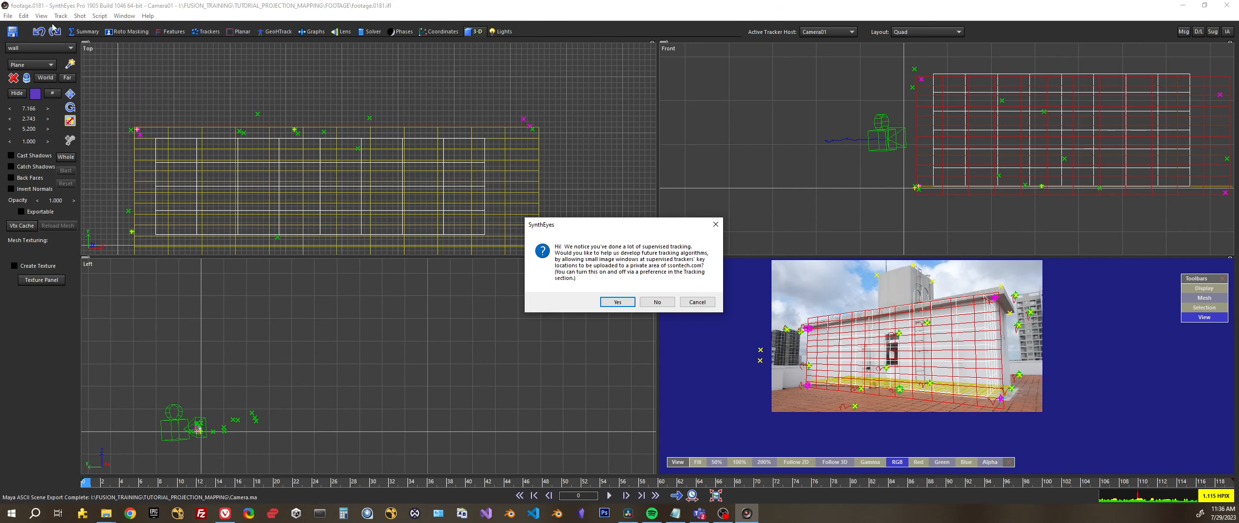
click(657, 302)
Step: Set the scene's coordinate axis setting to Y Up (Maya) in the scene settings
click(24, 16)
click(30, 16)
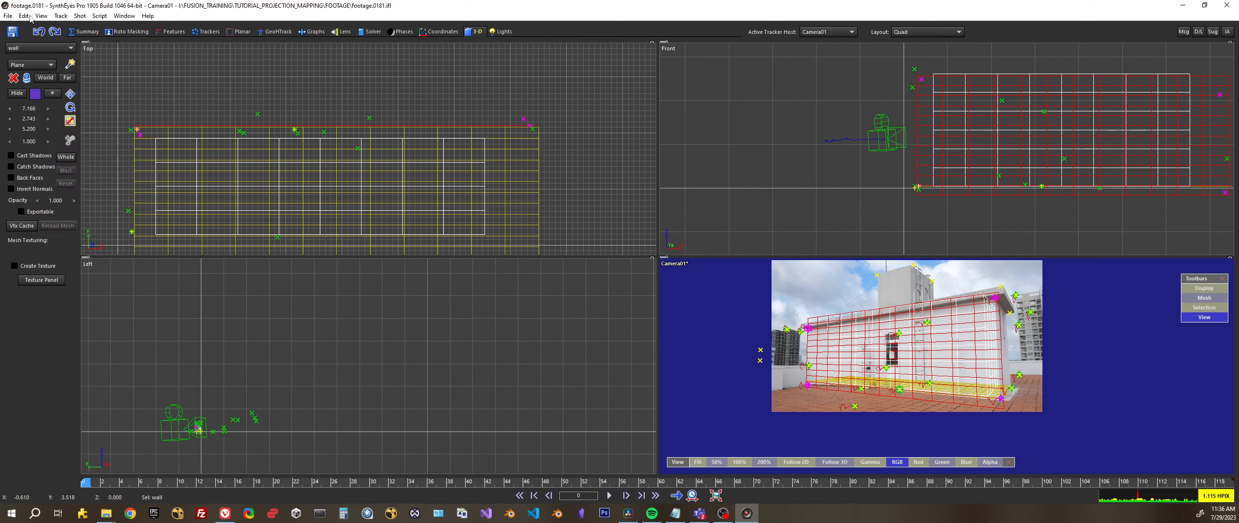
click(30, 17)
click(75, 320)
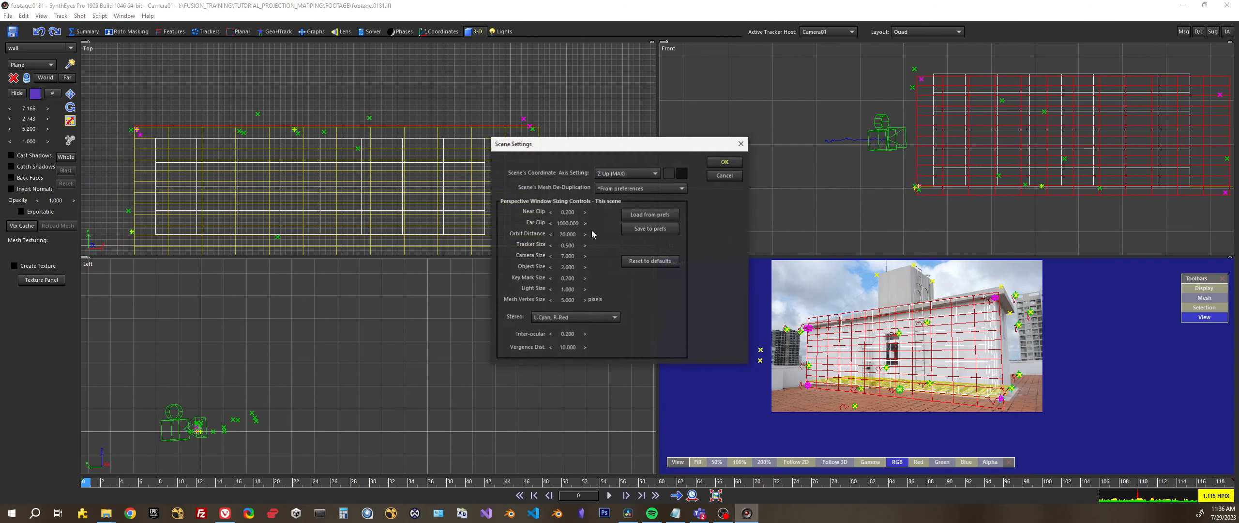
click(629, 173)
click(620, 198)
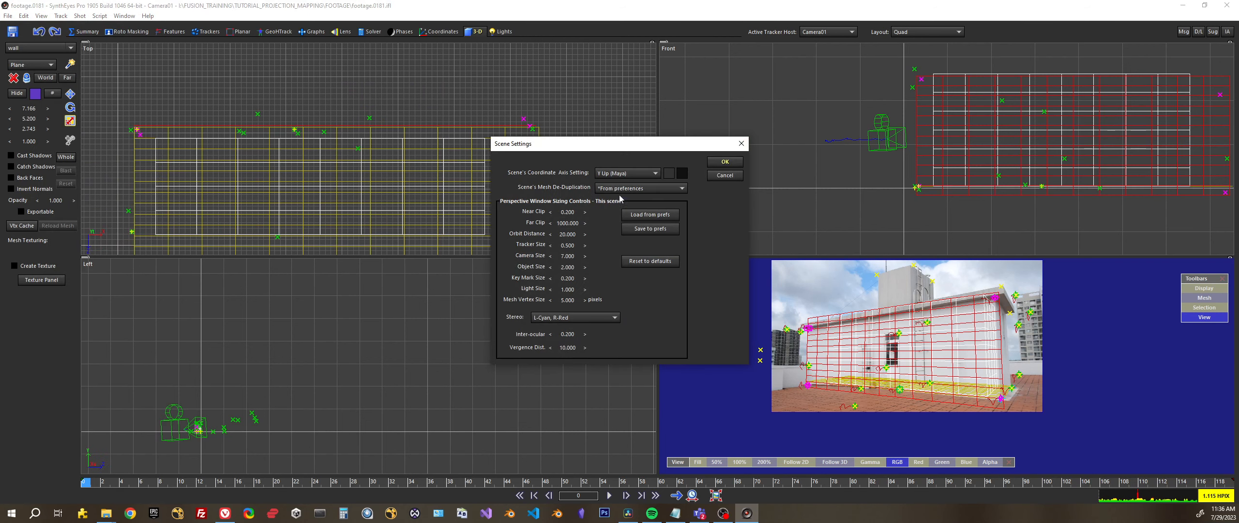
click(724, 162)
Step: Export the scene again as a Maya ASCII Scene, replacing the existing Camera.ma and accepting the export settings
click(8, 16)
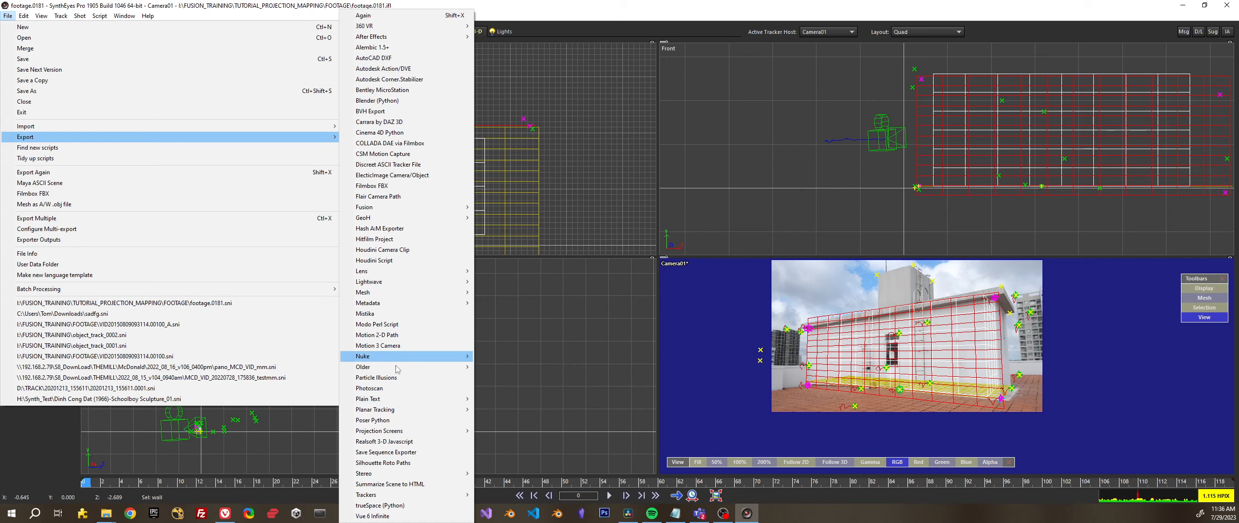
mouse_move(396, 367)
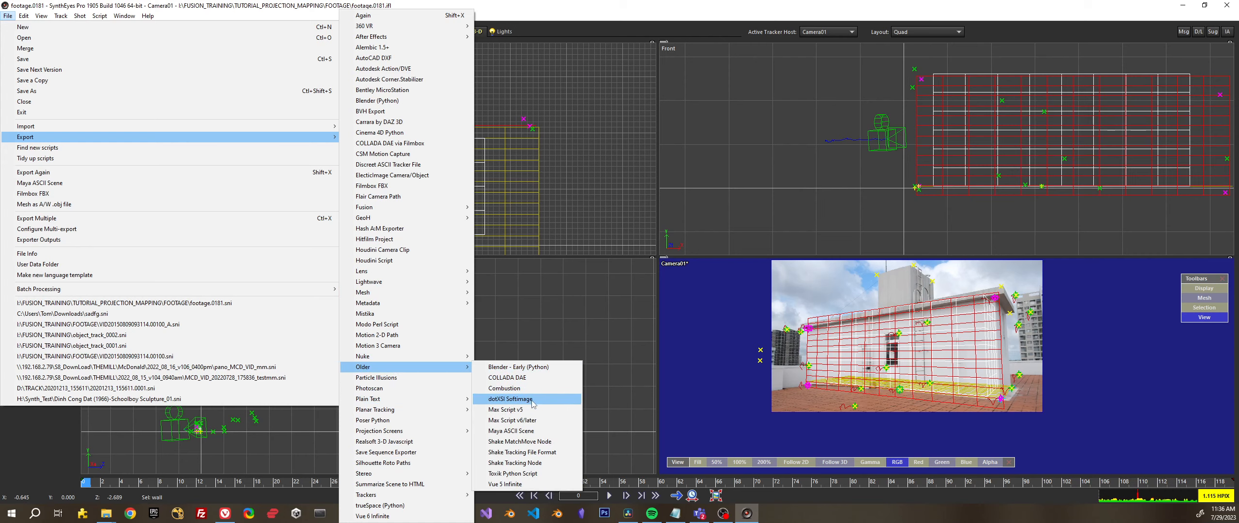
click(526, 431)
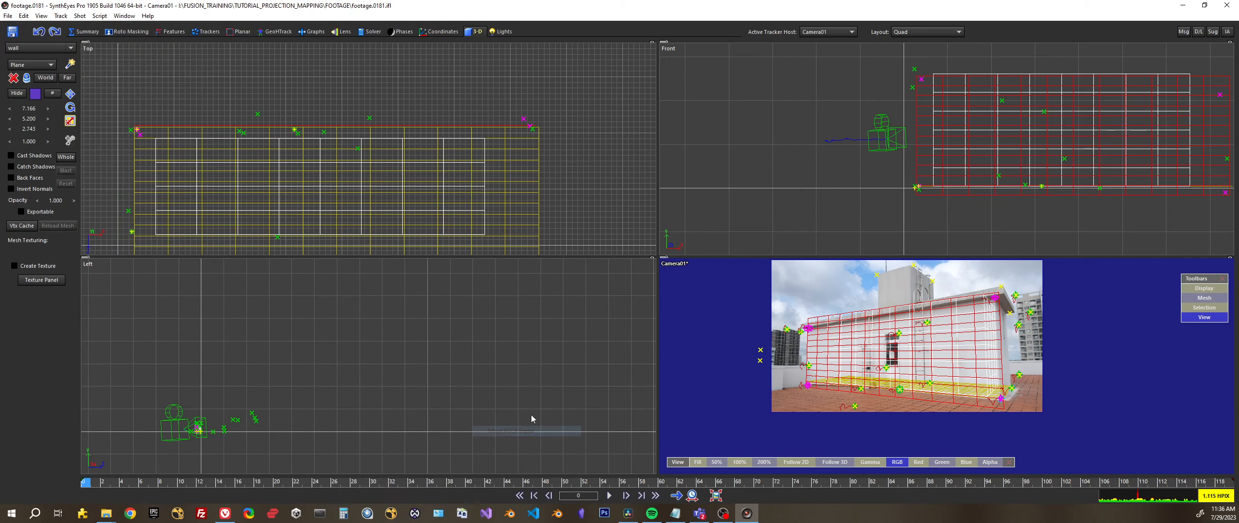
click(505, 276)
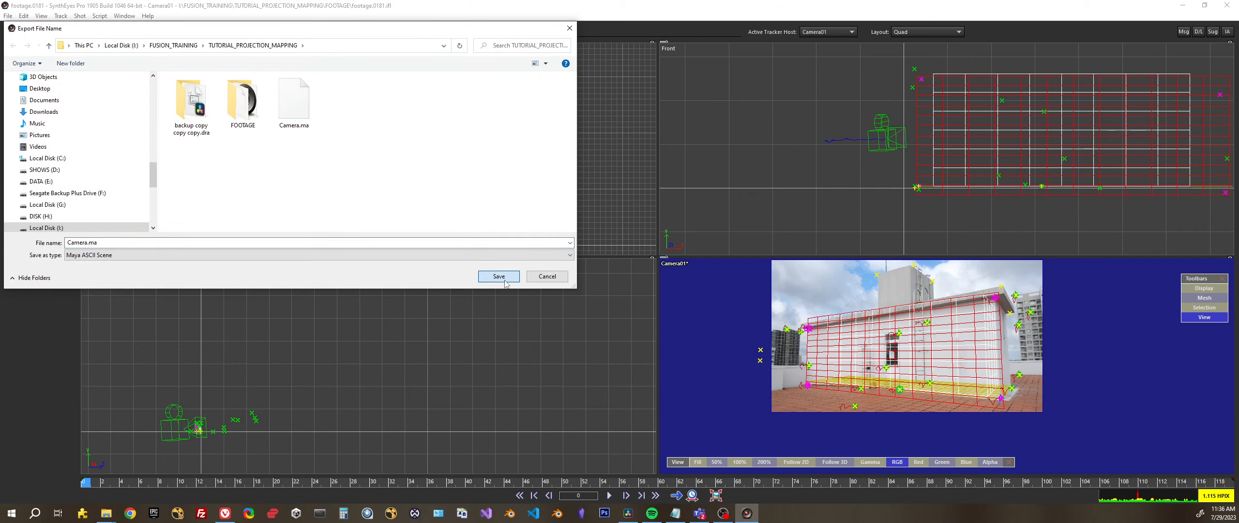
click(503, 278)
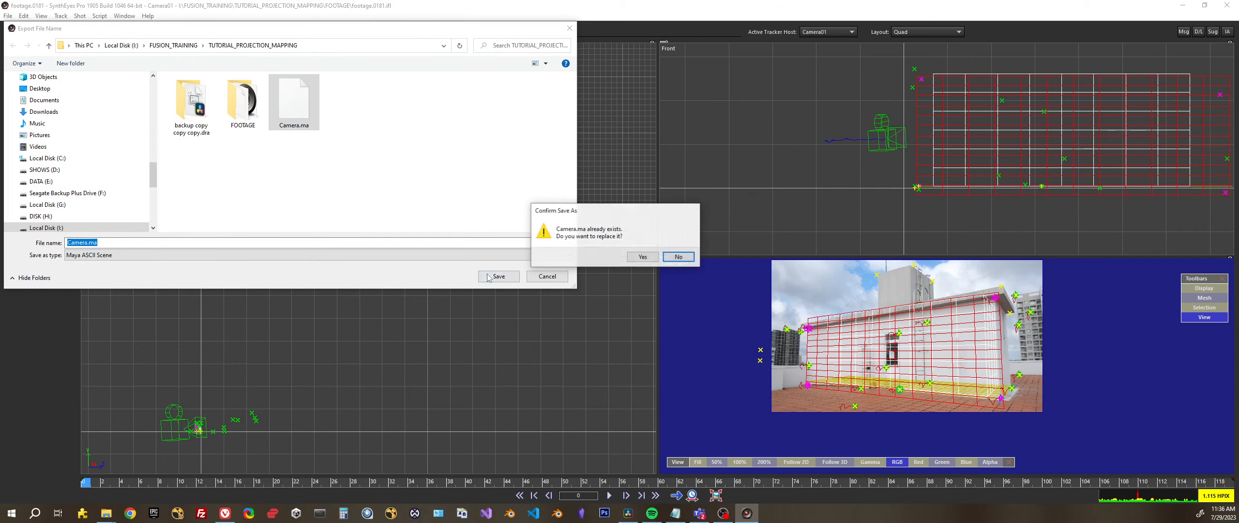
click(642, 257)
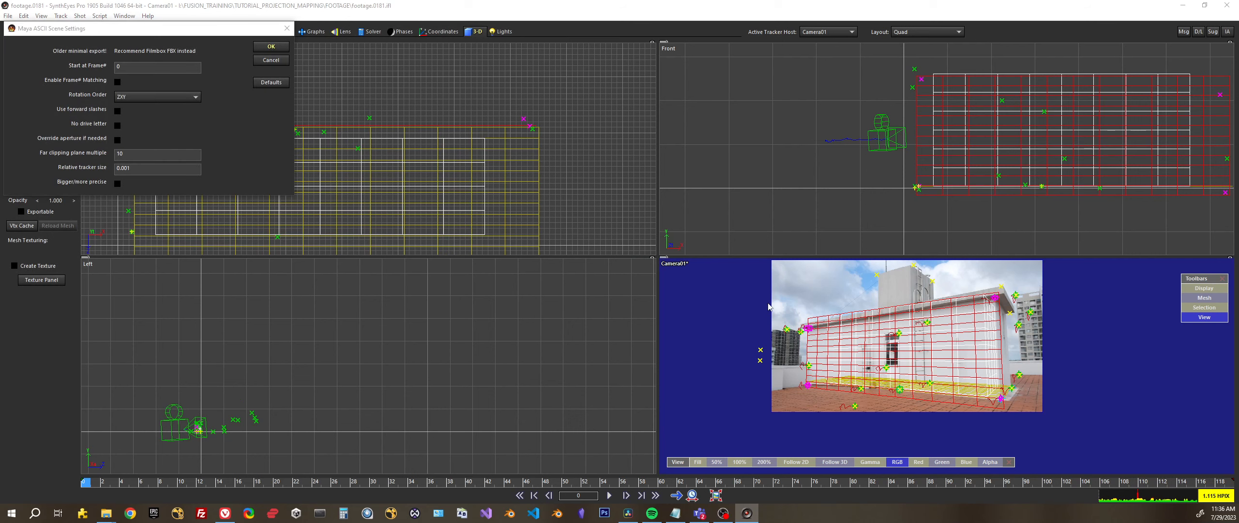
click(271, 46)
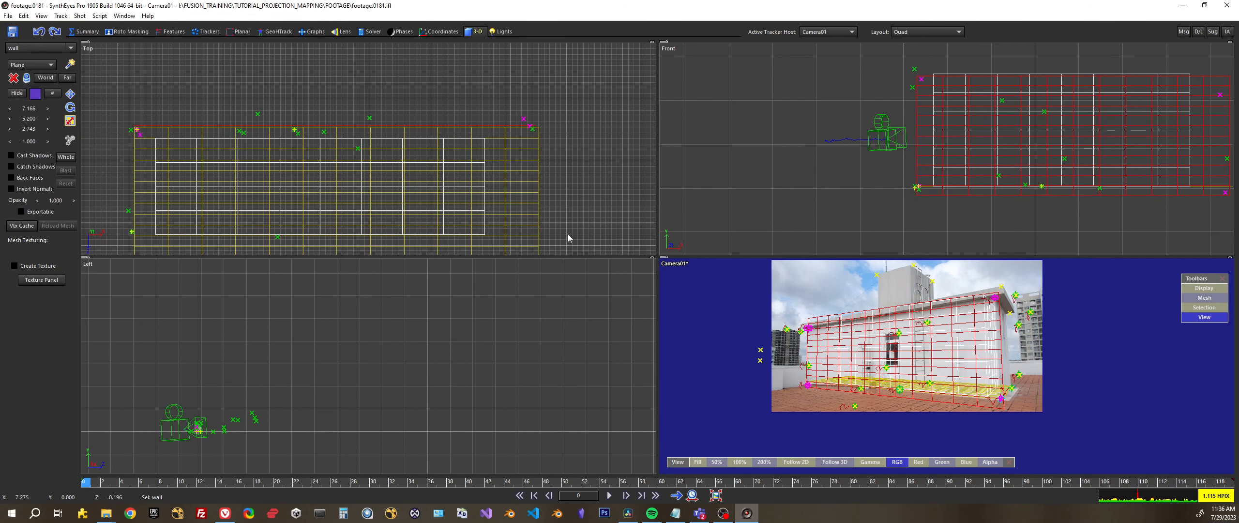
Step: Hide Box01 and the floor mesh together, and select the wall plane in the camera view
click(989, 397)
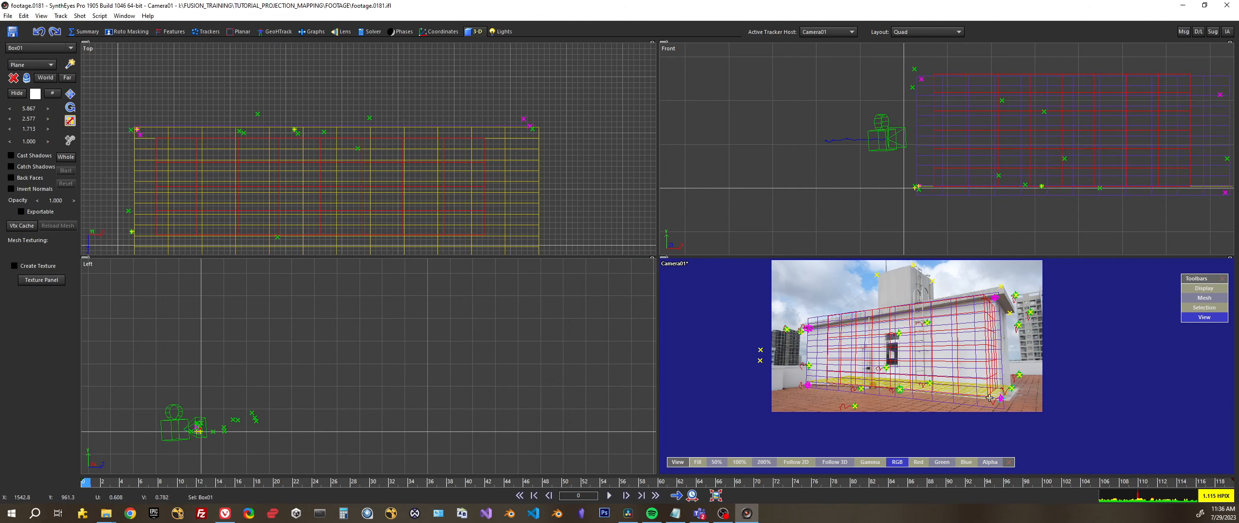
shift+click(975, 386)
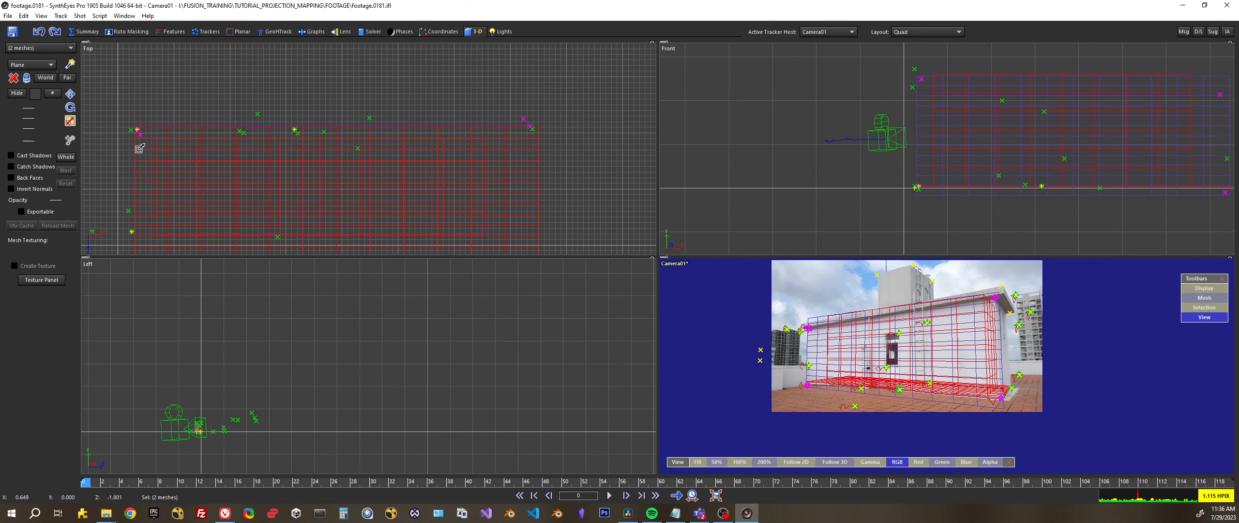
click(17, 93)
click(864, 317)
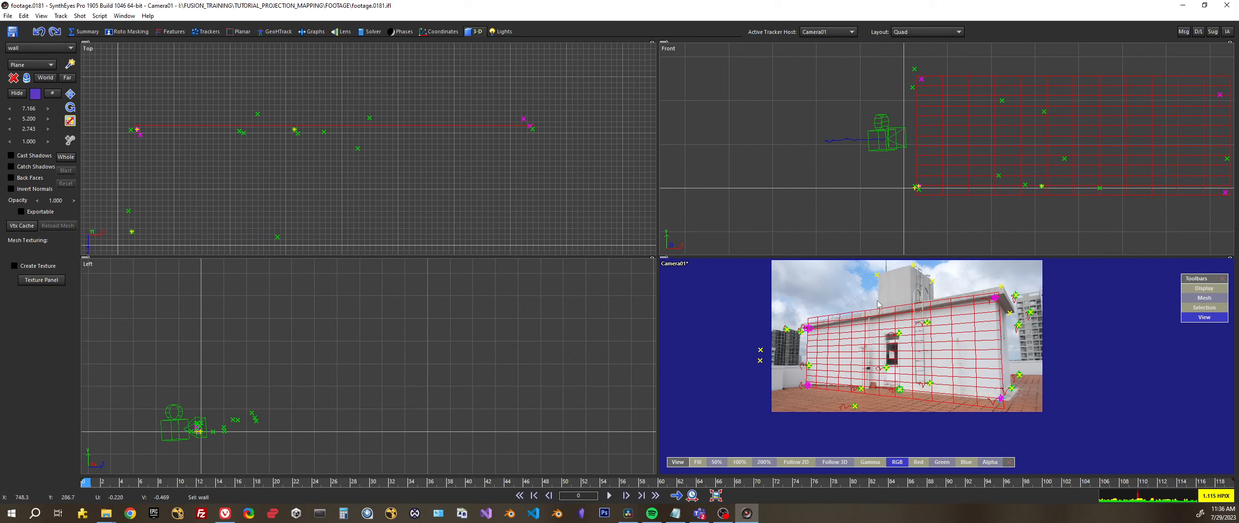
Step: Export the scene as Filmbox FBX named Wall in the TUTORIAL_PROJECTION_MAPPING folder, accepting the FBX settings
click(8, 15)
mouse_move(48, 139)
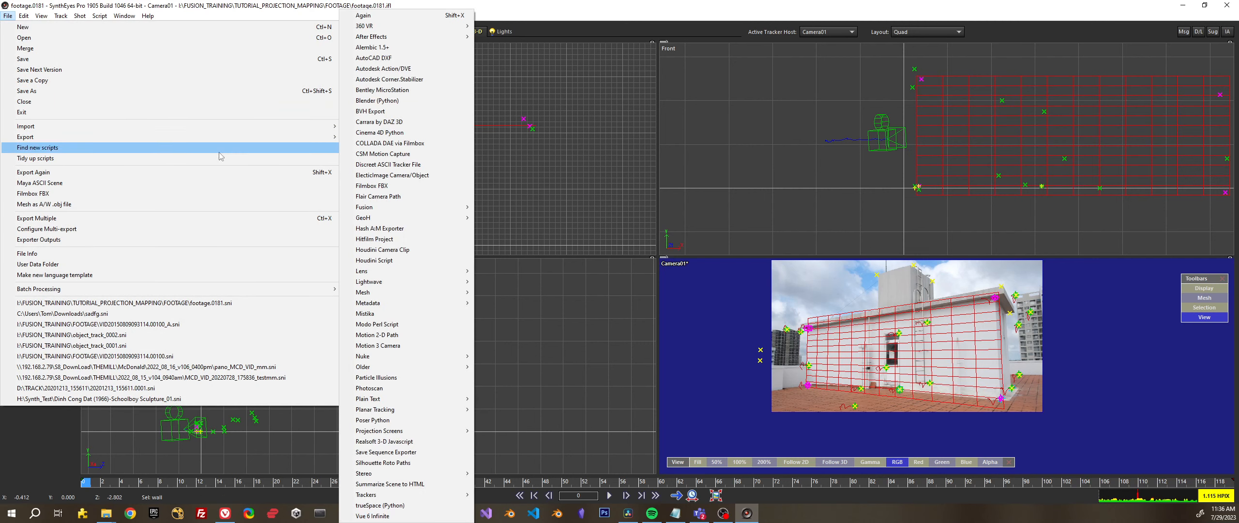
click(420, 186)
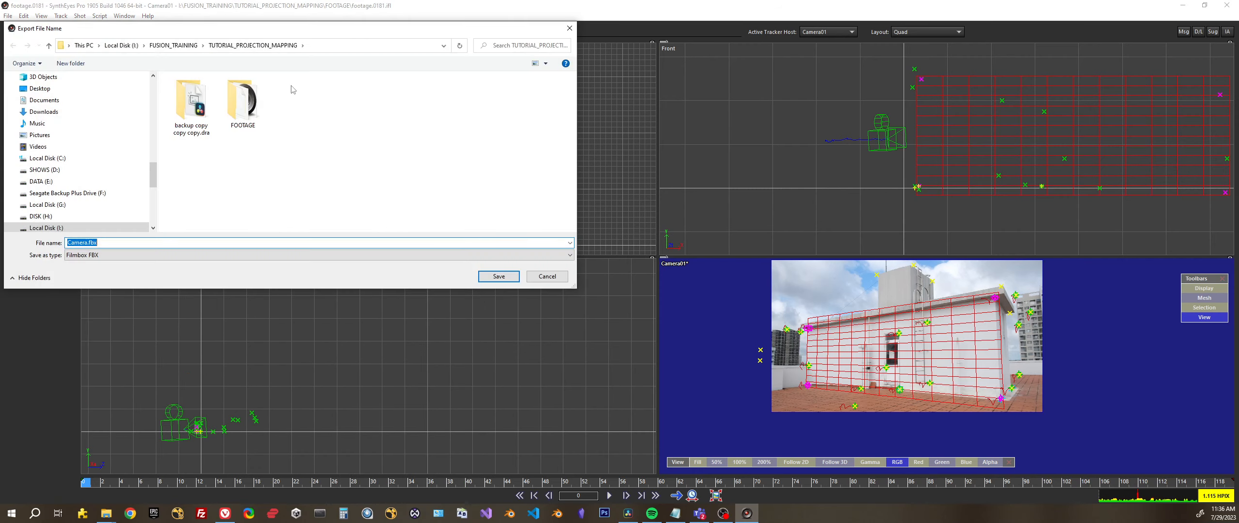
click(86, 242)
text(Wall)
key(Return)
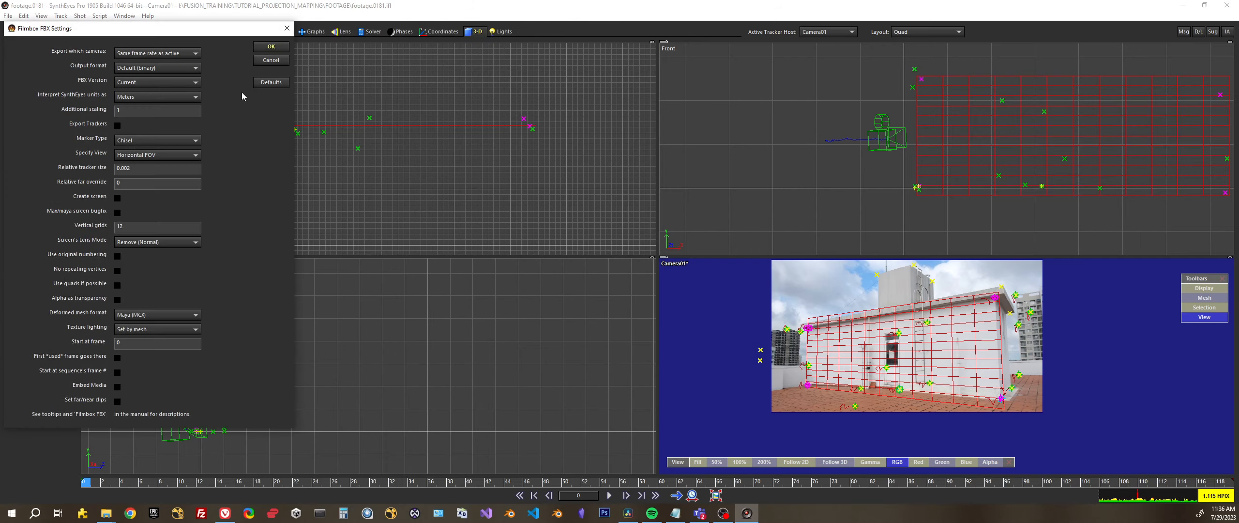
click(270, 46)
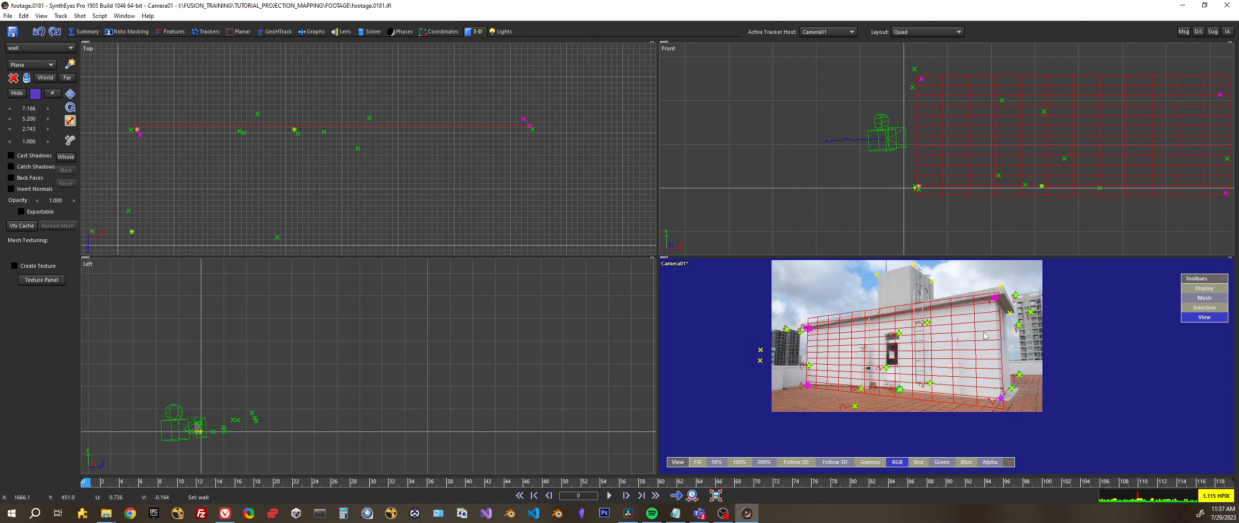